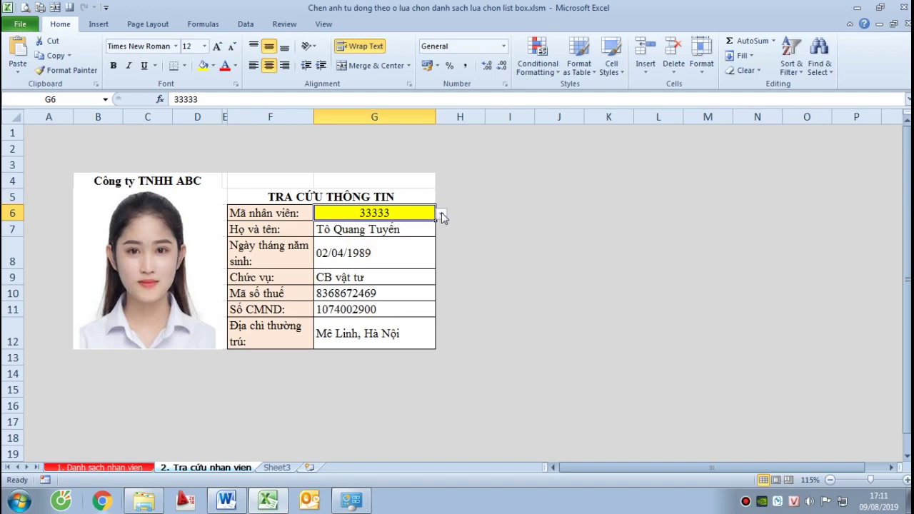
Look up employees 44444, 55555, 66666, 77777 and 88888 from the G6 ID dropdown
{"action": "left_click", "coordinate": [442, 214]}
{"action": "left_click", "coordinate": [355, 248]}
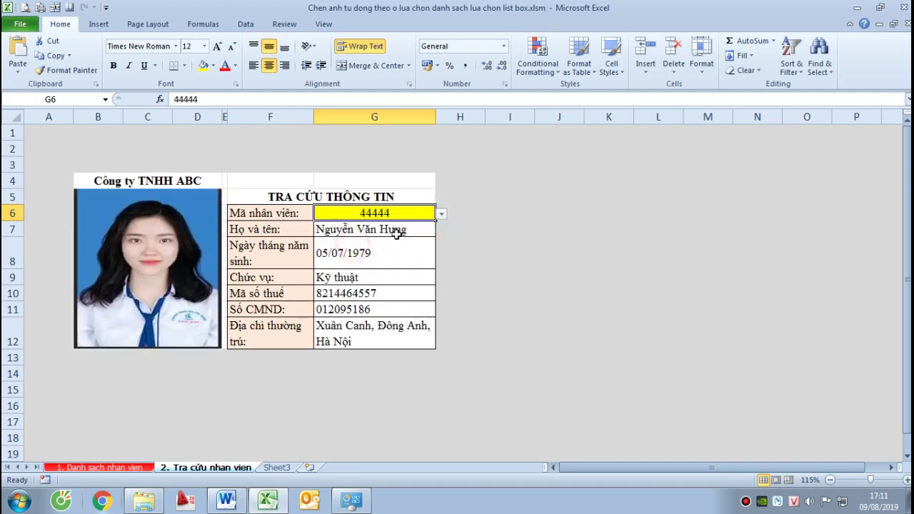
{"action": "left_click", "coordinate": [442, 214]}
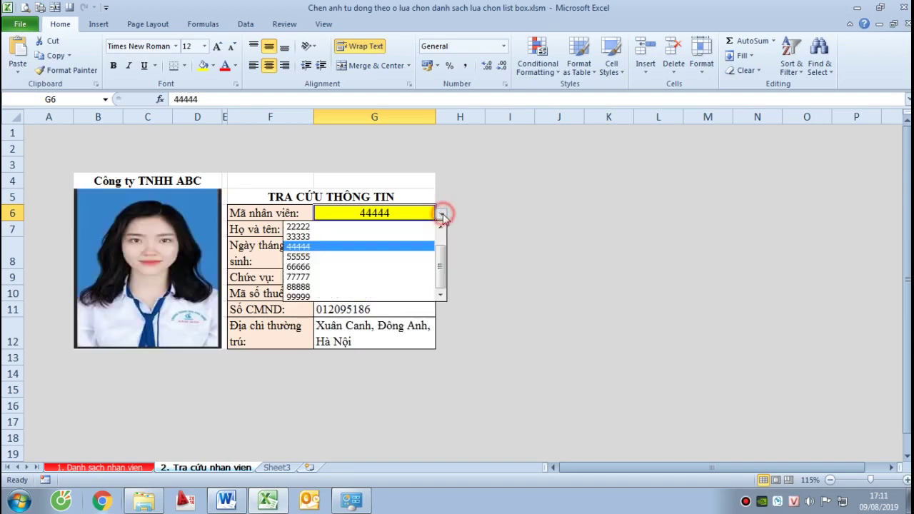
{"action": "left_click", "coordinate": [333, 256]}
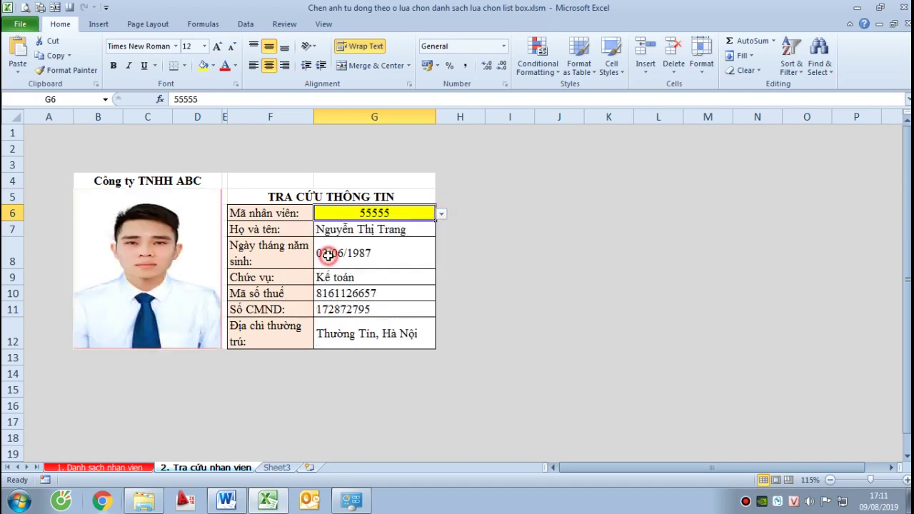
{"action": "left_click", "coordinate": [442, 214]}
{"action": "left_click", "coordinate": [365, 266]}
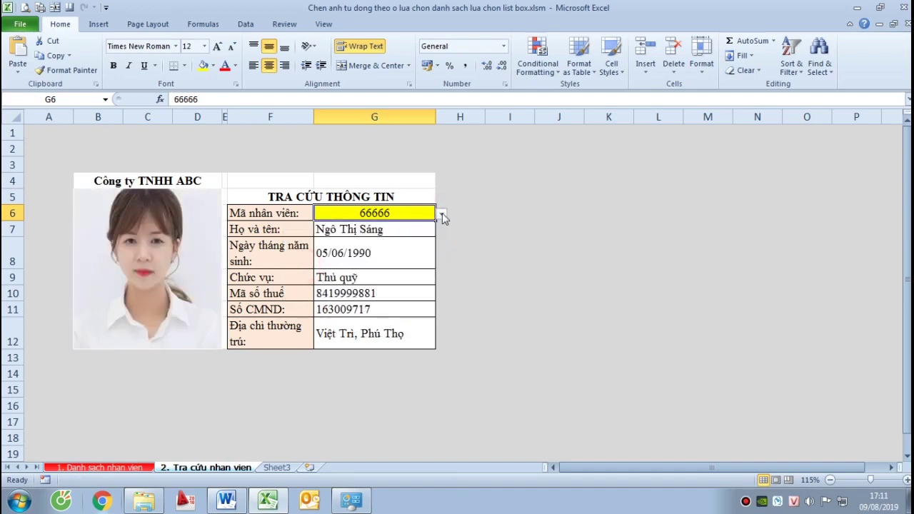
{"action": "left_click", "coordinate": [442, 214]}
{"action": "left_click", "coordinate": [318, 275]}
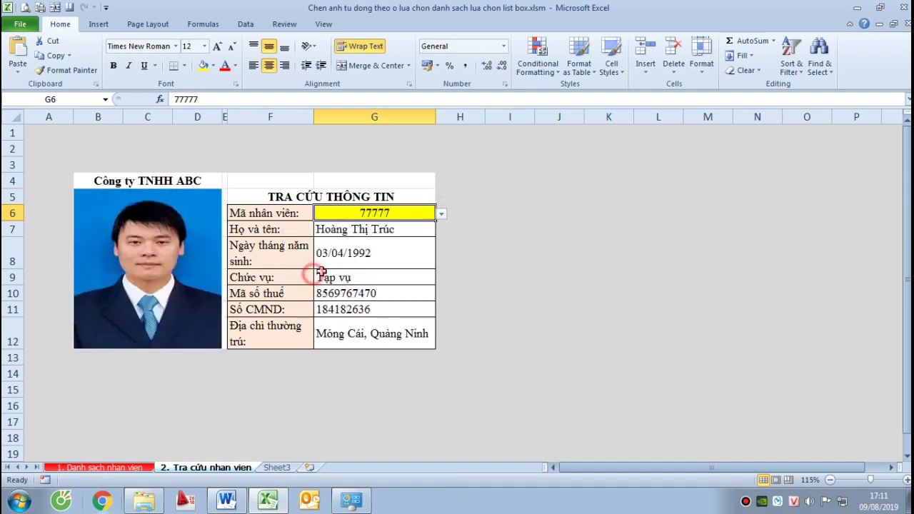
{"action": "left_click", "coordinate": [442, 214]}
{"action": "left_click", "coordinate": [350, 287]}
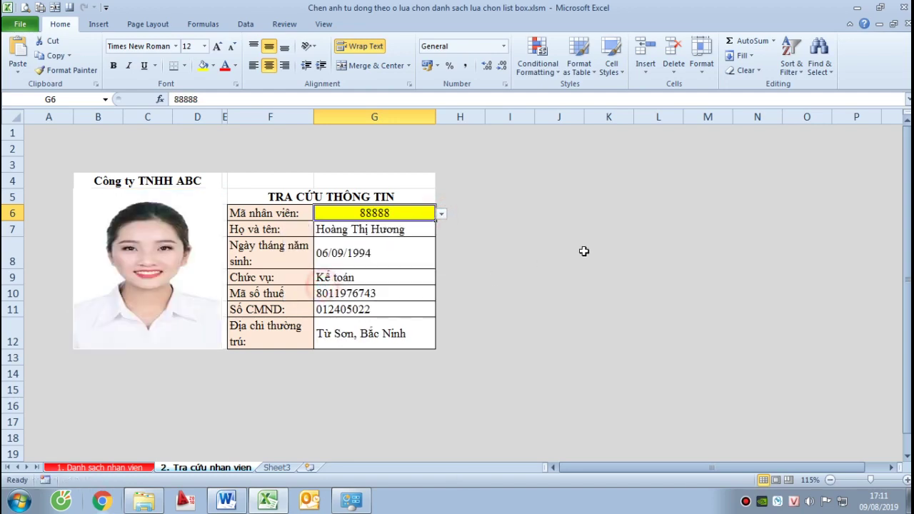
Inspect the VLOOKUP formulas in cells G7 and G8
{"action": "left_click", "coordinate": [584, 251]}
{"action": "left_click", "coordinate": [389, 231]}
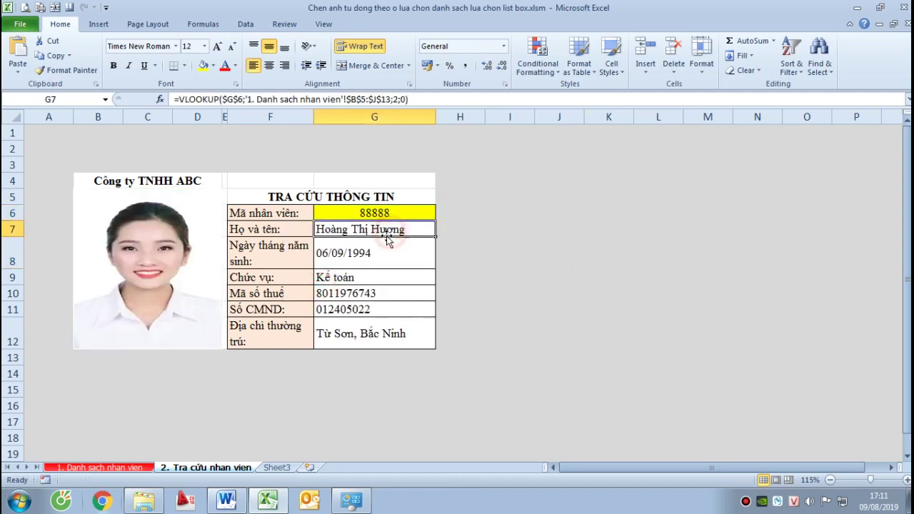
{"action": "left_click", "coordinate": [371, 254]}
{"action": "left_click", "coordinate": [489, 258]}
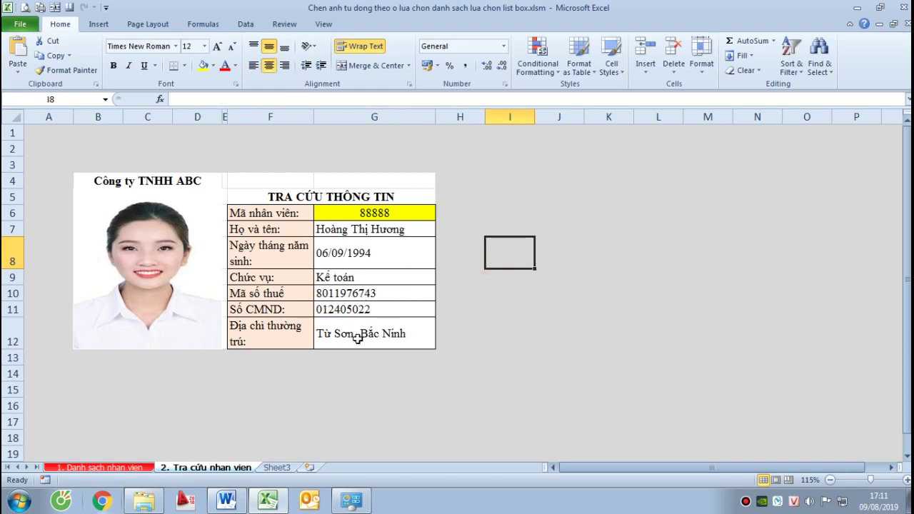
Look up employee 99999 from the G6 dropdown
{"action": "left_click", "coordinate": [426, 213]}
{"action": "left_click", "coordinate": [441, 213]}
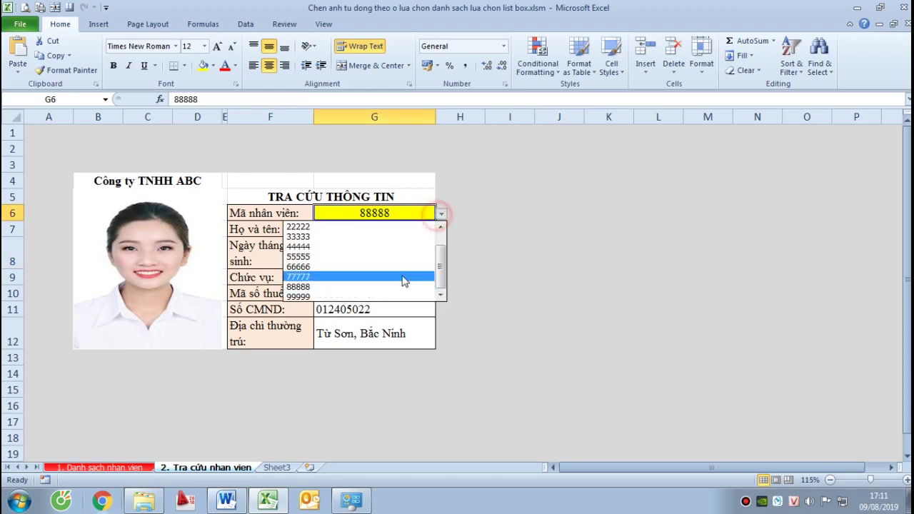
{"action": "left_click", "coordinate": [345, 296]}
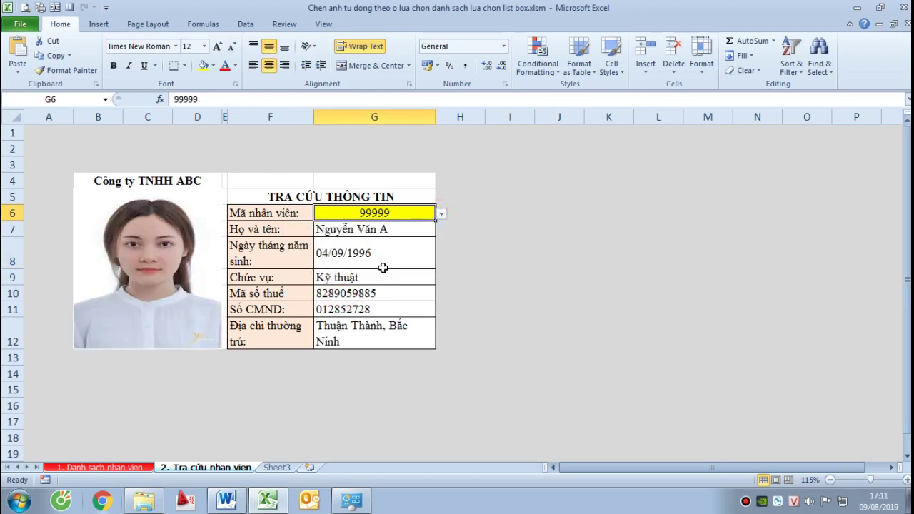
{"action": "left_click", "coordinate": [488, 249]}
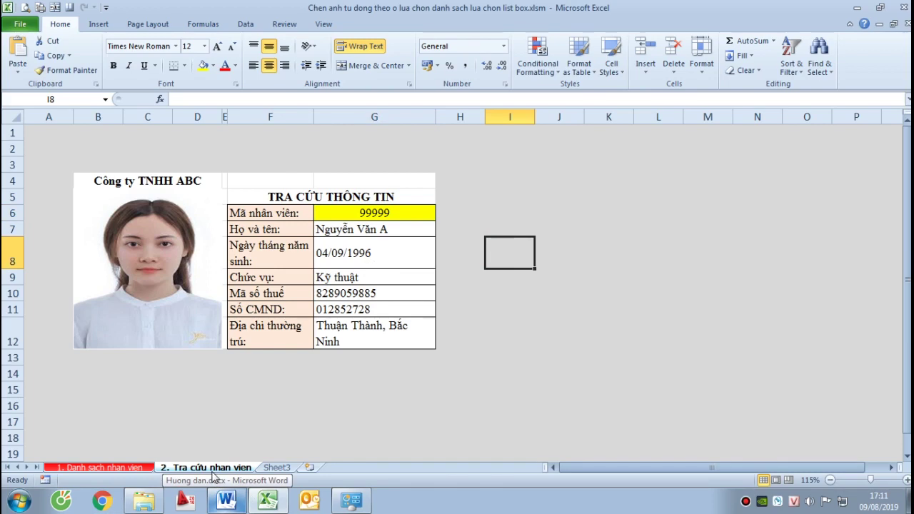
Look up employee 22222, then bring up the Huong dan.docx guide in Word
{"action": "left_click", "coordinate": [428, 212]}
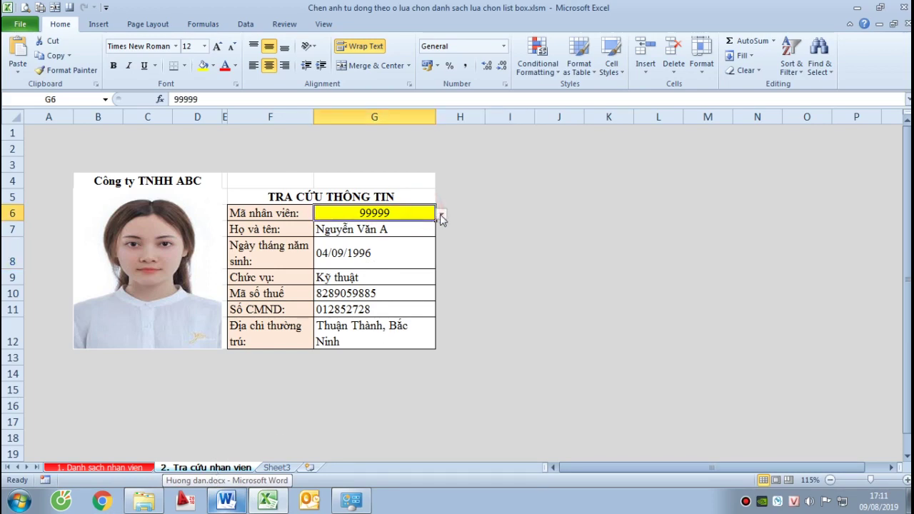
{"action": "left_click", "coordinate": [441, 214]}
{"action": "left_click", "coordinate": [323, 229]}
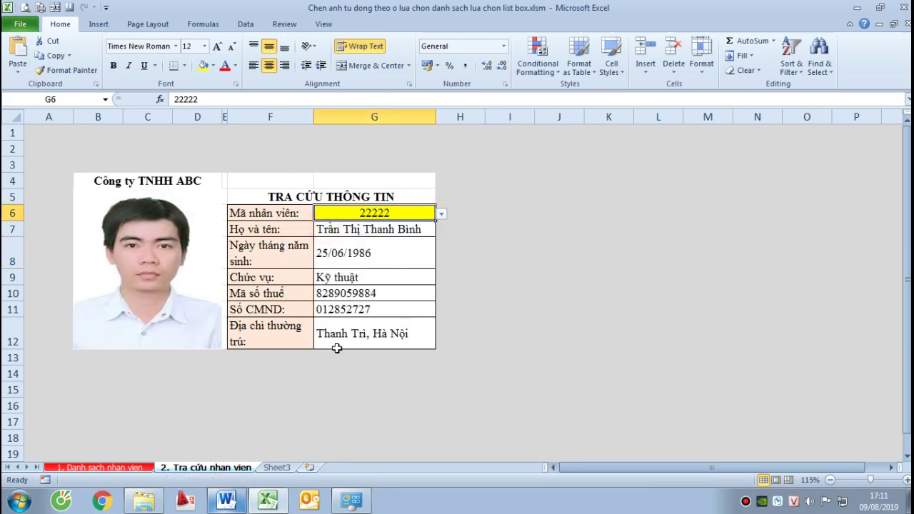
{"action": "left_click", "coordinate": [234, 502]}
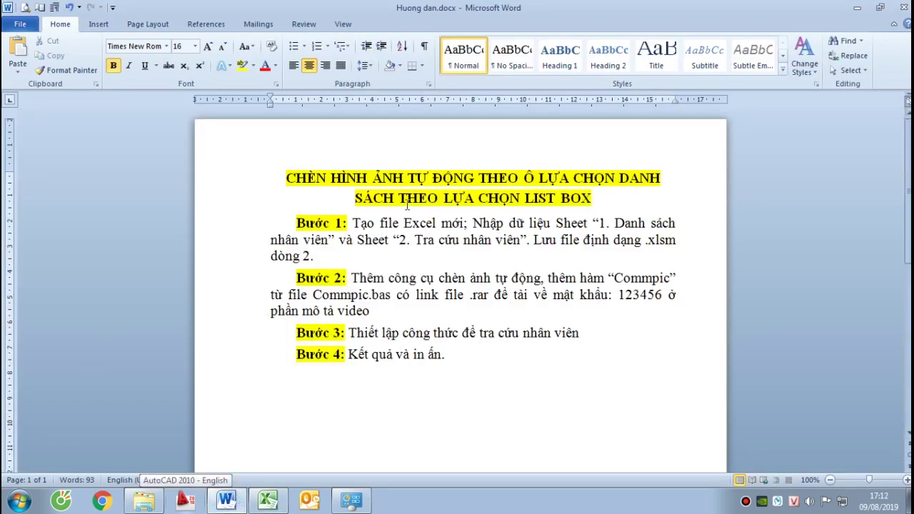
Select and deselect the four Bước paragraphs, then return to the Excel lookup workbook
{"action": "left_click_drag", "start_coordinate": [283, 219], "coordinate": [494, 368]}
{"action": "left_click", "coordinate": [471, 257]}
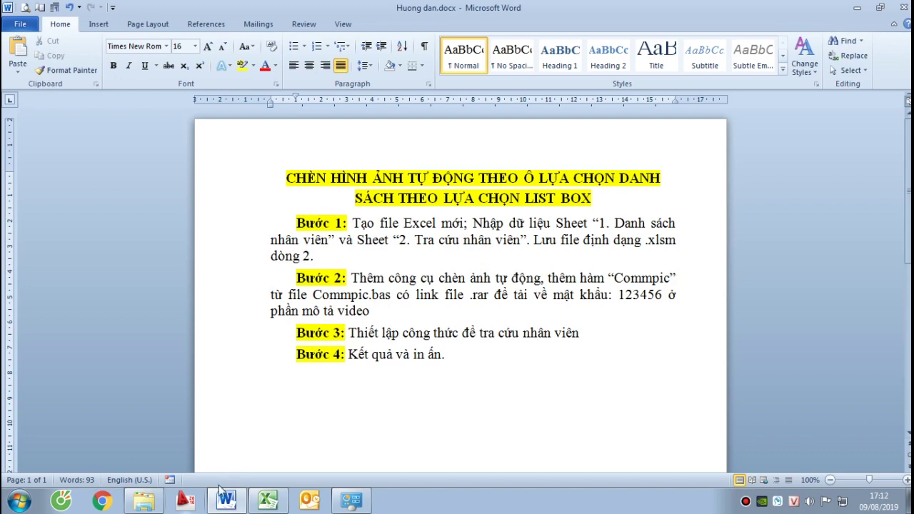
{"action": "left_click", "coordinate": [268, 499]}
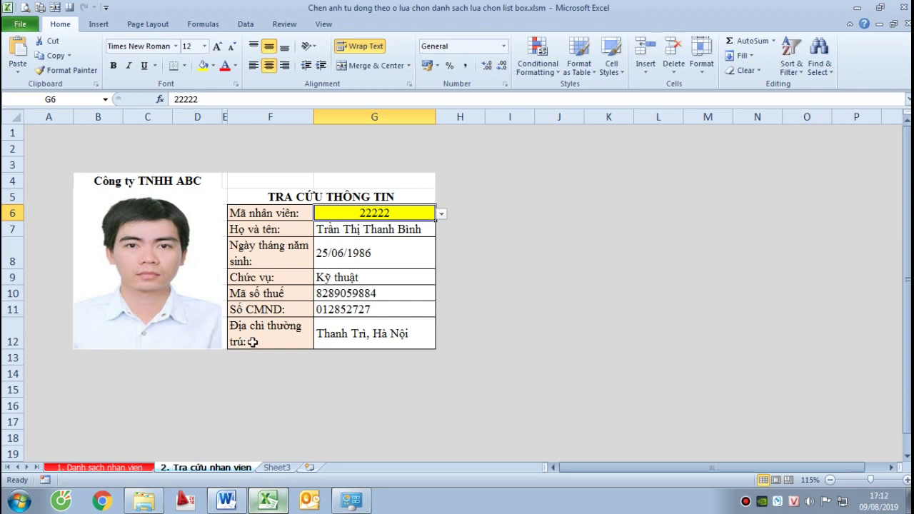
Create a new workbook and give all its cells wrapped text, centred vertically and horizontally
{"action": "key", "text": "ctrl+n"}
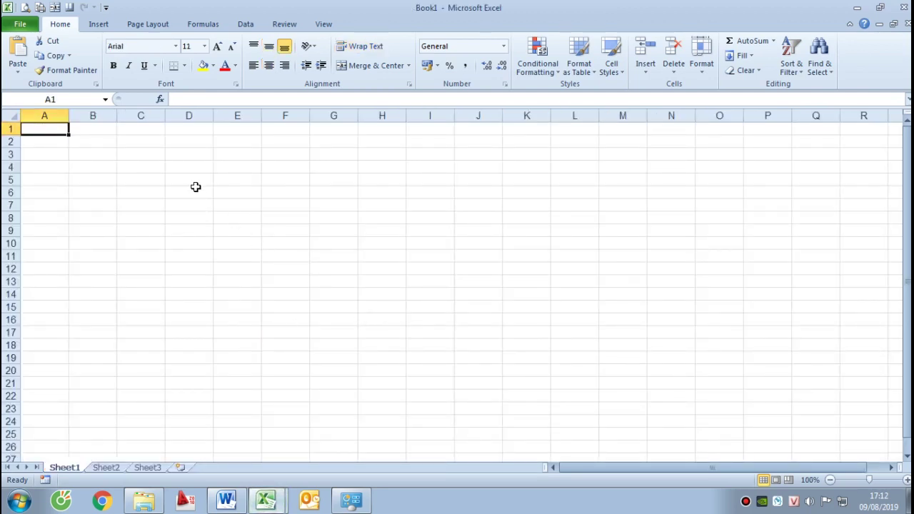
{"action": "left_click", "coordinate": [11, 118]}
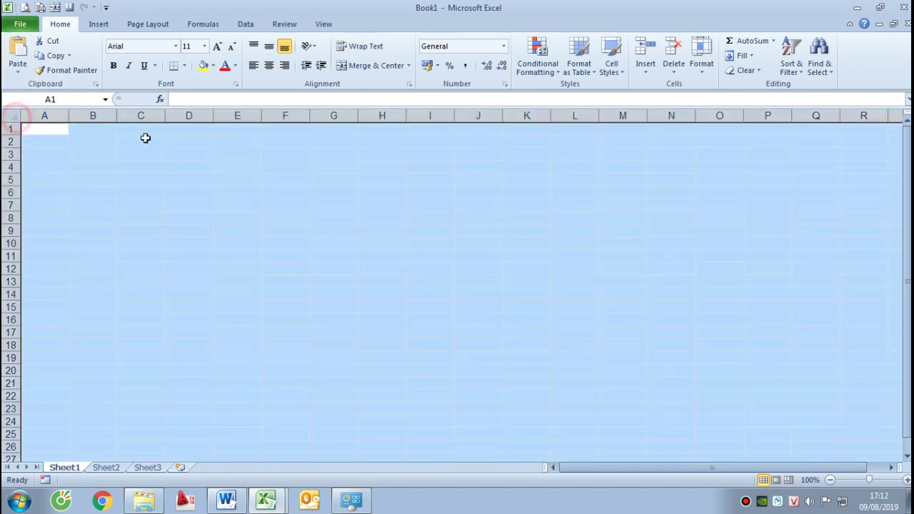
{"action": "key", "text": "ctrl+1"}
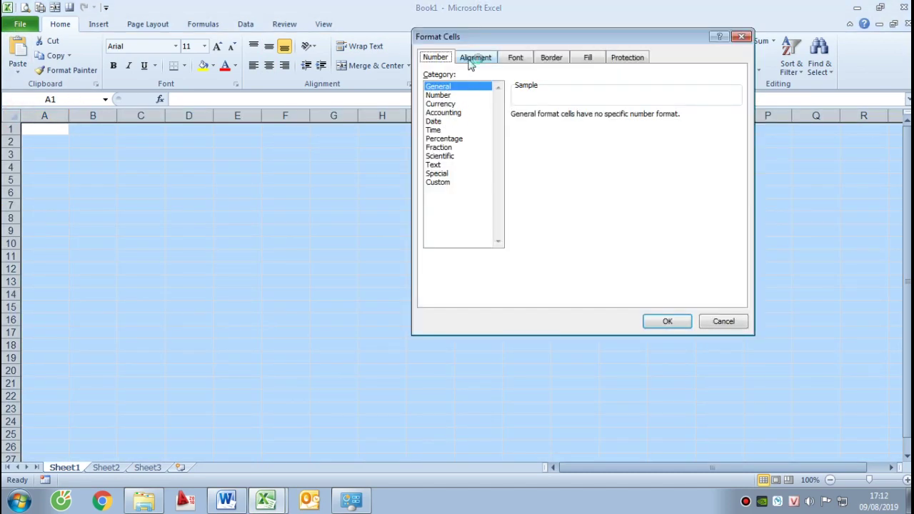
{"action": "left_click", "coordinate": [475, 58]}
{"action": "left_click", "coordinate": [462, 172]}
{"action": "left_click", "coordinate": [471, 128]}
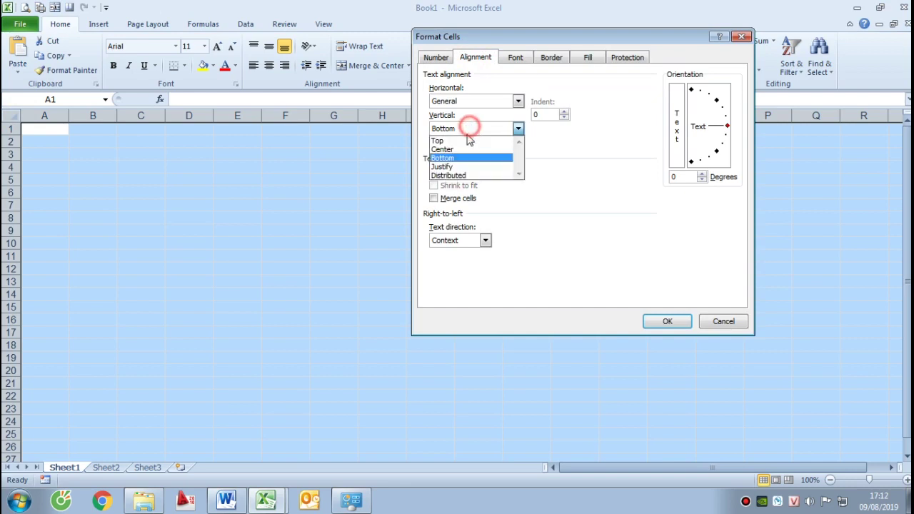
{"action": "left_click", "coordinate": [457, 147]}
{"action": "left_click", "coordinate": [469, 104]}
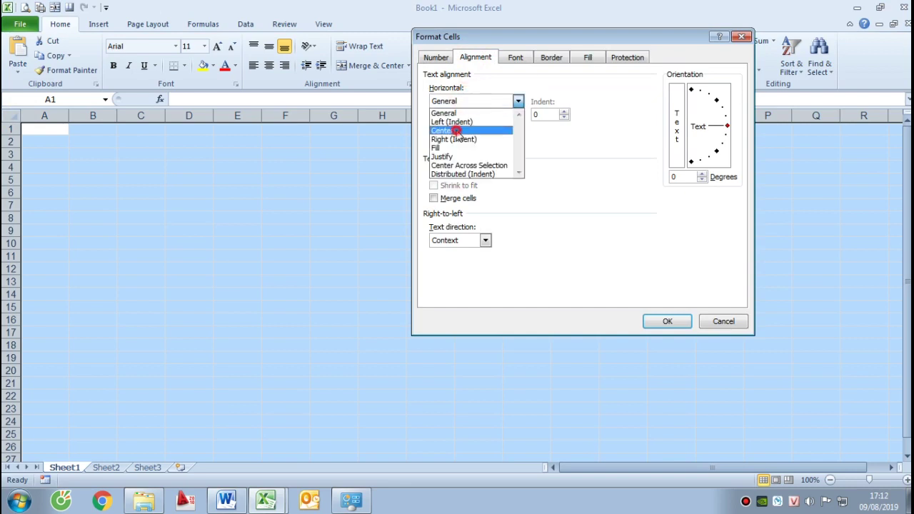
{"action": "left_click", "coordinate": [457, 129]}
{"action": "left_click", "coordinate": [671, 319]}
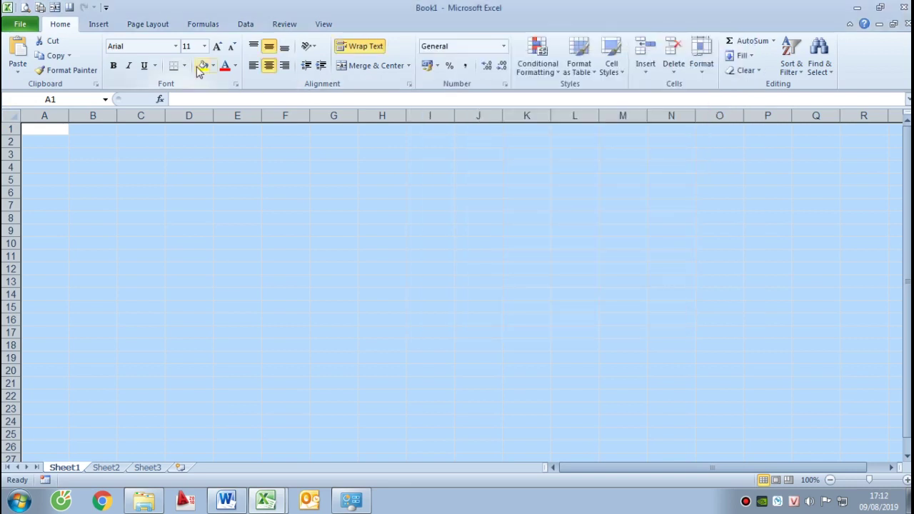
Set the whole sheet's font to Times New Roman, size 12
{"action": "left_click", "coordinate": [175, 46]}
{"action": "left_click", "coordinate": [175, 76]}
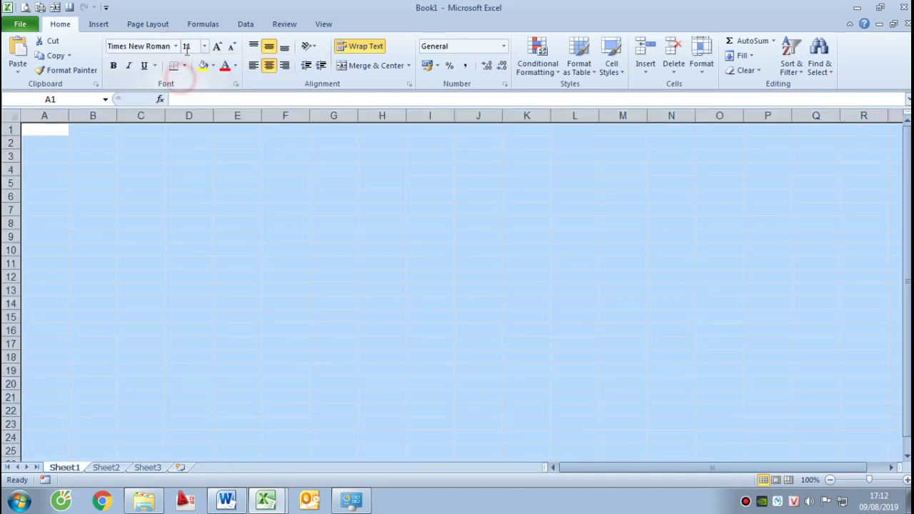
{"action": "left_click", "coordinate": [189, 44]}
{"action": "type", "text": "12"}
{"action": "key", "text": "Return"}
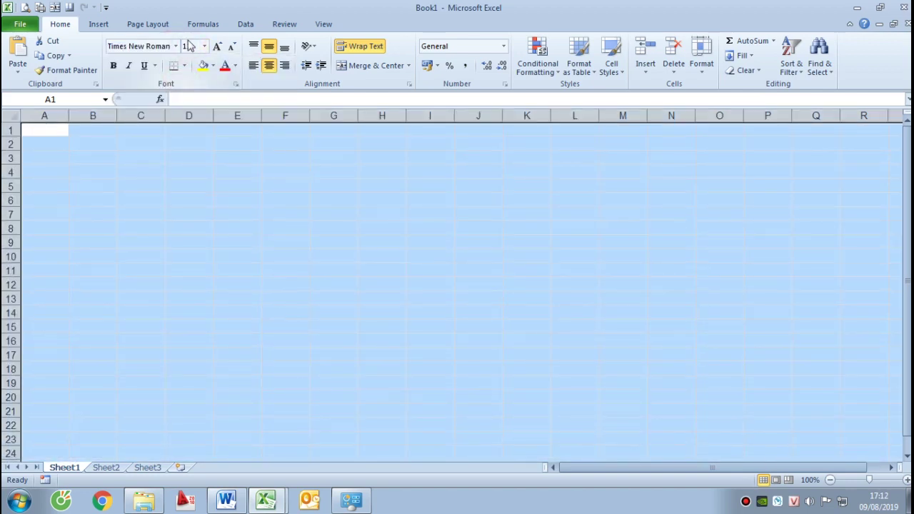
{"action": "left_click", "coordinate": [230, 213]}
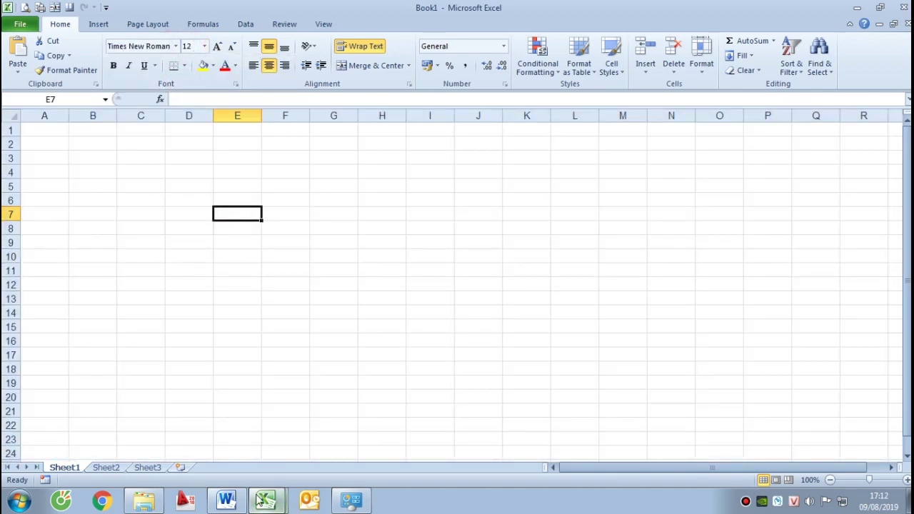
Check the 1. Danh sach nhan vien sheet for reference, then return to Book1
{"action": "mouse_move", "coordinate": [263, 499]}
{"action": "left_click", "coordinate": [228, 446]}
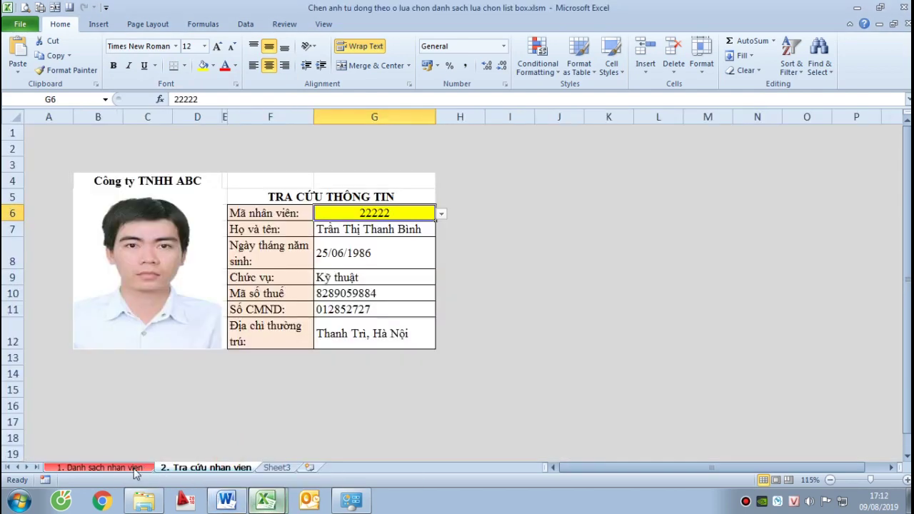
{"action": "left_click", "coordinate": [133, 468]}
{"action": "left_click_drag", "start_coordinate": [618, 470], "coordinate": [619, 472]}
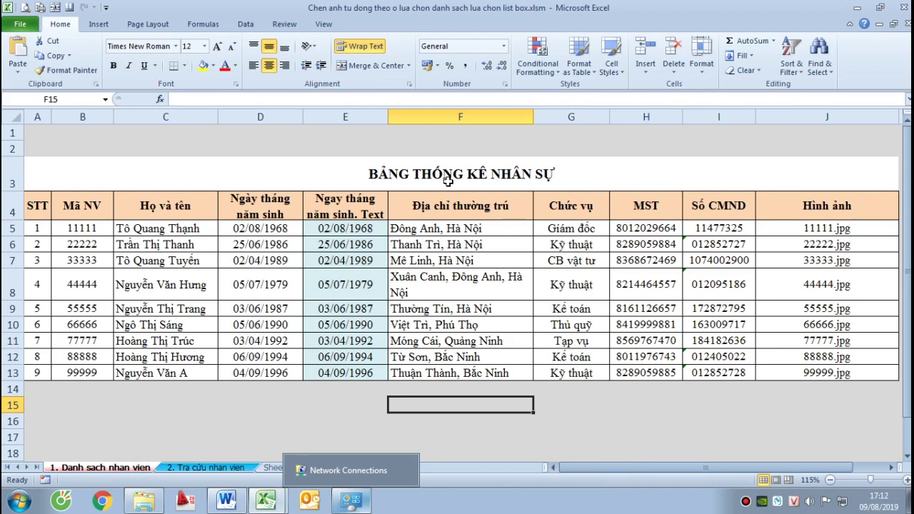
{"action": "mouse_move", "coordinate": [266, 500]}
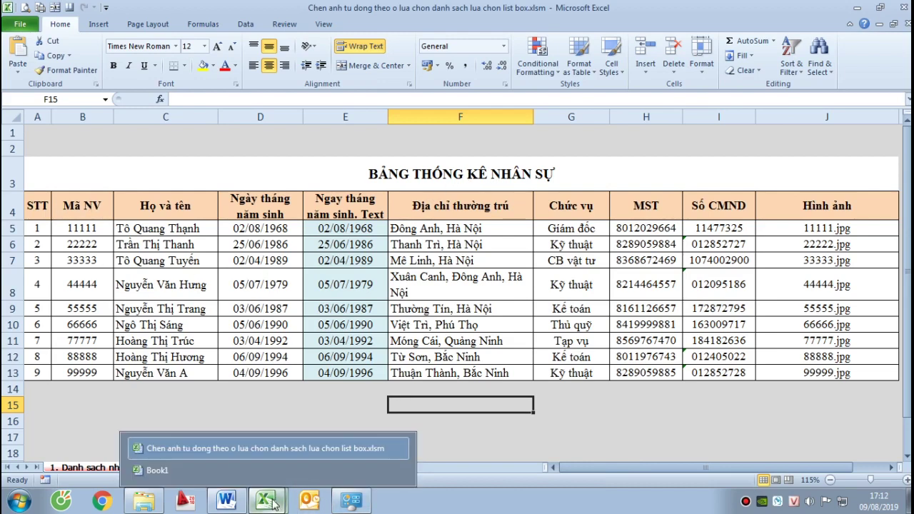
{"action": "left_click", "coordinate": [219, 471]}
Enter headings STT, Mã NV and Họ và tên in A5:C5
{"action": "left_click", "coordinate": [64, 185]}
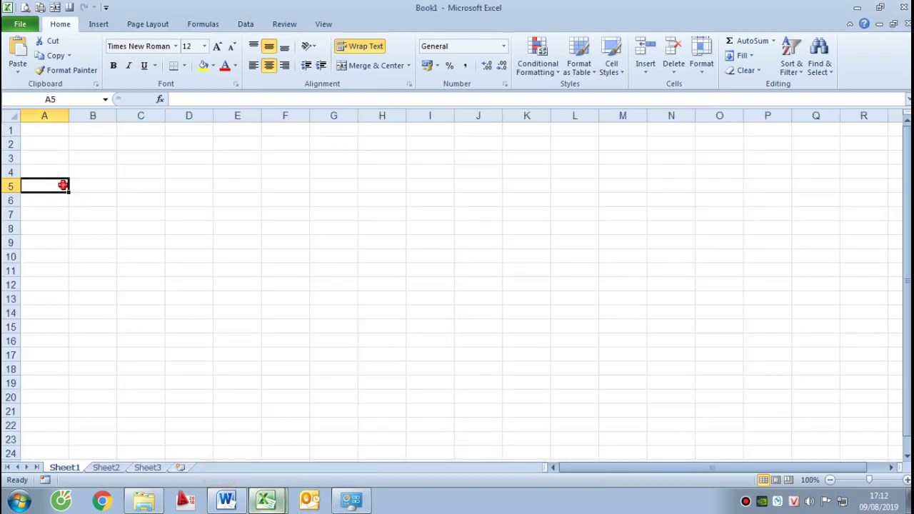
{"action": "type", "text": "STT"}
{"action": "key", "text": "Return"}
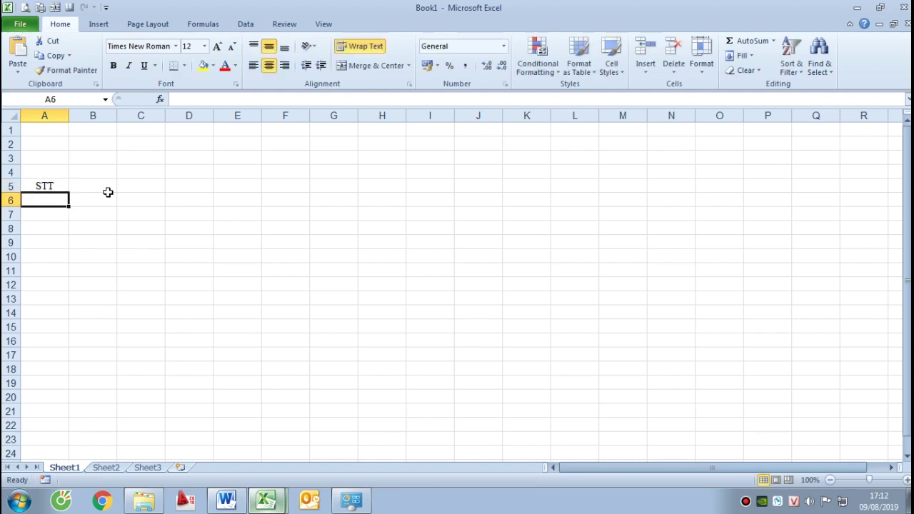
{"action": "left_click", "coordinate": [108, 192]}
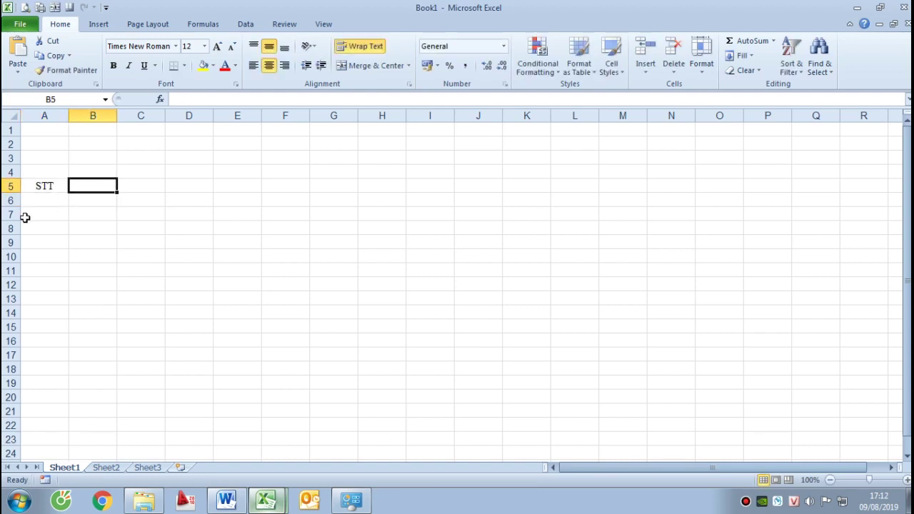
{"action": "type", "text": "Ma NV"}
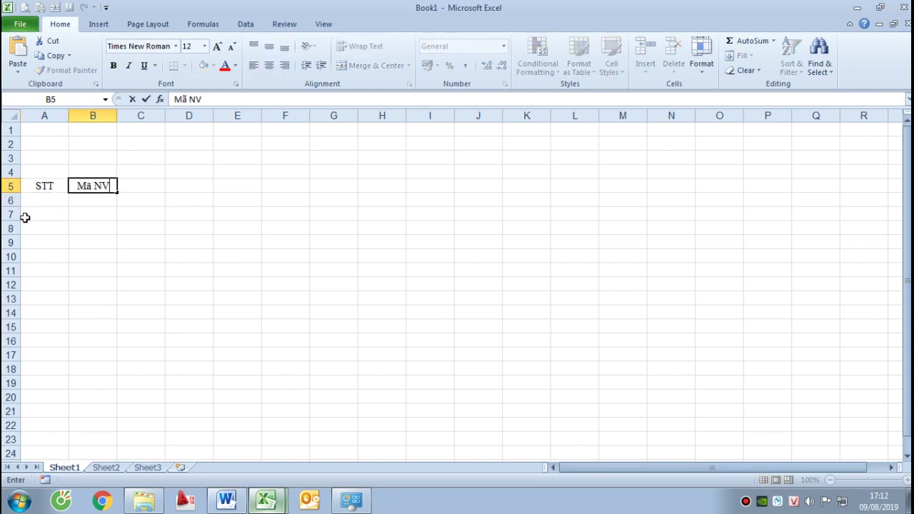
{"action": "key", "text": "Return"}
{"action": "key", "text": "Up"}
{"action": "key", "text": "Right"}
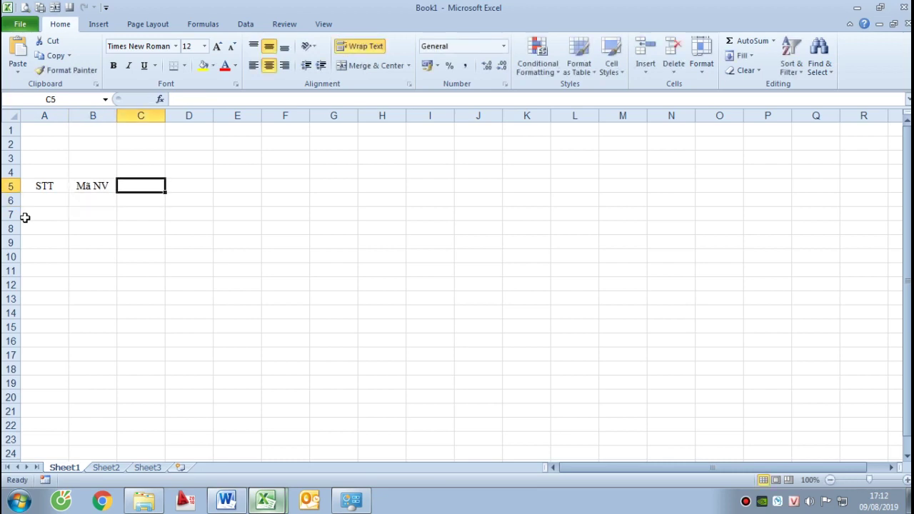
{"action": "type", "text": "Ho và tên"}
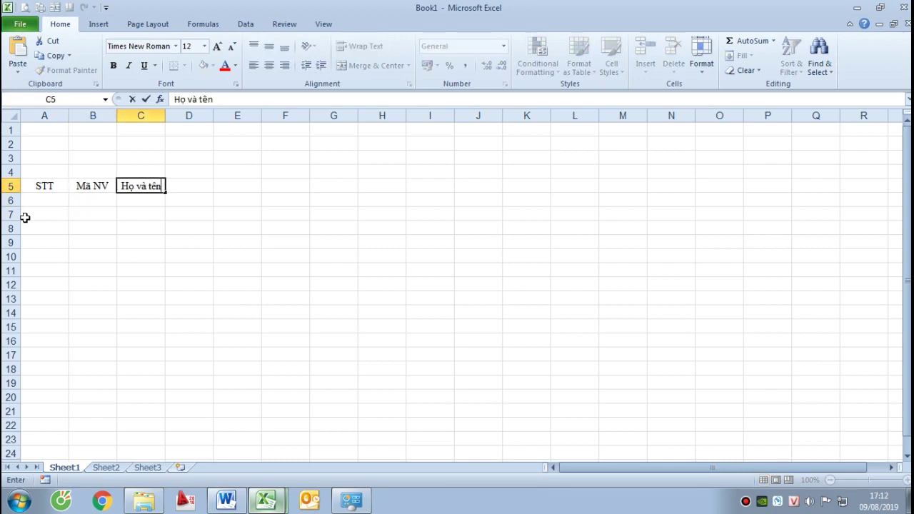
{"action": "key", "text": "Return"}
{"action": "key", "text": "Up"}
Enter the Ngày tháng năm sinh heading, checking the reference workbook
{"action": "key", "text": "ctrl+Tab"}
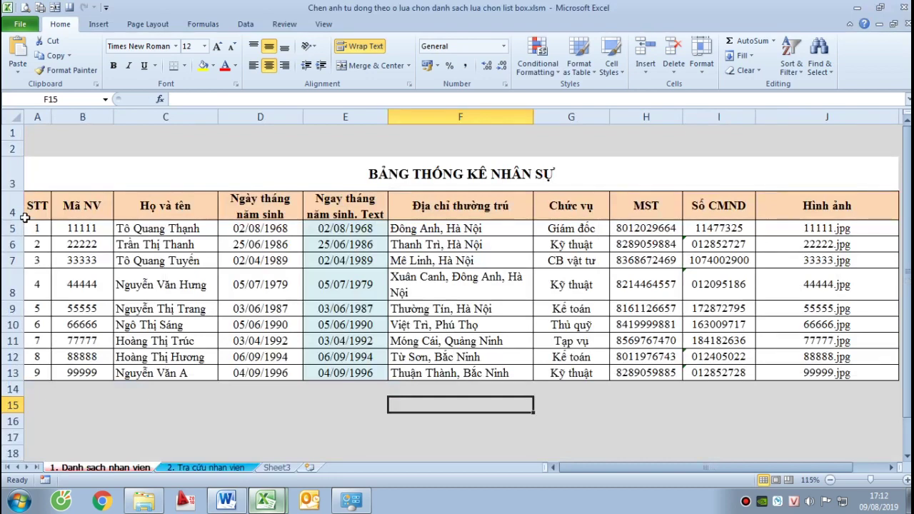
{"action": "key", "text": "ctrl+Tab"}
{"action": "type", "text": "N"}
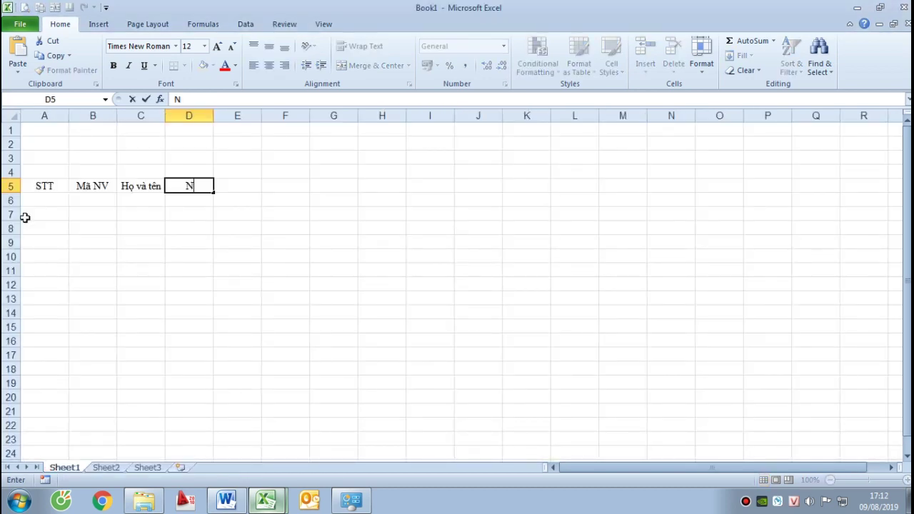
{"action": "type", "text": "gày tháng na"}
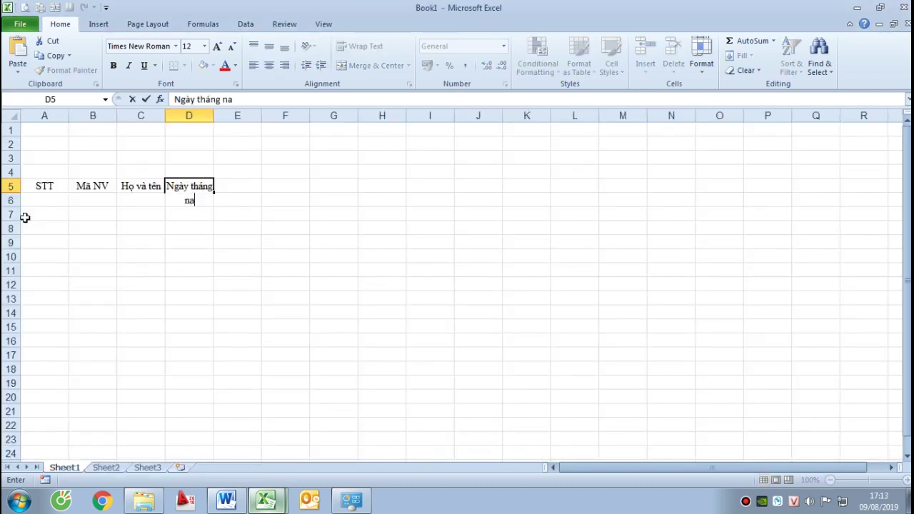
{"action": "key", "text": "BackSpace"}
{"action": "type", "text": "ăm sinh"}
{"action": "key", "text": "Return"}
{"action": "key", "text": "Up"}
{"action": "key", "text": "Right"}
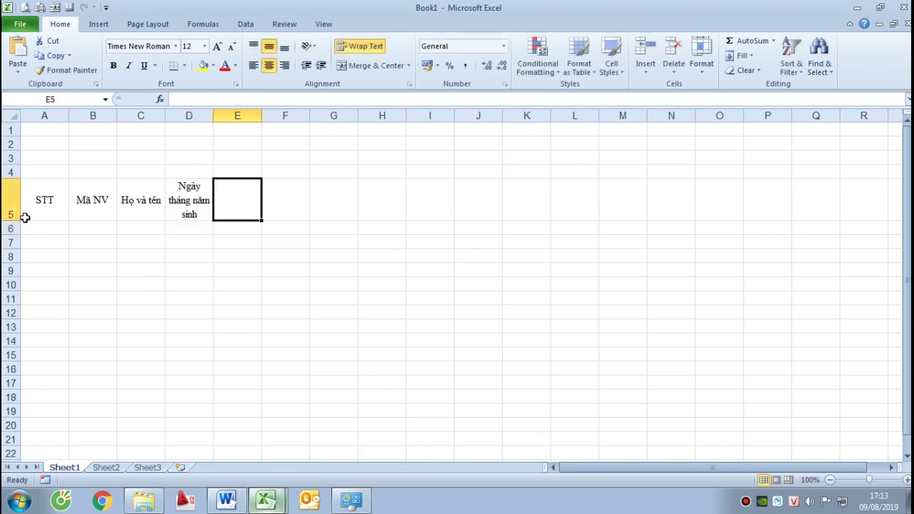
Enter the E5 heading 'Ngày tháng năm sinh. Text', correcting typos
{"action": "key", "text": "ctrl+Tab"}
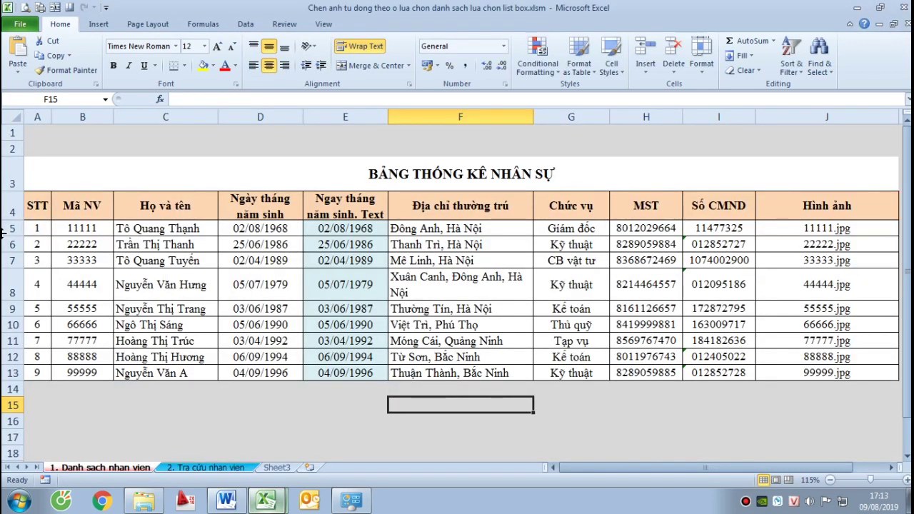
{"action": "key", "text": "ctrl+Tab"}
{"action": "type", "text": "Ng"}
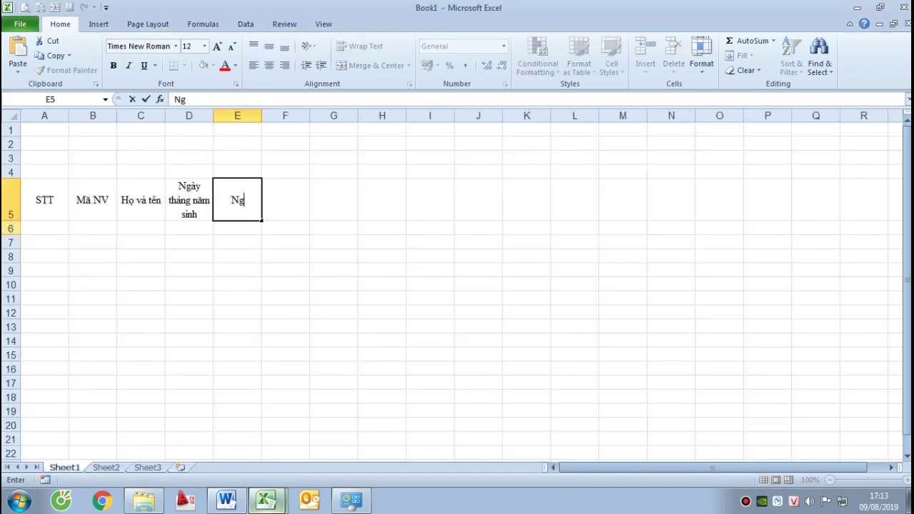
{"action": "type", "text": "ay thang"}
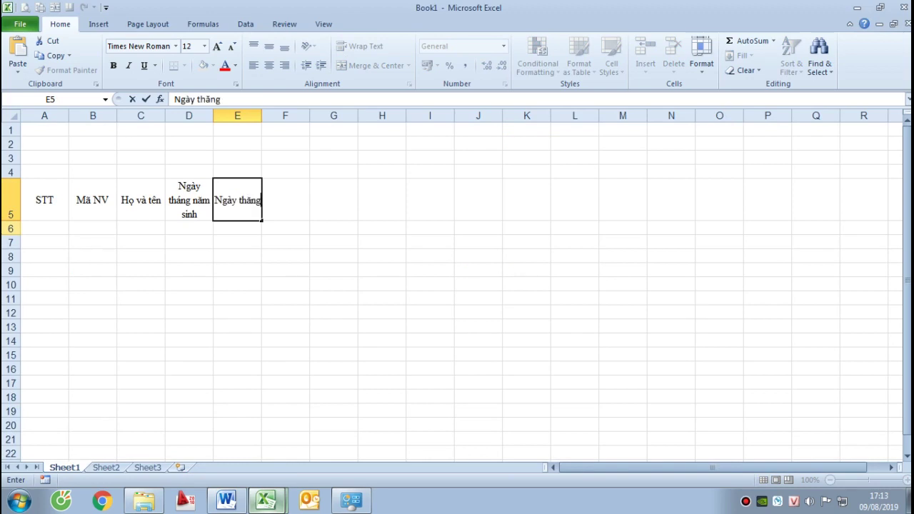
{"action": "key", "text": "BackSpace"}
{"action": "key", "text": "BackSpace"}
{"action": "type", "text": "ng năm si"}
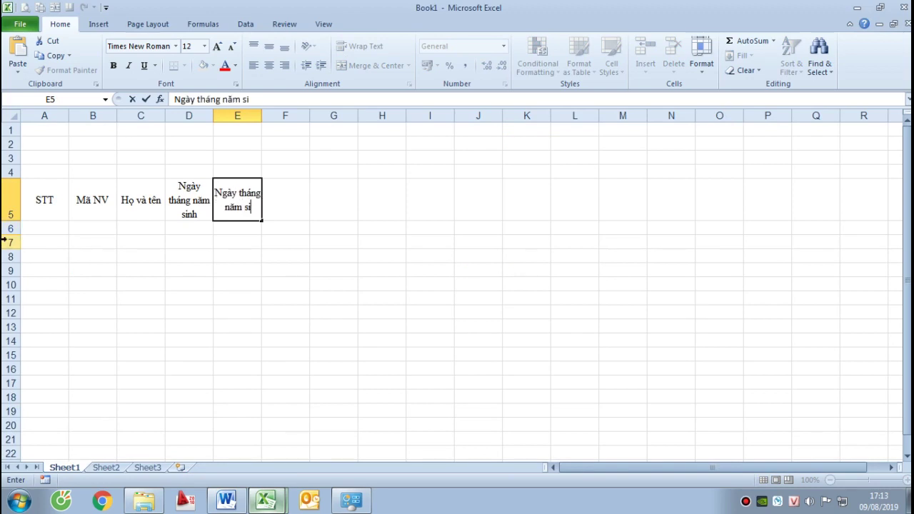
{"action": "type", "text": "nh te"}
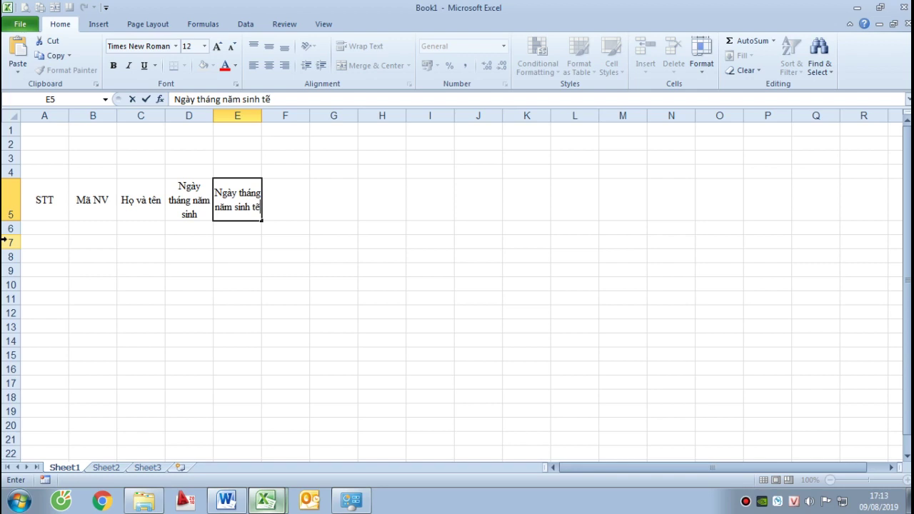
{"action": "type", "text": "o"}
{"action": "key", "text": "BackSpace"}
{"action": "key", "text": "BackSpace"}
{"action": "key", "text": "BackSpace"}
{"action": "type", "text": "."}
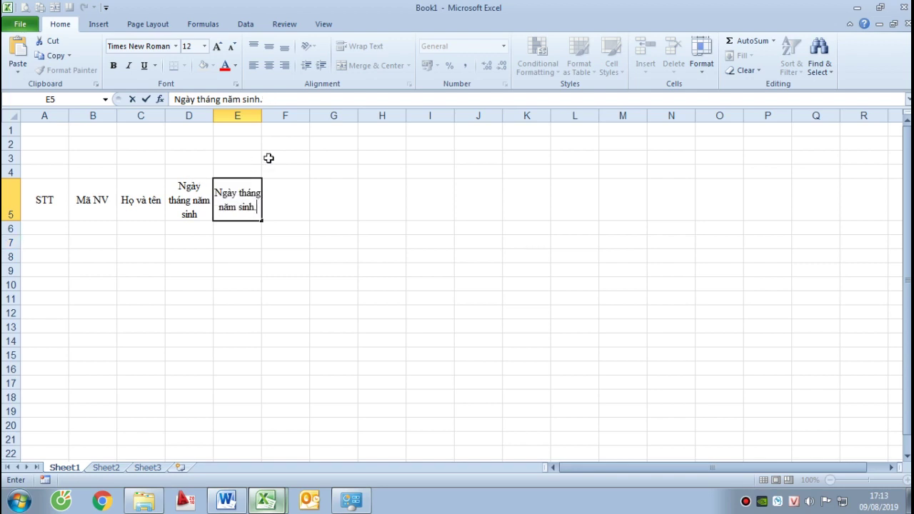
{"action": "type", "text": " t"}
{"action": "key", "text": "BackSpace"}
{"action": "type", "text": "Te"}
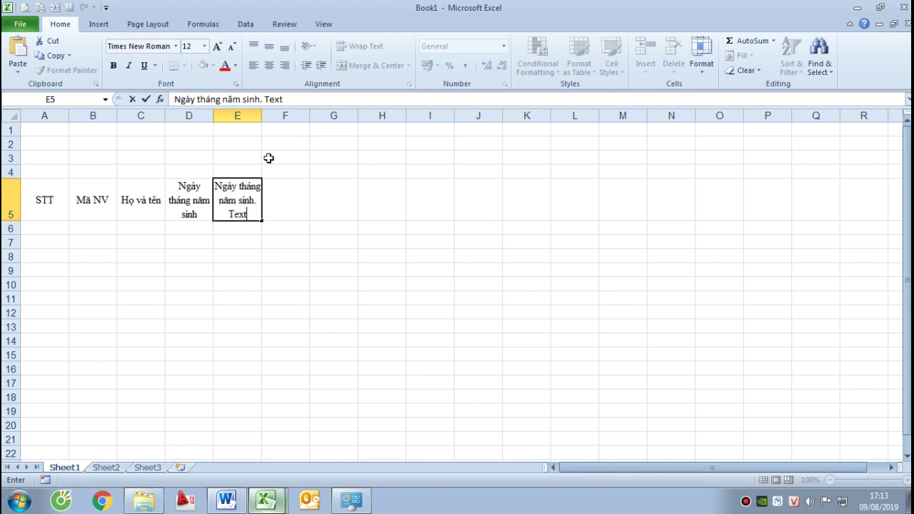
{"action": "type", "text": "xt"}
{"action": "key", "text": "Return"}
{"action": "key", "text": "Up"}
{"action": "key", "text": "Right"}
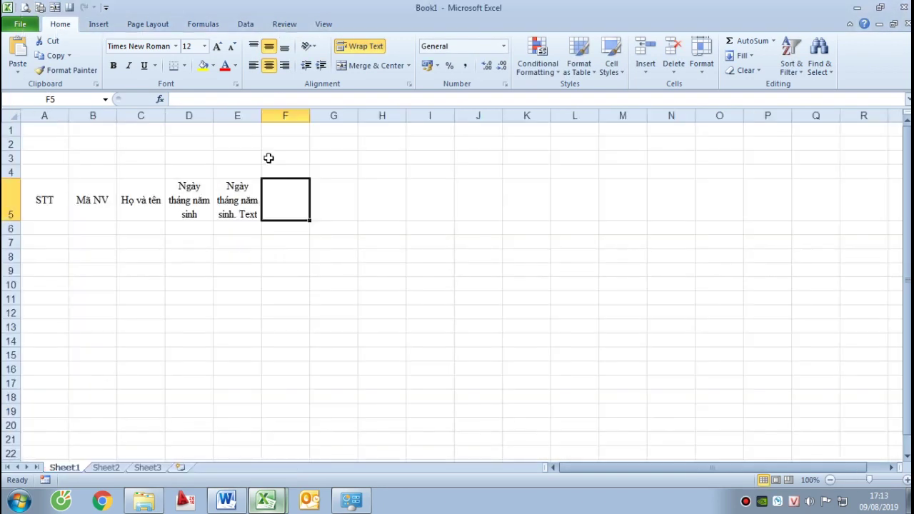
Enter headings Địa chỉ thường trú, Chức vụ and MST
{"action": "type", "text": "Địa chỉ"}
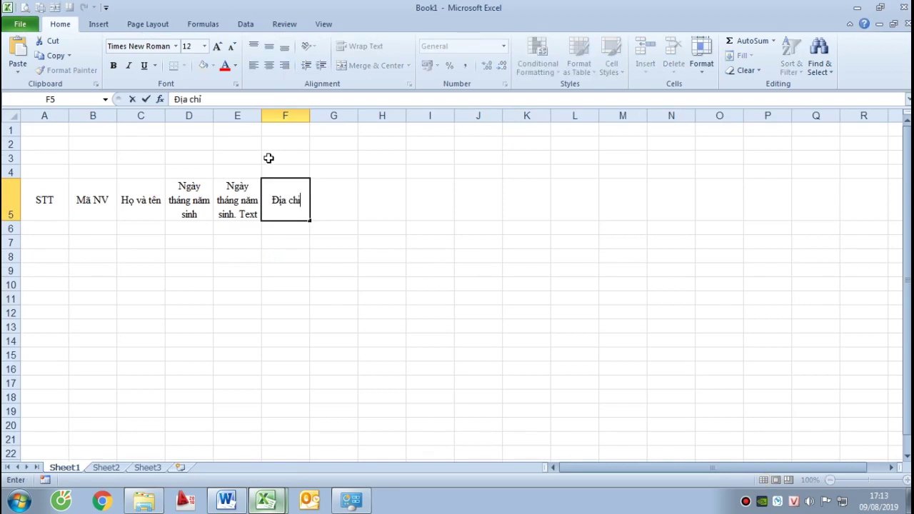
{"action": "type", "text": " thường trú"}
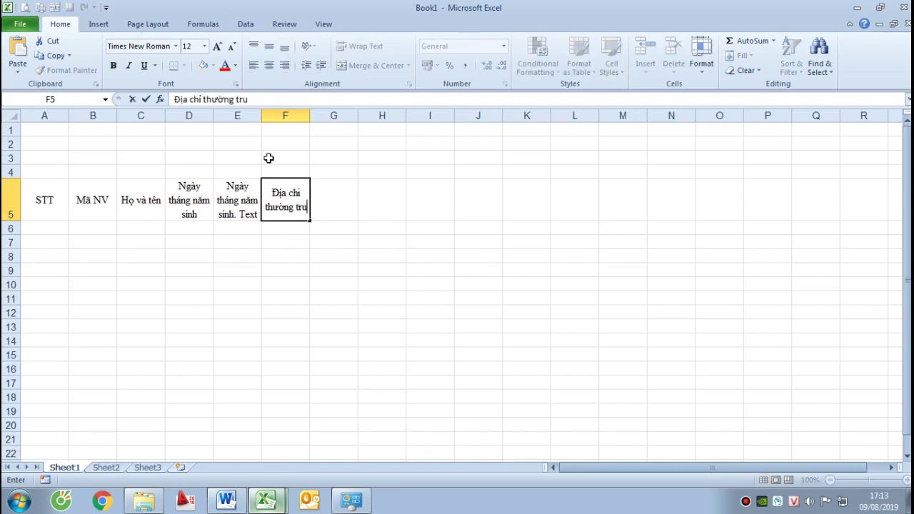
{"action": "key", "text": "Return"}
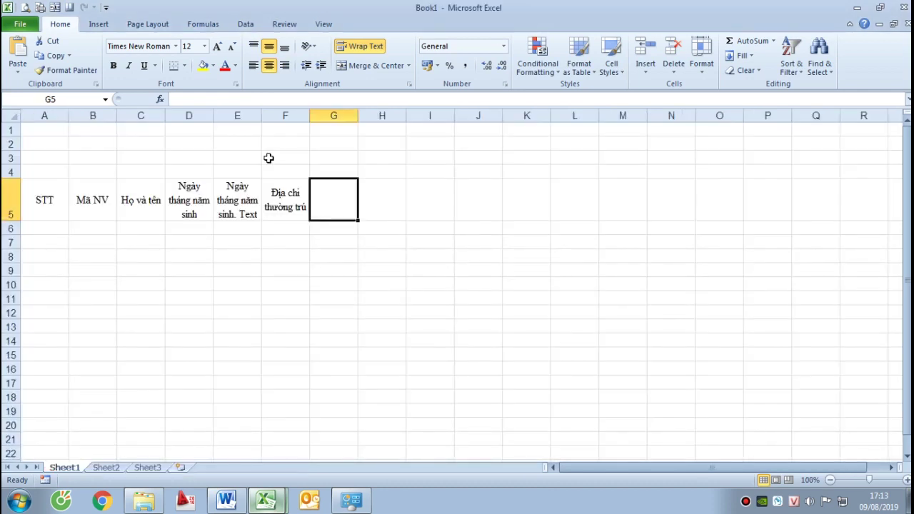
{"action": "type", "text": "Chúc vu"}
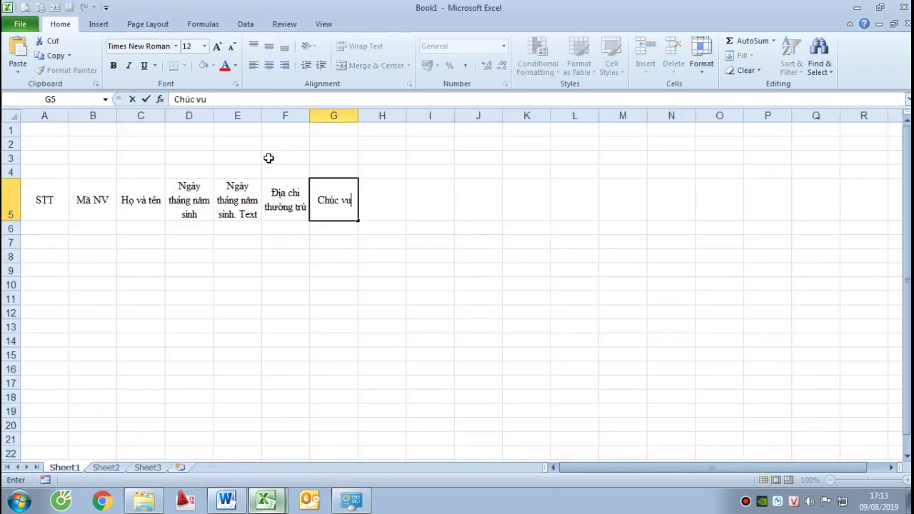
{"action": "key", "text": "BackSpace"}
{"action": "key", "text": "BackSpace"}
{"action": "key", "text": "BackSpace"}
{"action": "key", "text": "BackSpace"}
{"action": "key", "text": "BackSpace"}
{"action": "type", "text": "ức vụ"}
{"action": "key", "text": "Return"}
{"action": "key", "text": "alt+Tab"}
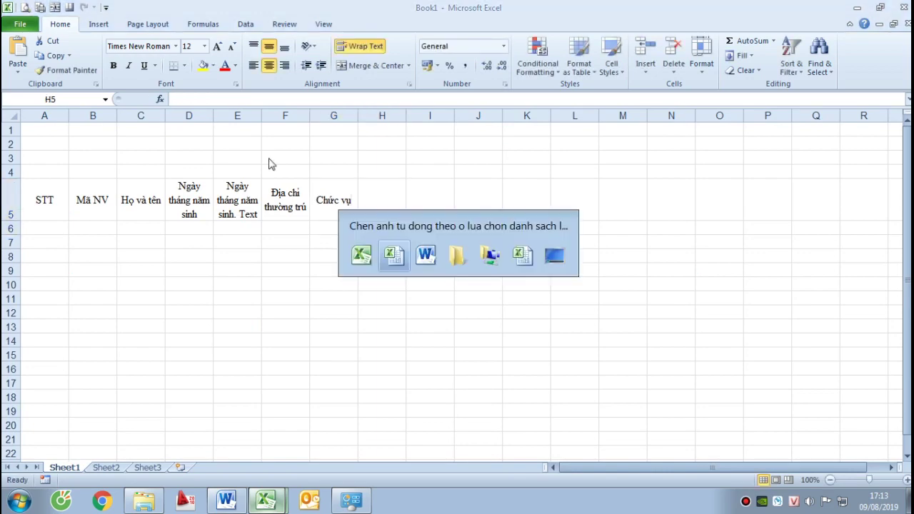
{"action": "key", "text": "alt+Tab"}
{"action": "type", "text": "M"}
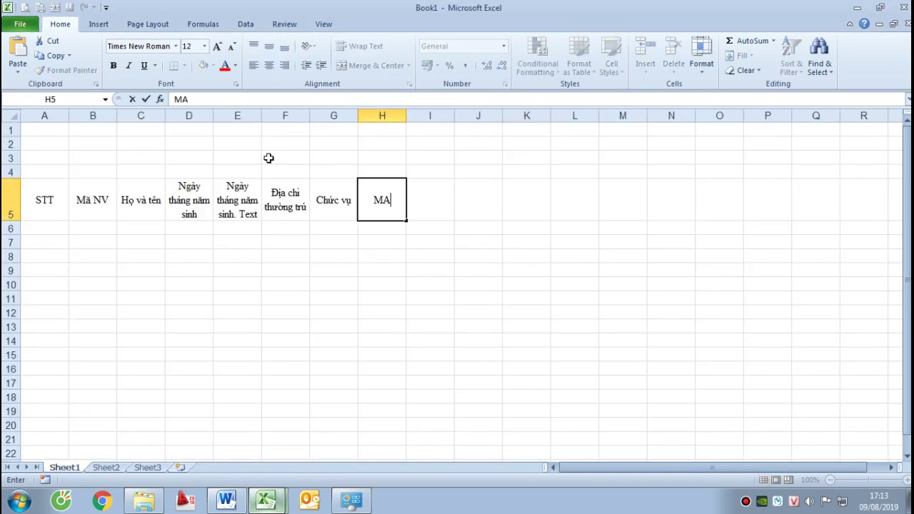
{"action": "type", "text": "ST"}
{"action": "key", "text": "Return"}
{"action": "key", "text": "Up"}
{"action": "key", "text": "Right"}
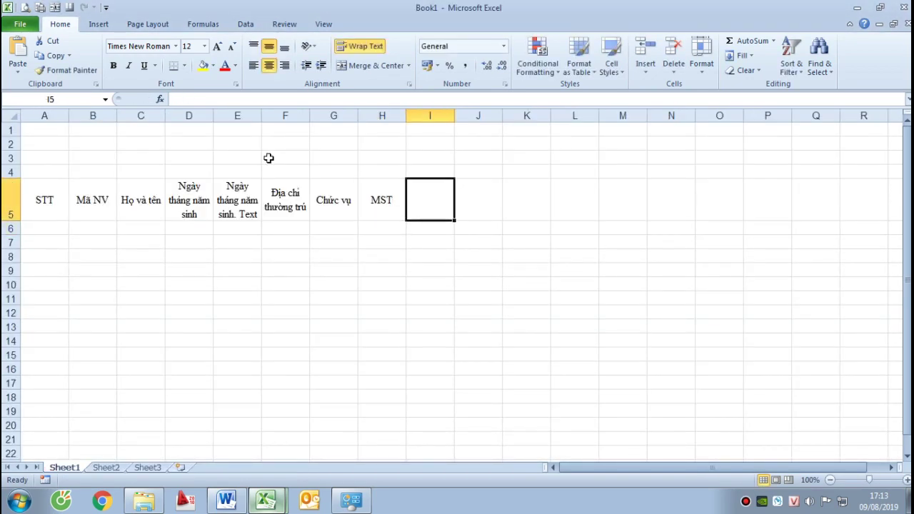
Enter headings Số CMND and Hình ảnh, comparing against the finished staff table
{"action": "key", "text": "alt+Tab"}
{"action": "key", "text": "alt+Tab"}
{"action": "type", "text": "S"}
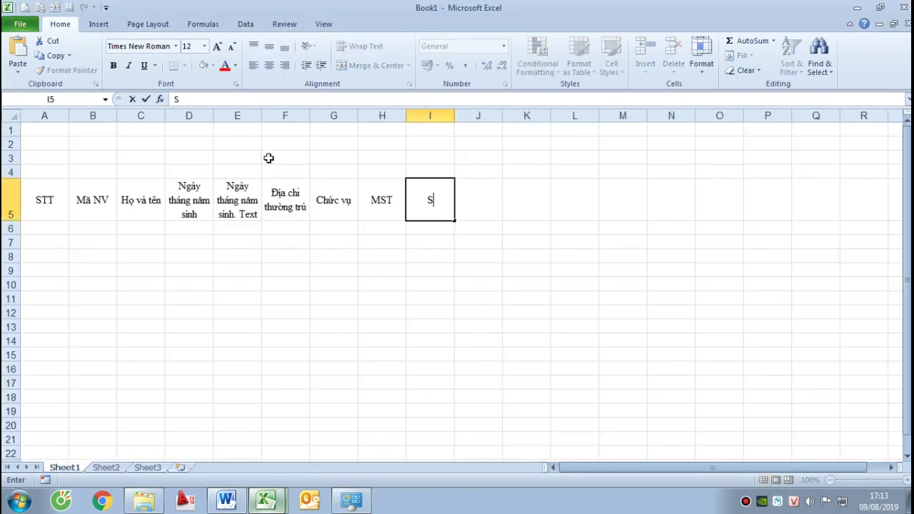
{"action": "type", "text": "ố CMND"}
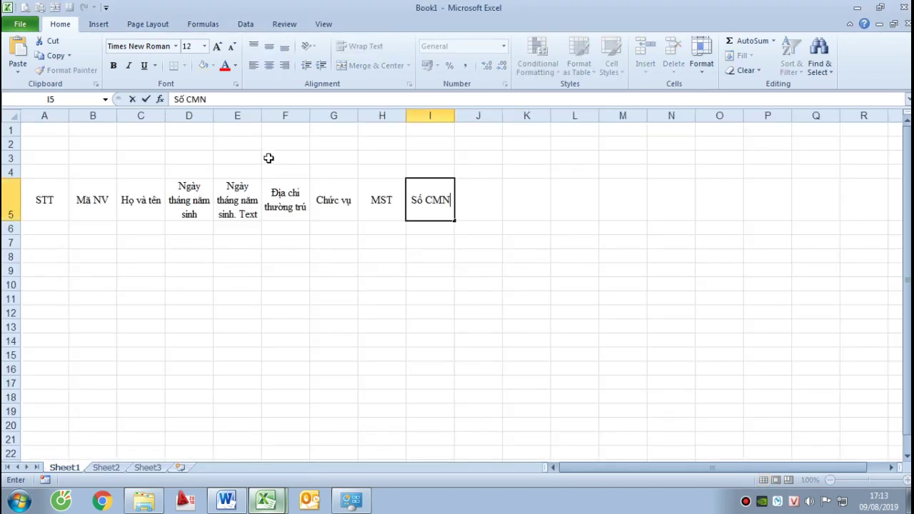
{"action": "key", "text": "Return"}
{"action": "key", "text": "alt+Tab"}
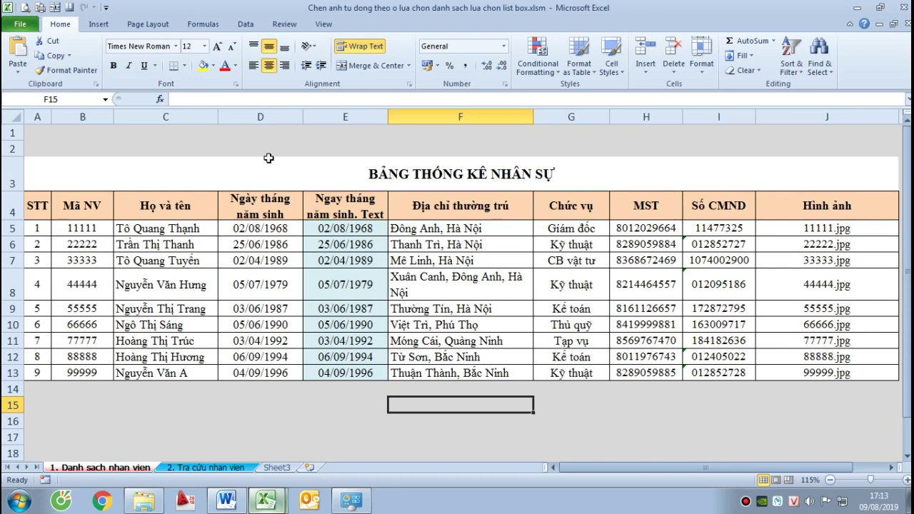
{"action": "key", "text": "alt+Tab"}
{"action": "type", "text": "Hinh ảnh"}
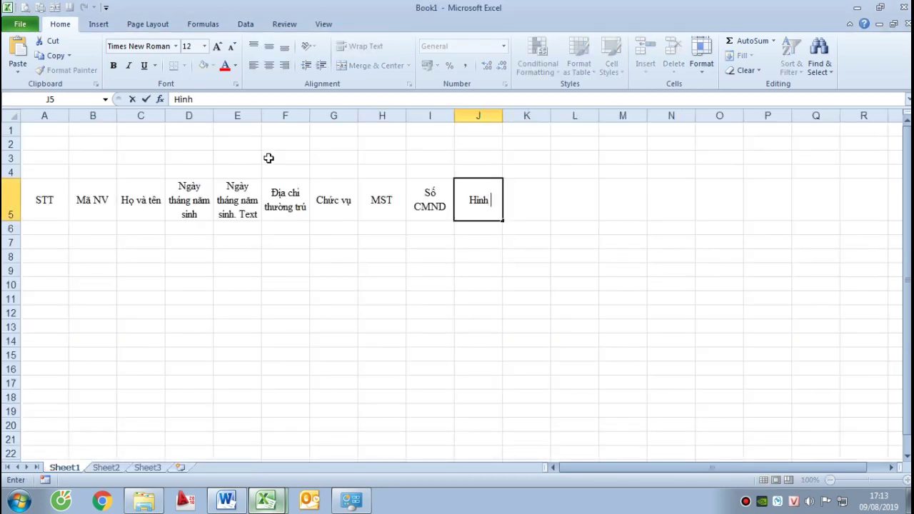
{"action": "key", "text": "Return"}
{"action": "key", "text": "Up"}
{"action": "key", "text": "alt+Tab"}
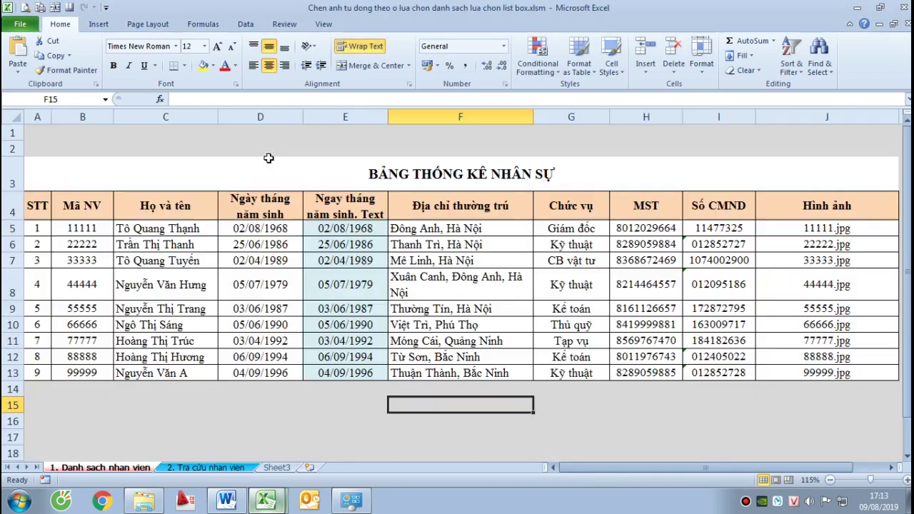
{"action": "key", "text": "Right"}
{"action": "key", "text": "Right"}
{"action": "key", "text": "Right"}
{"action": "key", "text": "Right"}
{"action": "key", "text": "Right"}
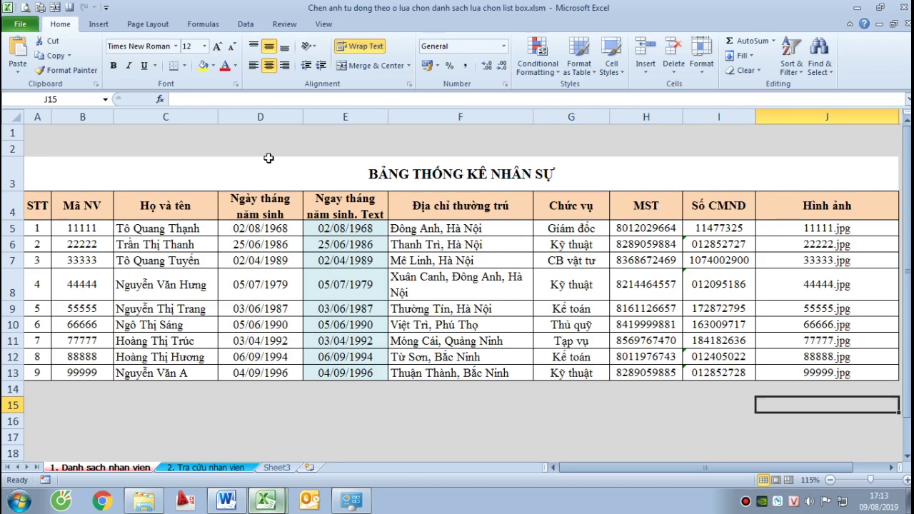
{"action": "key", "text": "Left"}
{"action": "key", "text": "Left"}
{"action": "key", "text": "Left"}
{"action": "key", "text": "Left"}
{"action": "key", "text": "Home"}
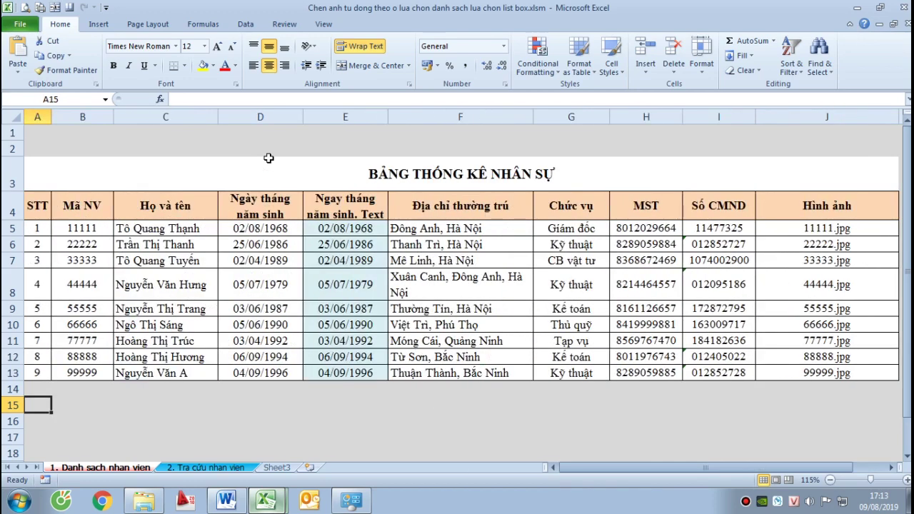
{"action": "key", "text": "alt+Tab"}
{"action": "key", "text": "Left"}
{"action": "key", "text": "Left"}
{"action": "key", "text": "Left"}
{"action": "key", "text": "Left"}
{"action": "key", "text": "Left"}
{"action": "key", "text": "Left"}
{"action": "key", "text": "Left"}
{"action": "key", "text": "Left"}
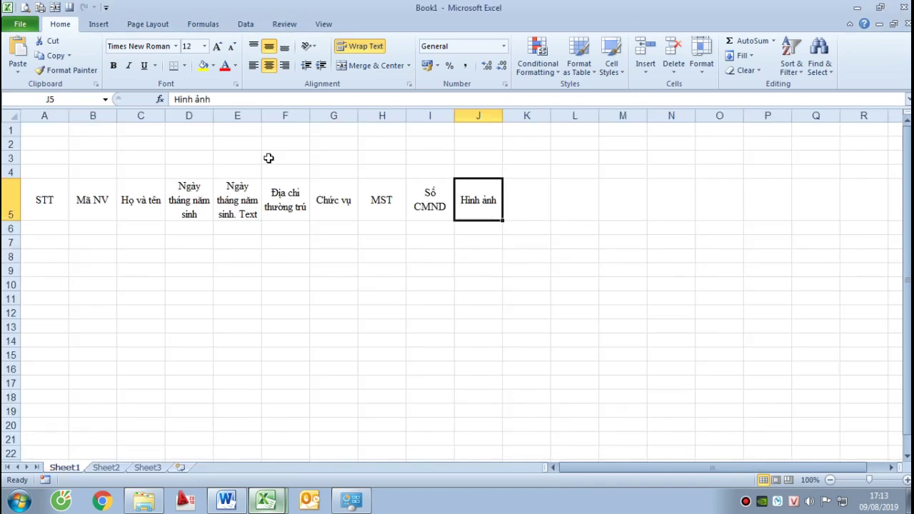
Apply All Borders to the table range A5:J15
{"action": "key", "text": "Home"}
{"action": "key", "text": "shift+Right"}
{"action": "key", "text": "shift+Right"}
{"action": "key", "text": "shift+Right"}
{"action": "key", "text": "shift+Right"}
{"action": "key", "text": "shift+Right"}
{"action": "key", "text": "shift+Right"}
{"action": "key", "text": "shift+Right"}
{"action": "key", "text": "shift+Right"}
{"action": "key", "text": "shift+Right"}
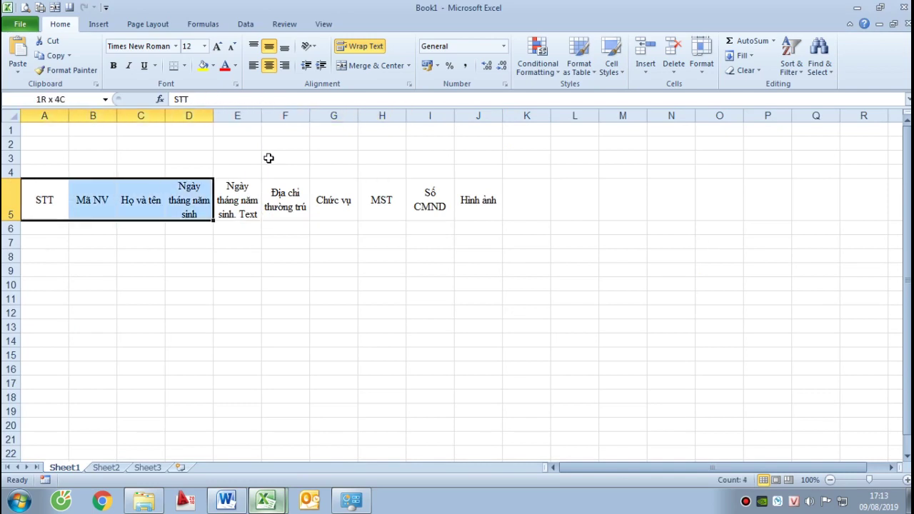
{"action": "key", "text": "shift+Down"}
{"action": "key", "text": "shift+Down"}
{"action": "key", "text": "shift+Down"}
{"action": "key", "text": "shift+Down"}
{"action": "key", "text": "shift+Down"}
{"action": "key", "text": "shift+Down"}
{"action": "key", "text": "shift+Down"}
{"action": "key", "text": "shift+Down"}
{"action": "key", "text": "shift+Down"}
{"action": "key", "text": "shift+Down"}
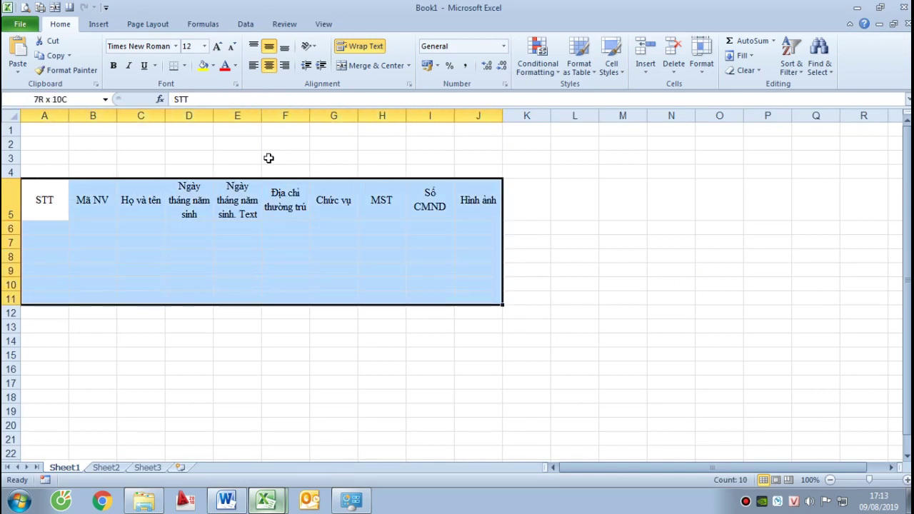
{"action": "left_click", "coordinate": [183, 65]}
{"action": "left_click", "coordinate": [217, 167]}
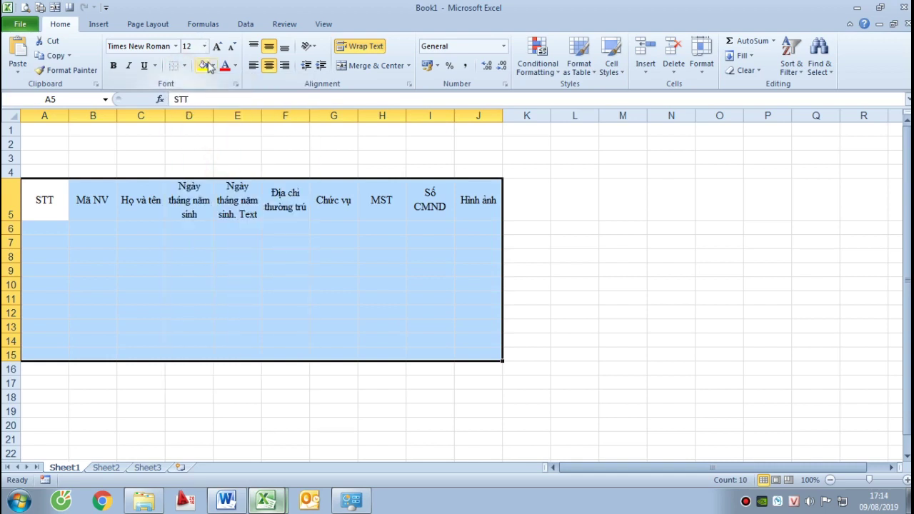
{"action": "left_click", "coordinate": [184, 66]}
{"action": "left_click", "coordinate": [186, 170]}
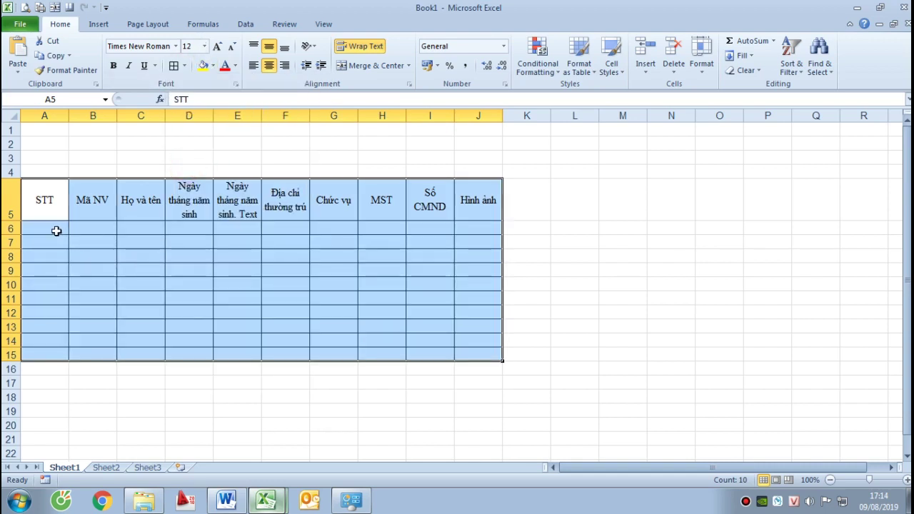
Number the STT column 1 to 10 in A6:A15 using the fill handle
{"action": "left_click", "coordinate": [56, 231]}
{"action": "type", "text": "1"}
{"action": "key", "text": "Return"}
{"action": "left_click", "coordinate": [57, 228]}
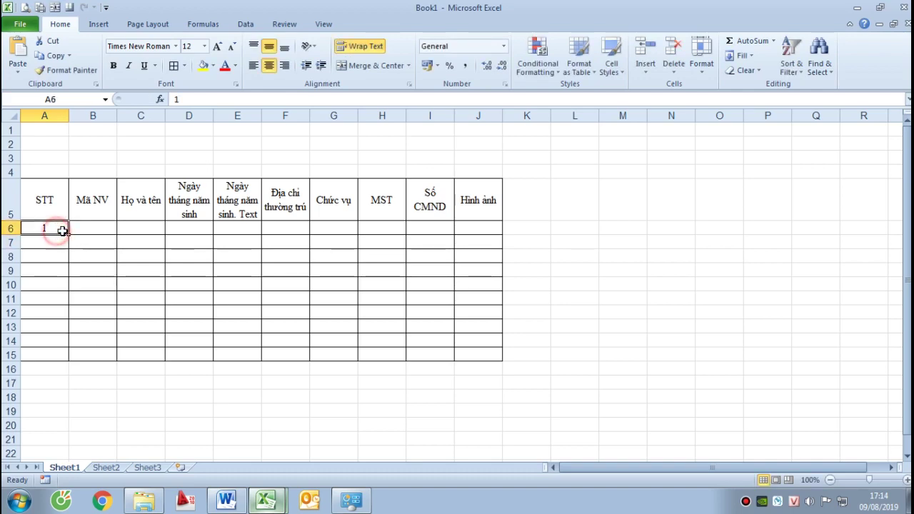
{"action": "left_click_drag", "start_coordinate": [67, 236], "coordinate": [73, 354]}
{"action": "left_click", "coordinate": [90, 228]}
{"action": "key", "text": "alt+Tab"}
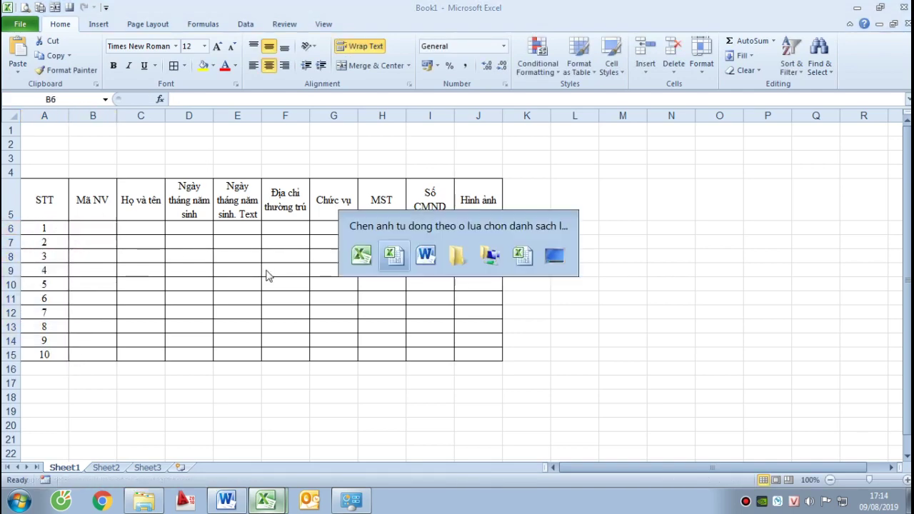
Enter Mã NV codes 11111, 22222 and 33333 in B6:B8, correcting the extra digit in B8
{"action": "key", "text": "alt+Tab"}
{"action": "type", "text": "1"}
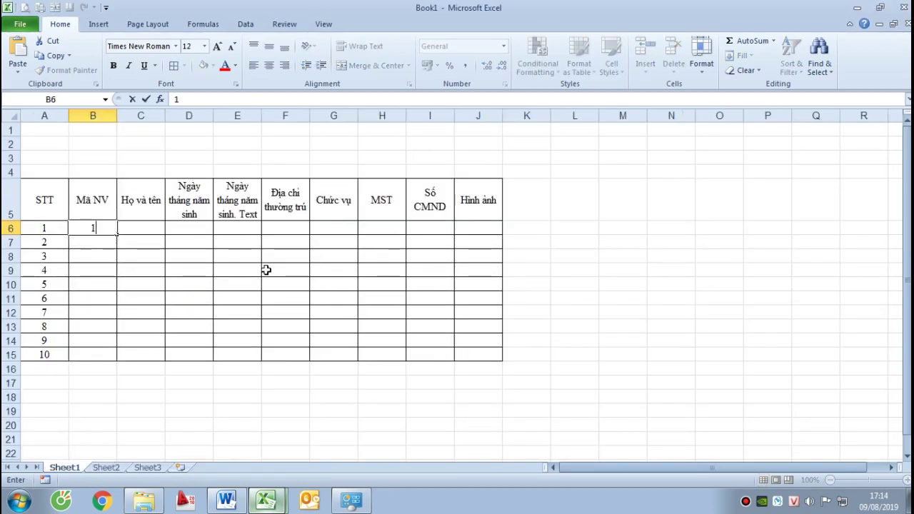
{"action": "type", "text": "1111"}
{"action": "key", "text": "Return"}
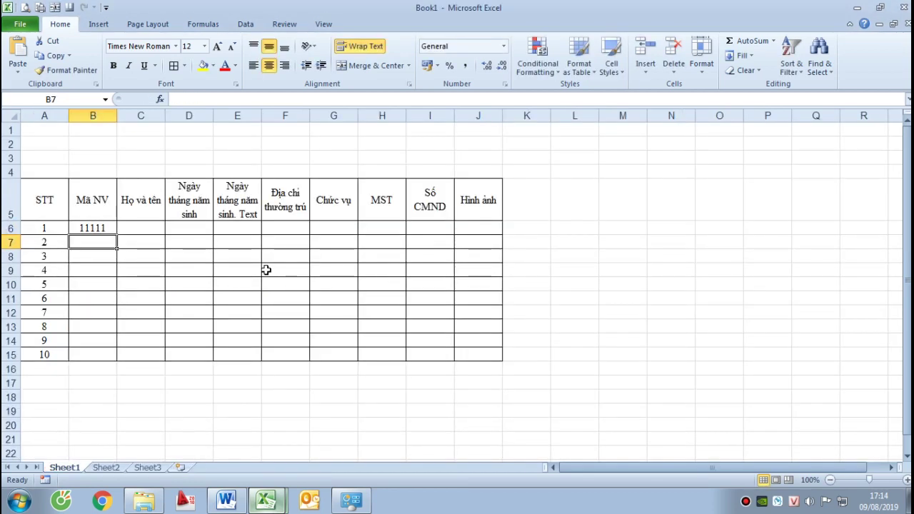
{"action": "type", "text": "22222"}
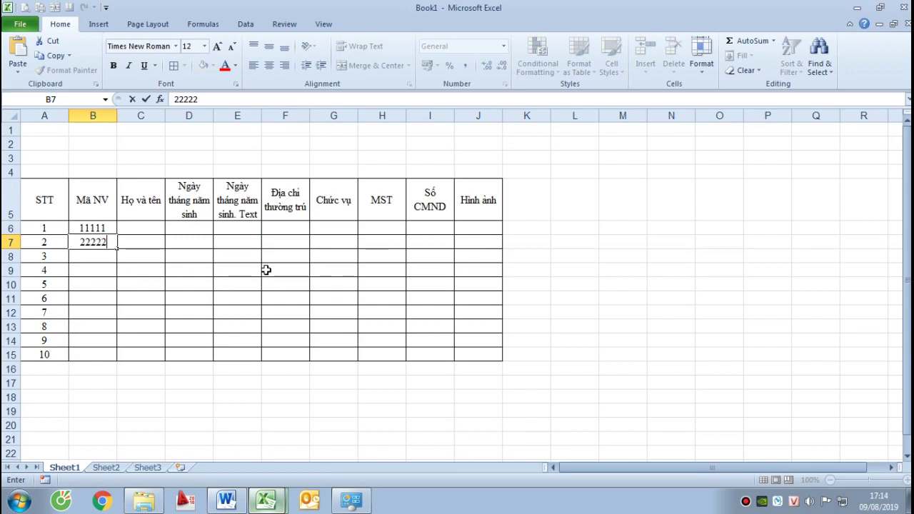
{"action": "key", "text": "Return"}
{"action": "type", "text": "3333"}
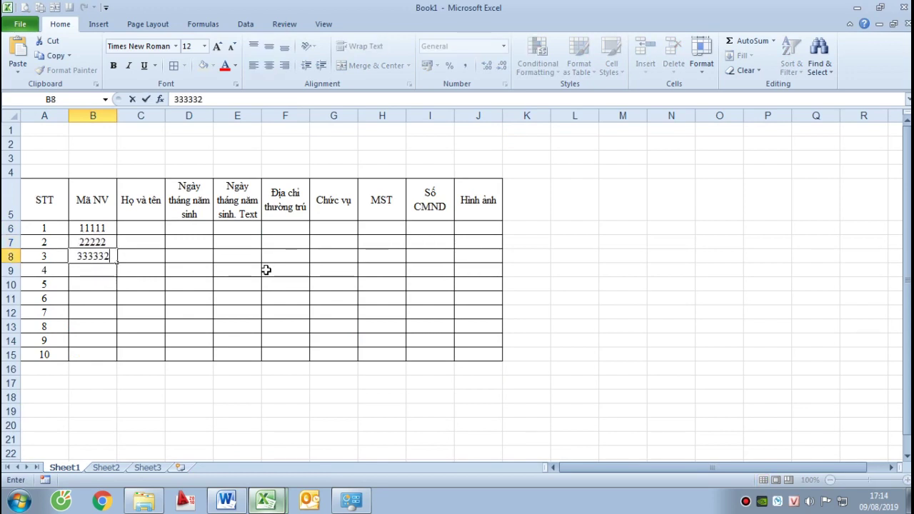
{"action": "type", "text": "32"}
{"action": "key", "text": "Return"}
{"action": "key", "text": "Up"}
{"action": "key", "text": "F2"}
{"action": "key", "text": "BackSpace"}
{"action": "key", "text": "Return"}
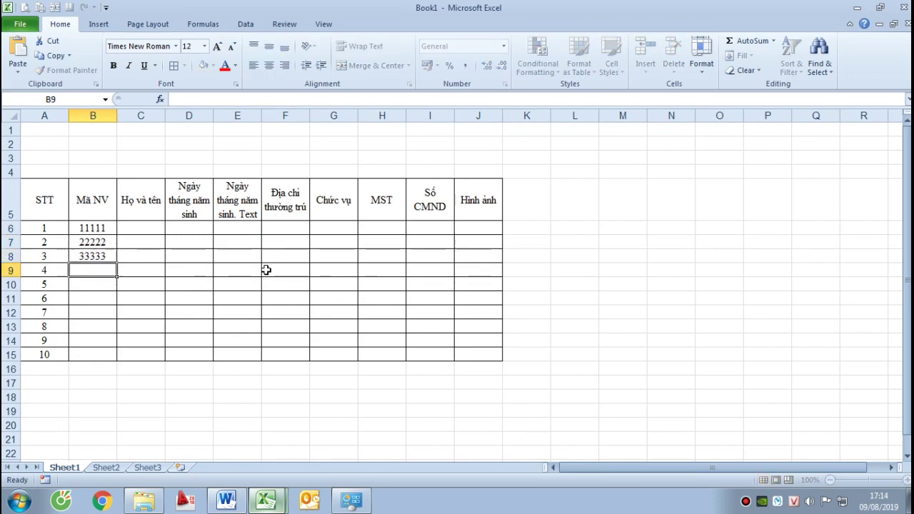
Enter codes 44444, 55555, 66666, 77777, 88888 and 99999 in B9:B14
{"action": "type", "text": "44444"}
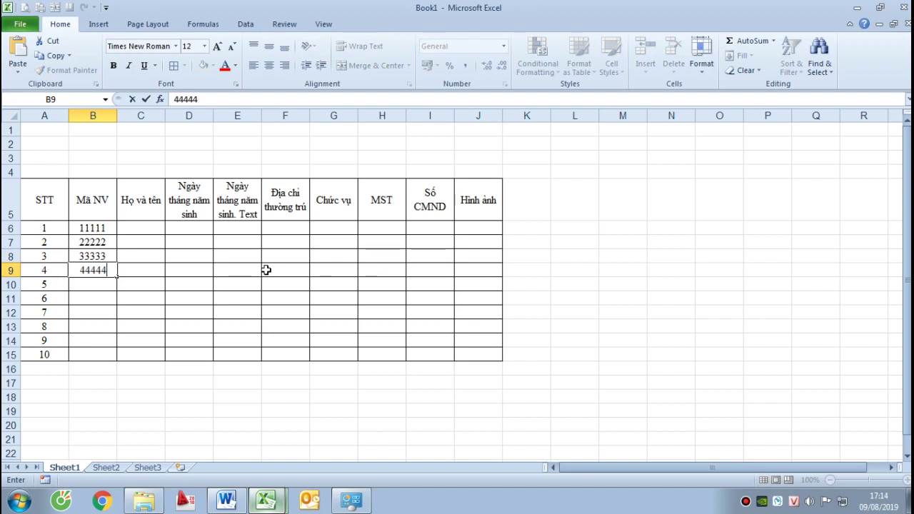
{"action": "key", "text": "Return"}
{"action": "type", "text": "55555"}
{"action": "key", "text": "Return"}
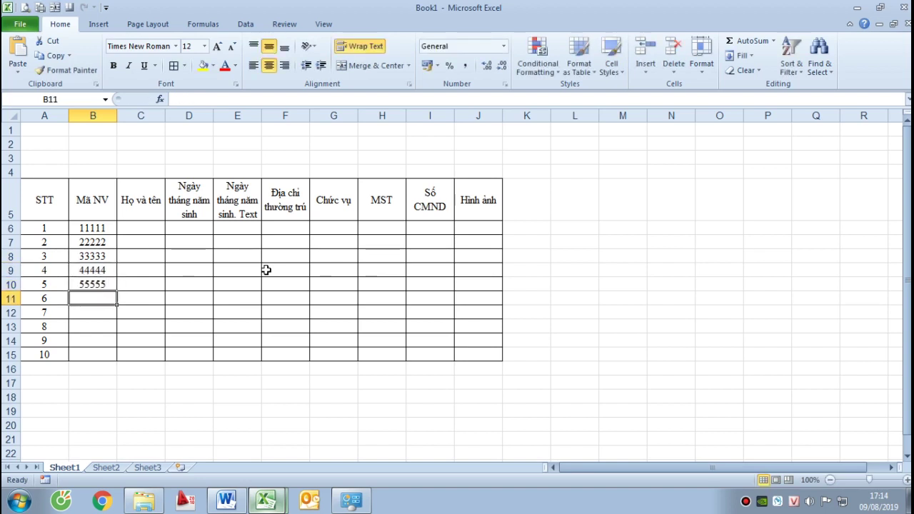
{"action": "type", "text": "66666"}
{"action": "key", "text": "Return"}
{"action": "type", "text": "77777"}
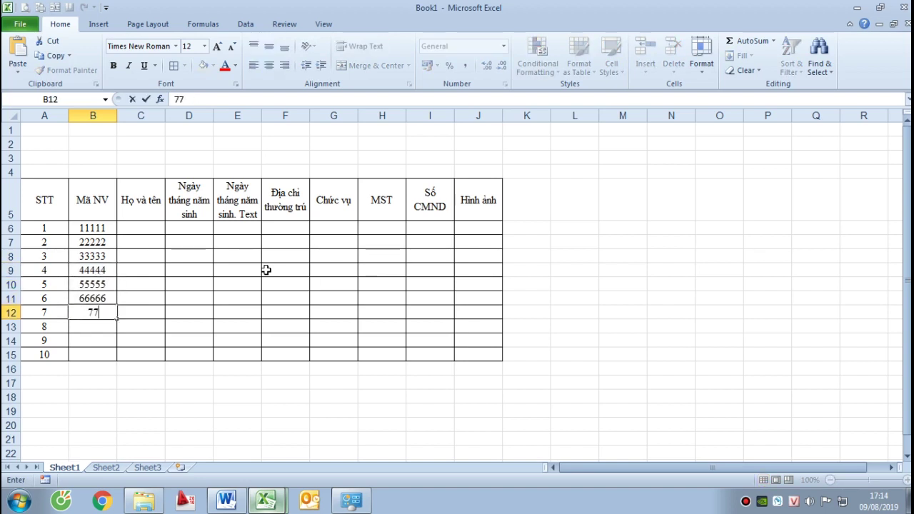
{"action": "key", "text": "Return"}
{"action": "type", "text": "888"}
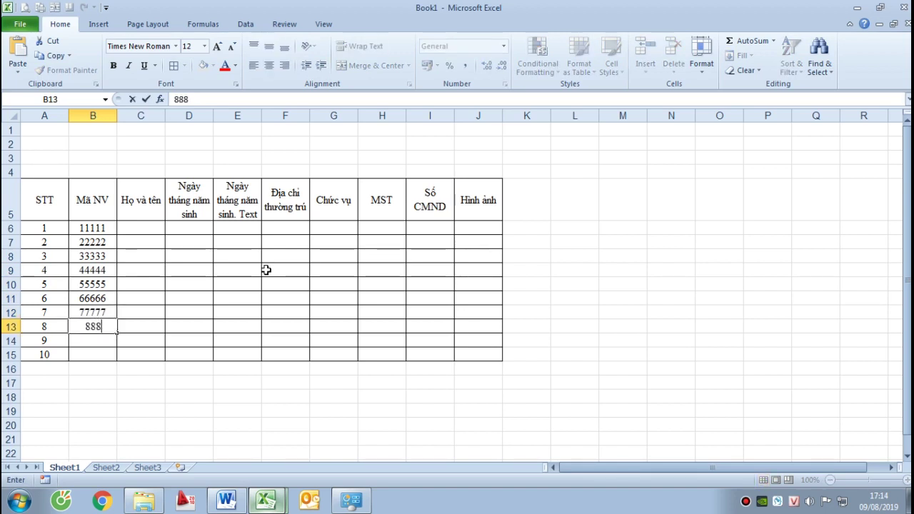
{"action": "type", "text": "88"}
{"action": "key", "text": "Return"}
{"action": "type", "text": "99999"}
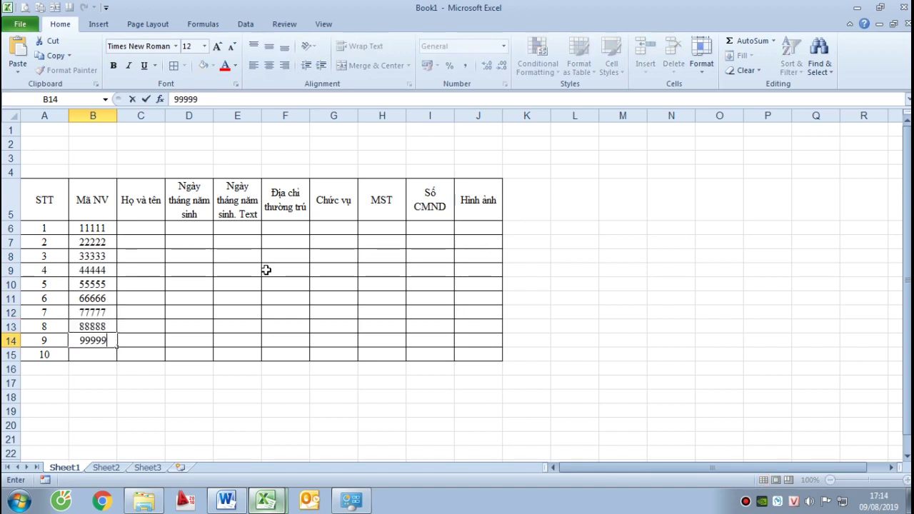
{"action": "key", "text": "Return"}
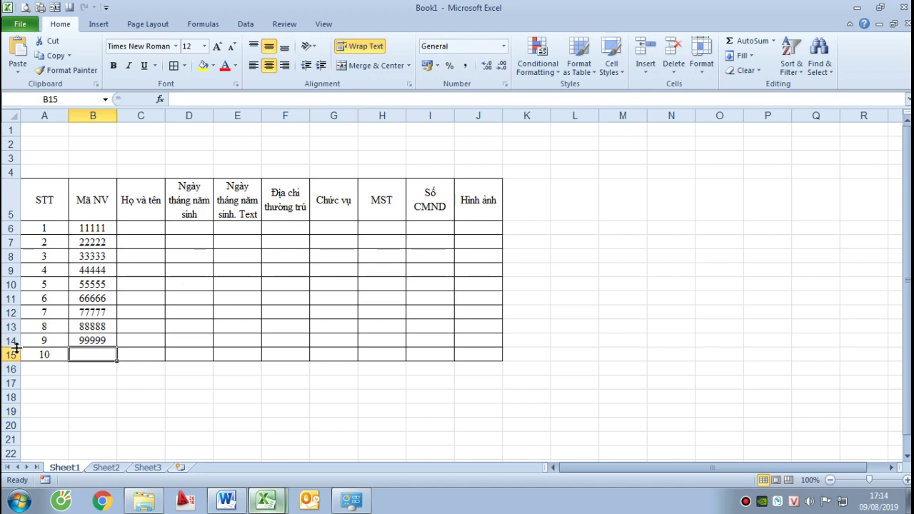
Delete the unused row 15 below the table
{"action": "left_click", "coordinate": [11, 355]}
{"action": "right_click", "coordinate": [11, 354]}
{"action": "left_click", "coordinate": [49, 273]}
{"action": "left_click", "coordinate": [292, 327]}
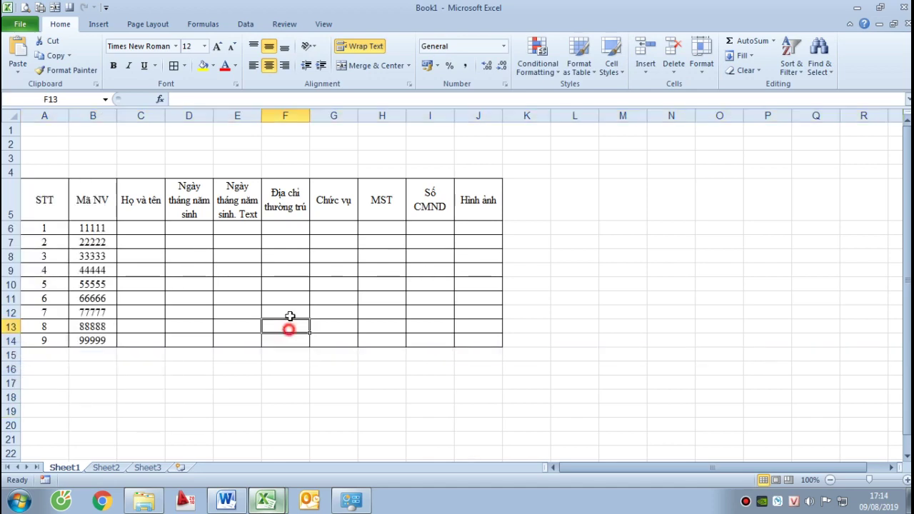
Enter the first three employee full names in C6:C8, copying from the reference workbook
{"action": "left_click", "coordinate": [126, 231]}
{"action": "key", "text": "ctrl+Tab"}
{"action": "key", "text": "ctrl+Tab"}
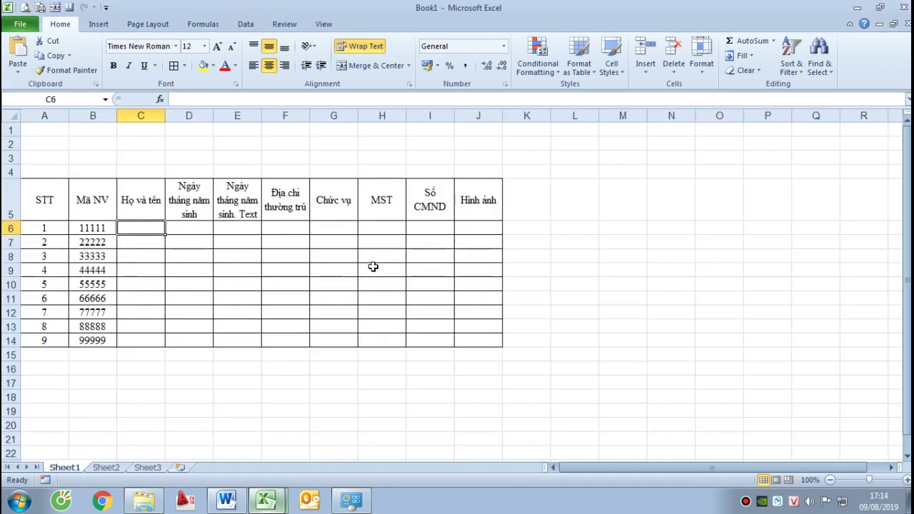
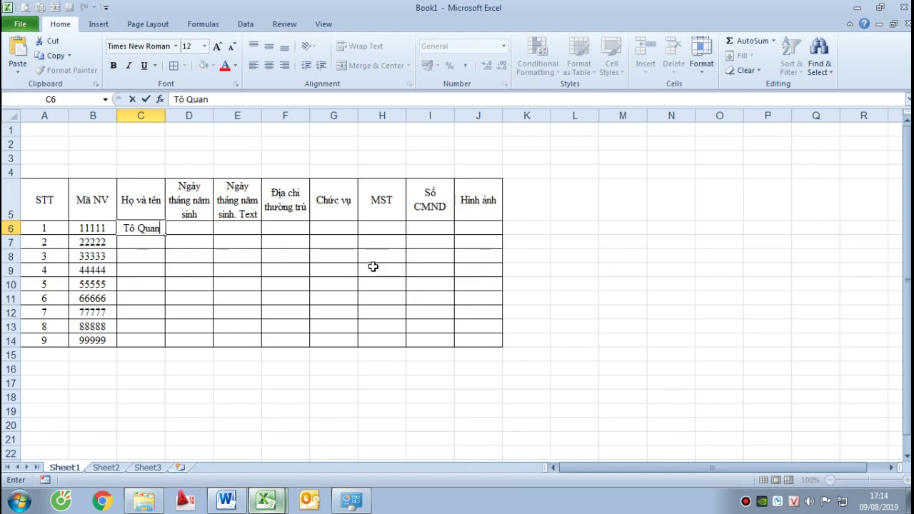
{"action": "key", "text": "alt+Tab"}
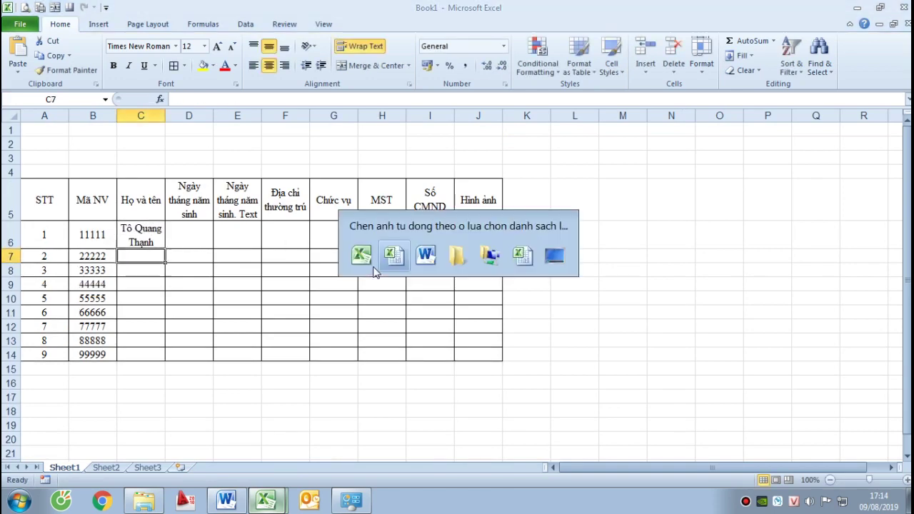
{"action": "key", "text": "alt+Tab"}
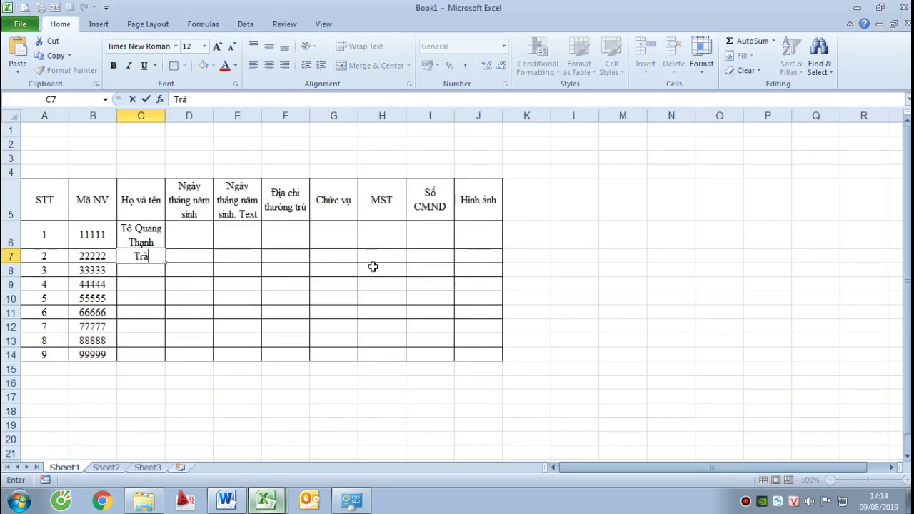
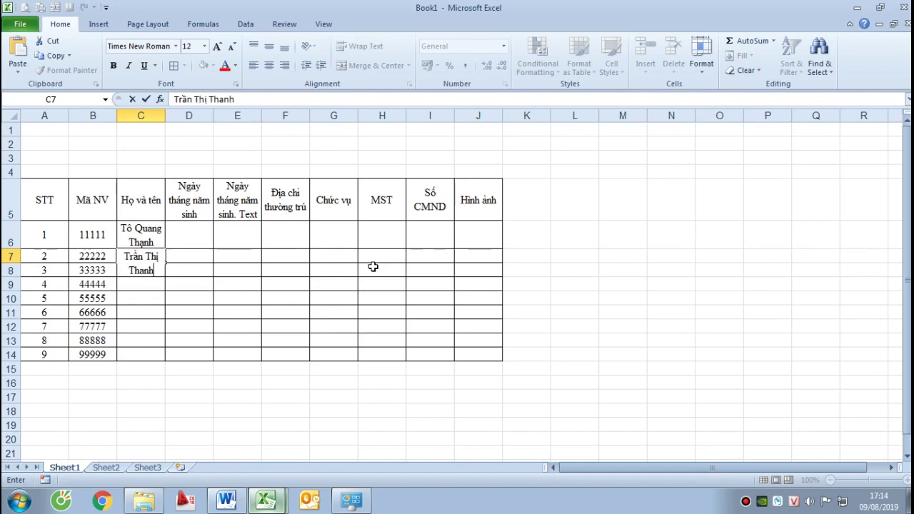
{"action": "key", "text": "alt+Tab"}
{"action": "key", "text": "alt+Tab"}
{"action": "key", "text": "Return"}
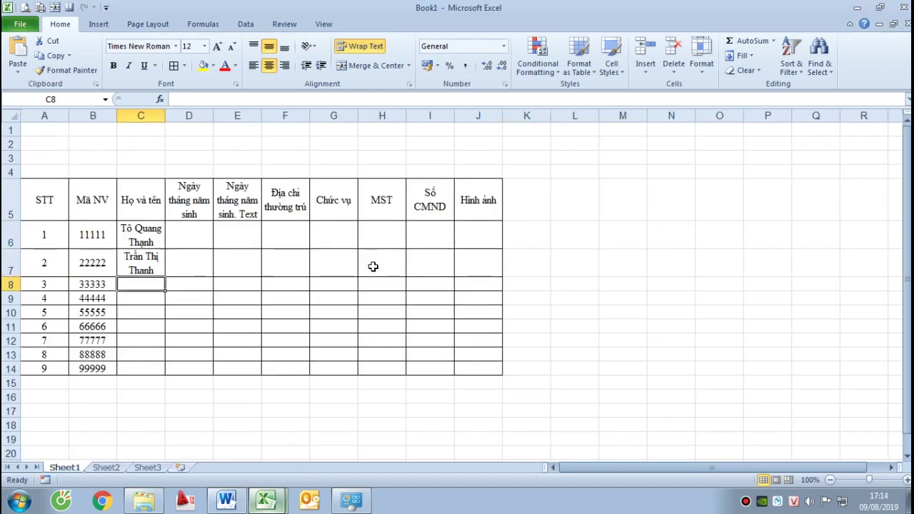
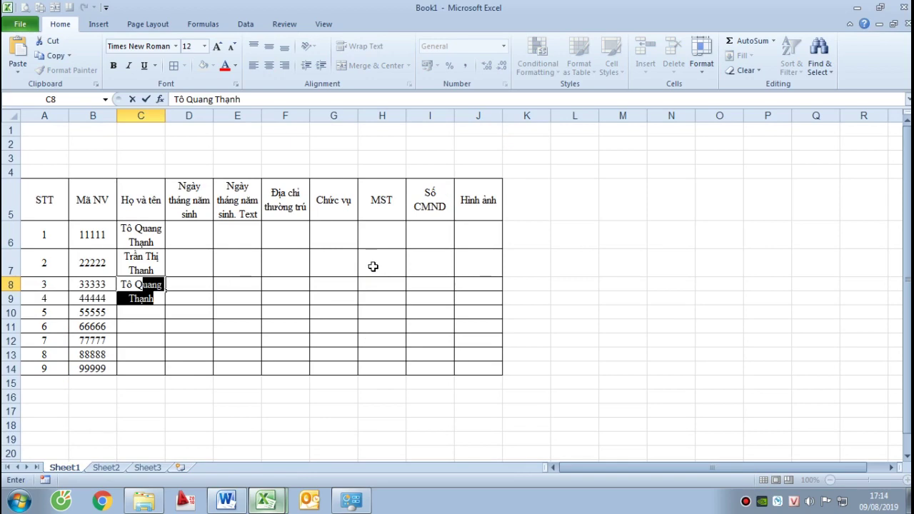
{"action": "key", "text": "Return"}
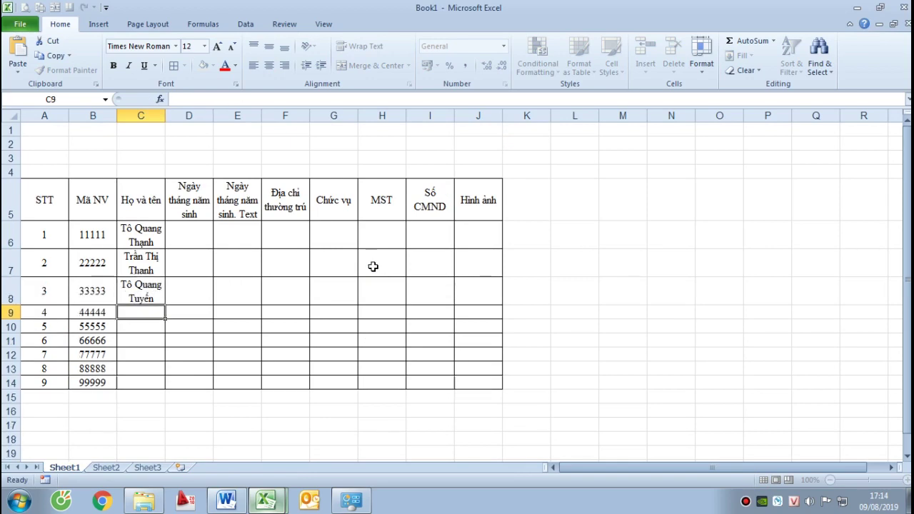
Enter the next two employee names in C9 and C10, fixing a capitalisation typo
{"action": "key", "text": "alt+Tab"}
{"action": "key", "text": "alt+Tab"}
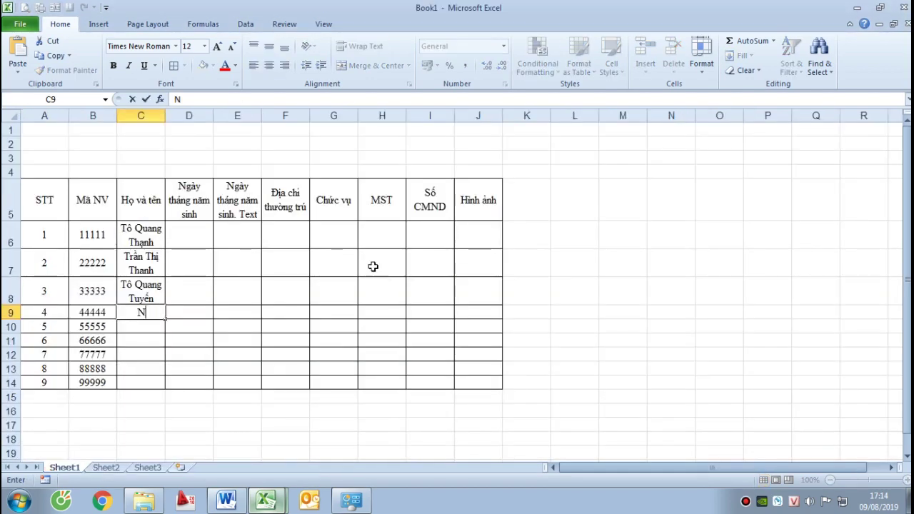
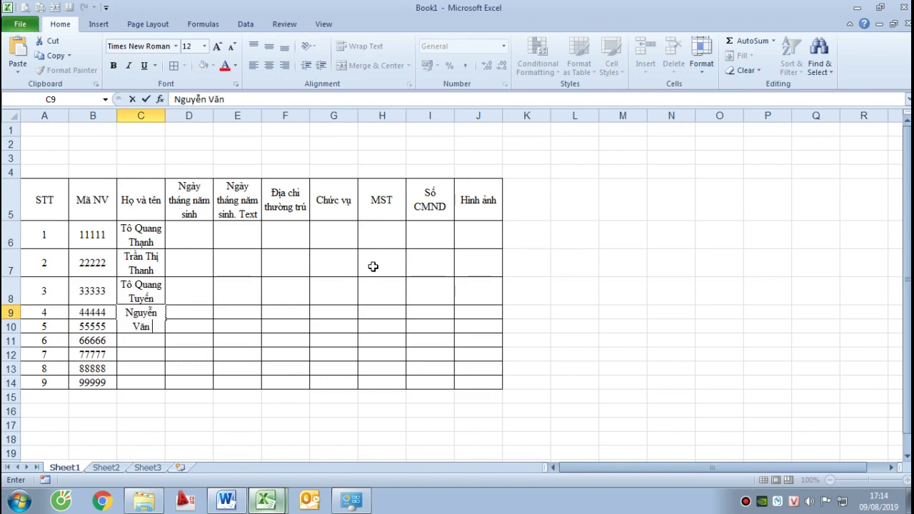
{"action": "key", "text": "Return"}
{"action": "key", "text": "Up"}
{"action": "key", "text": "shift+Right"}
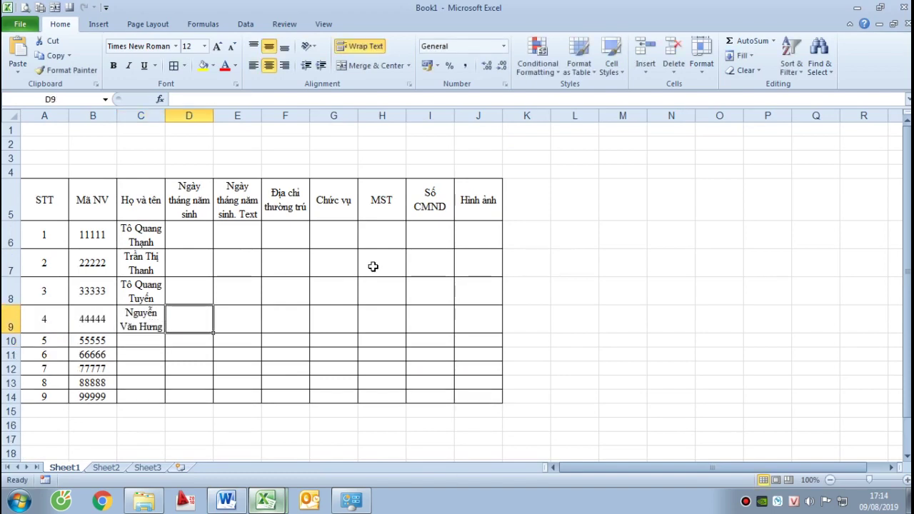
{"action": "key", "text": "Down"}
{"action": "key", "text": "alt+Tab"}
{"action": "key", "text": "alt+Tab"}
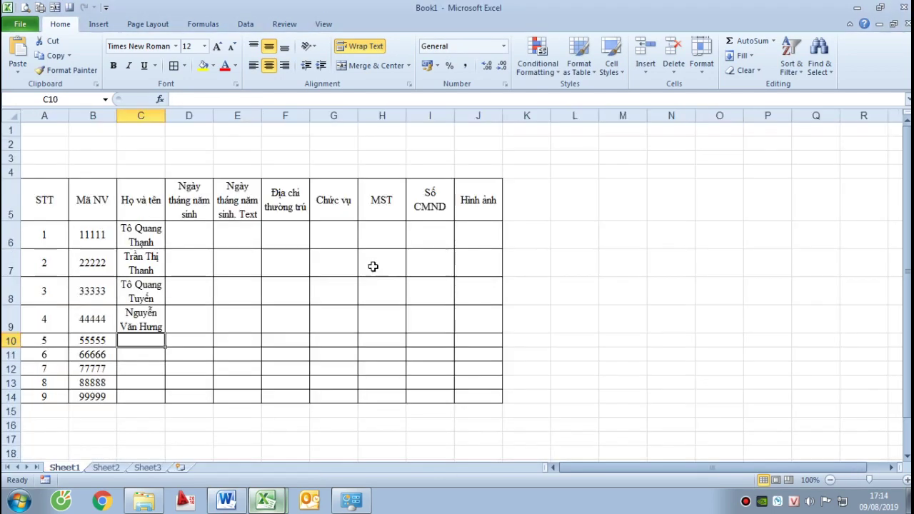
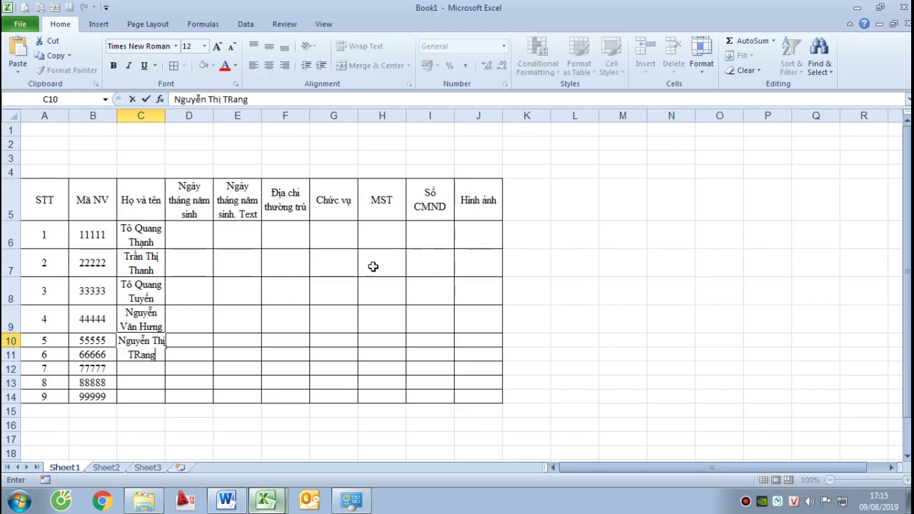
{"action": "key", "text": "Return"}
Enter the employee names for C11 and C12, correcting mistyped letters
{"action": "key", "text": "alt+Tab"}
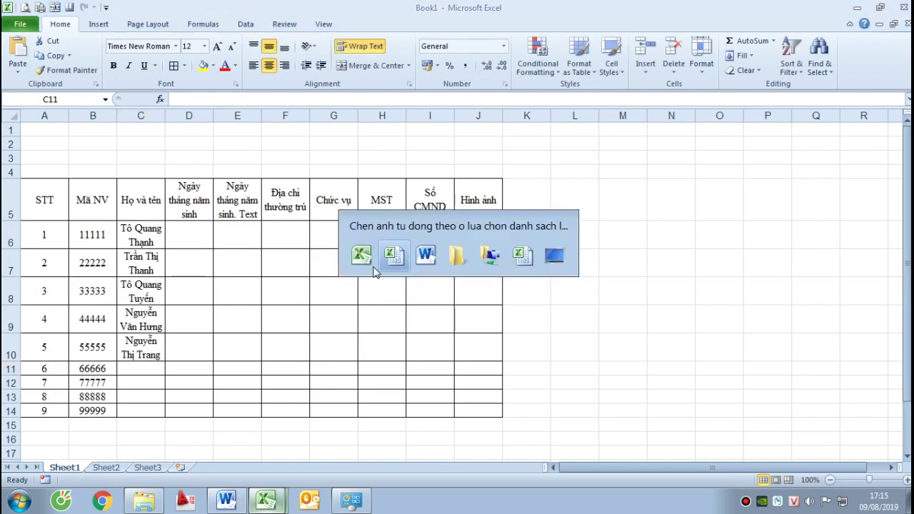
{"action": "key", "text": "alt+Tab"}
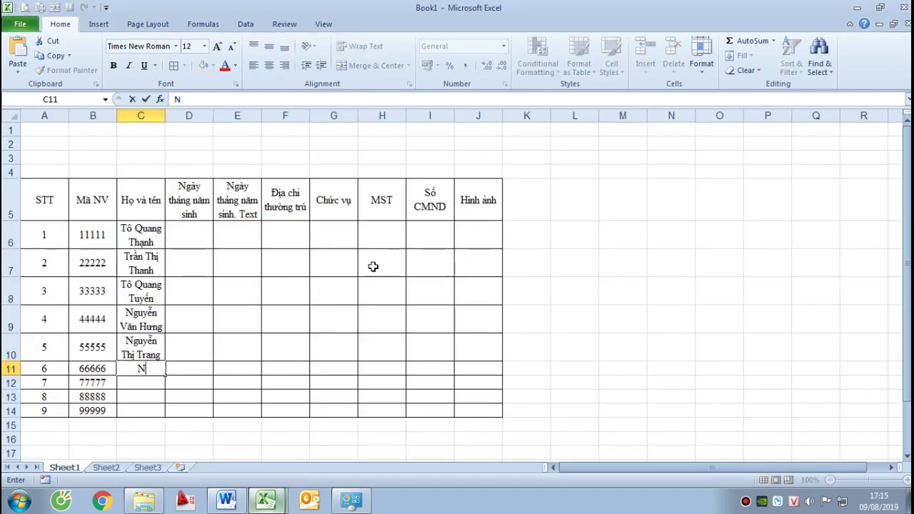
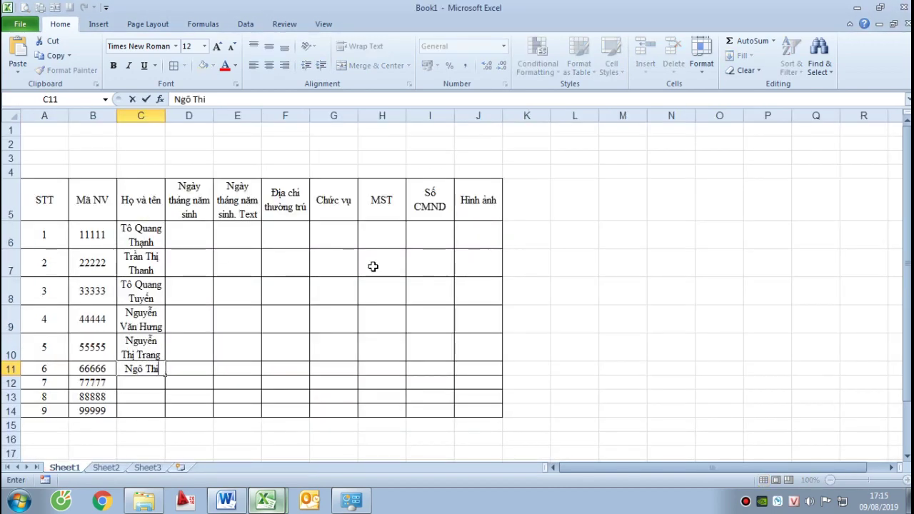
{"action": "key", "text": "Return"}
{"action": "key", "text": "alt+Tab"}
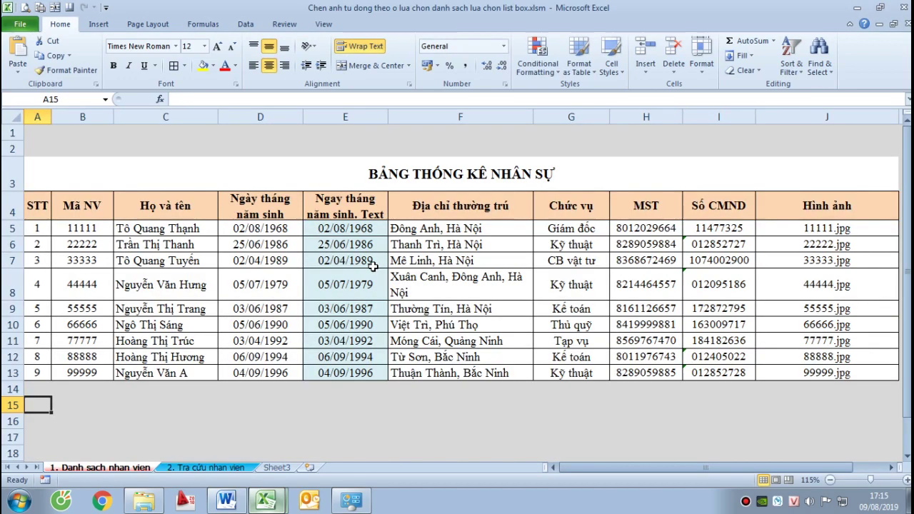
{"action": "key", "text": "alt+Tab"}
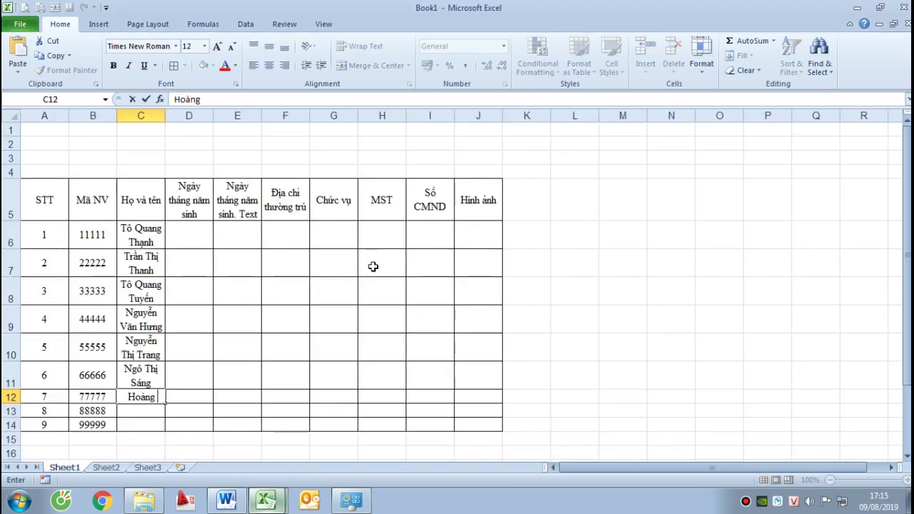
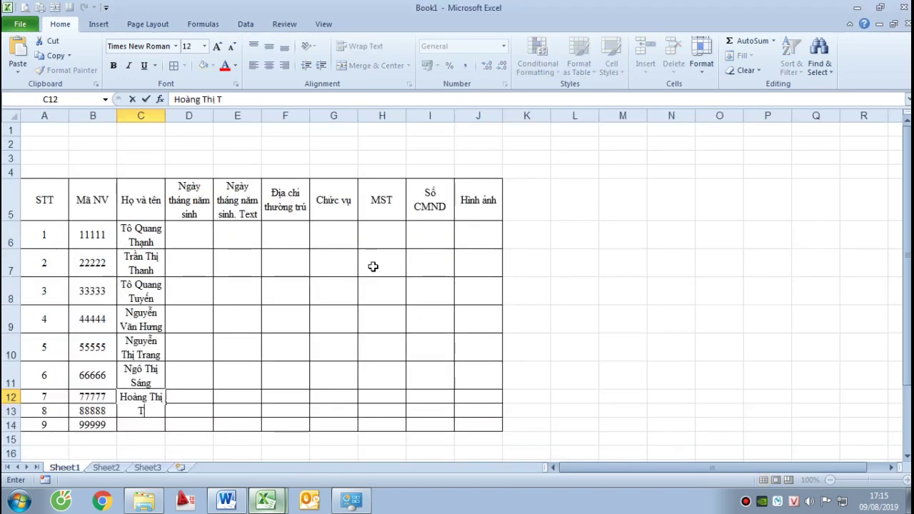
{"action": "key", "text": "Return"}
Enter the last two employee names in C13 and C14
{"action": "key", "text": "alt+Tab"}
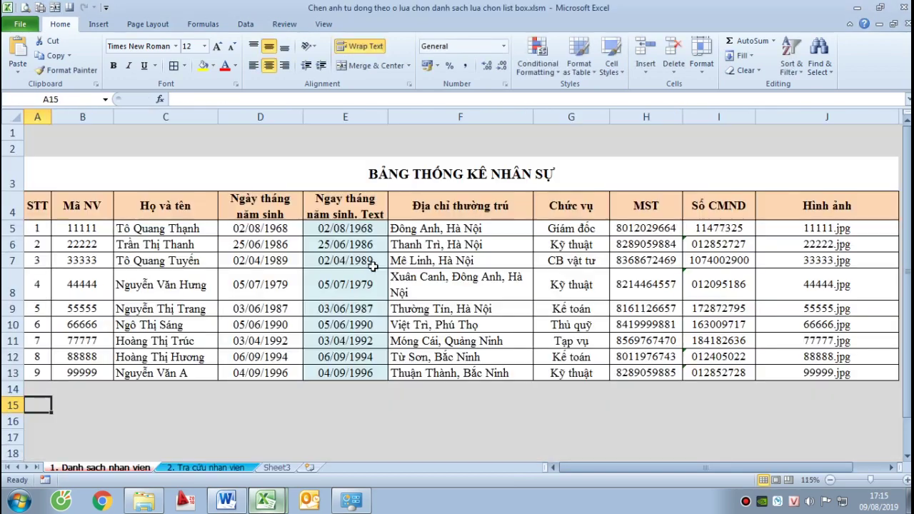
{"action": "key", "text": "alt+Tab"}
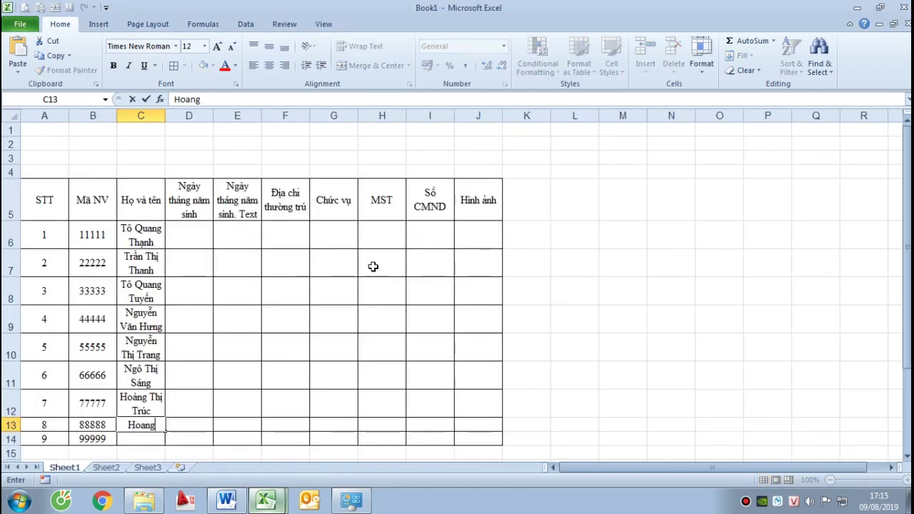
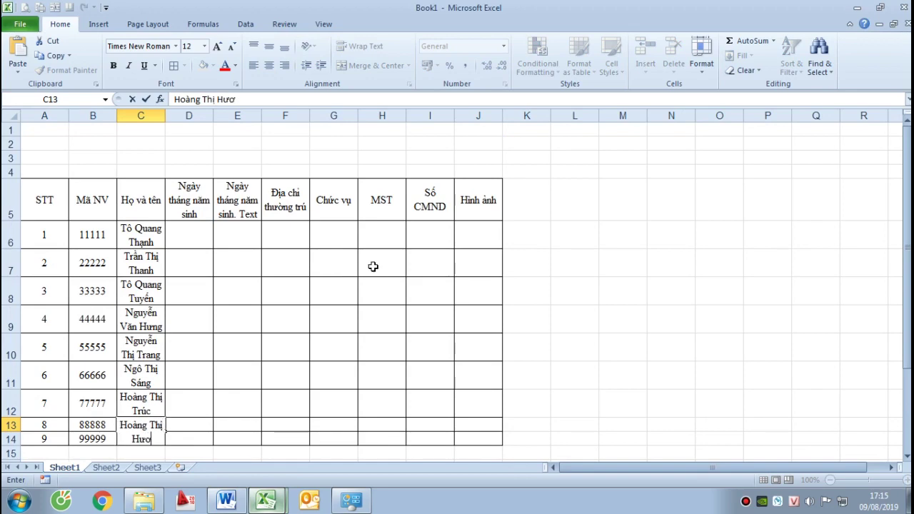
{"action": "key", "text": "Return"}
{"action": "key", "text": "alt+Tab"}
{"action": "key", "text": "alt+Tab"}
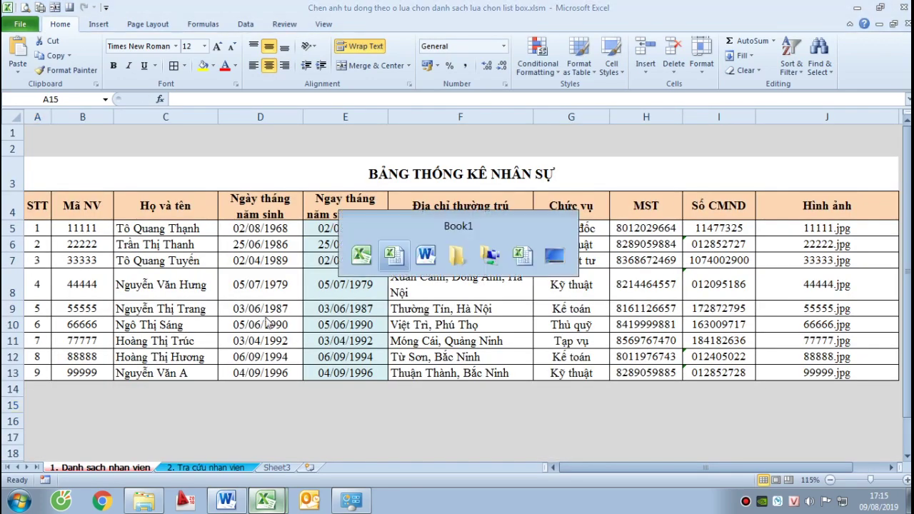
{"action": "type", "text": "Nguyễn Văn "}
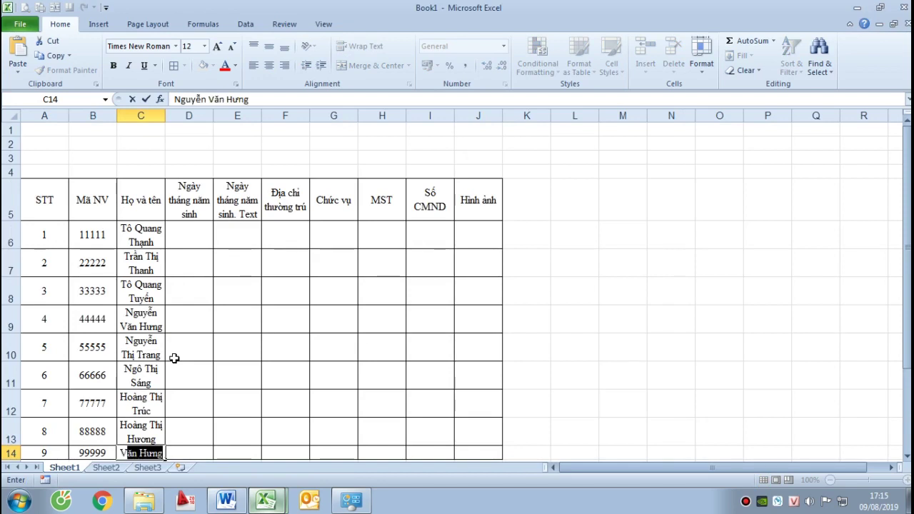
{"action": "type", "text": "A"}
{"action": "key", "text": "Return"}
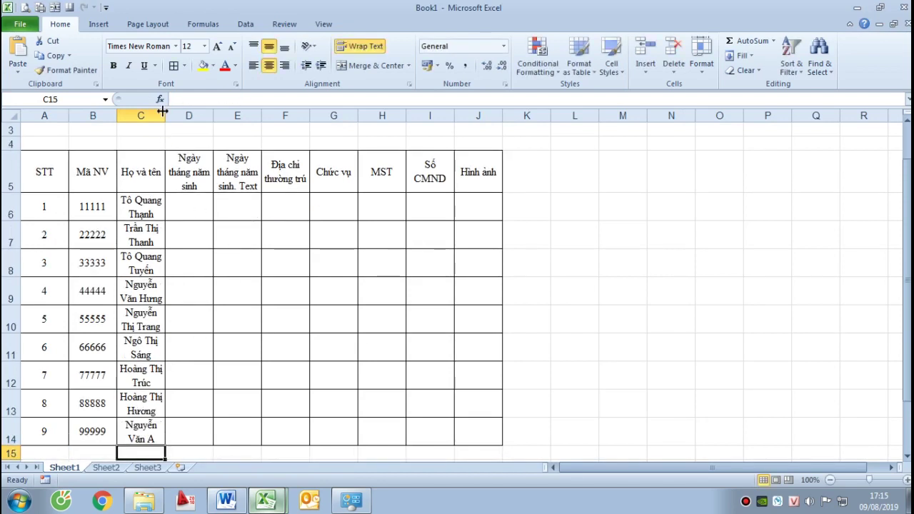
Widen column C so each full name fits on one line, then save the workbook
{"action": "left_click_drag", "start_coordinate": [164, 110], "coordinate": [228, 115]}
{"action": "left_click", "coordinate": [248, 207]}
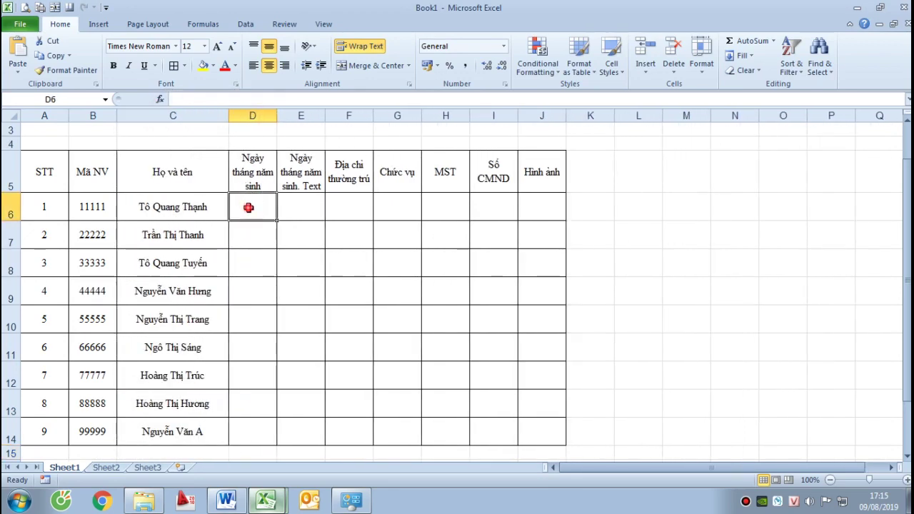
{"action": "key", "text": "ctrl+s"}
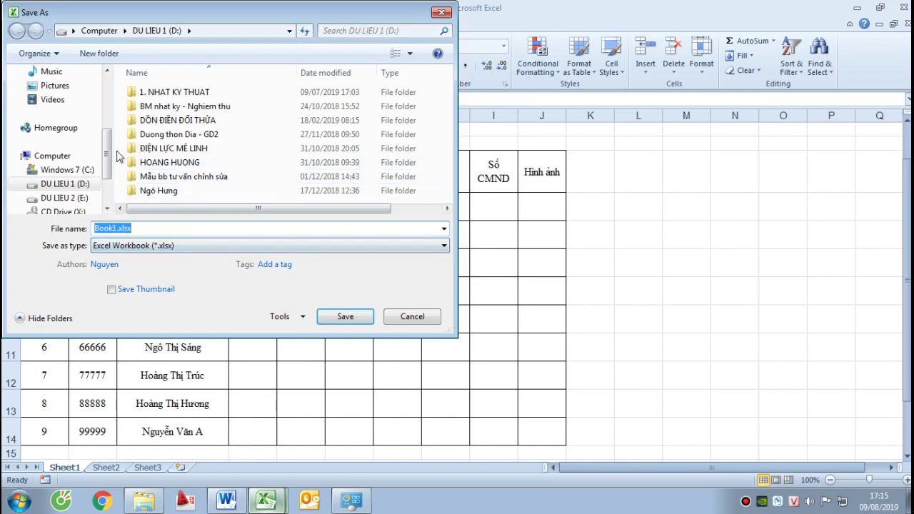
Show the desktop and create a new folder on it
{"action": "mouse_move", "coordinate": [106, 161]}
{"action": "left_mouse_down"}
{"action": "mouse_move", "coordinate": [106, 147]}
{"action": "mouse_move", "coordinate": [82, 126]}
{"action": "mouse_move", "coordinate": [107, 175]}
{"action": "left_mouse_up"}
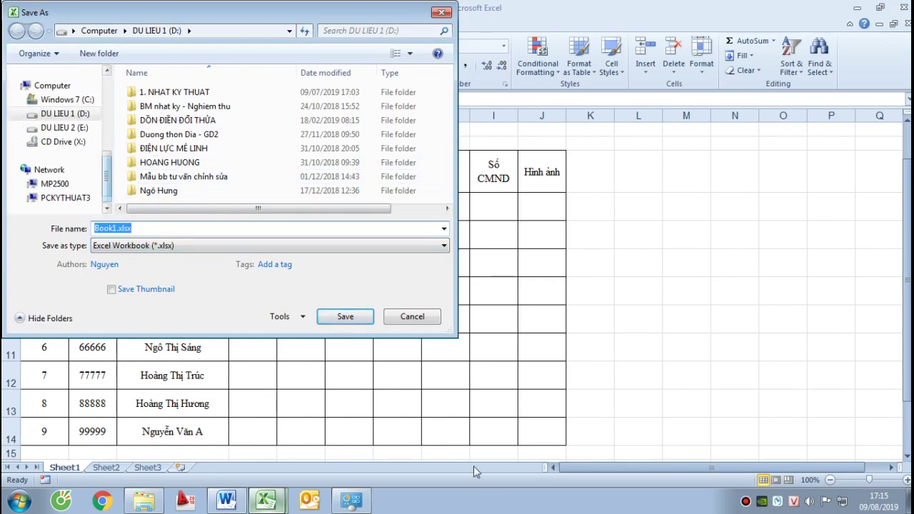
{"action": "right_click", "coordinate": [528, 503]}
{"action": "left_click", "coordinate": [575, 440]}
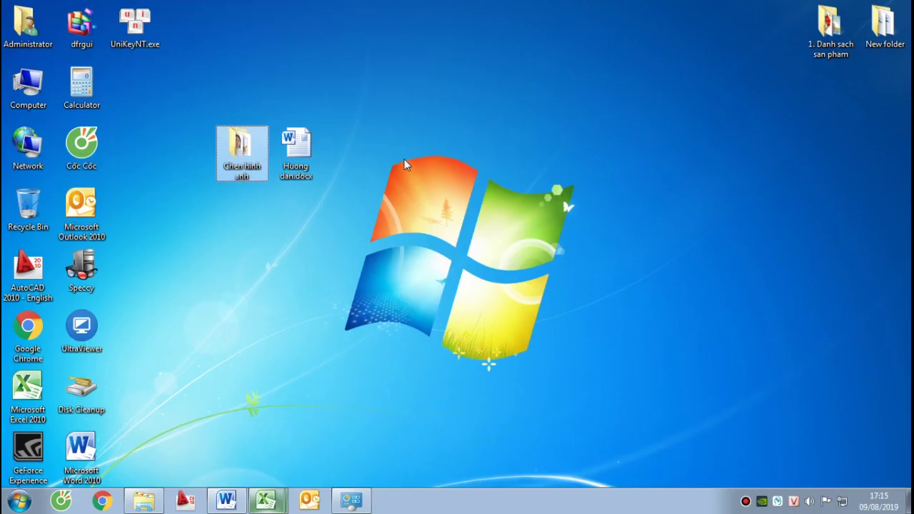
{"action": "right_click", "coordinate": [428, 136]}
{"action": "mouse_move", "coordinate": [543, 254]}
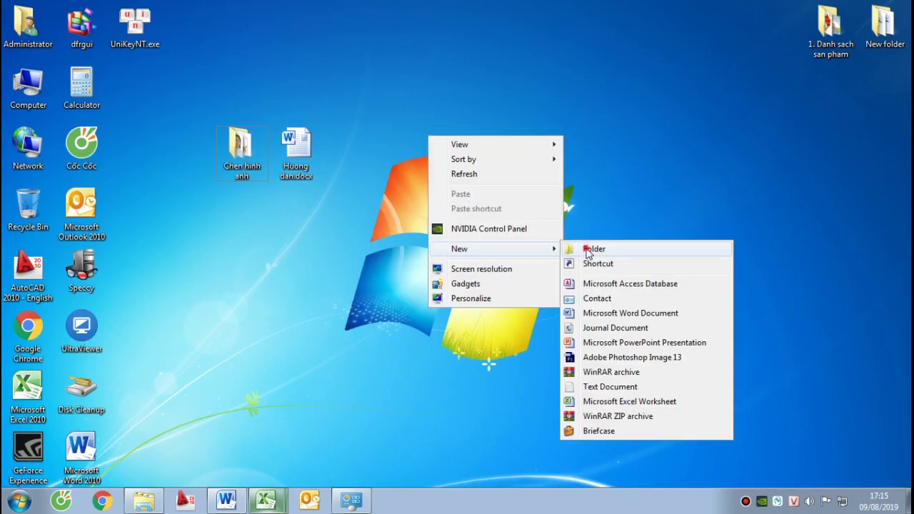
{"action": "left_click", "coordinate": [602, 249]}
{"action": "key", "text": "Return"}
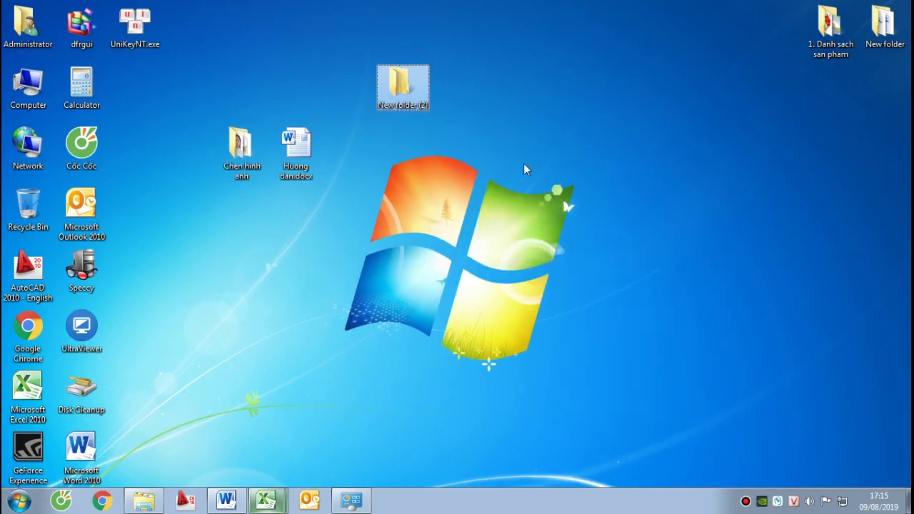
Rename the new folder to '1. Thuc hanh chen hinh anh' and return to Excel
{"action": "key", "text": "F2"}
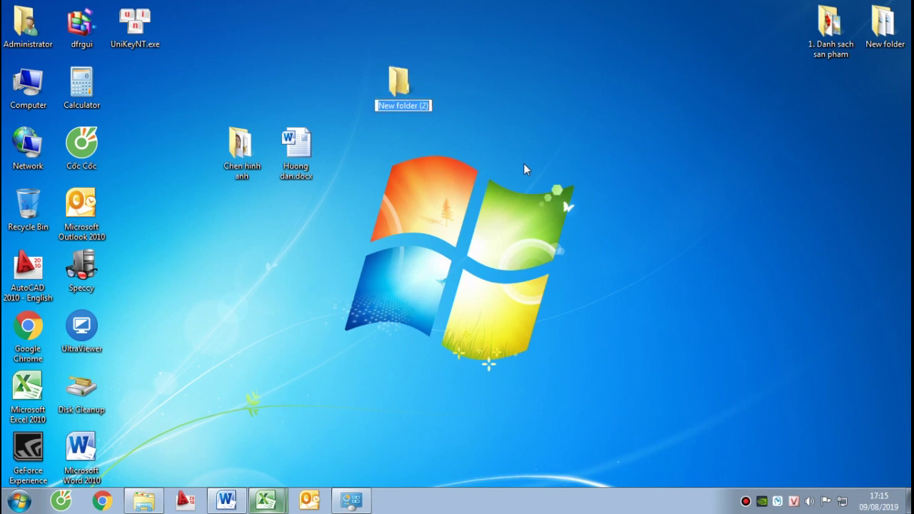
{"action": "key", "text": "BackSpace"}
{"action": "type", "text": "1"}
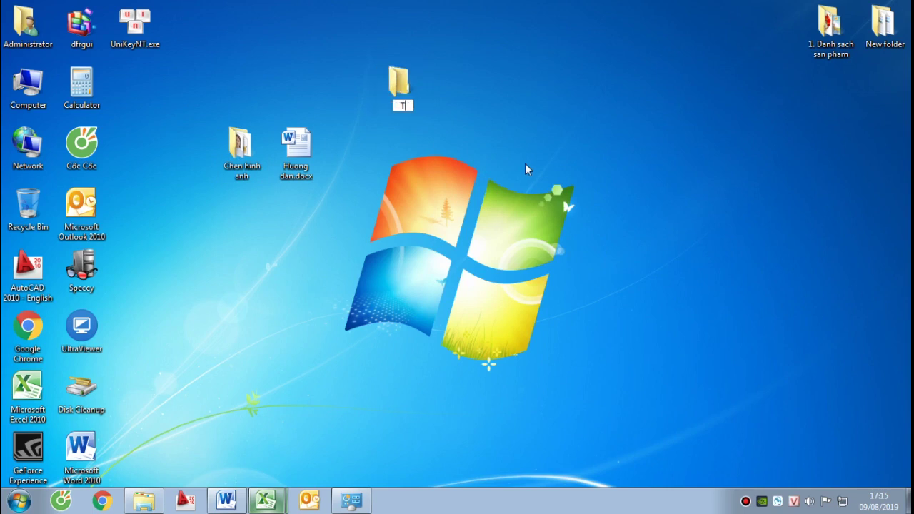
{"action": "type", "text": ". Thuc hanh che"}
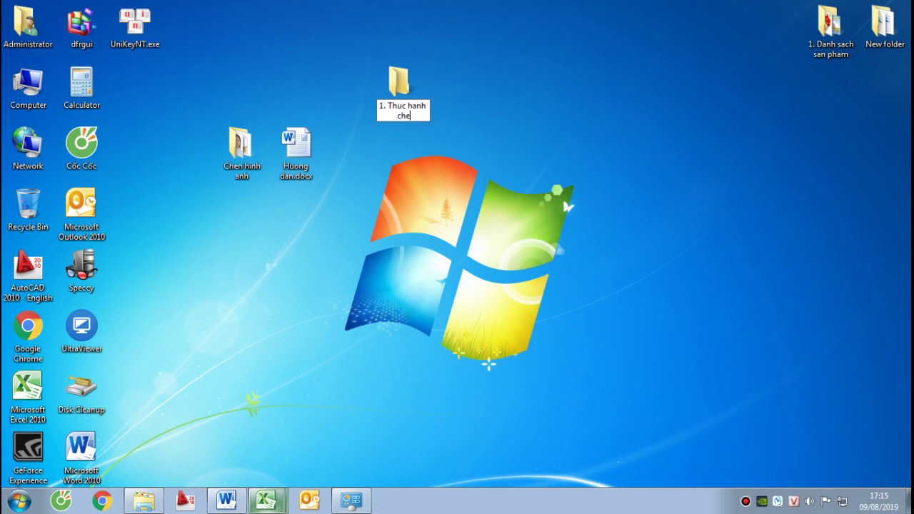
{"action": "type", "text": "n hinh anh"}
{"action": "key", "text": "Return"}
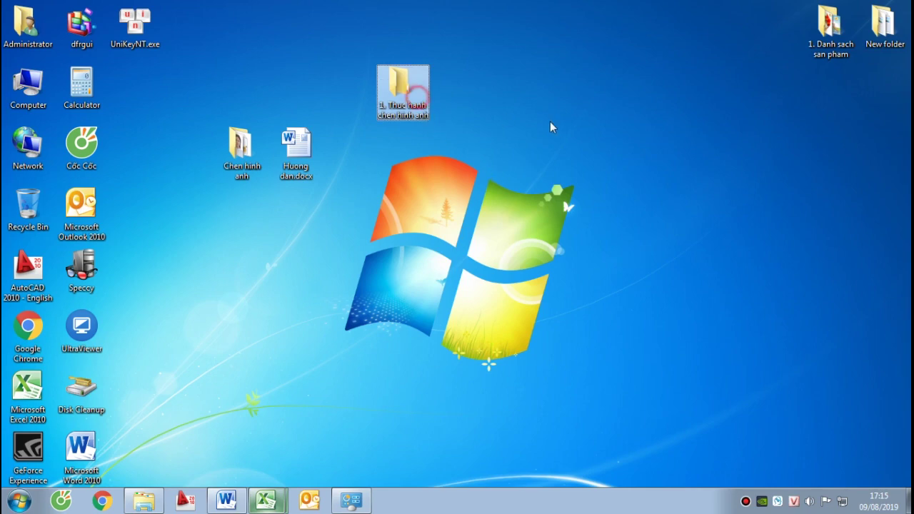
{"action": "mouse_move", "coordinate": [258, 497]}
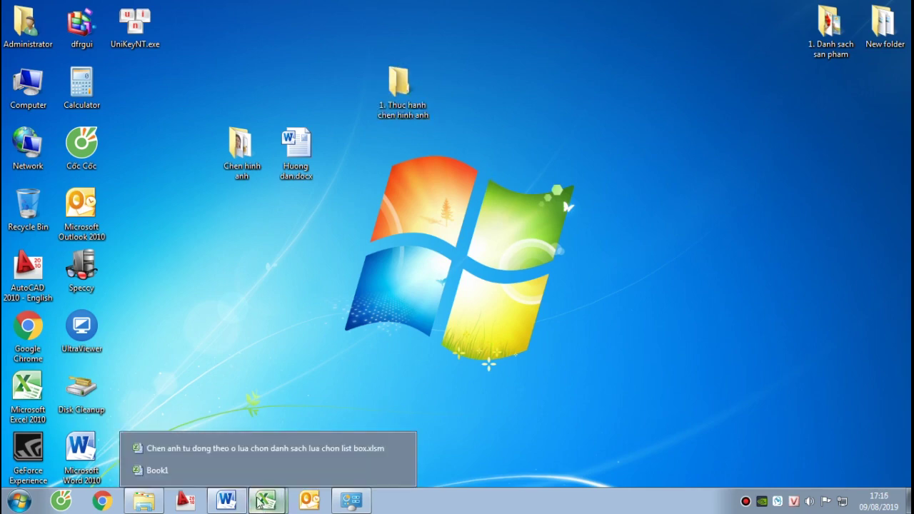
{"action": "left_click", "coordinate": [204, 469]}
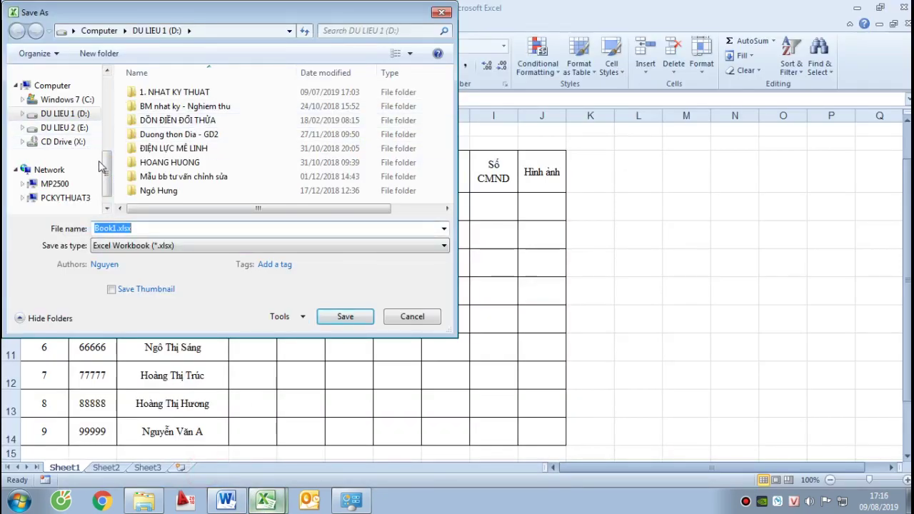
Save Book1.xlsx into Desktop > '1. Thuc hanh chen hinh anh', clearing a stray entry in D6
{"action": "scroll", "coordinate": [59, 113], "scroll_direction": "up", "scroll_amount": 4}
{"action": "left_click", "coordinate": [56, 120]}
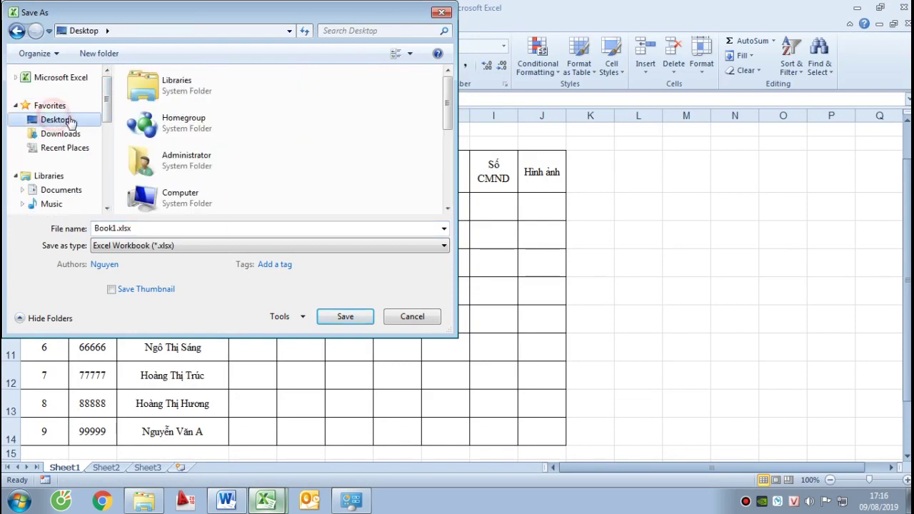
{"action": "left_click", "coordinate": [207, 86]}
{"action": "left_click_drag", "start_coordinate": [446, 107], "coordinate": [445, 216]}
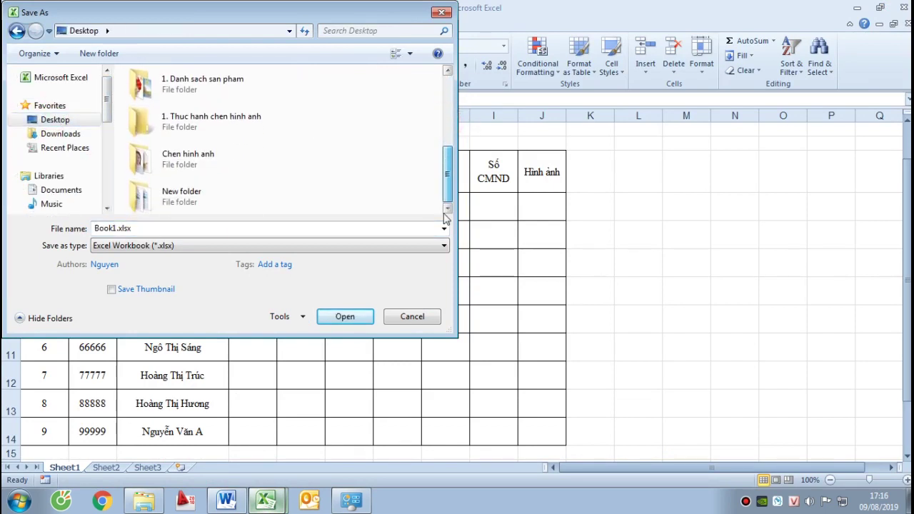
{"action": "left_click", "coordinate": [179, 122]}
{"action": "left_click", "coordinate": [349, 323]}
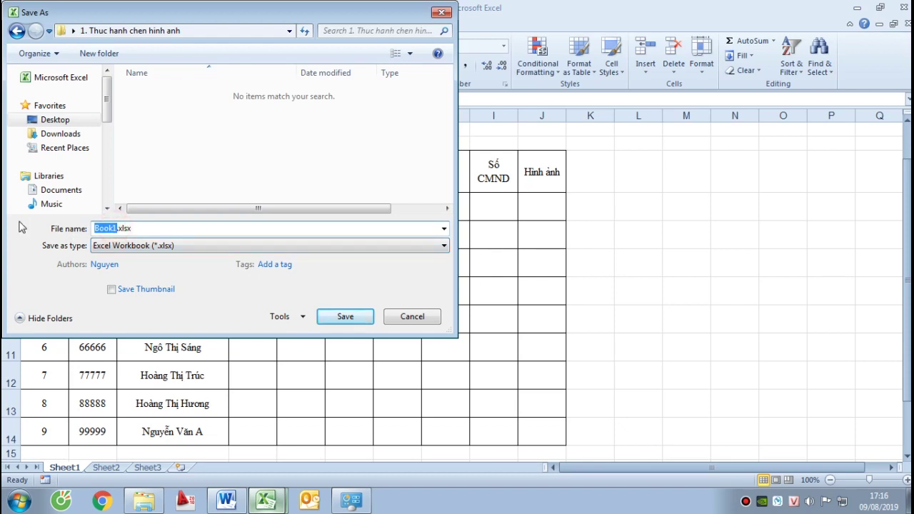
{"action": "key", "text": "Escape"}
{"action": "type", "text": "Th"}
{"action": "key", "text": "Escape"}
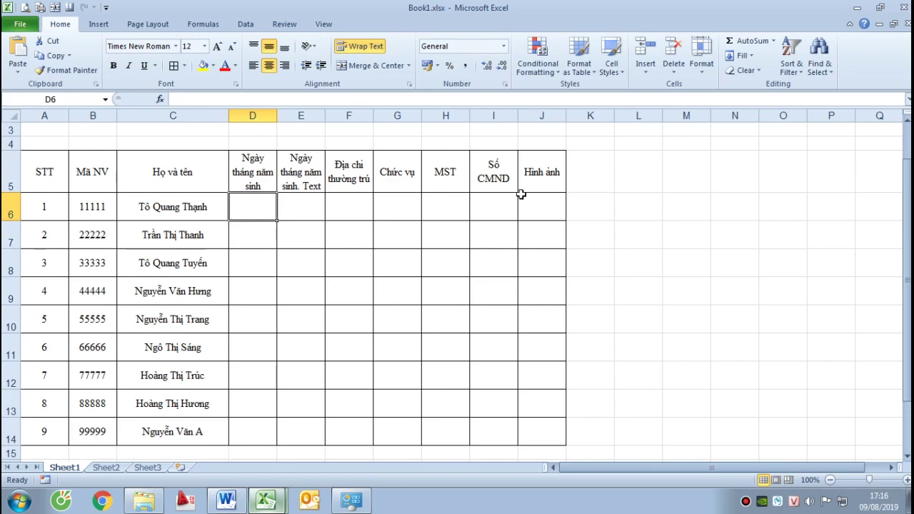
Close Book1 and open the '1. Thuc hanh chen hinh anh' folder from the desktop
{"action": "left_click", "coordinate": [904, 26]}
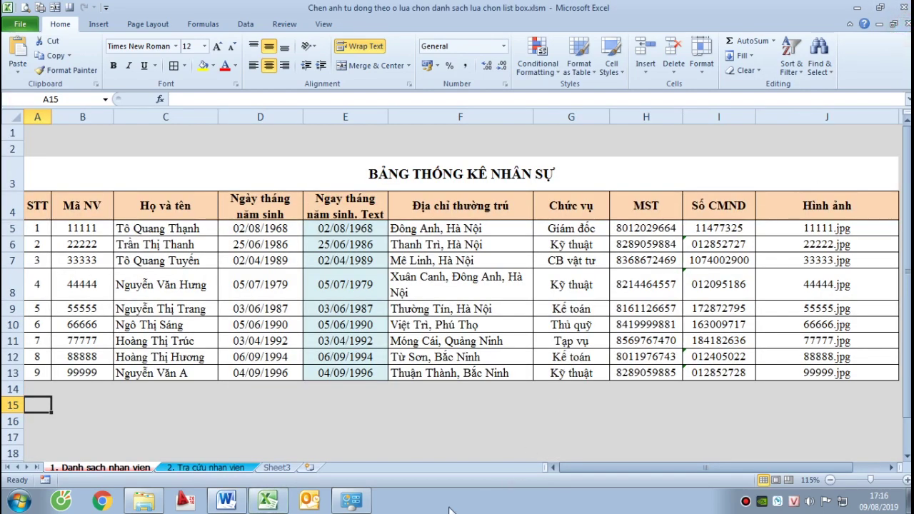
{"action": "right_click", "coordinate": [449, 510]}
{"action": "left_click", "coordinate": [492, 440]}
{"action": "right_click", "coordinate": [406, 89]}
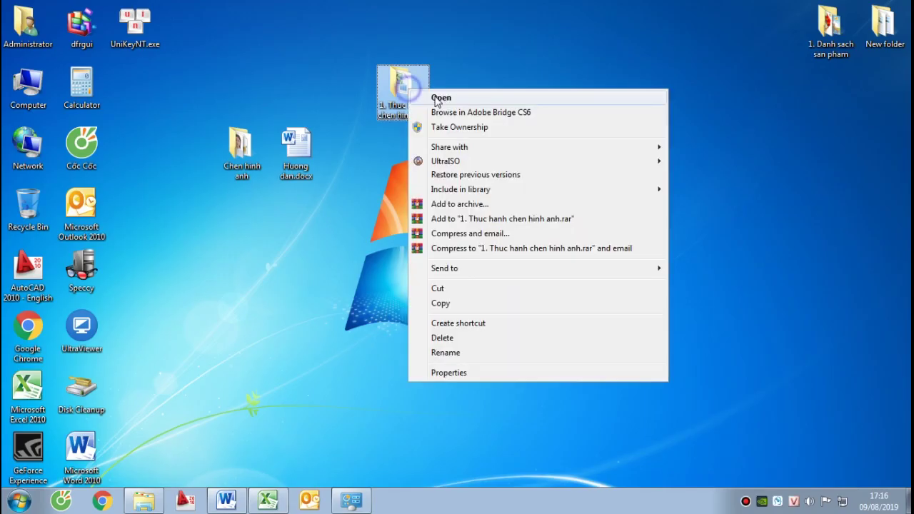
{"action": "left_click", "coordinate": [438, 98]}
Keep the file named Book1.xlsx after an aborted rename, then open it in Excel
{"action": "left_click", "coordinate": [169, 104]}
{"action": "left_click", "coordinate": [169, 104]}
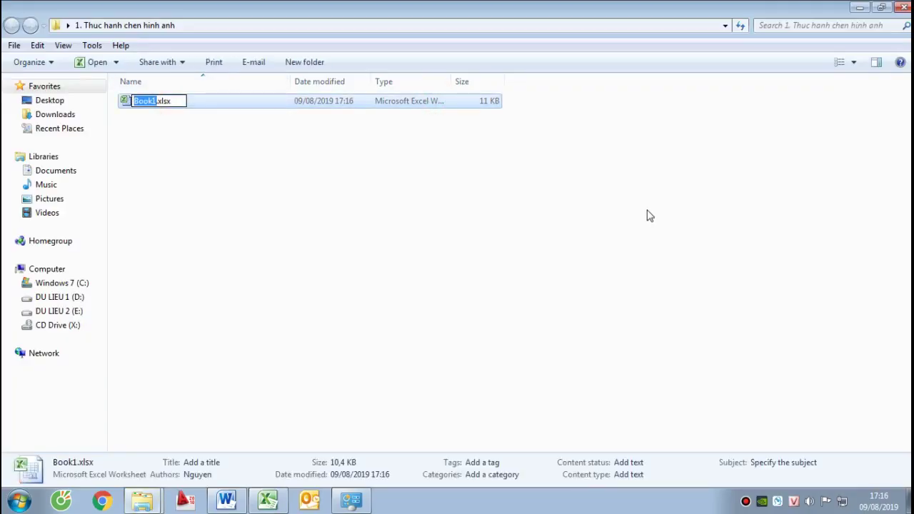
{"action": "type", "text": "1. Thuc"}
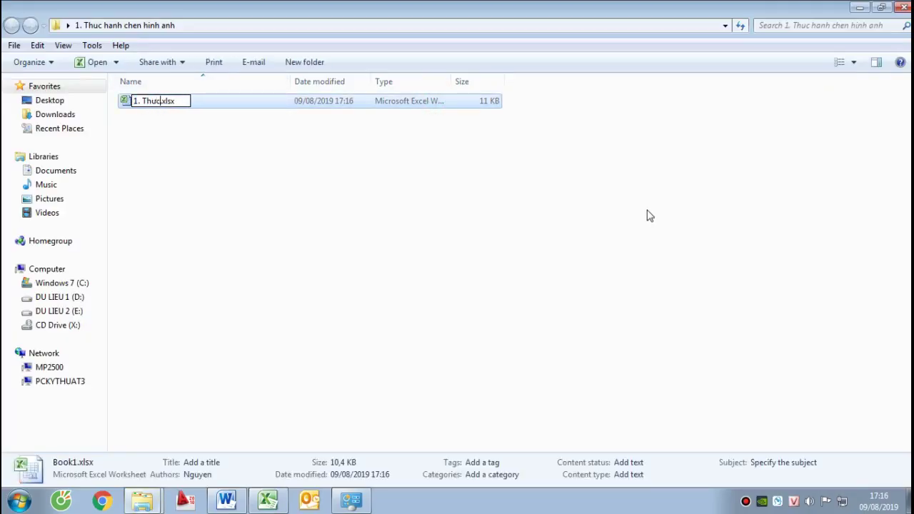
{"action": "key", "text": "BackSpace"}
{"action": "key", "text": "BackSpace"}
{"action": "key", "text": "BackSpace"}
{"action": "key", "text": "BackSpace"}
{"action": "key", "text": "BackSpace"}
{"action": "key", "text": "BackSpace"}
{"action": "key", "text": "BackSpace"}
{"action": "type", "text": "Book1"}
{"action": "key", "text": "Return"}
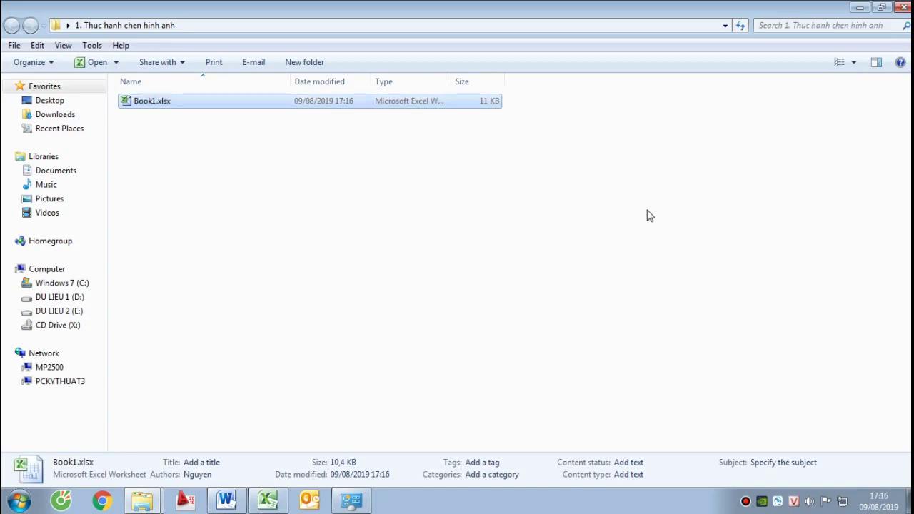
{"action": "right_click", "coordinate": [163, 102]}
{"action": "left_click", "coordinate": [178, 103]}
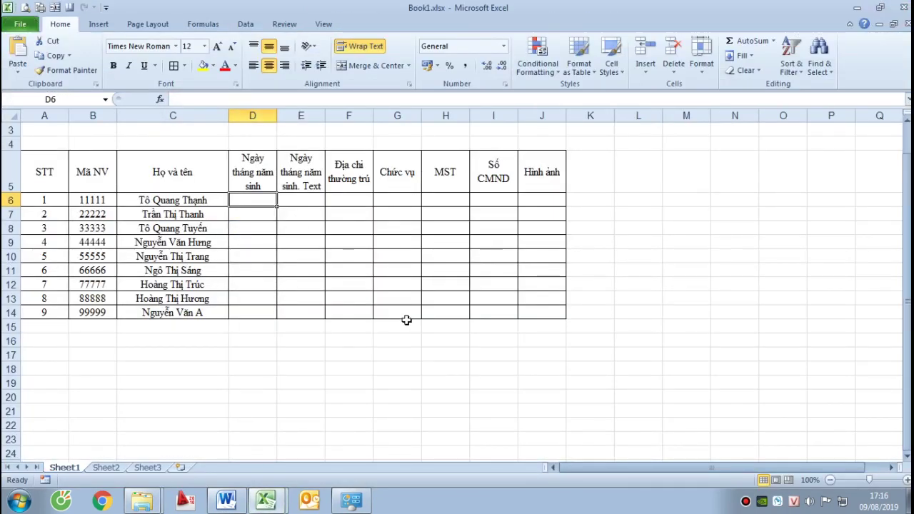
Start Save As with the type set to Excel Macro-Enabled Workbook (*.xlsm)
{"action": "left_click", "coordinate": [22, 24]}
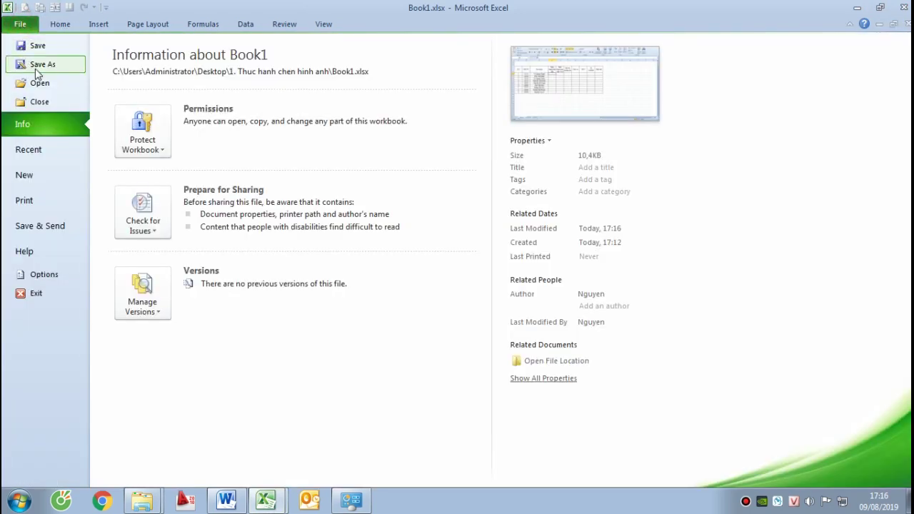
{"action": "left_click", "coordinate": [25, 63]}
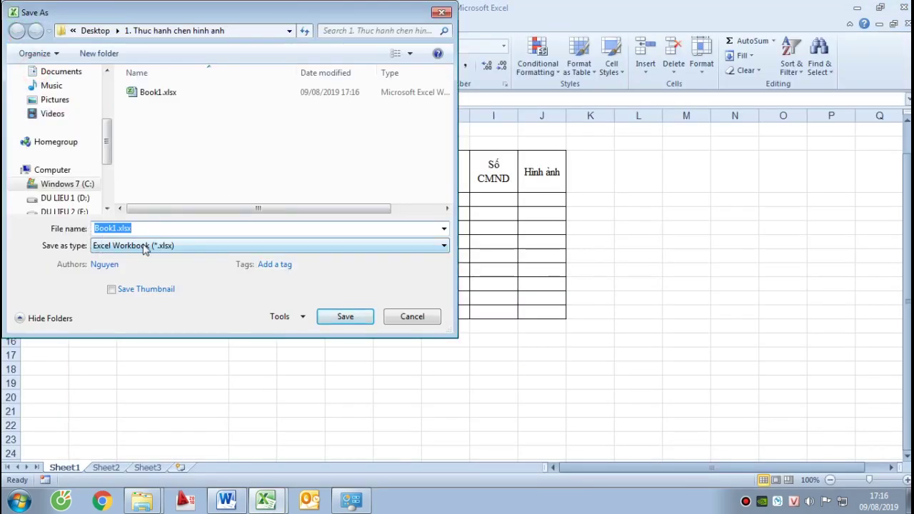
{"action": "left_click", "coordinate": [94, 246]}
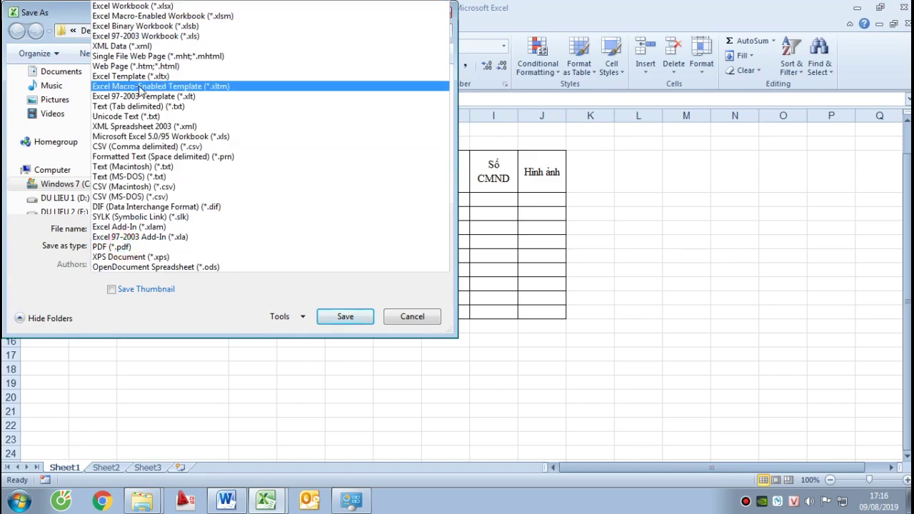
{"action": "left_click", "coordinate": [151, 17]}
{"action": "left_click_drag", "start_coordinate": [141, 17], "coordinate": [304, 47]}
Name the file '1. Thuc hanh chen hinh anh' and save it as .xlsm
{"action": "double_click", "coordinate": [294, 260]}
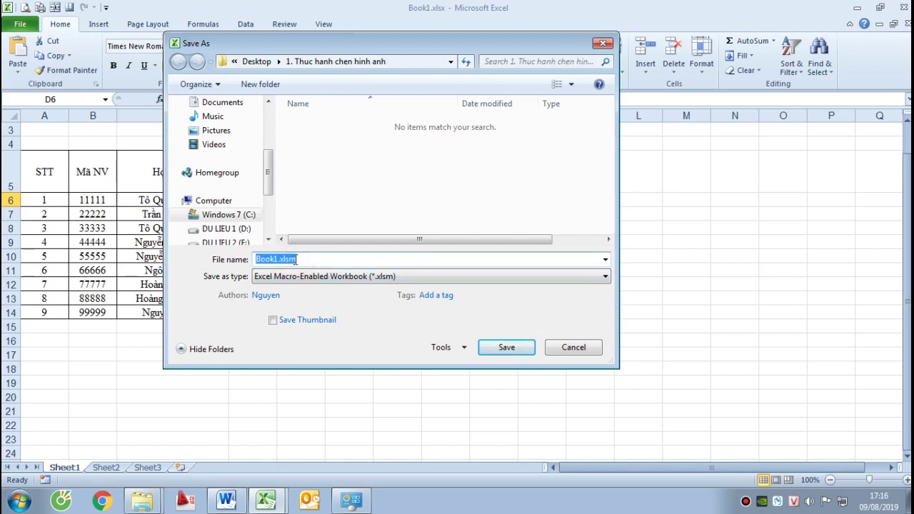
{"action": "left_click_drag", "start_coordinate": [276, 259], "coordinate": [152, 254]}
{"action": "key", "text": "Delete"}
{"action": "key", "text": "Delete"}
{"action": "type", "text": "1. Thuc hanh chen"}
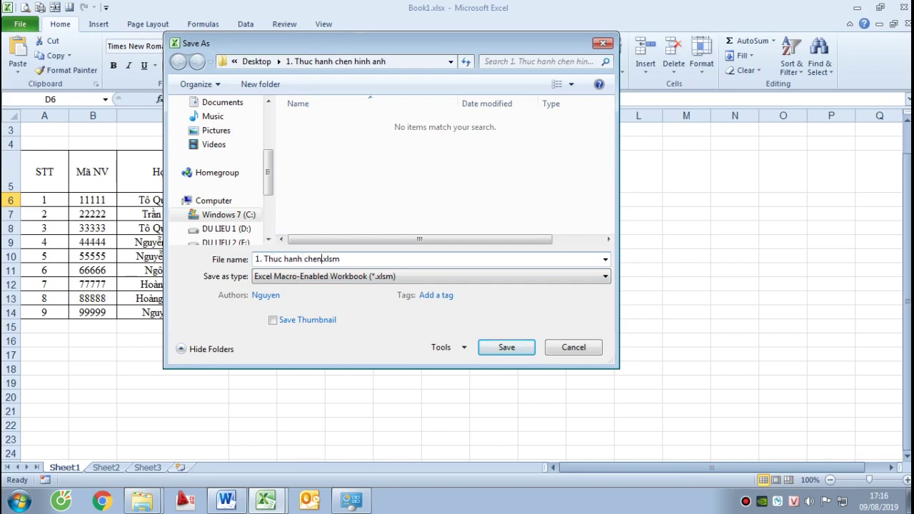
{"action": "type", "text": "hinh anh"}
{"action": "left_click", "coordinate": [500, 346]}
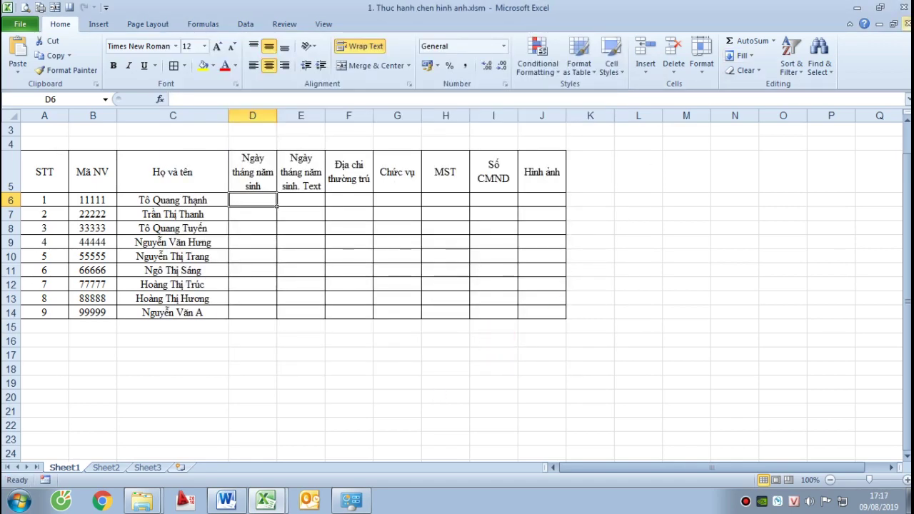
{"action": "key", "text": "ctrl+Tab"}
{"action": "mouse_move", "coordinate": [141, 500]}
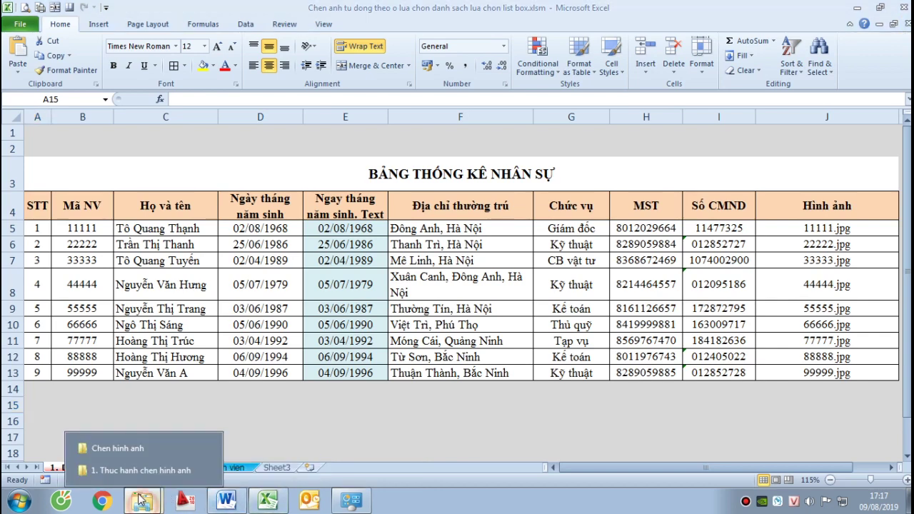
{"action": "left_click", "coordinate": [141, 471]}
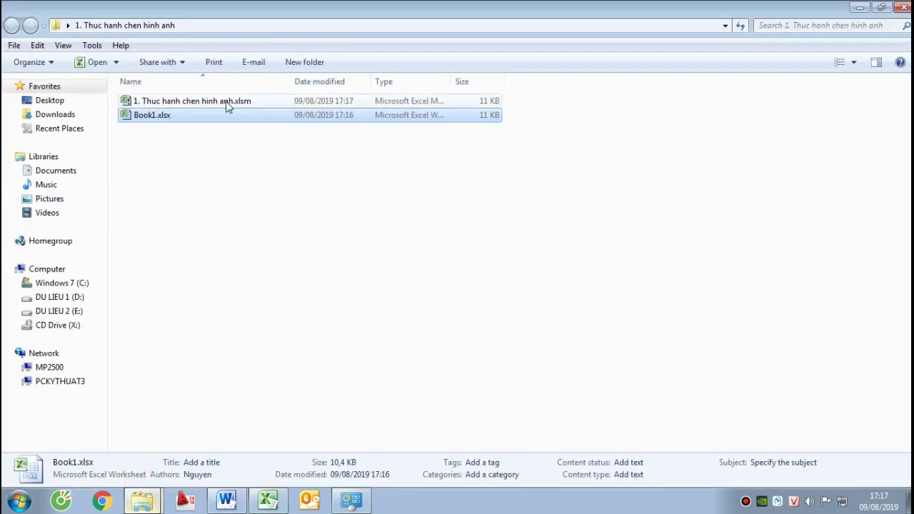
Delete the old Book1.xlsx from the practice folder
{"action": "left_click", "coordinate": [206, 103]}
{"action": "left_click", "coordinate": [163, 117]}
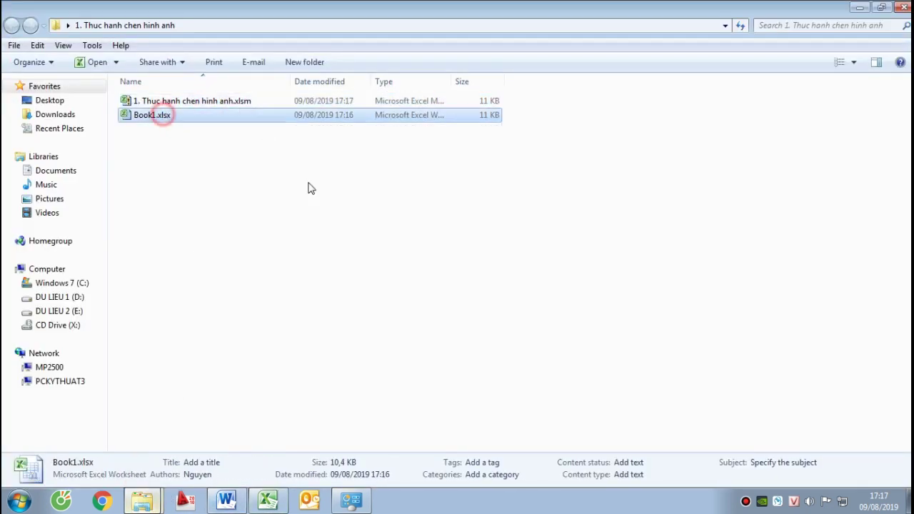
{"action": "key", "text": "Delete"}
{"action": "key", "text": "Return"}
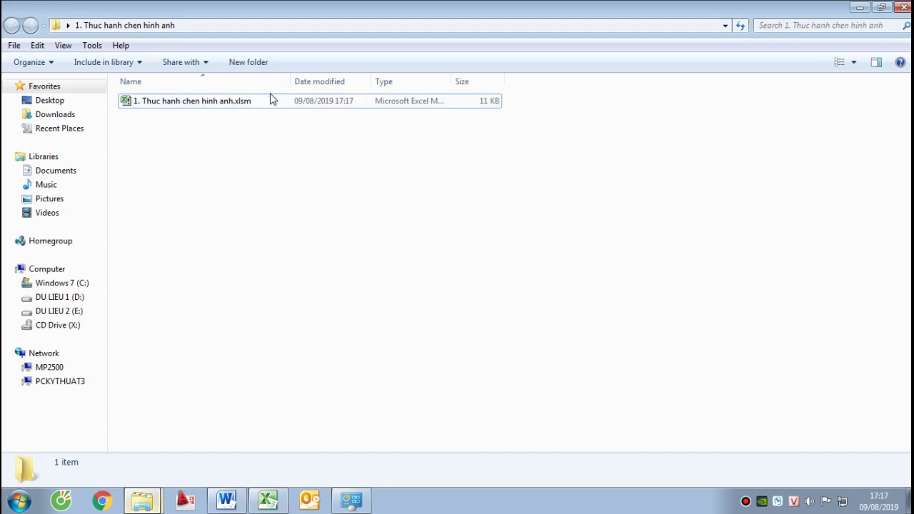
Open '1. Thuc hanh chen hinh anh.xlsm' in Excel from the folder
{"action": "left_click", "coordinate": [218, 104]}
{"action": "left_click", "coordinate": [235, 153]}
{"action": "right_click", "coordinate": [257, 155]}
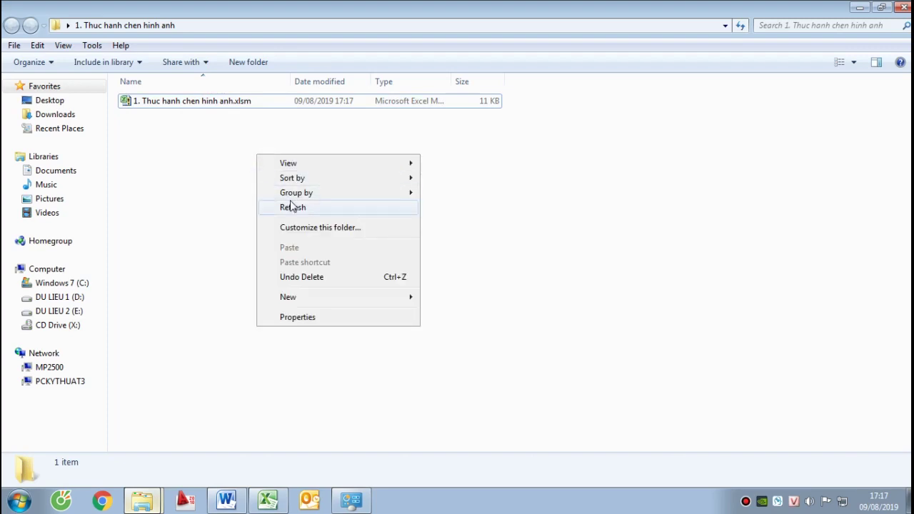
{"action": "left_click", "coordinate": [187, 101]}
{"action": "right_click", "coordinate": [199, 102]}
{"action": "left_click", "coordinate": [215, 106]}
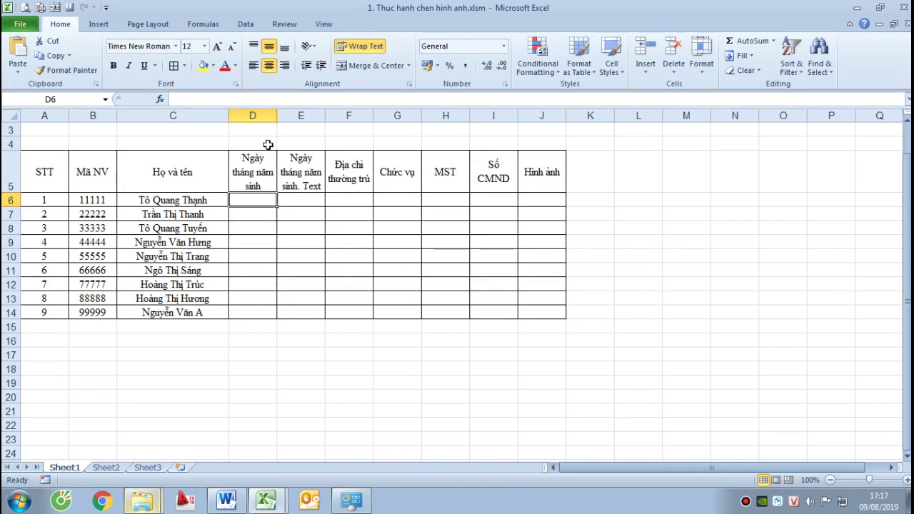
Enter the first birth date 02/08/1968 in D6
{"action": "left_click", "coordinate": [297, 189]}
{"action": "left_click", "coordinate": [267, 198]}
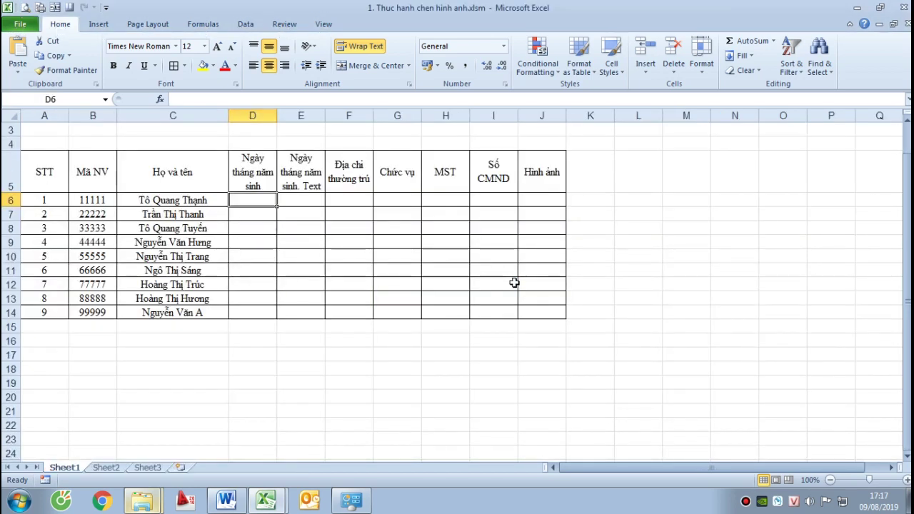
{"action": "type", "text": "02/08/1"}
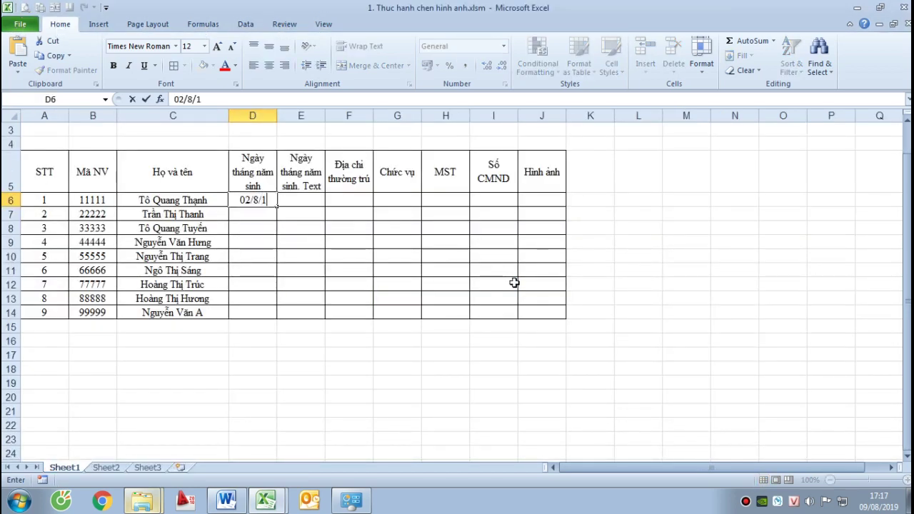
{"action": "type", "text": "968"}
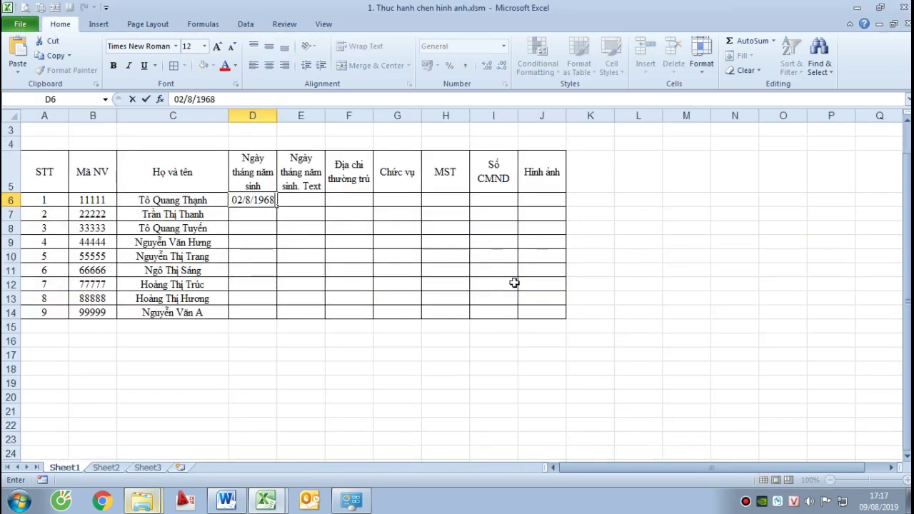
{"action": "key", "text": "Return"}
{"action": "key", "text": "ctrl+Tab"}
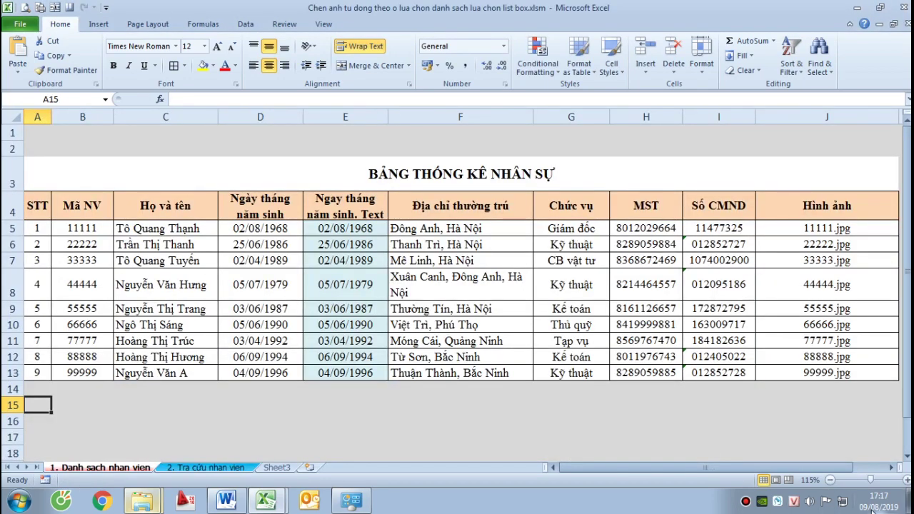
{"action": "mouse_move", "coordinate": [870, 508]}
{"action": "left_click_drag", "start_coordinate": [282, 246], "coordinate": [283, 372]}
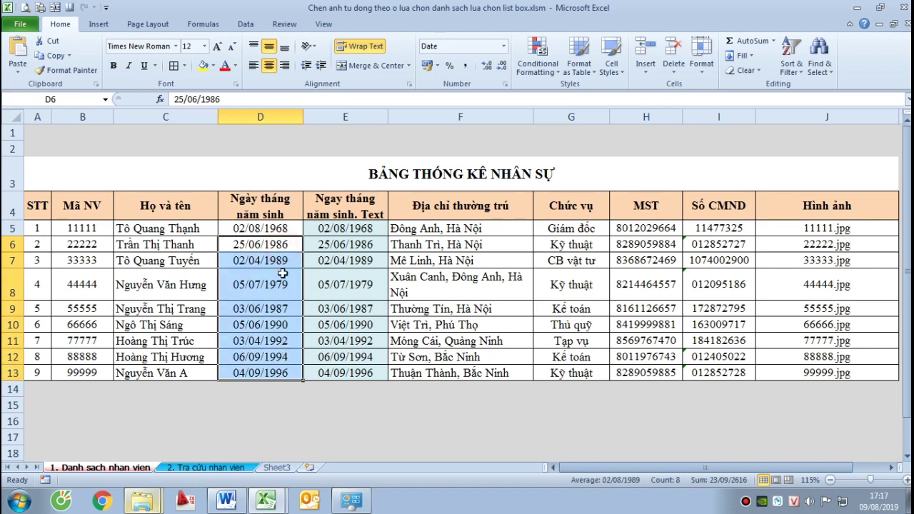
{"action": "left_click", "coordinate": [282, 245]}
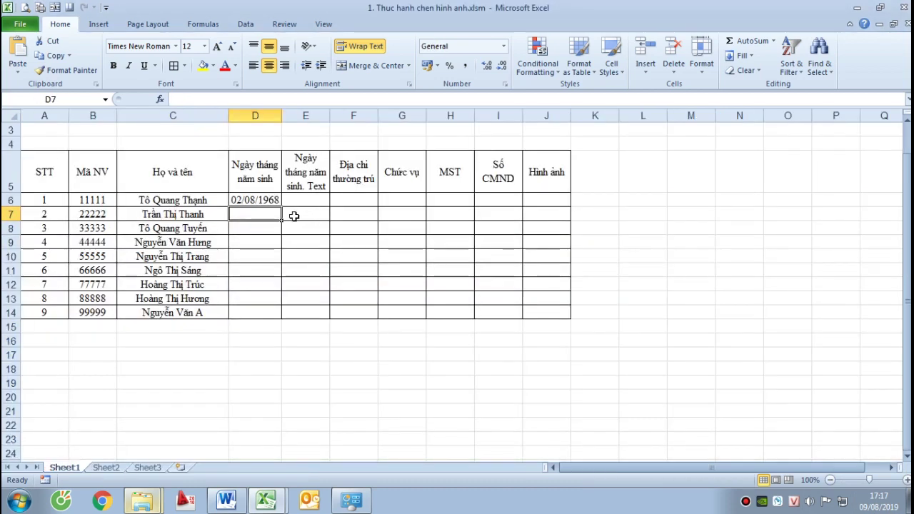
{"action": "type", "text": "25/06/19"}
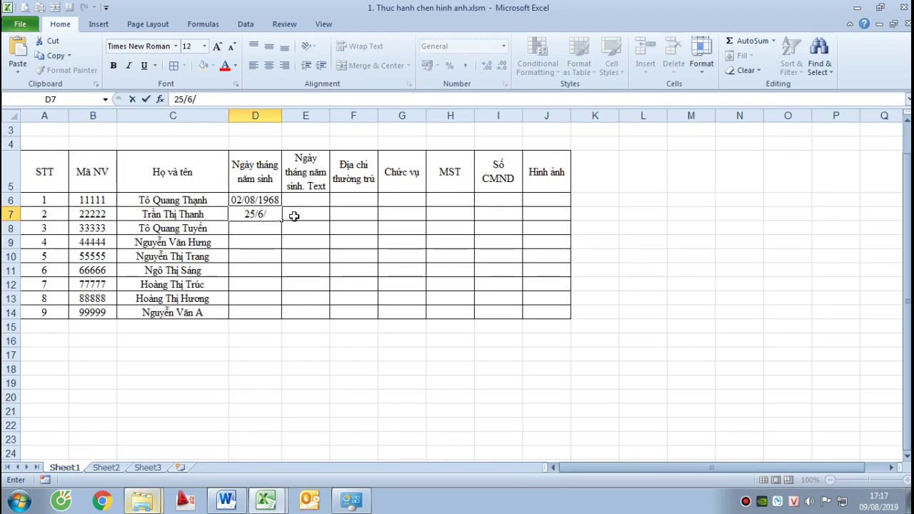
{"action": "type", "text": "86"}
{"action": "key", "text": "Return"}
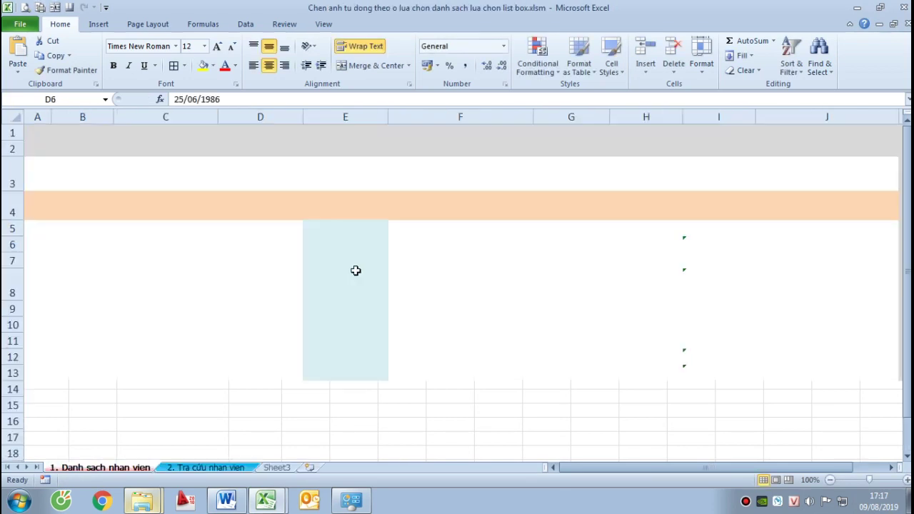
Copy the reference birth dates D7:D13 and paste them as values into D8:D14
{"action": "left_click_drag", "start_coordinate": [272, 266], "coordinate": [278, 371]}
{"action": "key", "text": "ctrl+c"}
{"action": "key", "text": "alt+Tab"}
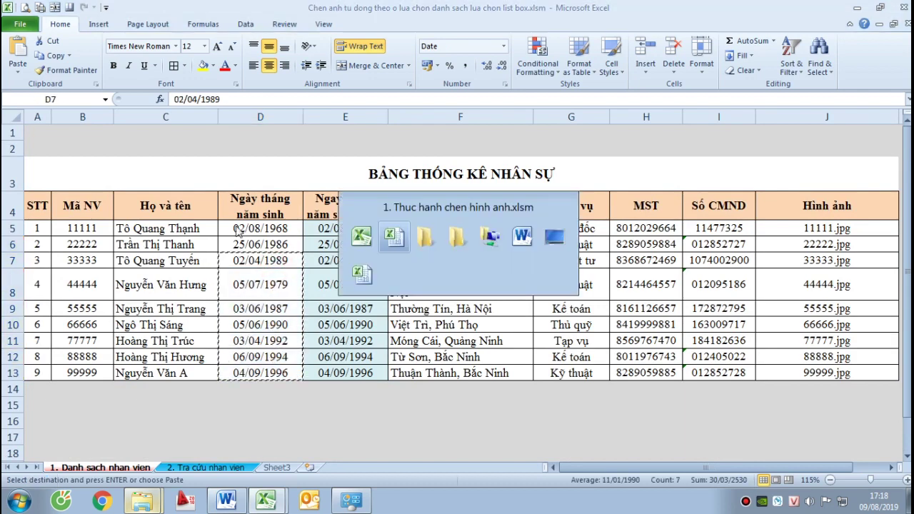
{"action": "left_click", "coordinate": [237, 229]}
{"action": "key", "text": "ctrl+v"}
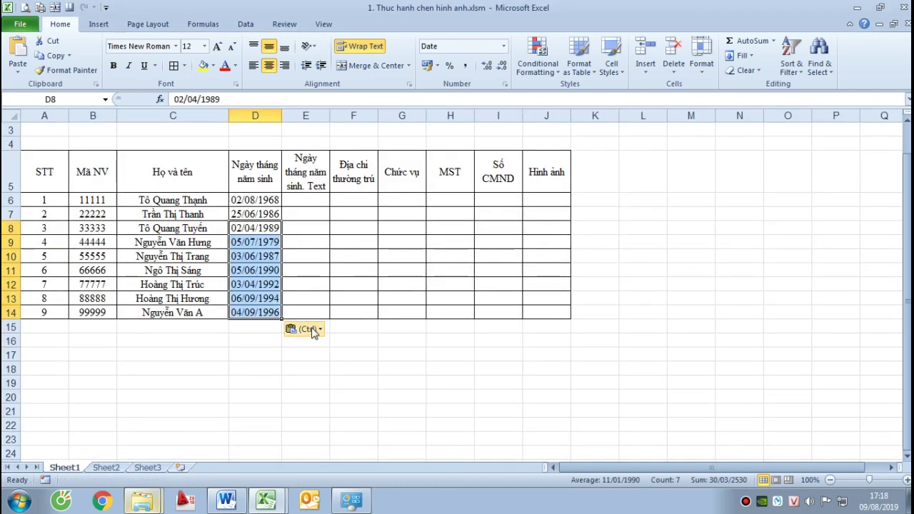
{"action": "left_click", "coordinate": [305, 329]}
{"action": "left_click", "coordinate": [294, 413]}
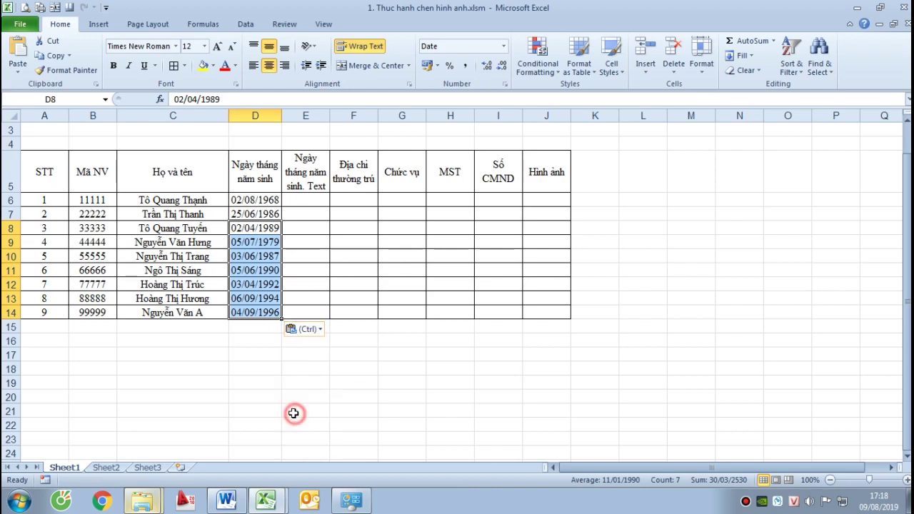
{"action": "left_click", "coordinate": [311, 329]}
{"action": "left_click", "coordinate": [293, 412]}
Review the pasted birth dates and the reference workbook's E5 TEXT formula
{"action": "left_click", "coordinate": [364, 370]}
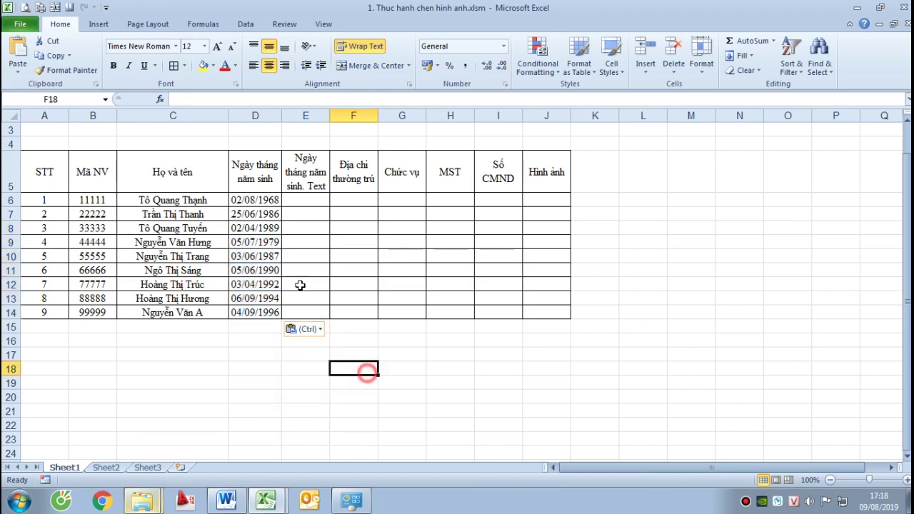
{"action": "left_click", "coordinate": [246, 242]}
{"action": "left_click", "coordinate": [249, 285]}
{"action": "left_click", "coordinate": [244, 314]}
{"action": "left_click", "coordinate": [247, 273]}
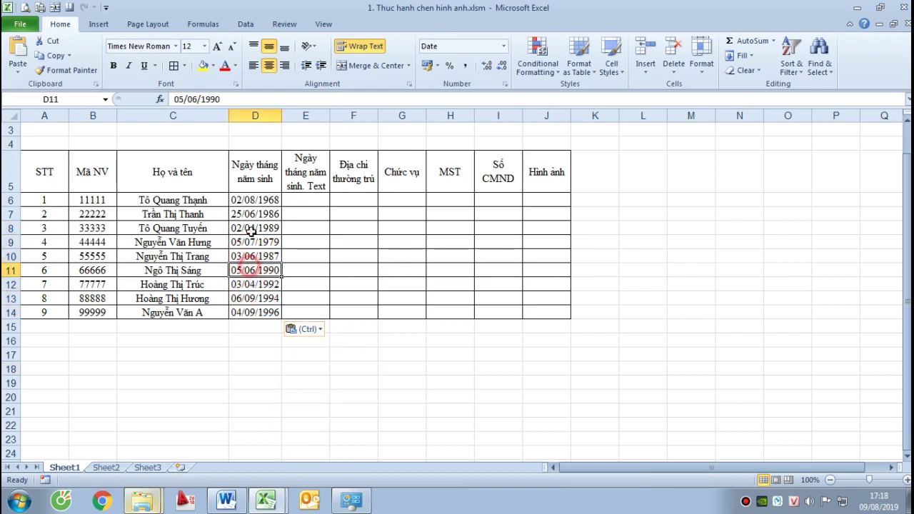
{"action": "left_click", "coordinate": [250, 213]}
{"action": "left_click", "coordinate": [293, 197]}
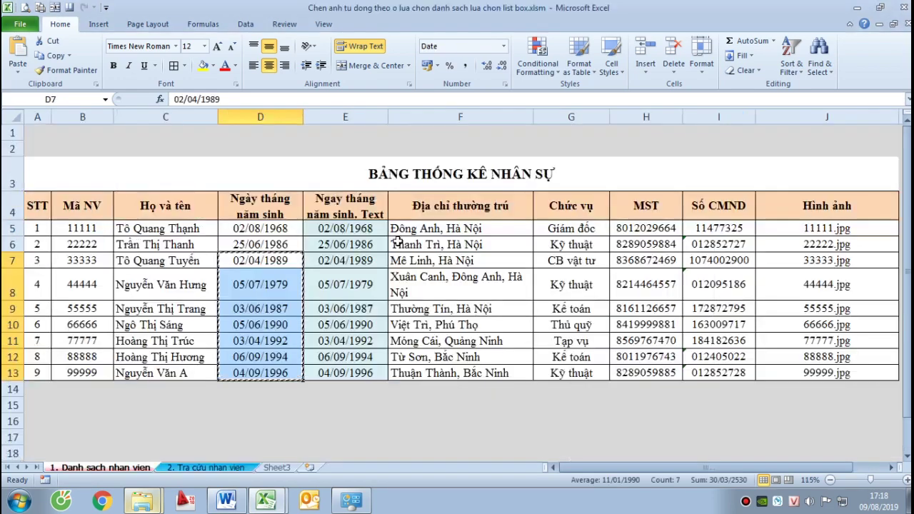
{"action": "left_click", "coordinate": [361, 229]}
Inspect E5's TEXT formula without changing it
{"action": "left_click", "coordinate": [292, 100]}
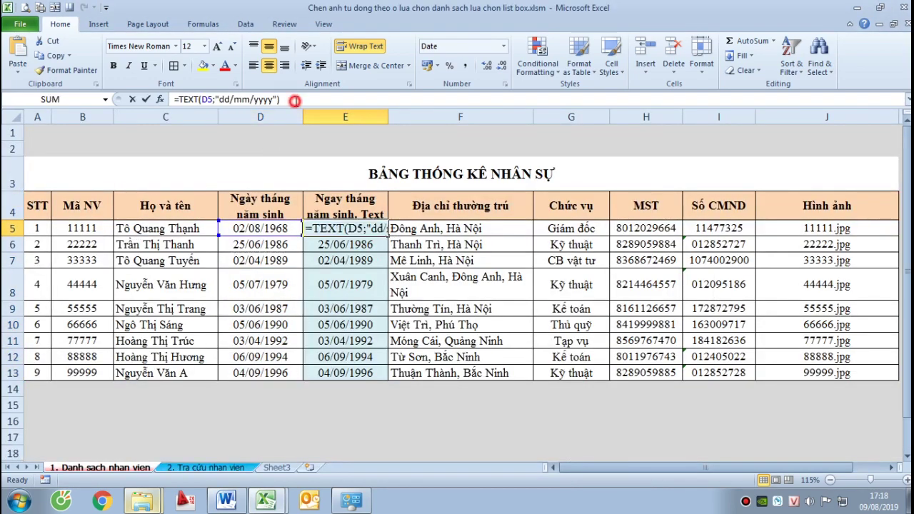
{"action": "left_click_drag", "start_coordinate": [293, 100], "coordinate": [174, 100]}
{"action": "key", "text": "Escape"}
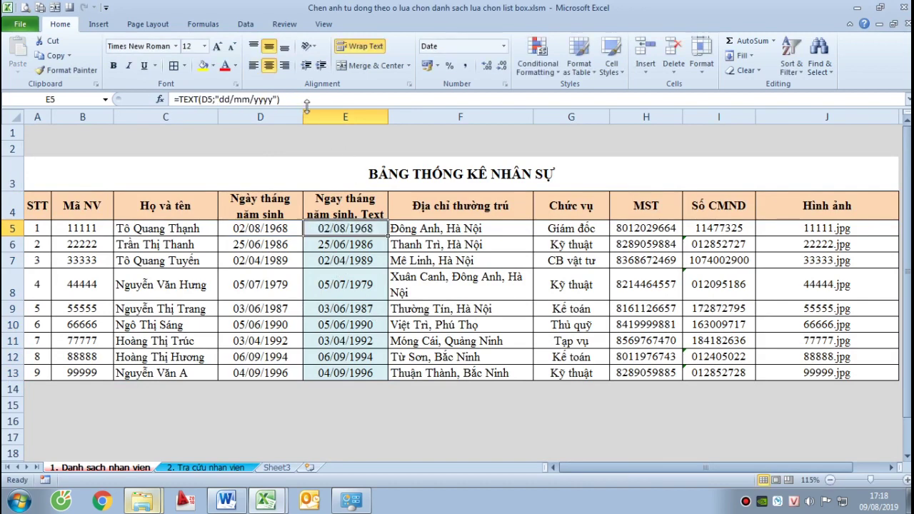
{"action": "left_click", "coordinate": [293, 100]}
{"action": "left_click_drag", "start_coordinate": [292, 100], "coordinate": [173, 100]}
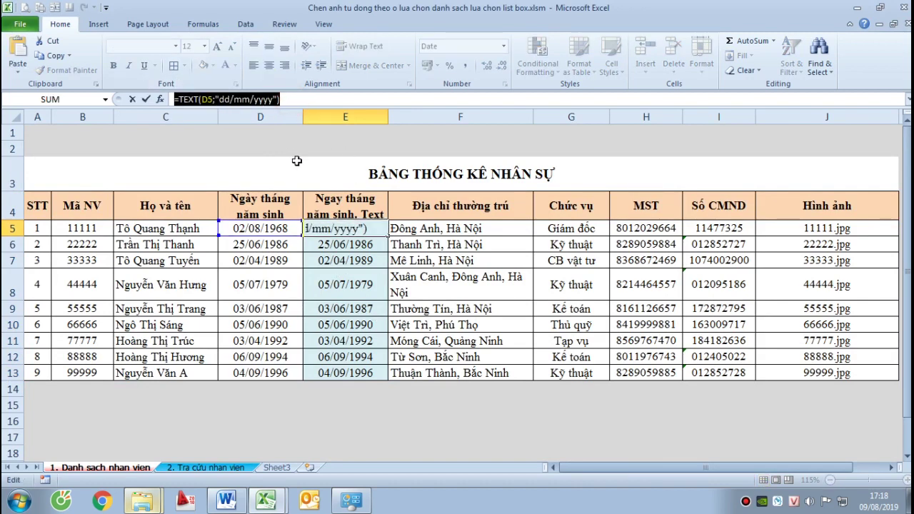
{"action": "key", "text": "Escape"}
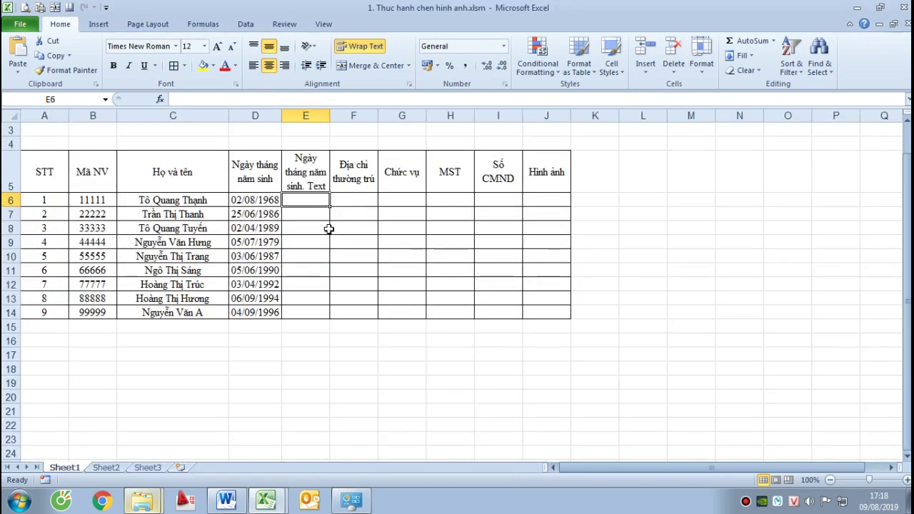
Enter =TEXT(D6;"dd/mm/yyyy") in E6
{"action": "type", "text": "=tex"}
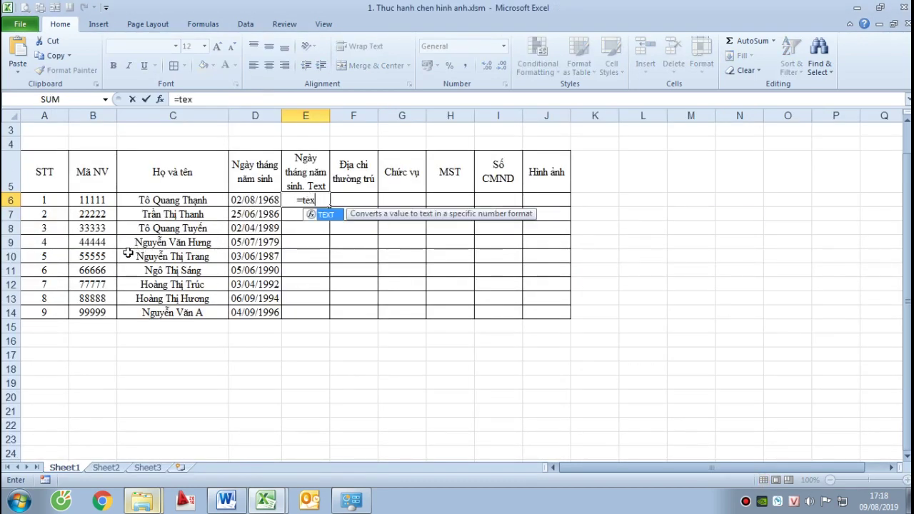
{"action": "key", "text": "Tab"}
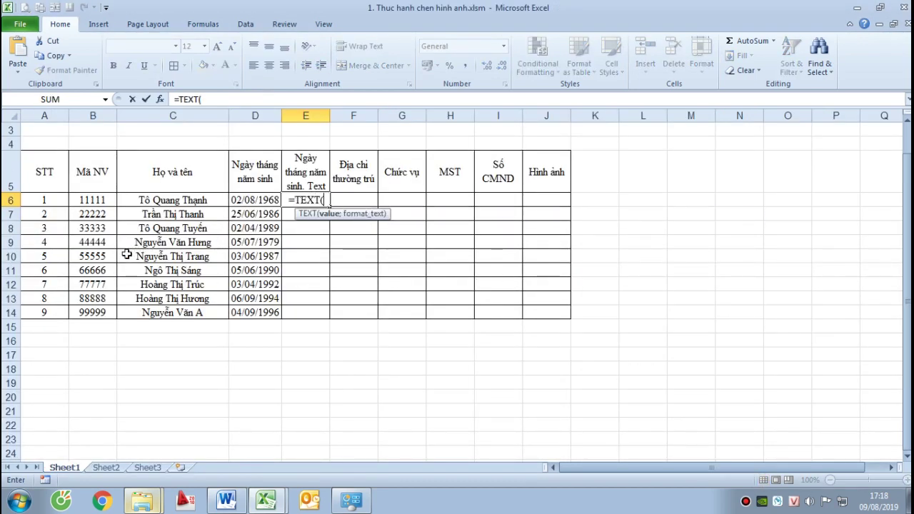
{"action": "left_click", "coordinate": [238, 200]}
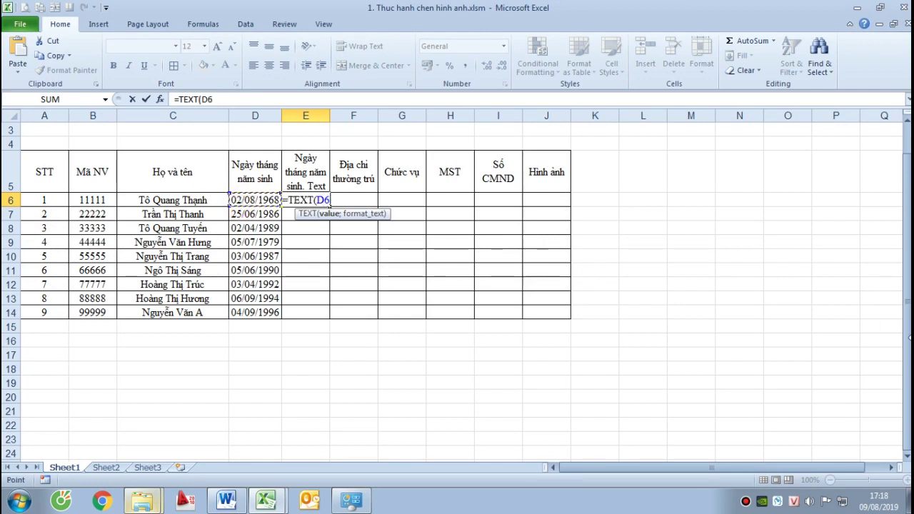
{"action": "type", "text": ";"}
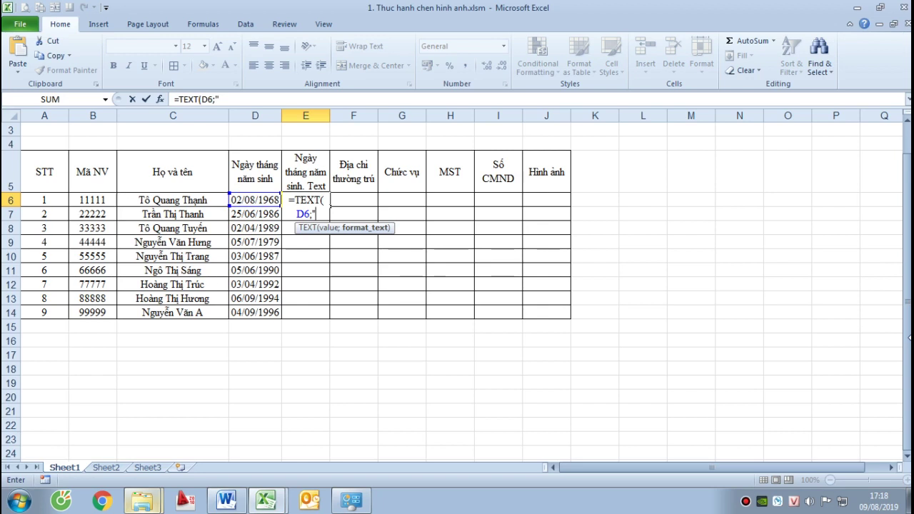
{"action": "type", "text": "\"dd/mm/"}
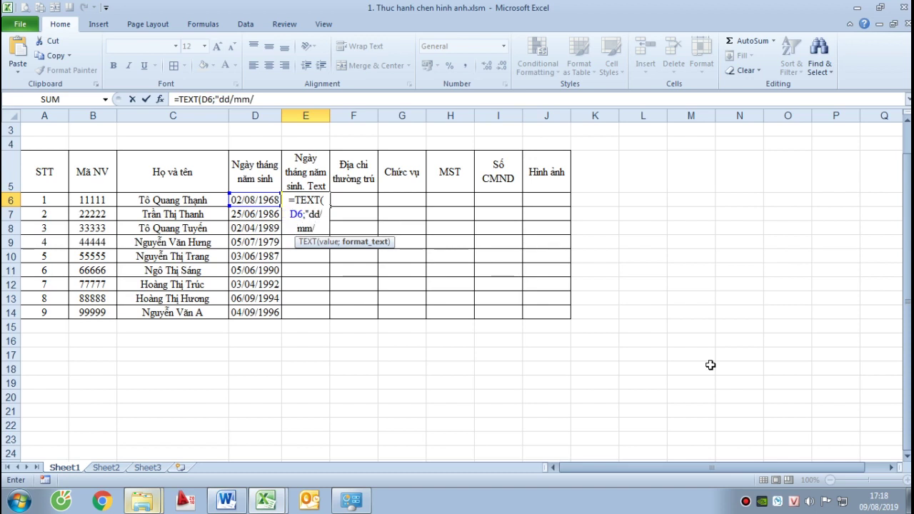
{"action": "type", "text": "yyyy\")"}
{"action": "key", "text": "Return"}
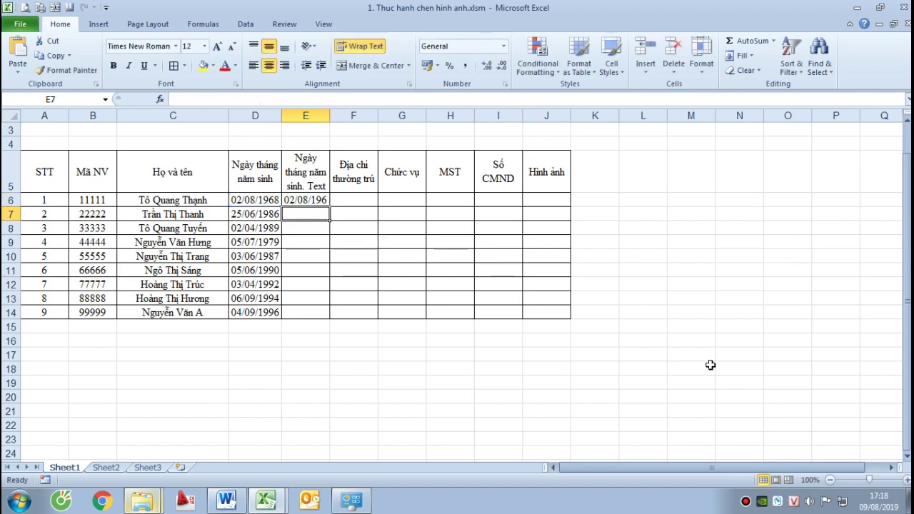
Widen column E and fill the E6 formula down to E14
{"action": "left_click_drag", "start_coordinate": [330, 115], "coordinate": [349, 115]}
{"action": "left_click", "coordinate": [423, 209]}
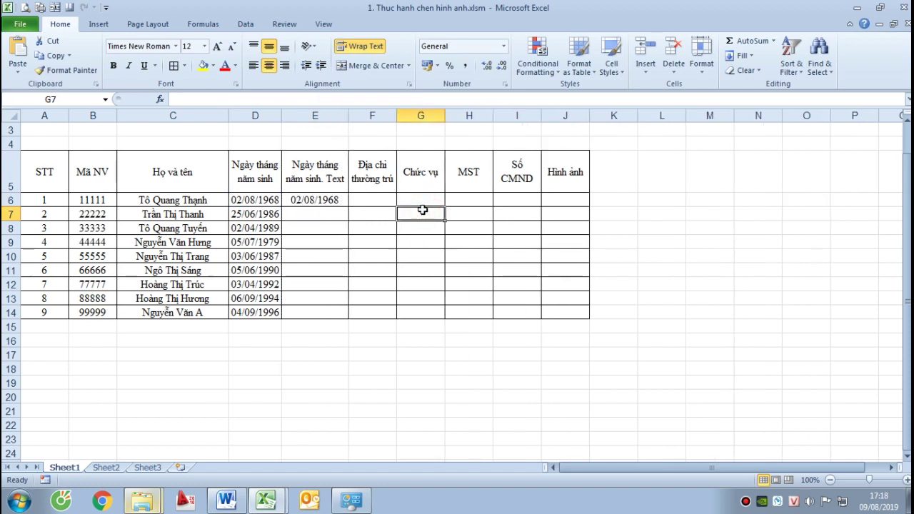
{"action": "left_click", "coordinate": [314, 200]}
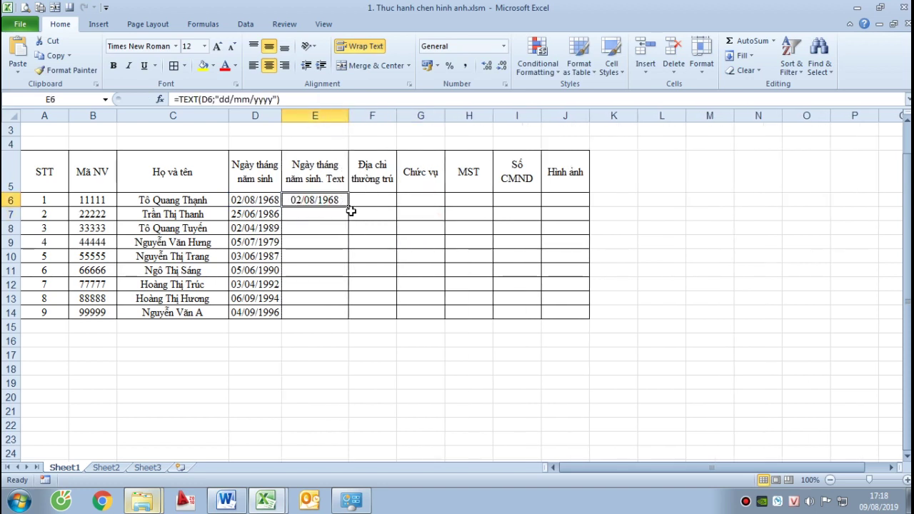
{"action": "left_click_drag", "start_coordinate": [349, 207], "coordinate": [354, 319]}
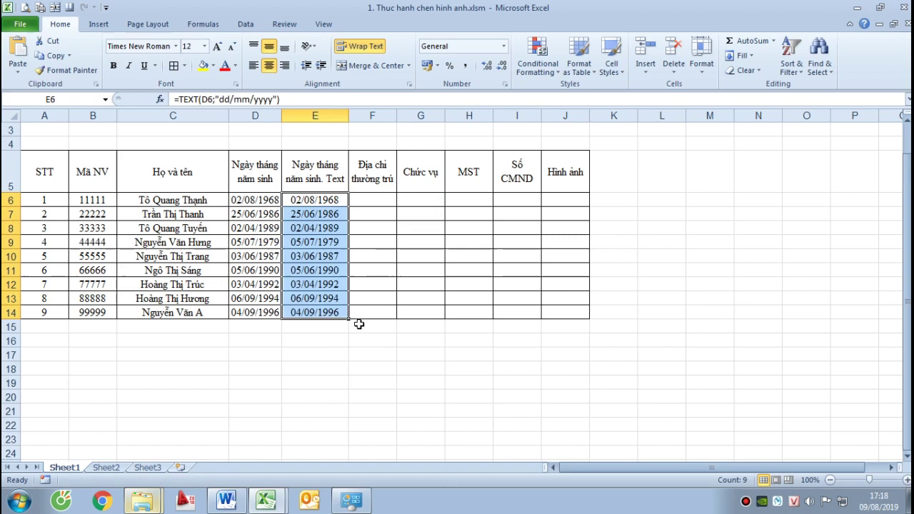
{"action": "left_click", "coordinate": [468, 269]}
Verify the TEXT formulas copied into column E
{"action": "left_click", "coordinate": [318, 201]}
{"action": "left_click", "coordinate": [318, 214]}
{"action": "left_click", "coordinate": [315, 271]}
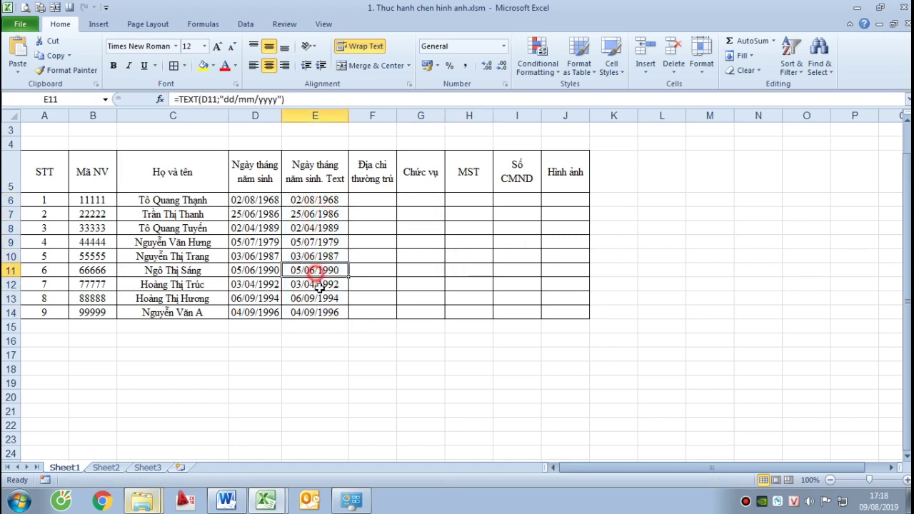
{"action": "left_click", "coordinate": [321, 299]}
{"action": "left_click", "coordinate": [365, 286]}
{"action": "left_click", "coordinate": [275, 217]}
{"action": "left_click", "coordinate": [373, 225]}
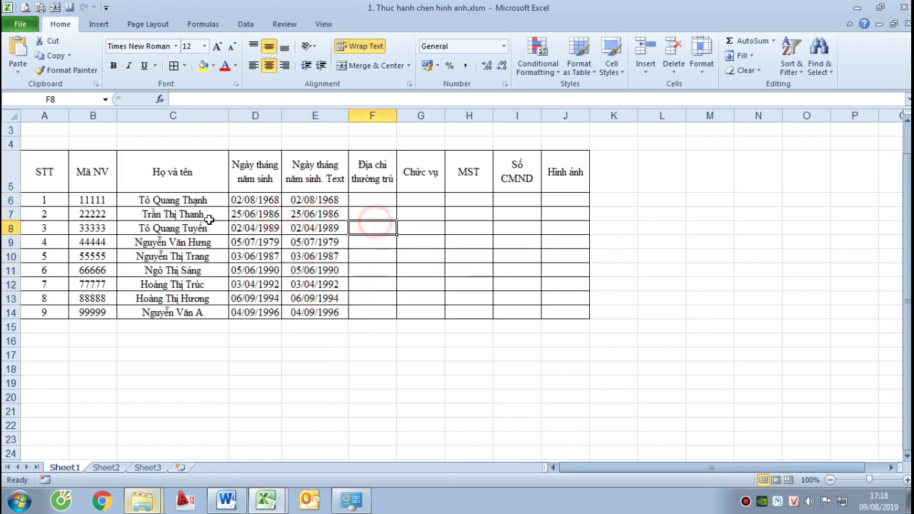
{"action": "left_click", "coordinate": [243, 200]}
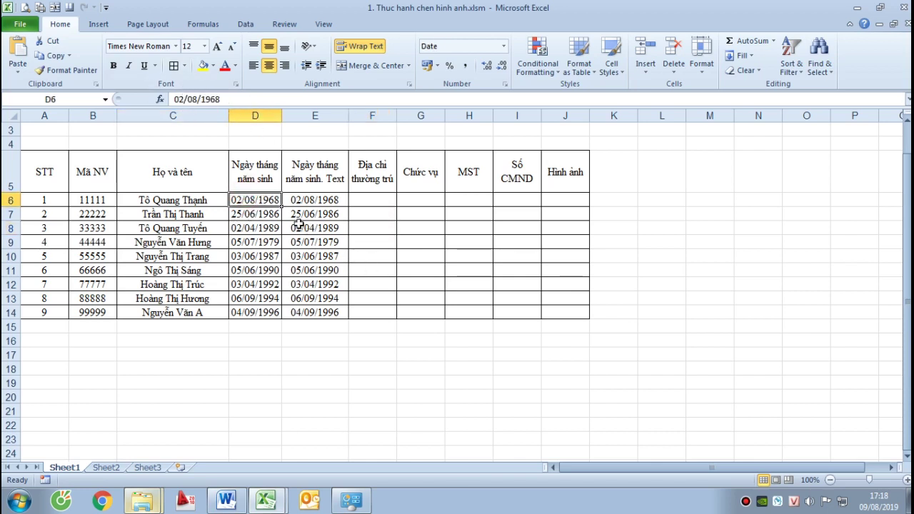
Check the number formats of D6 and E6 in Format Cells without changing them
{"action": "key", "text": "ctrl+1"}
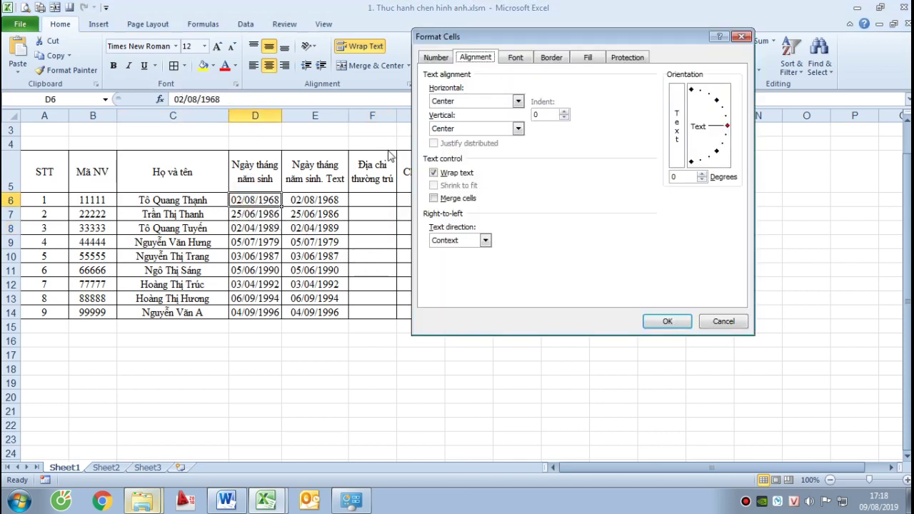
{"action": "left_click", "coordinate": [436, 57]}
{"action": "key", "text": "Escape"}
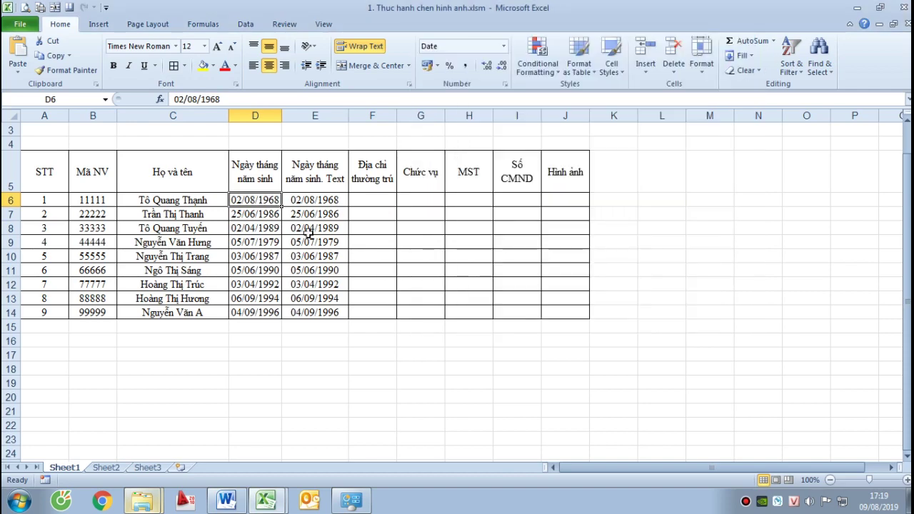
{"action": "left_click", "coordinate": [307, 200]}
{"action": "key", "text": "ctrl+1"}
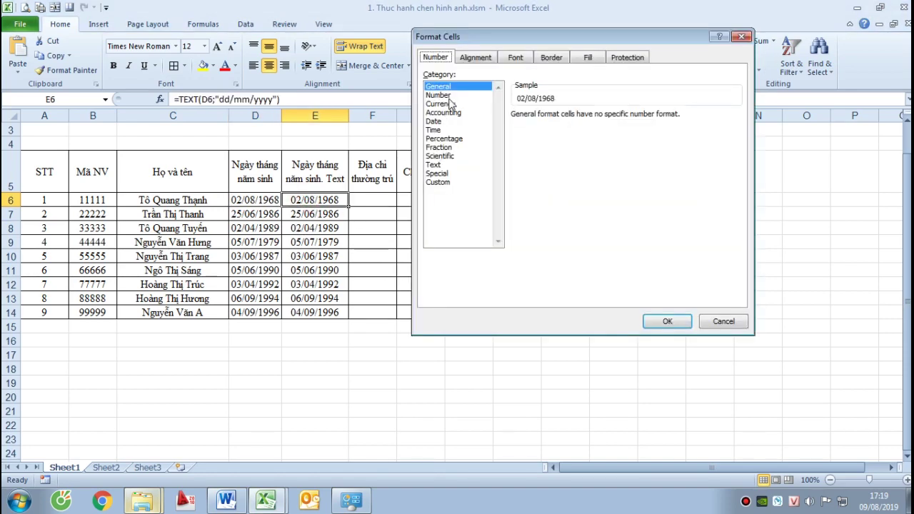
{"action": "key", "text": "Escape"}
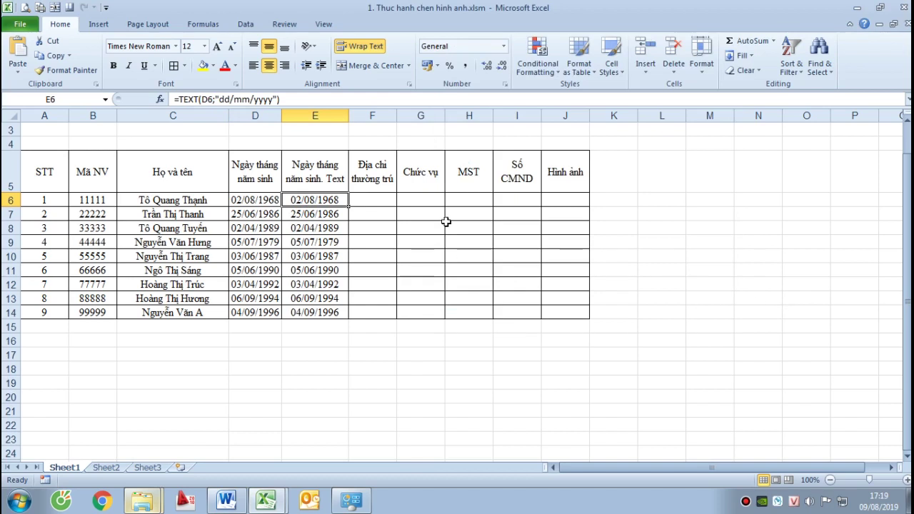
{"action": "left_click", "coordinate": [428, 222]}
{"action": "left_click", "coordinate": [377, 202]}
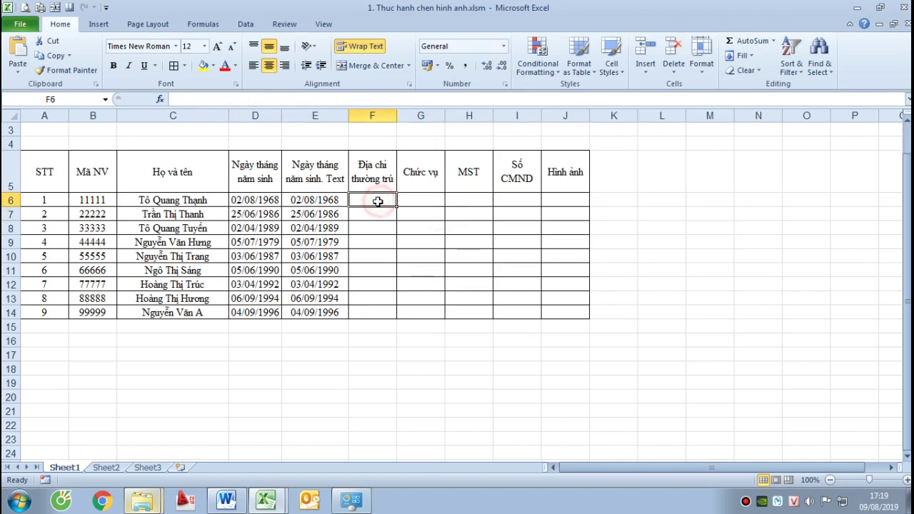
Apply a yellow fill to the Ngày tháng năm sinh. Text header in E5
{"action": "left_click", "coordinate": [322, 171]}
{"action": "left_click", "coordinate": [202, 65]}
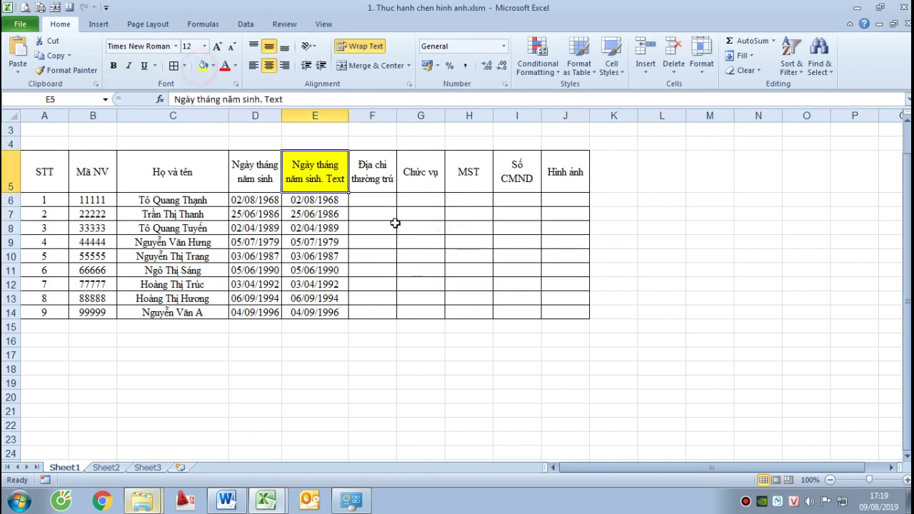
{"action": "left_click", "coordinate": [364, 194]}
{"action": "mouse_move", "coordinate": [265, 499]}
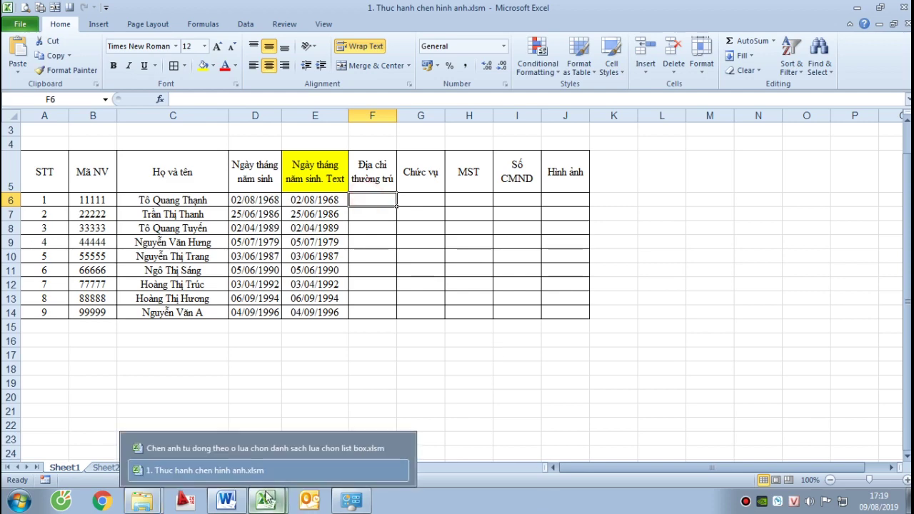
{"action": "left_click", "coordinate": [214, 449]}
Copy addresses and positions F5:G13 from the other workbook and paste as values at F6
{"action": "left_click_drag", "start_coordinate": [442, 229], "coordinate": [557, 372]}
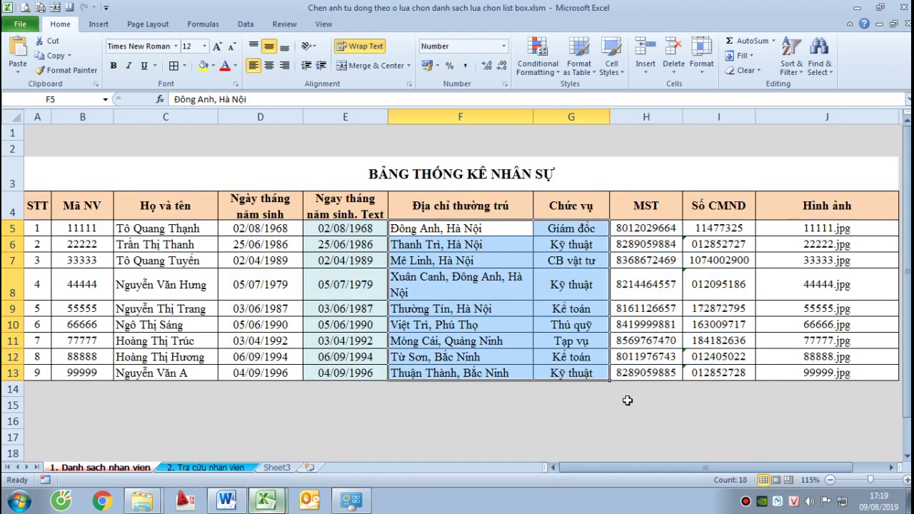
{"action": "key", "text": "ctrl+c"}
{"action": "mouse_move", "coordinate": [278, 501]}
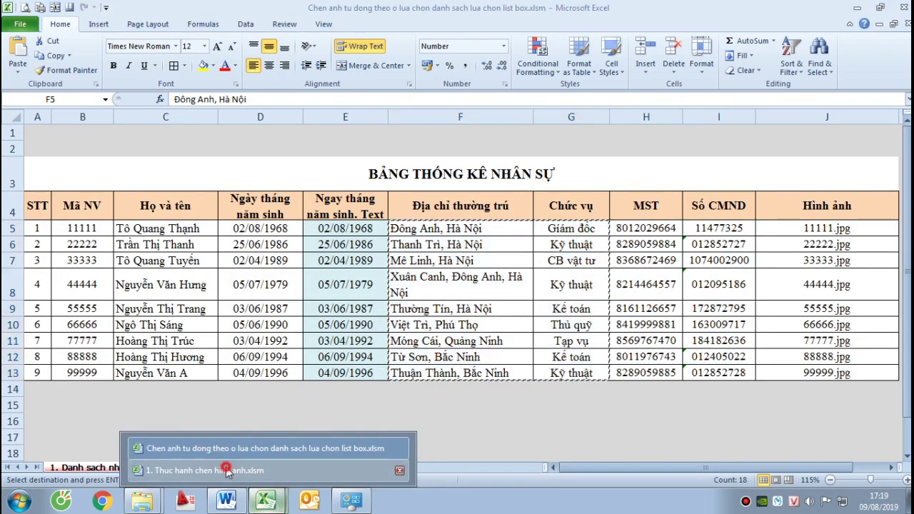
{"action": "left_click", "coordinate": [225, 470]}
{"action": "key", "text": "Return"}
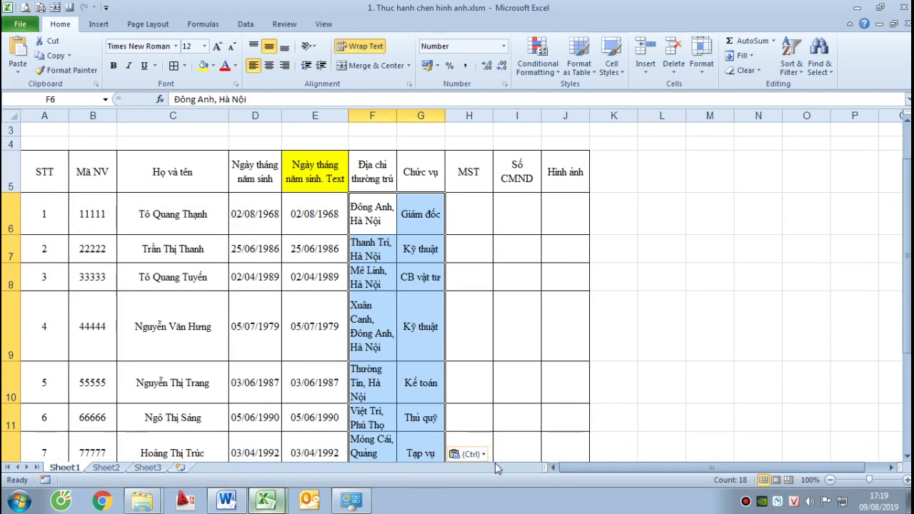
{"action": "scroll", "coordinate": [482, 429], "scroll_direction": "down", "scroll_amount": 3}
{"action": "left_click", "coordinate": [471, 246]}
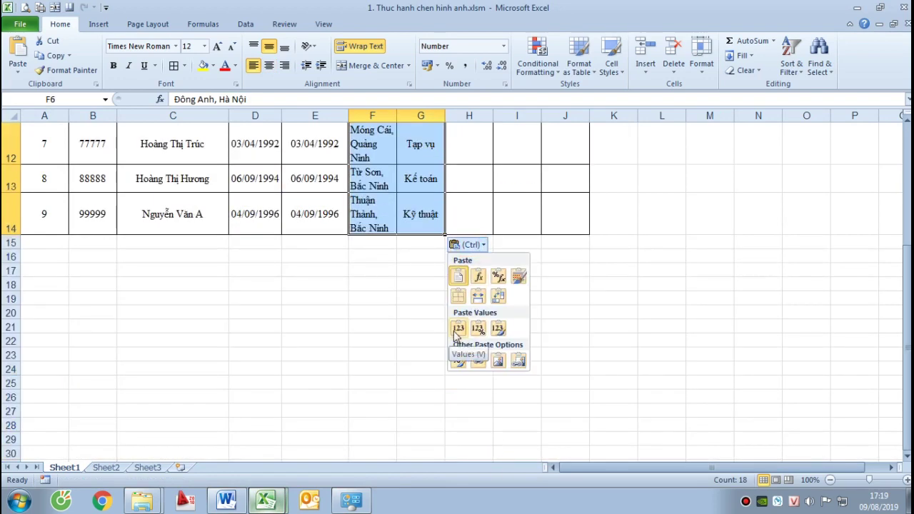
{"action": "left_click", "coordinate": [458, 329]}
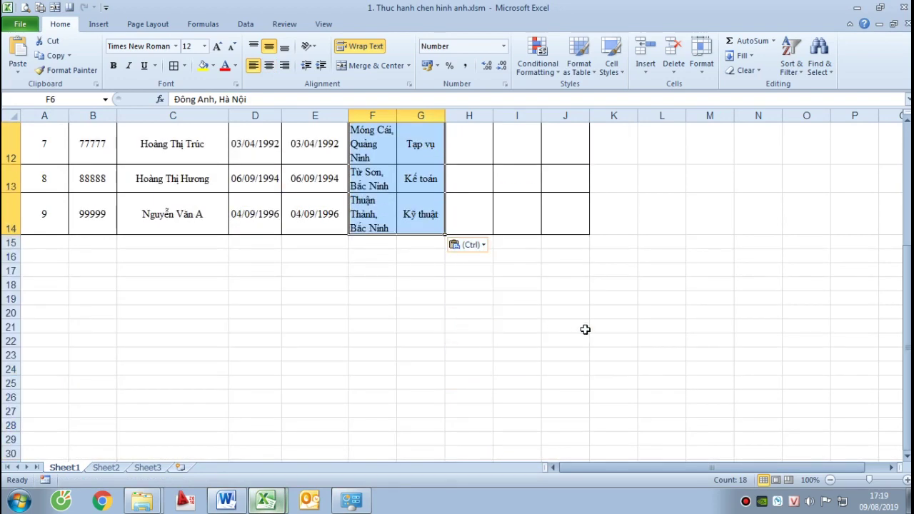
Widen columns F and G so the addresses fit
{"action": "scroll", "coordinate": [583, 328], "scroll_direction": "up", "scroll_amount": 4}
{"action": "left_click_drag", "start_coordinate": [397, 113], "coordinate": [523, 115]}
{"action": "left_click", "coordinate": [575, 239]}
{"action": "left_click", "coordinate": [555, 239]}
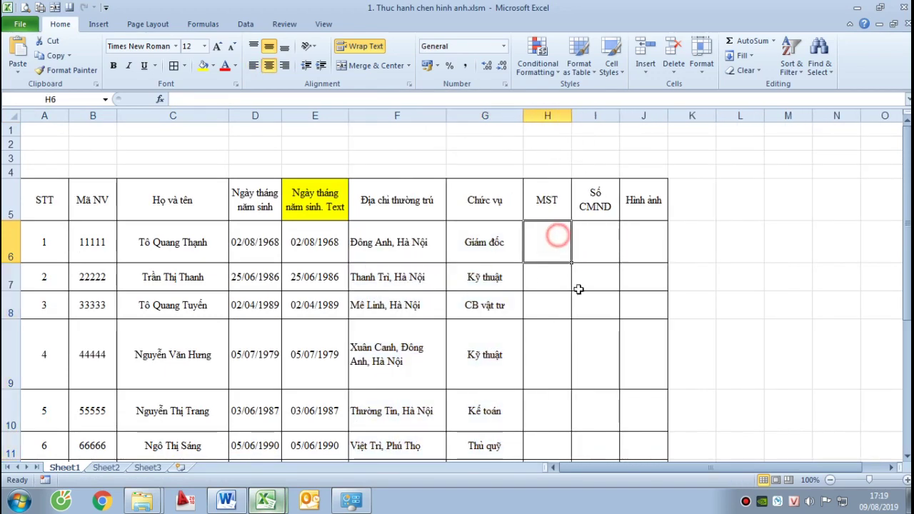
Copy the MST tax codes H5:H13 and paste them as values at H6
{"action": "key", "text": "ctrl+Tab"}
{"action": "key", "text": "Escape"}
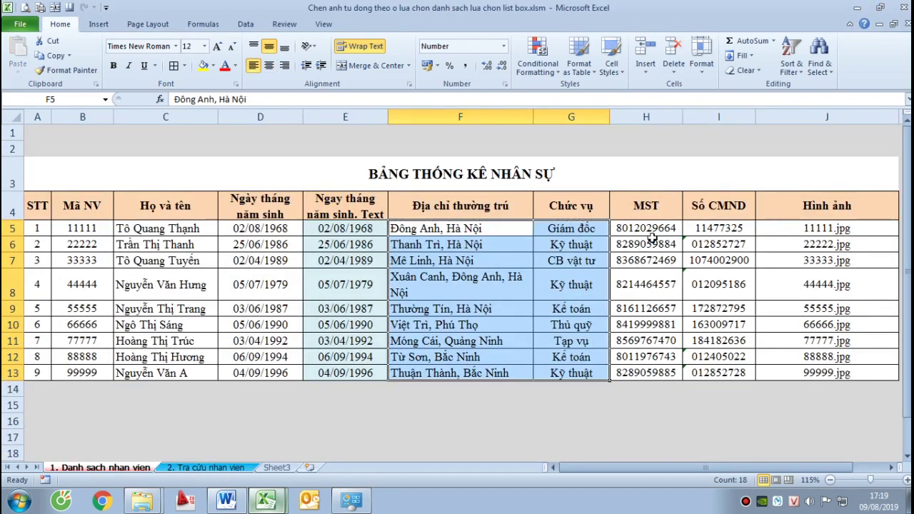
{"action": "left_click_drag", "start_coordinate": [652, 235], "coordinate": [665, 367]}
{"action": "key", "text": "ctrl+c"}
{"action": "key", "text": "ctrl+Tab"}
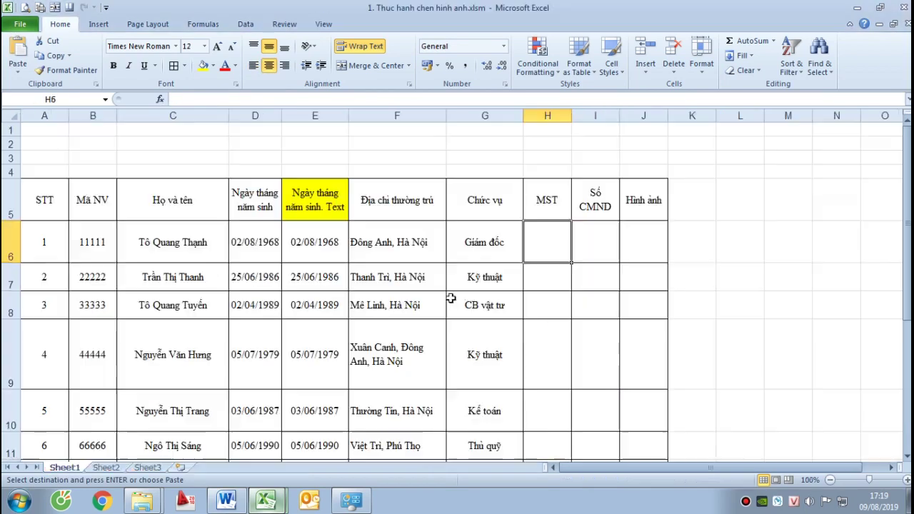
{"action": "key", "text": "ctrl+v"}
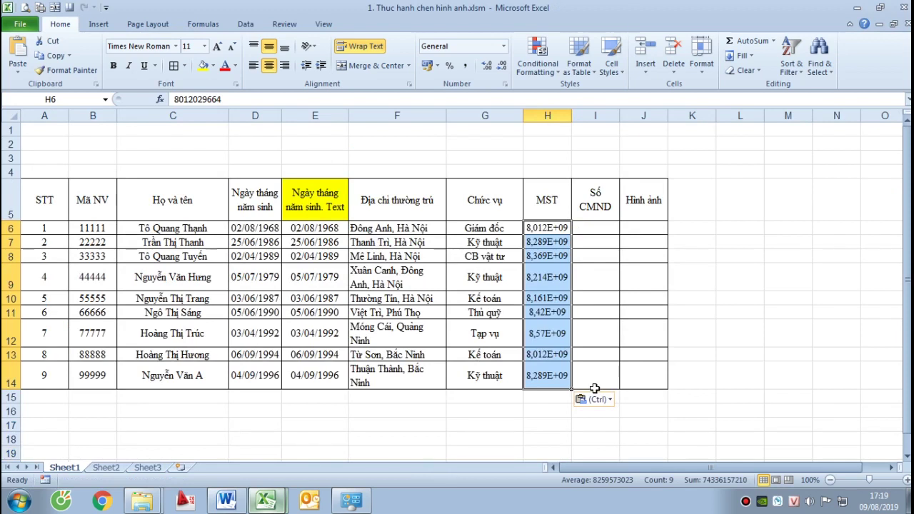
{"action": "left_click", "coordinate": [595, 399]}
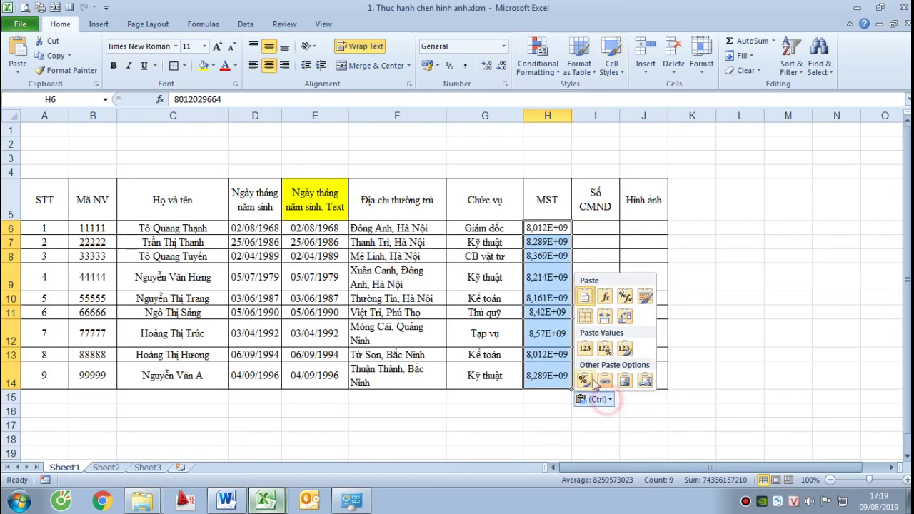
{"action": "left_click", "coordinate": [585, 347]}
Widen column H so the MST numbers show in full
{"action": "left_click_drag", "start_coordinate": [568, 119], "coordinate": [618, 118]}
{"action": "left_click", "coordinate": [710, 371]}
{"action": "left_click", "coordinate": [639, 225]}
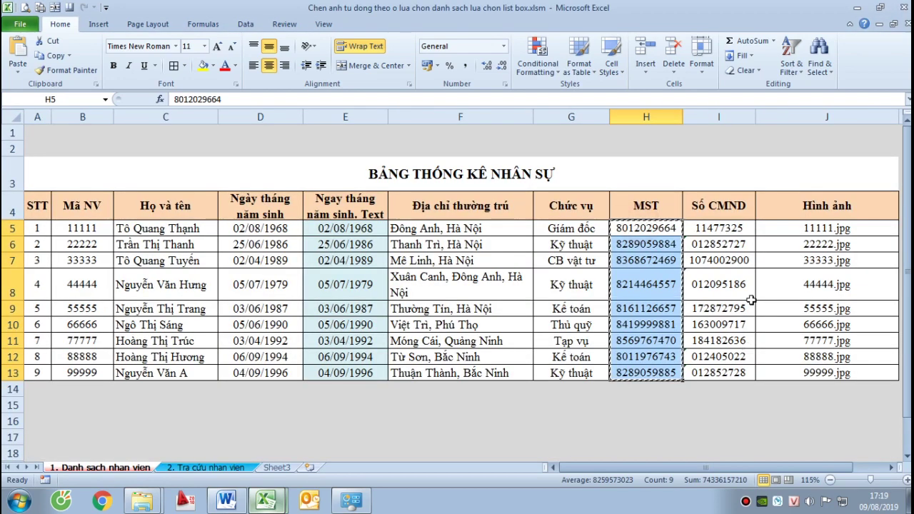
{"action": "left_click_drag", "start_coordinate": [720, 230], "coordinate": [711, 376]}
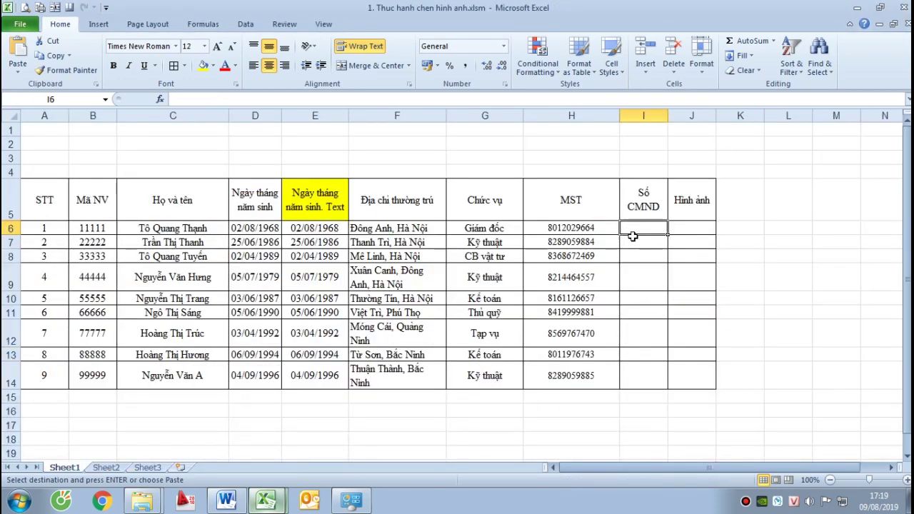
Paste the ID numbers as values into I6:I14 and widen column I
{"action": "key", "text": "ctrl+v"}
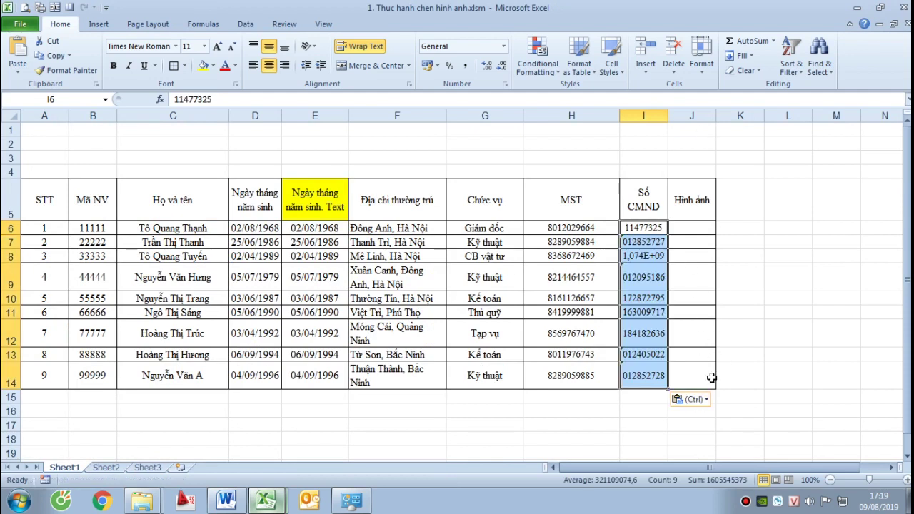
{"action": "left_click", "coordinate": [705, 396]}
{"action": "left_click", "coordinate": [681, 346]}
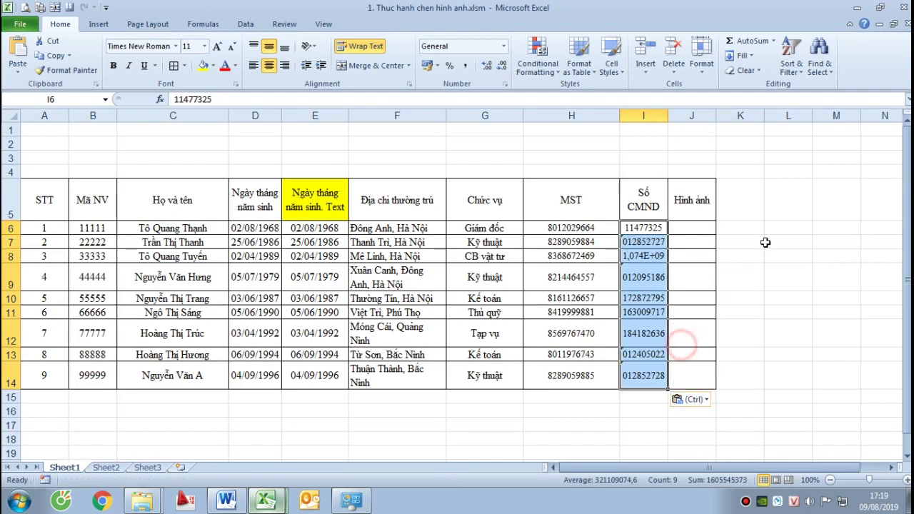
{"action": "left_click", "coordinate": [766, 242]}
{"action": "left_click_drag", "start_coordinate": [668, 115], "coordinate": [706, 115]}
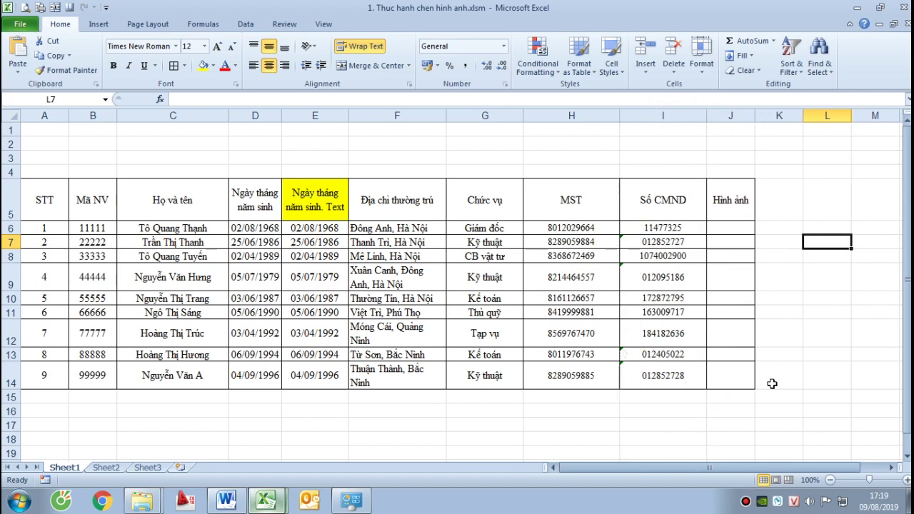
{"action": "left_click", "coordinate": [771, 384]}
Correct the apostrophe text prefix on the ID number in I7
{"action": "left_click", "coordinate": [657, 241]}
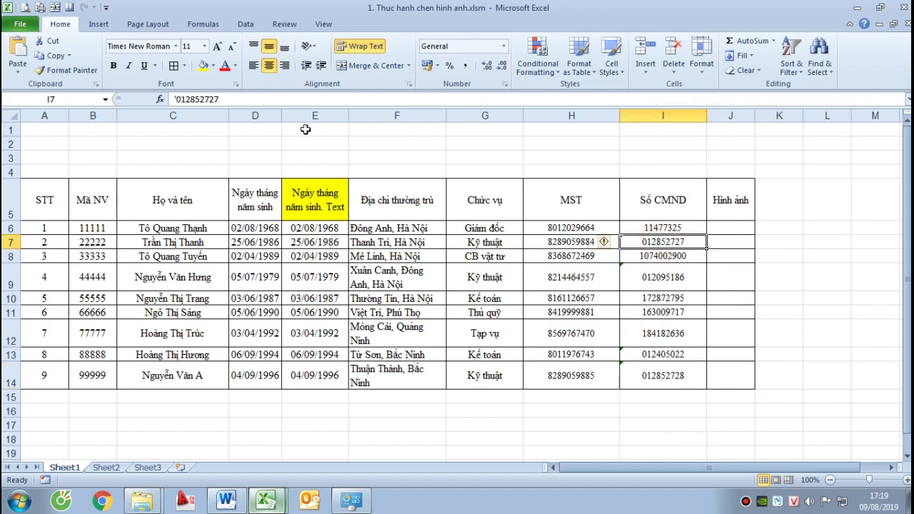
{"action": "left_click", "coordinate": [183, 100]}
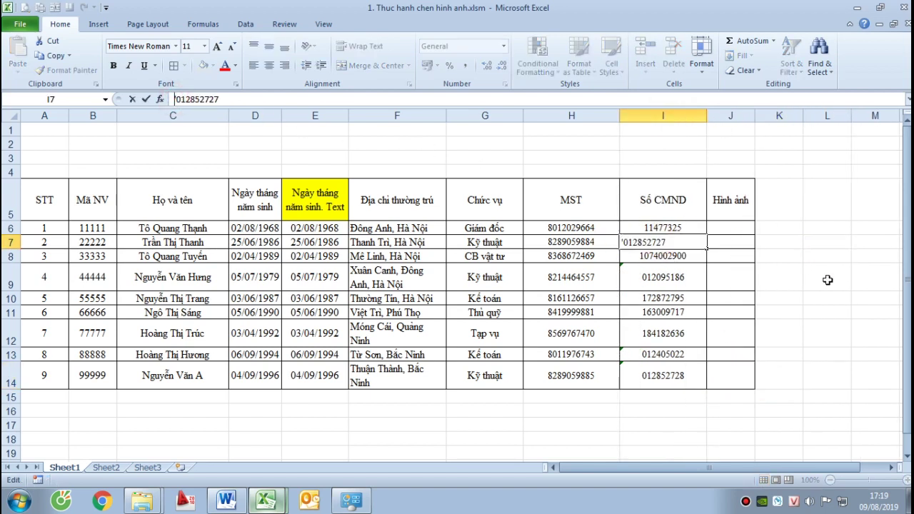
{"action": "type", "text": "'"}
{"action": "key", "text": "BackSpace"}
{"action": "key", "text": "Return"}
Verify the column I IDs keep leading zeros, then widen the Hình ảnh column J
{"action": "key", "text": "Down"}
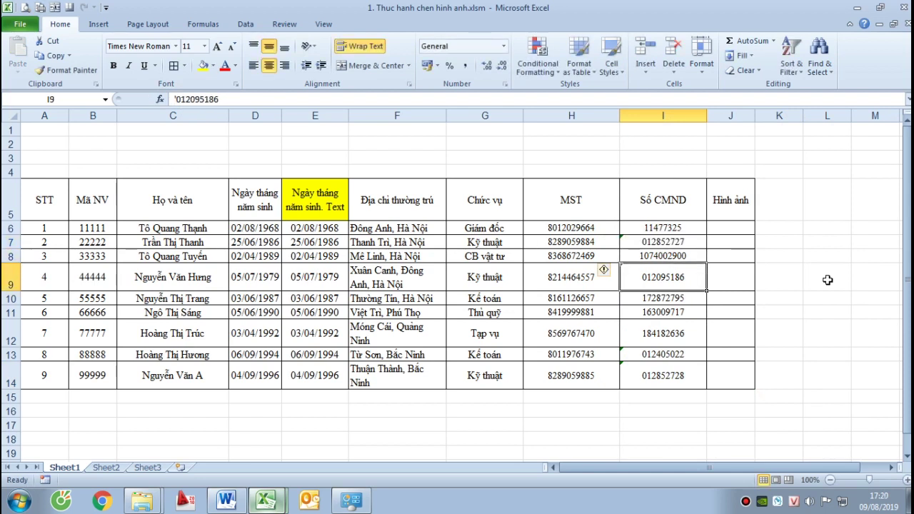
{"action": "key", "text": "Down"}
{"action": "key", "text": "Up"}
{"action": "key", "text": "Down"}
{"action": "key", "text": "Up"}
{"action": "key", "text": "Down"}
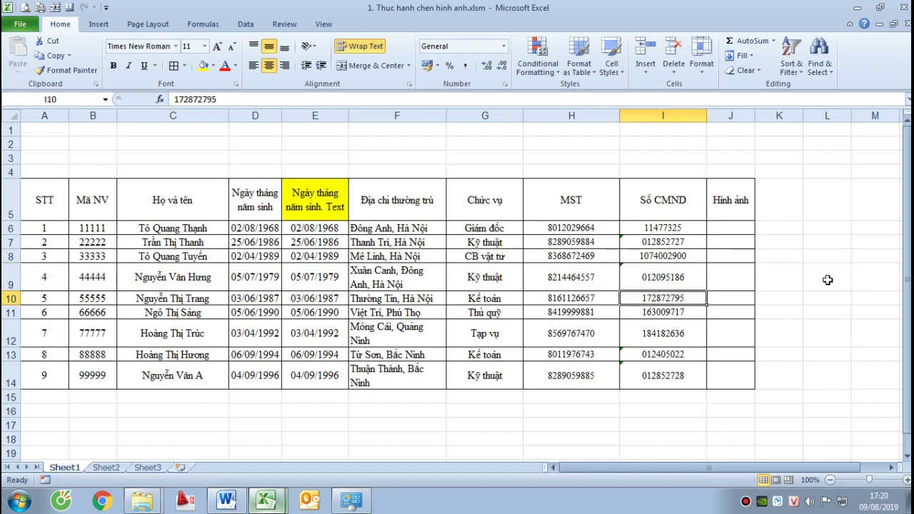
{"action": "key", "text": "Down"}
{"action": "key", "text": "Down"}
{"action": "key", "text": "Down"}
{"action": "key", "text": "Up"}
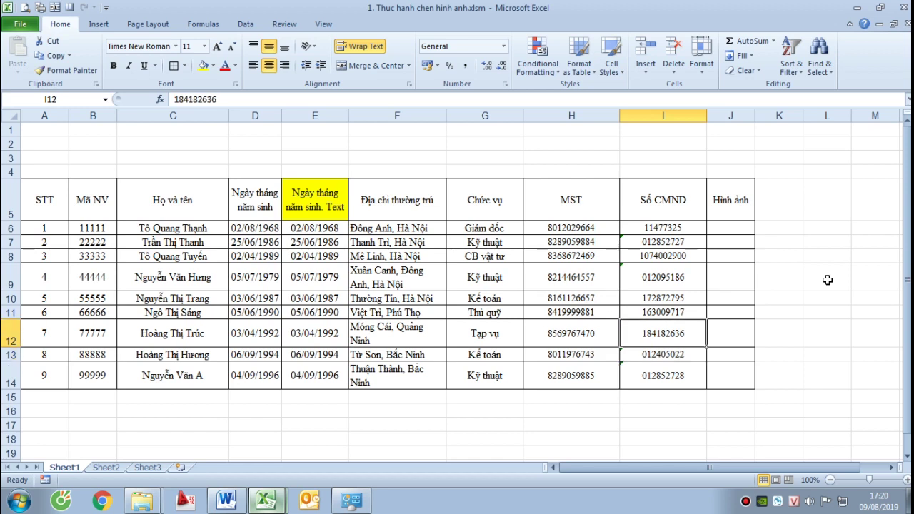
{"action": "key", "text": "Down"}
{"action": "key", "text": "Down"}
{"action": "key", "text": "Up"}
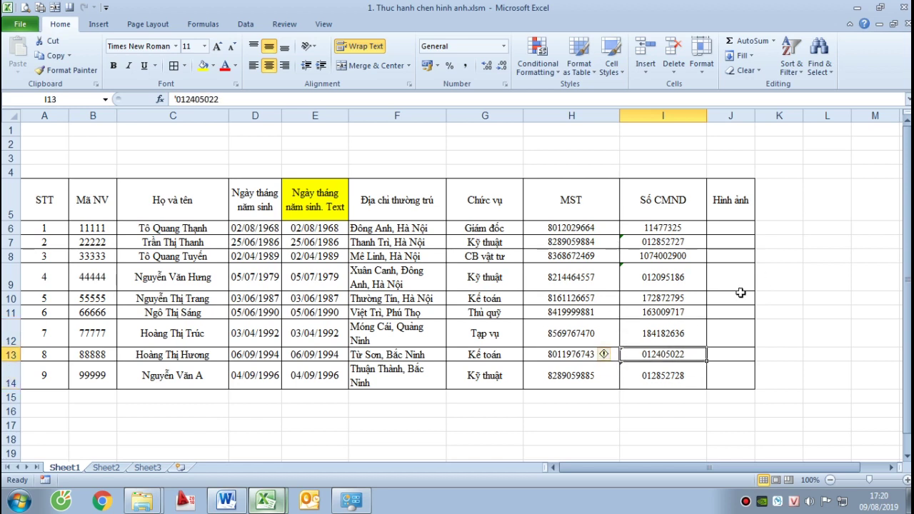
{"action": "left_click", "coordinate": [658, 240]}
{"action": "left_click", "coordinate": [658, 277]}
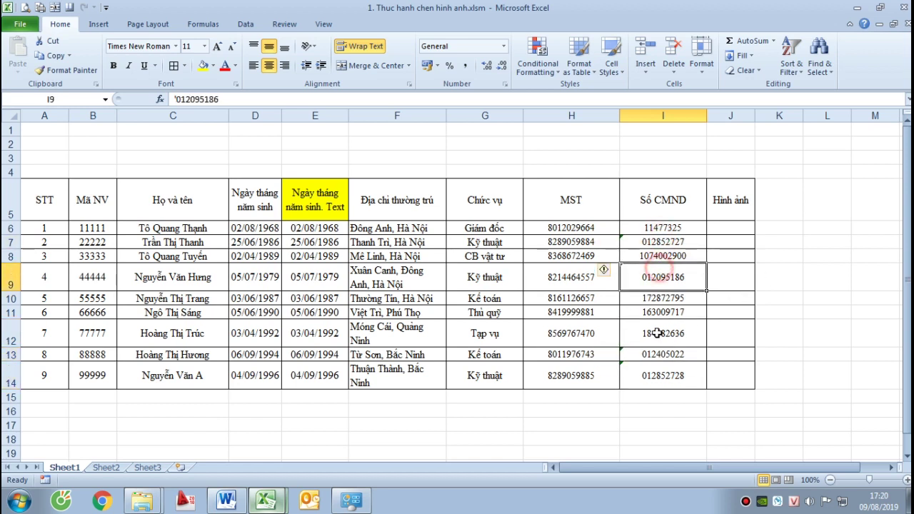
{"action": "left_click", "coordinate": [657, 333]}
{"action": "left_click", "coordinate": [657, 228]}
{"action": "left_click", "coordinate": [654, 299]}
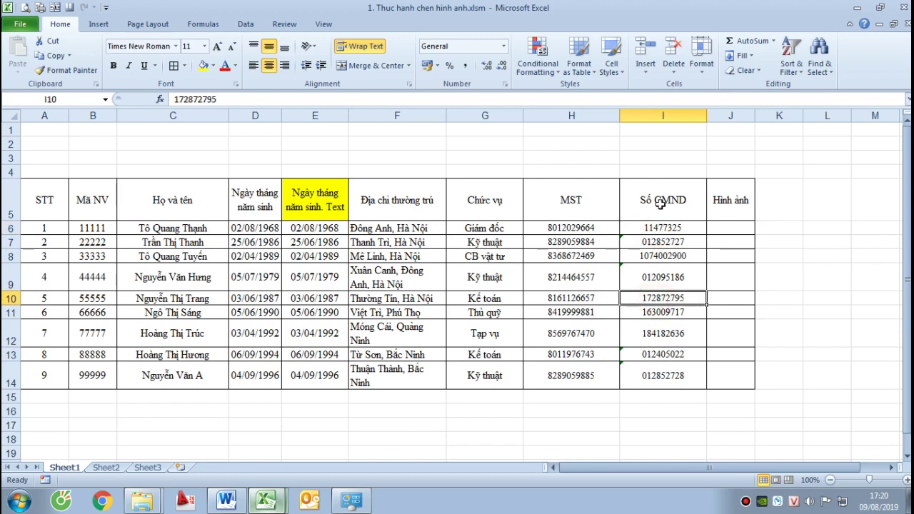
{"action": "left_click_drag", "start_coordinate": [755, 113], "coordinate": [788, 113]}
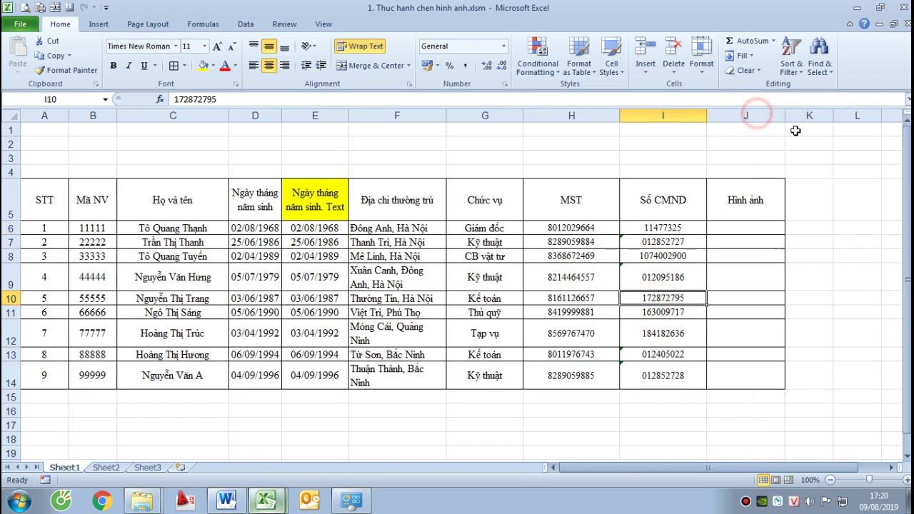
Following the example's J5 formula, enter =B6&".jpg" in J6
{"action": "left_click", "coordinate": [734, 221]}
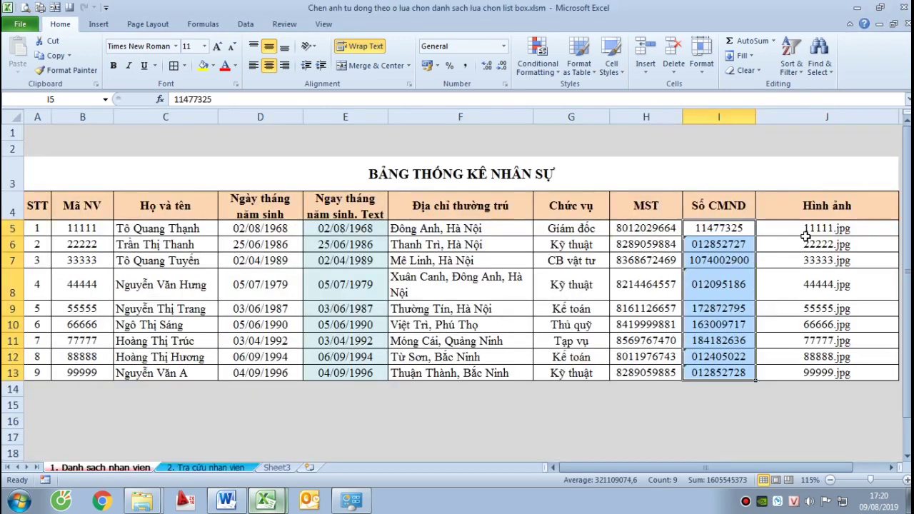
{"action": "left_click", "coordinate": [804, 230]}
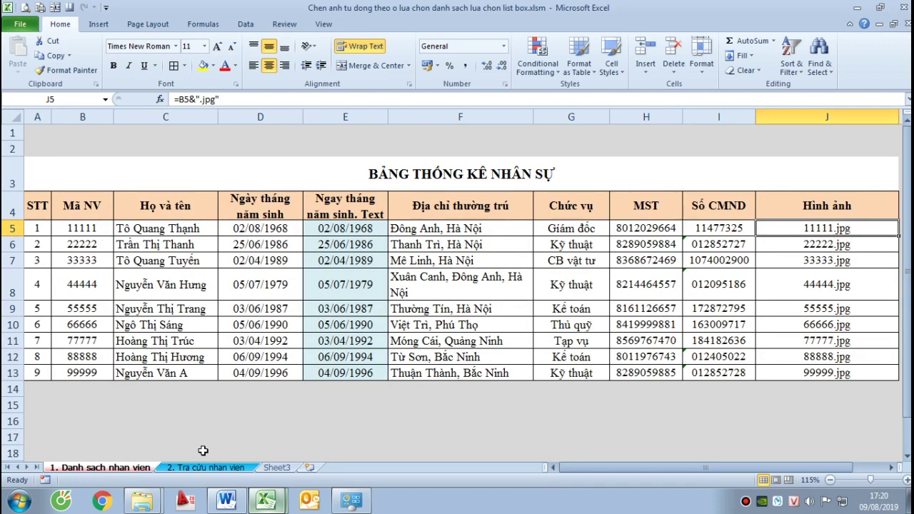
{"action": "left_click", "coordinate": [270, 500]}
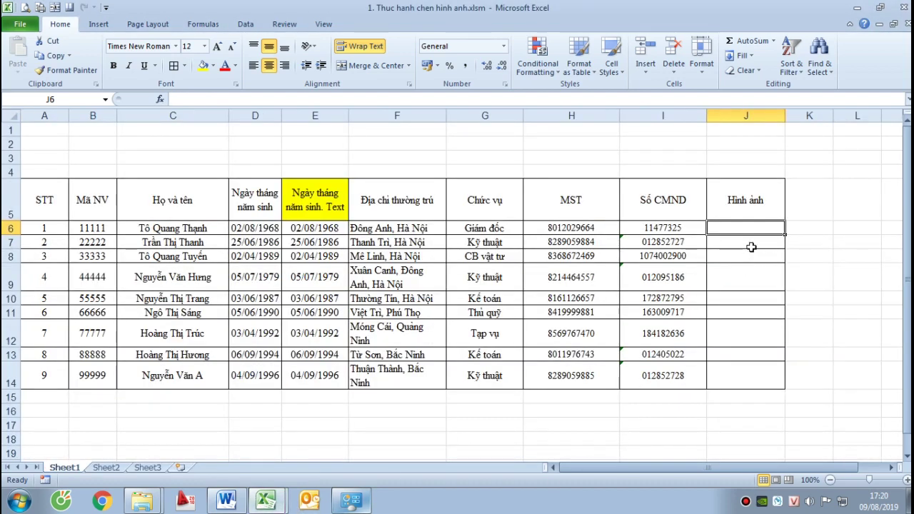
{"action": "type", "text": "="}
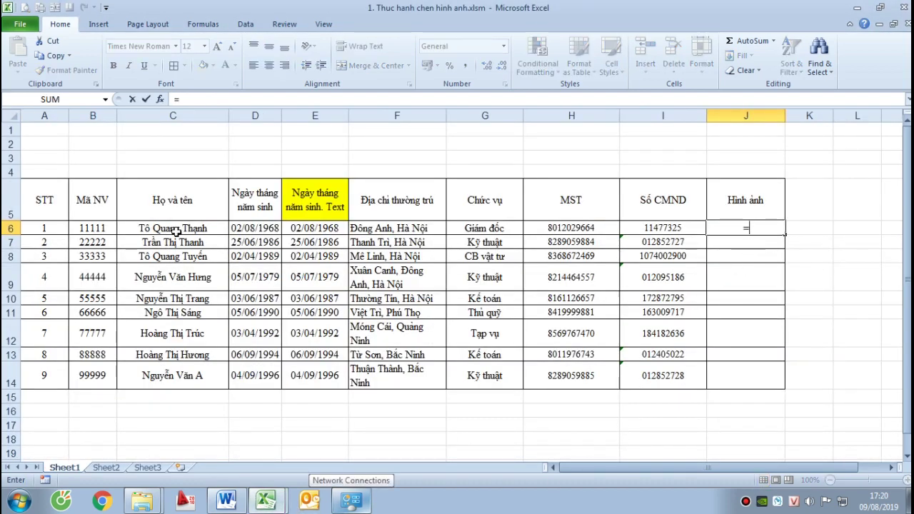
{"action": "left_click", "coordinate": [101, 226]}
{"action": "type", "text": "&"}
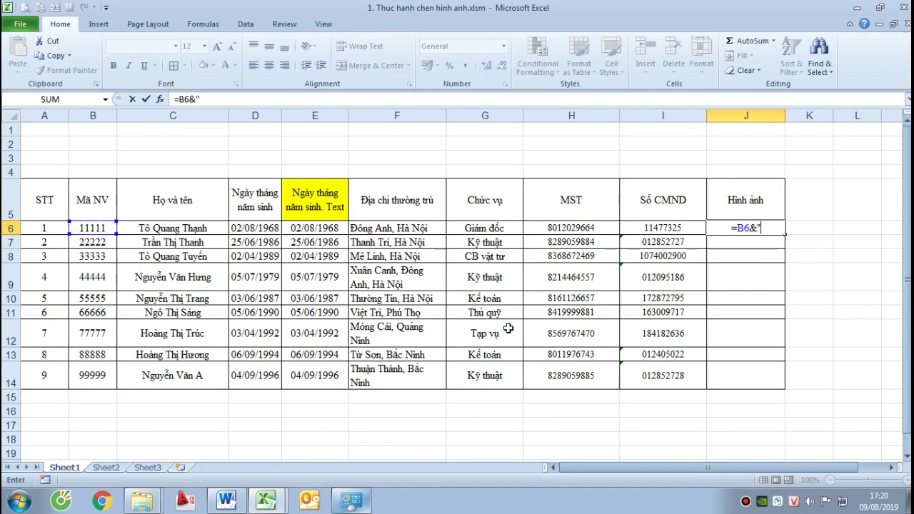
{"action": "type", "text": "\".jpg\""}
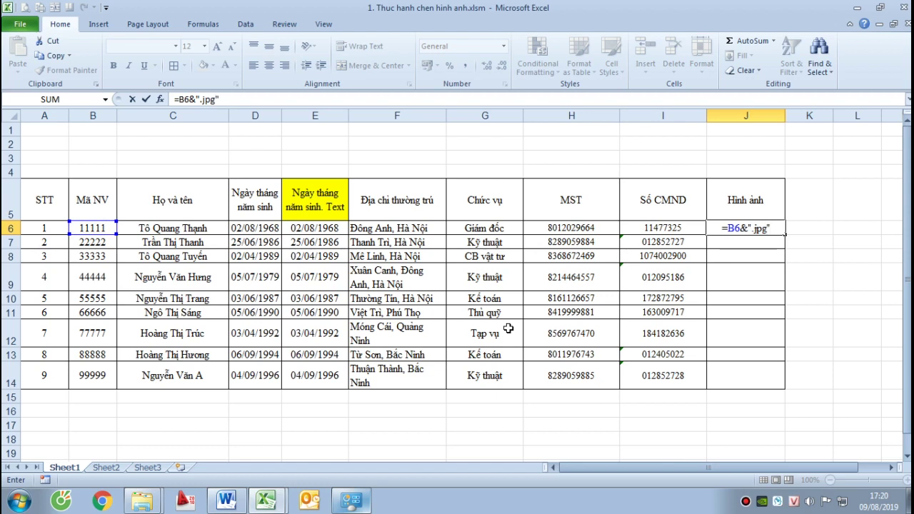
{"action": "key", "text": "Return"}
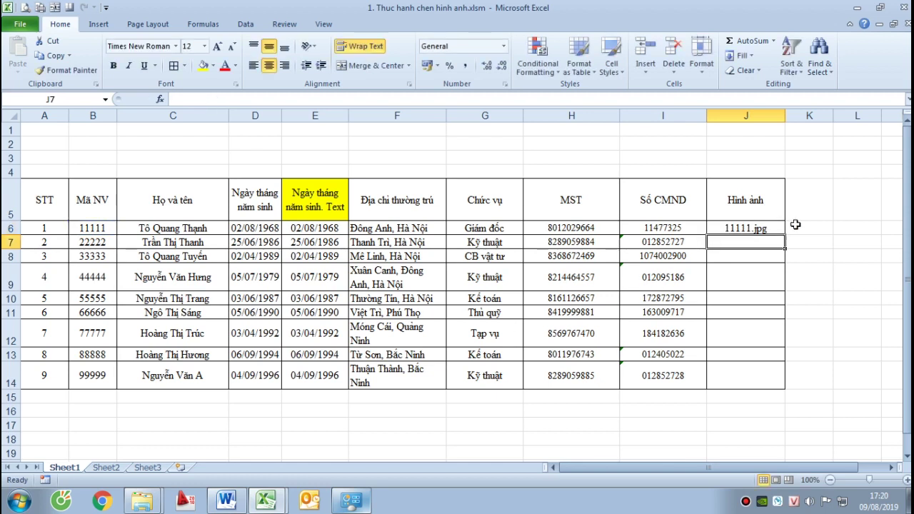
Fill the file-name formula down to J14, giving 11111.jpg through 99999.jpg
{"action": "left_click", "coordinate": [781, 230]}
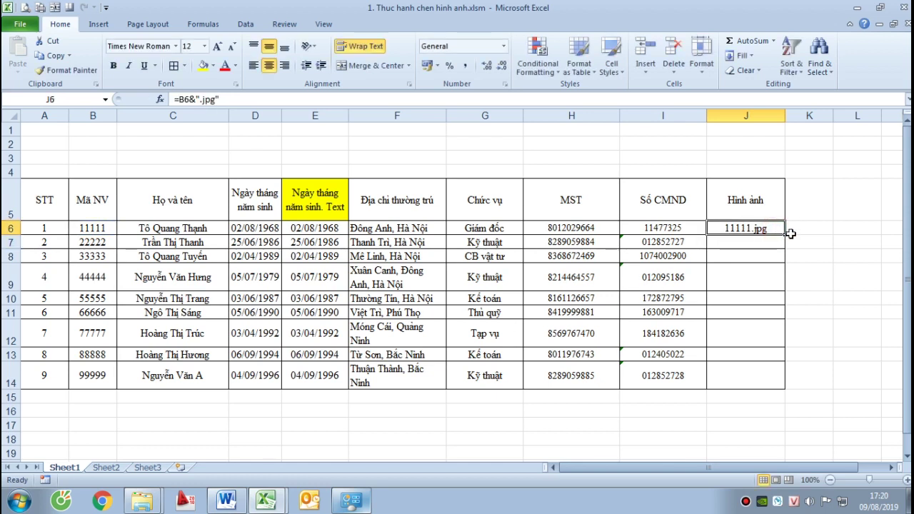
{"action": "left_click_drag", "start_coordinate": [784, 234], "coordinate": [781, 392]}
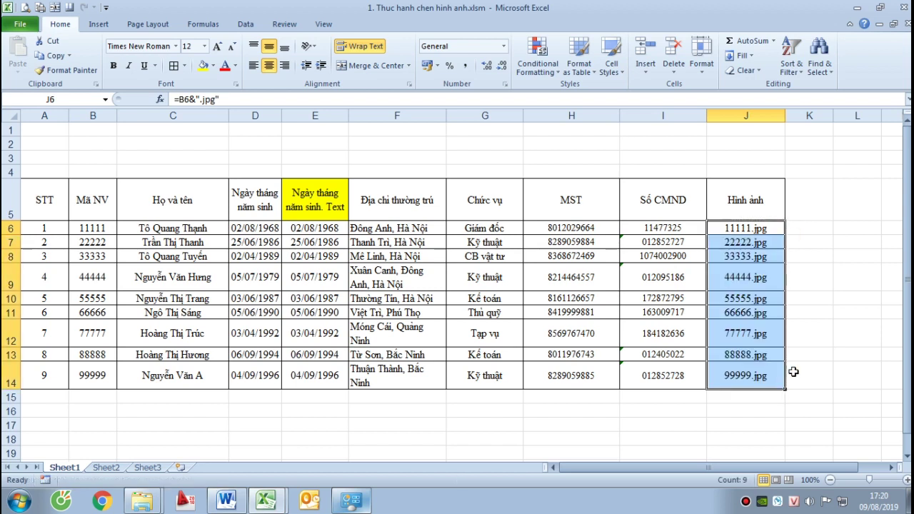
{"action": "left_click_drag", "start_coordinate": [830, 296], "coordinate": [826, 269]}
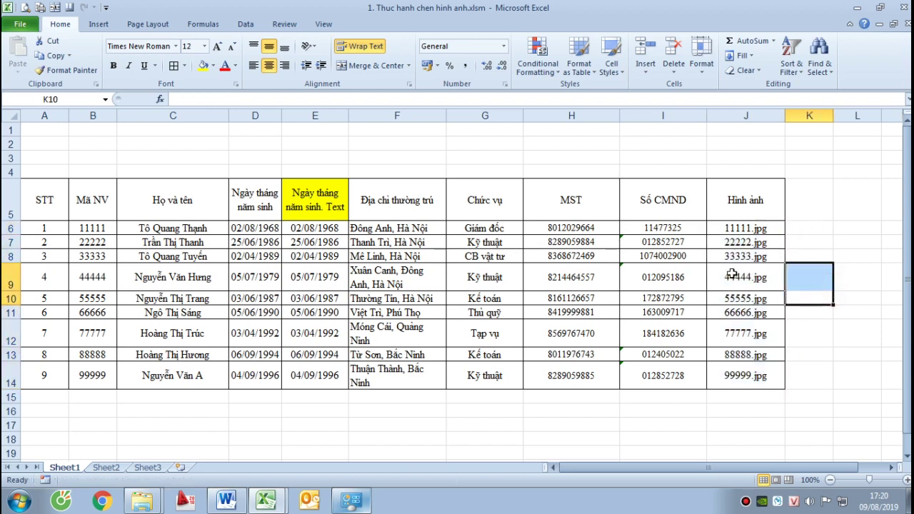
{"action": "left_click", "coordinate": [406, 450]}
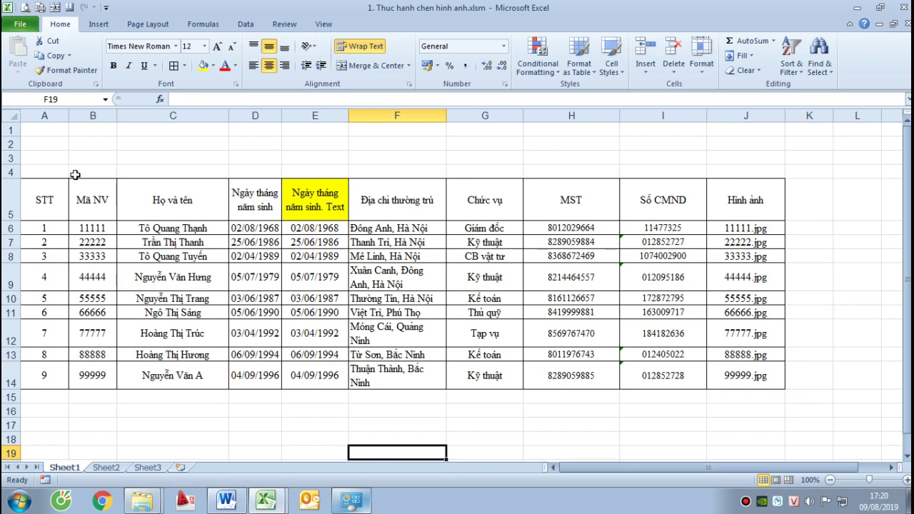
Merge A4:J4 and enter the title 'THÔNG TIN NHÂN SỰ' in bold, size 14
{"action": "left_click_drag", "start_coordinate": [61, 172], "coordinate": [777, 173]}
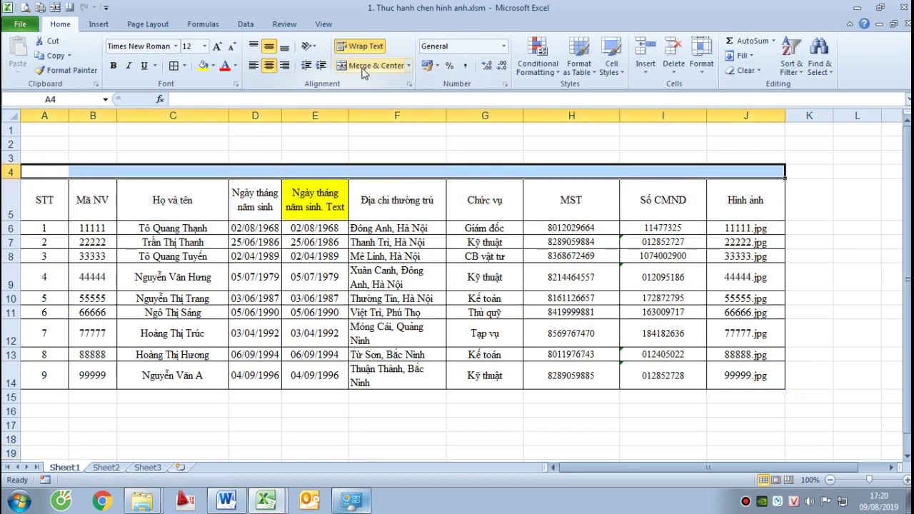
{"action": "left_click", "coordinate": [362, 71]}
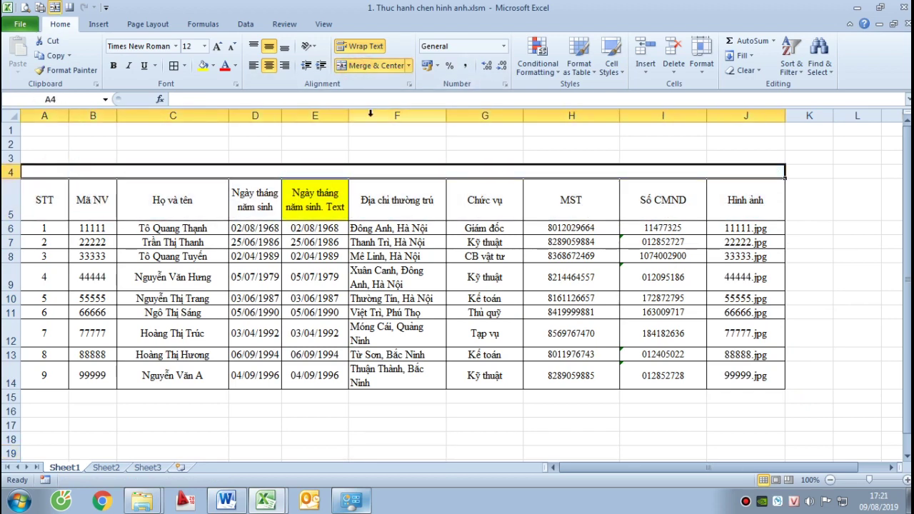
{"action": "type", "text": "THÔNG TINH"}
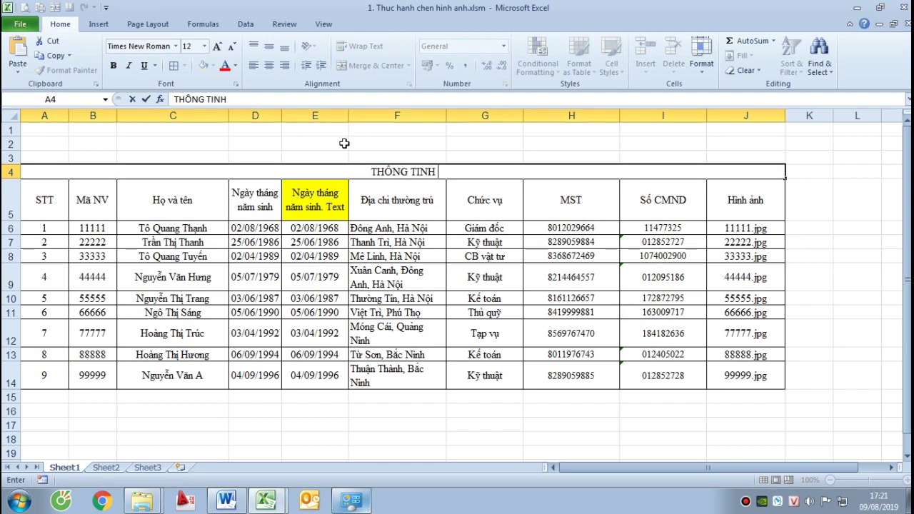
{"action": "key", "text": "BackSpace"}
{"action": "type", "text": "NHÂN S"}
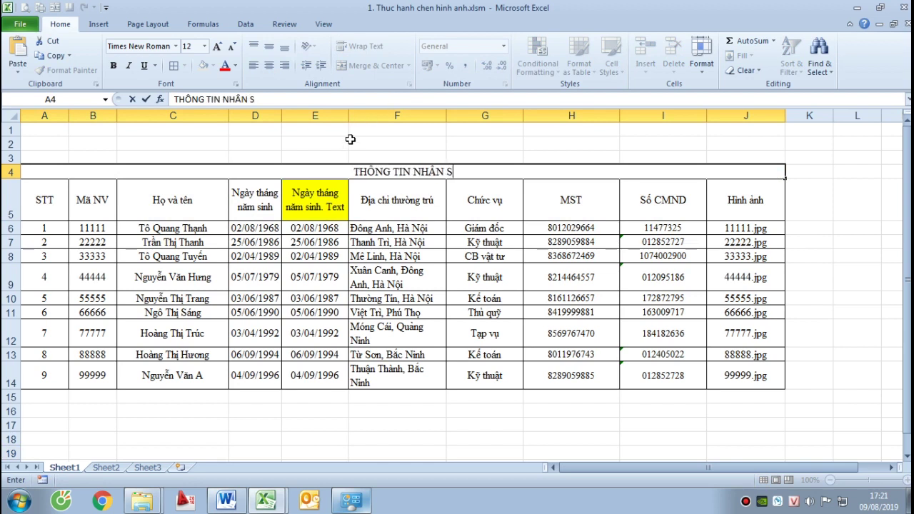
{"action": "type", "text": "Ự"}
{"action": "key", "text": "ctrl+Return"}
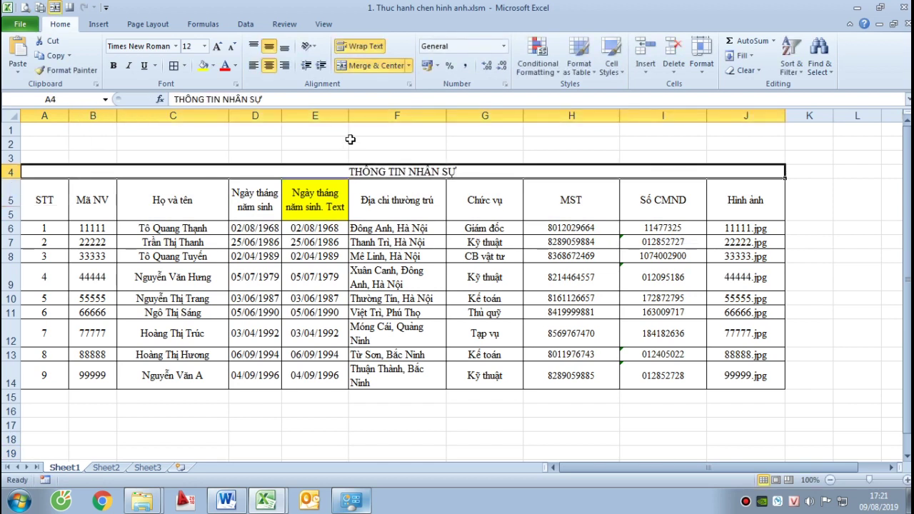
{"action": "key", "text": "ctrl+b"}
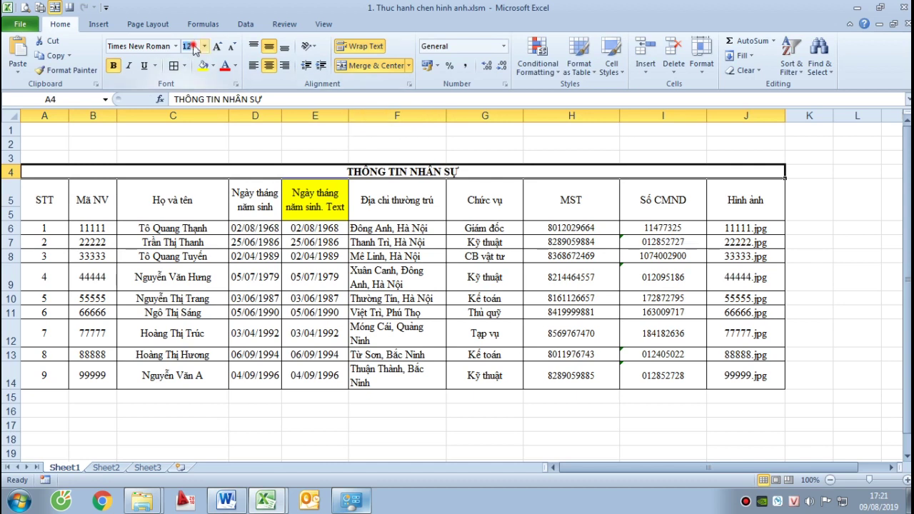
{"action": "left_click", "coordinate": [193, 45]}
{"action": "type", "text": "14"}
{"action": "key", "text": "Return"}
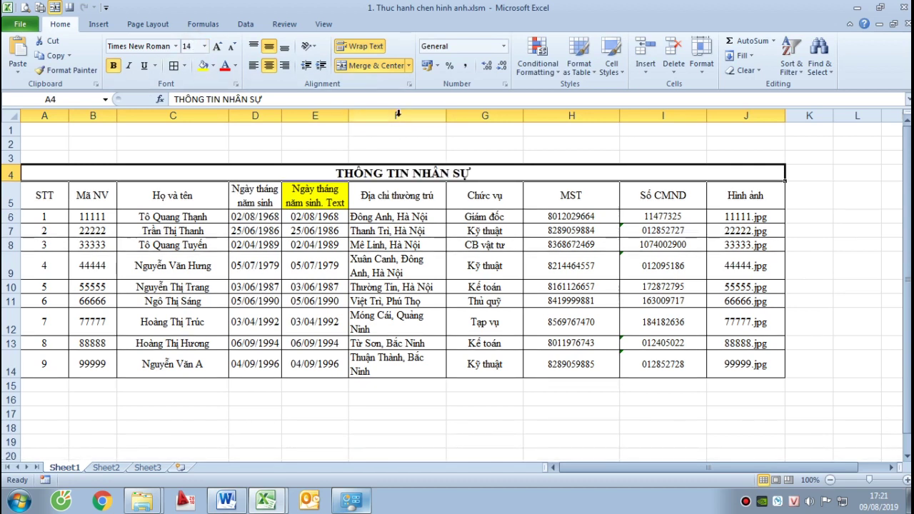
Bold the header row A5:J5 and the STT numbers A6:A14, then select the whole sheet
{"action": "left_click", "coordinate": [465, 189]}
{"action": "left_click_drag", "start_coordinate": [46, 197], "coordinate": [746, 197]}
{"action": "key", "text": "ctrl+b"}
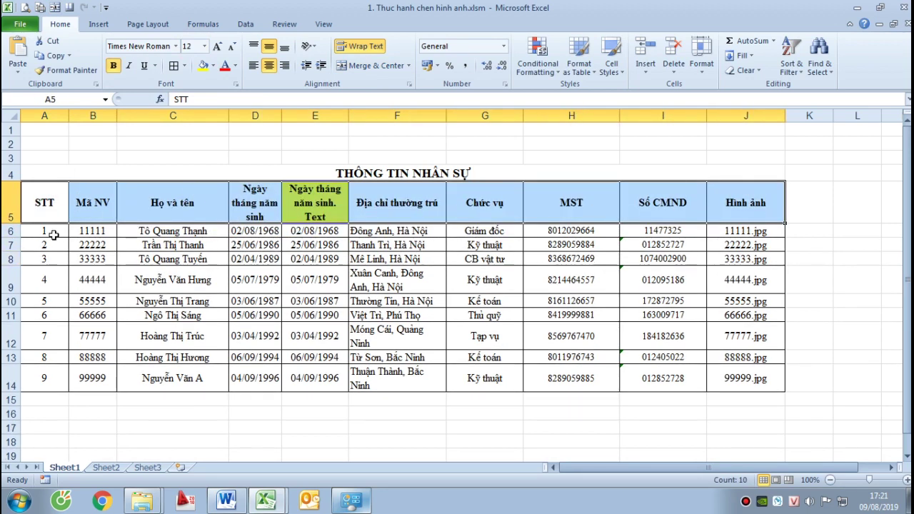
{"action": "left_click_drag", "start_coordinate": [54, 235], "coordinate": [61, 385]}
{"action": "key", "text": "ctrl+b"}
{"action": "left_click", "coordinate": [314, 342]}
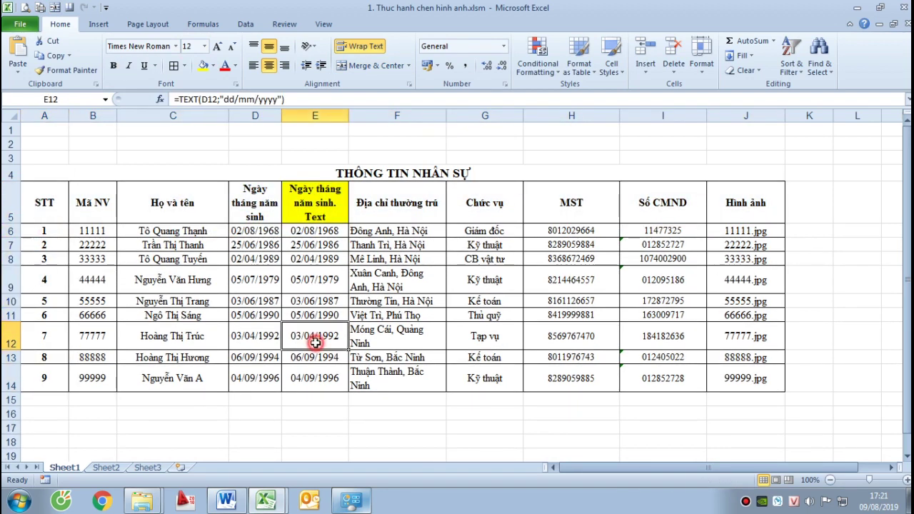
{"action": "left_click_drag", "start_coordinate": [47, 214], "coordinate": [717, 209]}
{"action": "left_click", "coordinate": [11, 120]}
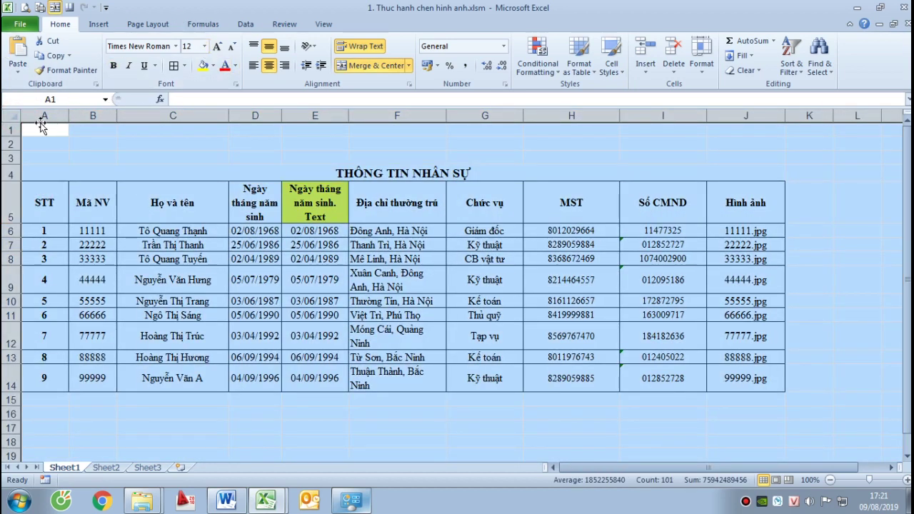
Fill the whole sheet grey, leaving the employee table A4:J14 with no fill
{"action": "left_click", "coordinate": [213, 66]}
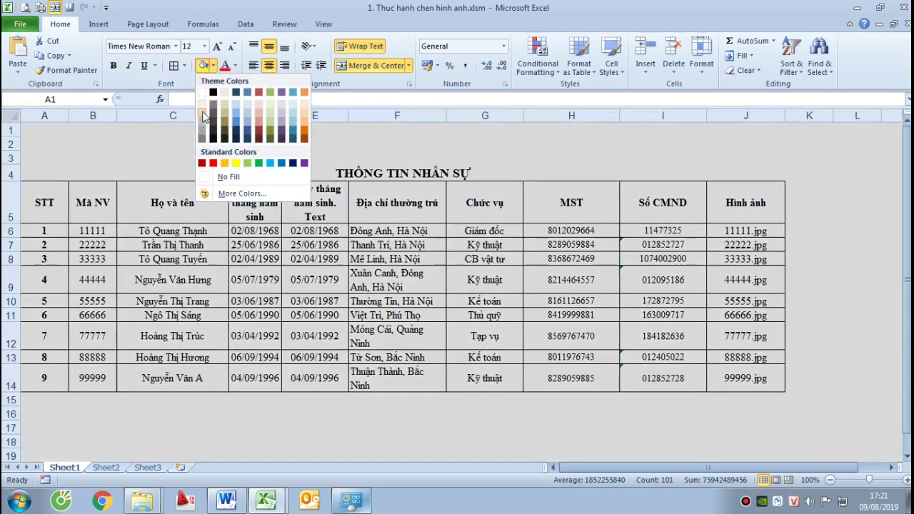
{"action": "left_click", "coordinate": [212, 107]}
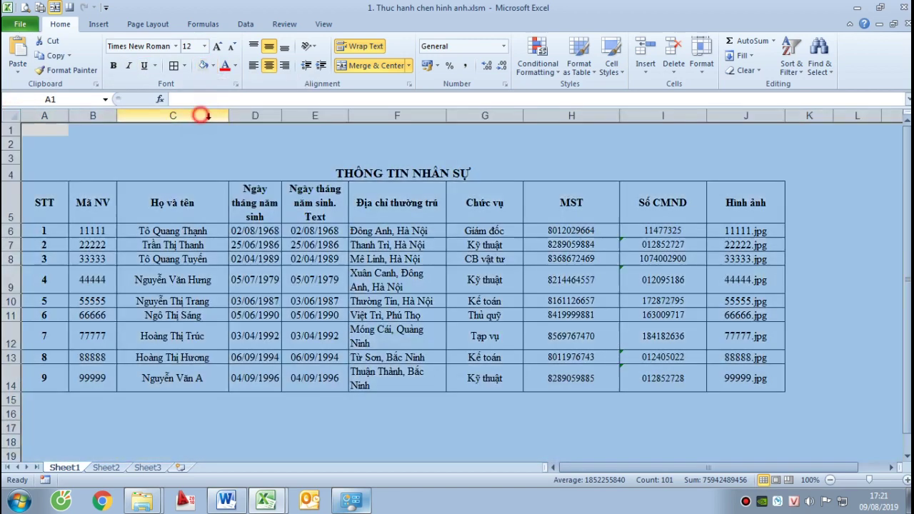
{"action": "left_click", "coordinate": [408, 279]}
{"action": "left_click_drag", "start_coordinate": [45, 177], "coordinate": [584, 374]}
{"action": "left_click", "coordinate": [213, 66]}
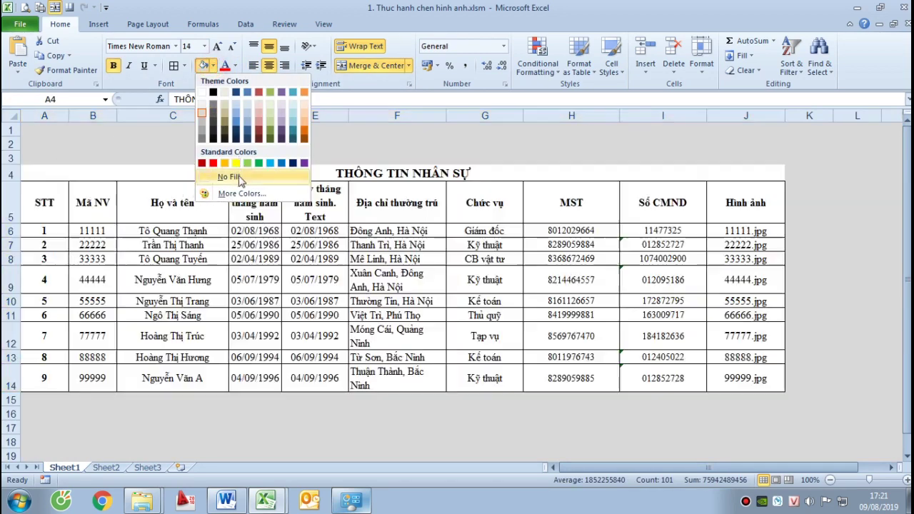
{"action": "left_click", "coordinate": [230, 176]}
{"action": "left_click", "coordinate": [454, 275]}
Give the header row A5:J5 a light orange fill
{"action": "left_click_drag", "start_coordinate": [61, 197], "coordinate": [755, 200]}
{"action": "left_click", "coordinate": [215, 67]}
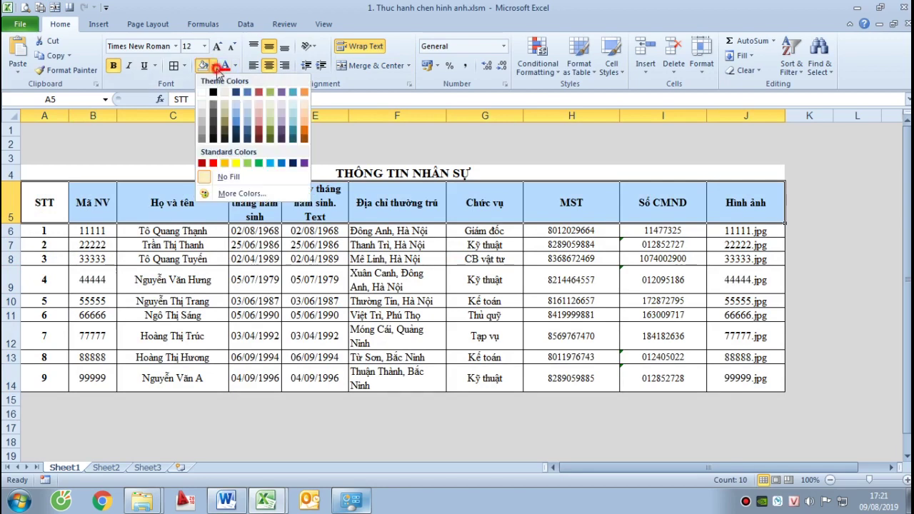
{"action": "left_click", "coordinate": [303, 111]}
{"action": "left_click", "coordinate": [404, 259]}
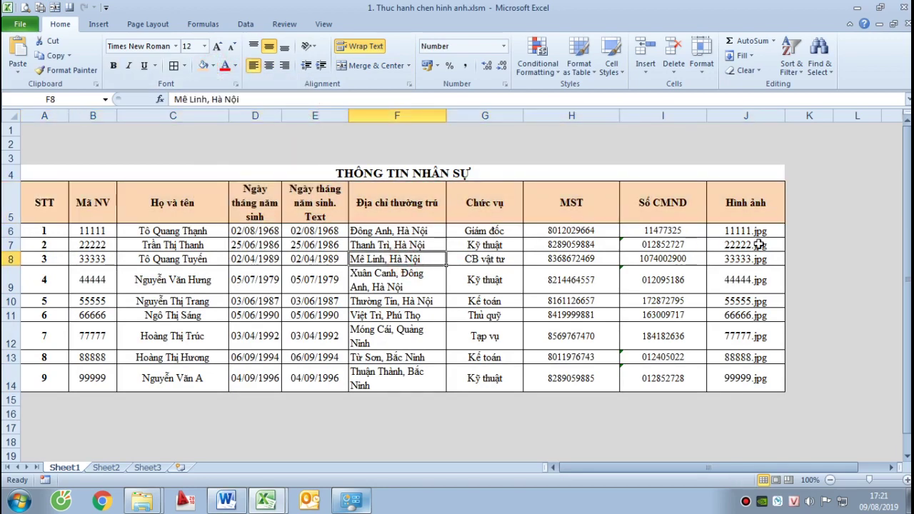
Left-align the employee names in C6:C14 and the address and position entries in F6:G14
{"action": "left_click_drag", "start_coordinate": [183, 230], "coordinate": [172, 378]}
{"action": "left_click", "coordinate": [254, 66]}
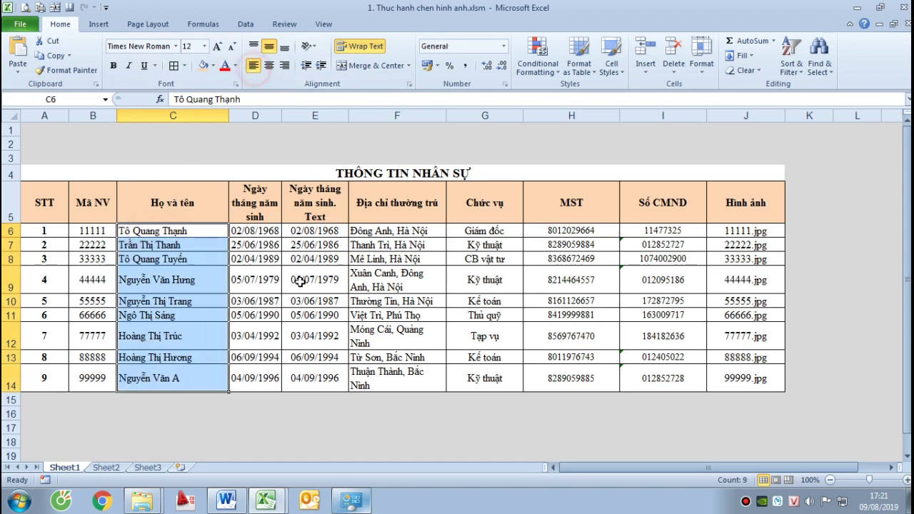
{"action": "left_click_drag", "start_coordinate": [382, 232], "coordinate": [485, 385]}
{"action": "left_click", "coordinate": [253, 65]}
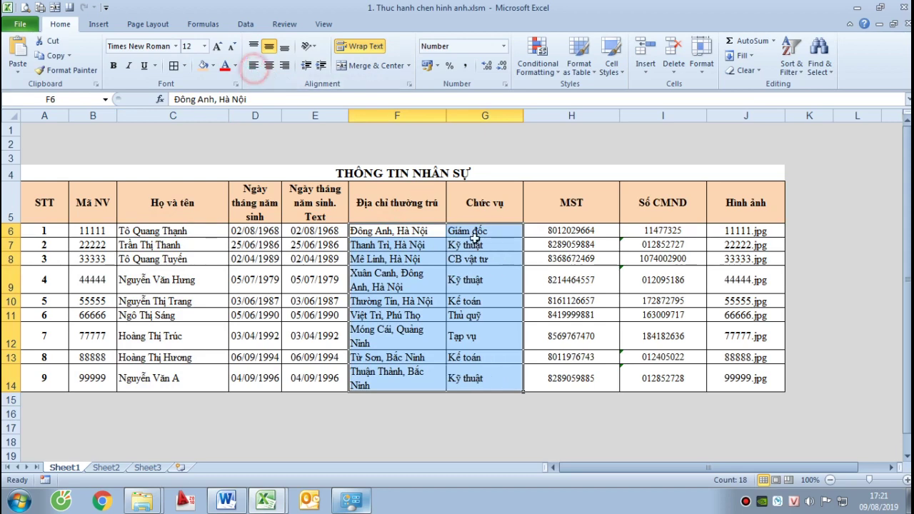
{"action": "left_click", "coordinate": [611, 315]}
Autofit columns A through J to their contents
{"action": "left_click", "coordinate": [748, 229]}
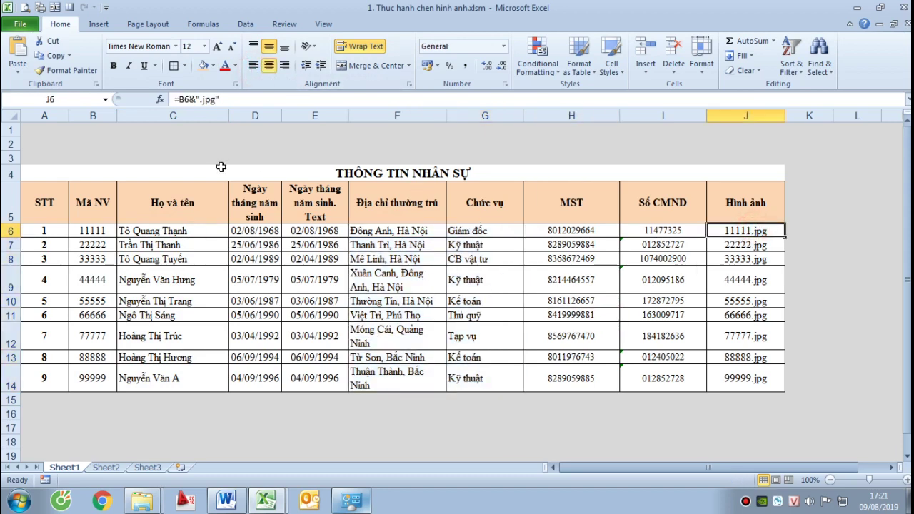
{"action": "left_click_drag", "start_coordinate": [47, 114], "coordinate": [760, 165]}
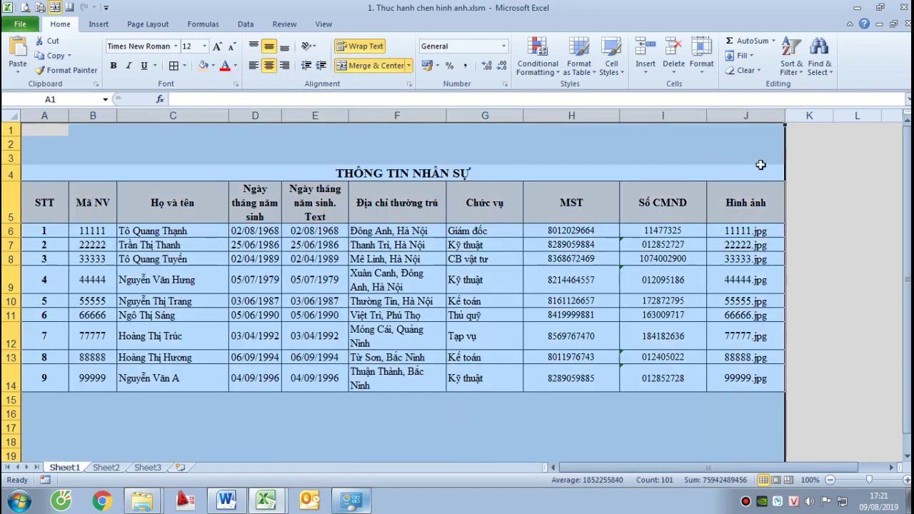
{"action": "double_click", "coordinate": [704, 118]}
Widen columns C, D, E, F, G, H and J, with J at 12.75, so addresses fit on one line
{"action": "left_click", "coordinate": [671, 277]}
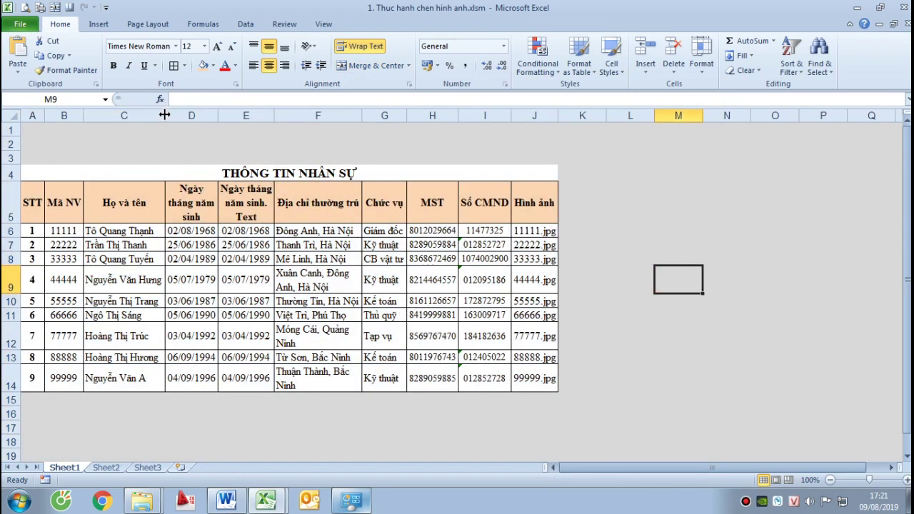
{"action": "left_click_drag", "start_coordinate": [164, 115], "coordinate": [254, 115]}
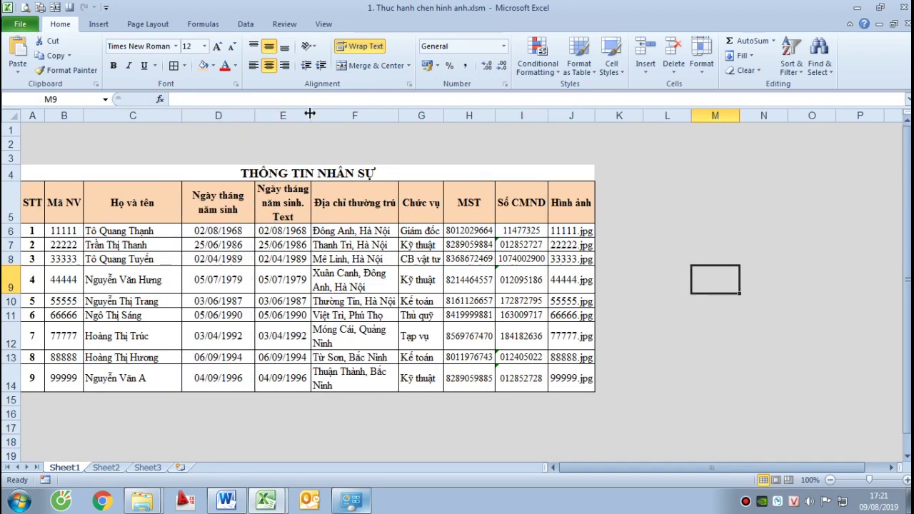
{"action": "left_click_drag", "start_coordinate": [310, 115], "coordinate": [341, 115]}
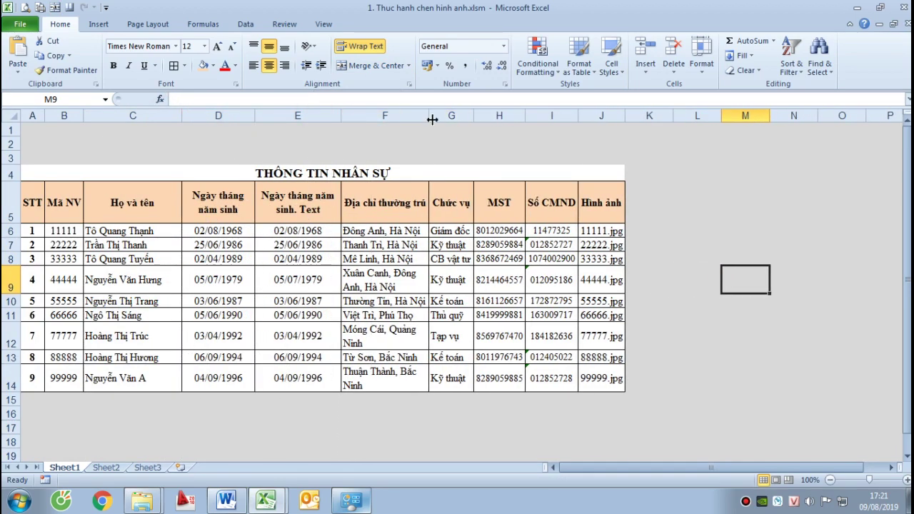
{"action": "left_click_drag", "start_coordinate": [429, 115], "coordinate": [706, 123]}
{"action": "left_click", "coordinate": [634, 114]}
{"action": "left_click", "coordinate": [770, 315]}
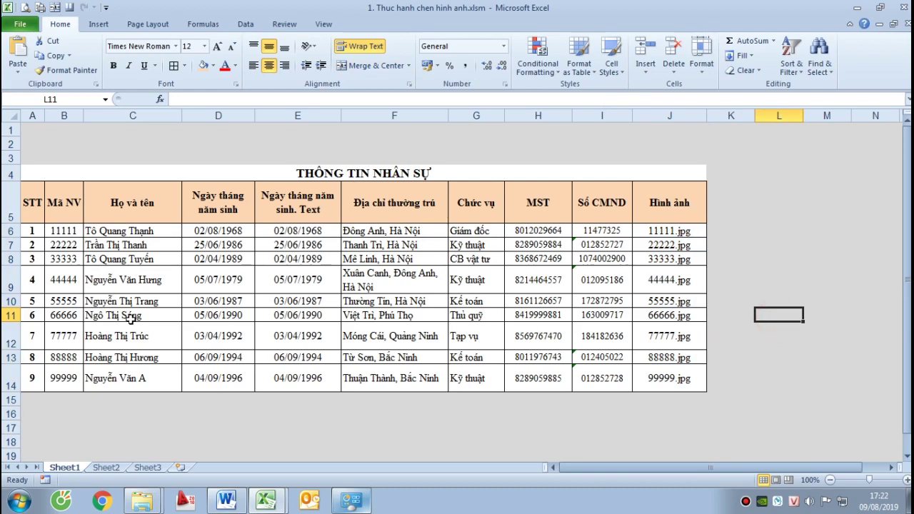
Rename the first sheet '1. Danh sach nhan vien' and colour its tab red
{"action": "right_click", "coordinate": [63, 467]}
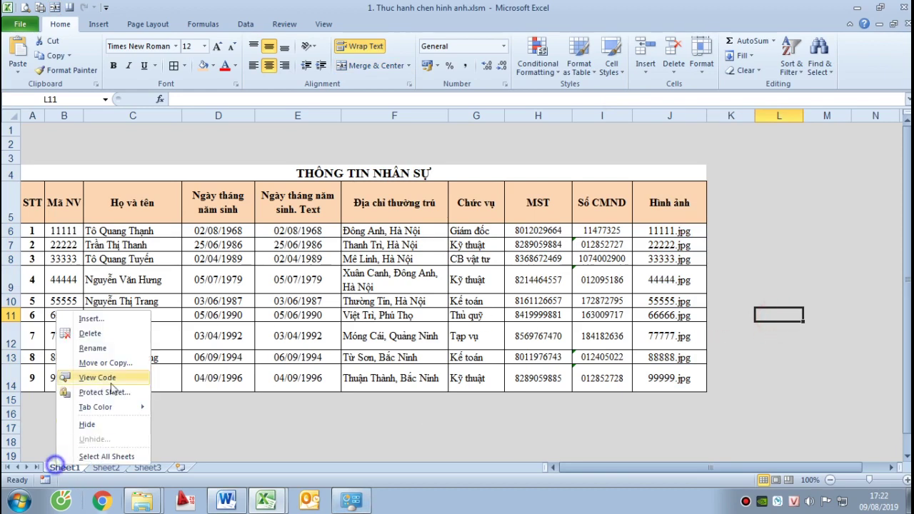
{"action": "left_click", "coordinate": [107, 348]}
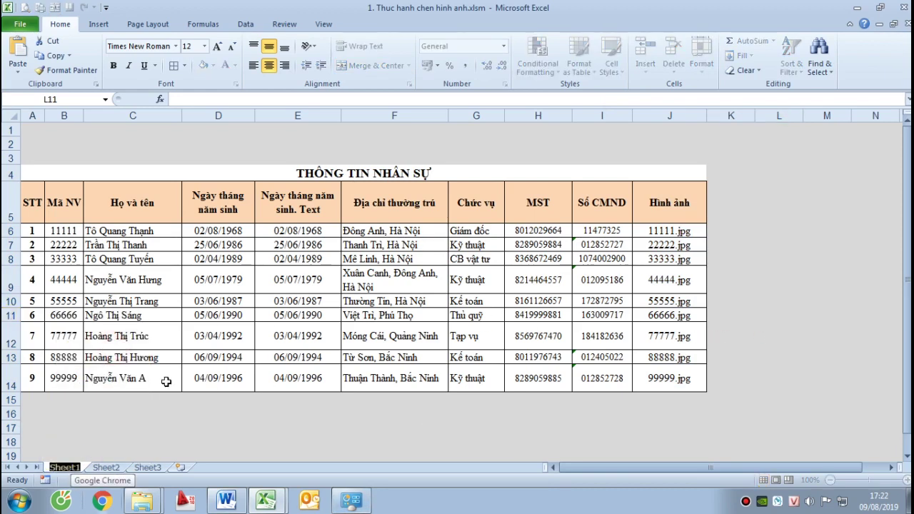
{"action": "type", "text": "1. dANH"}
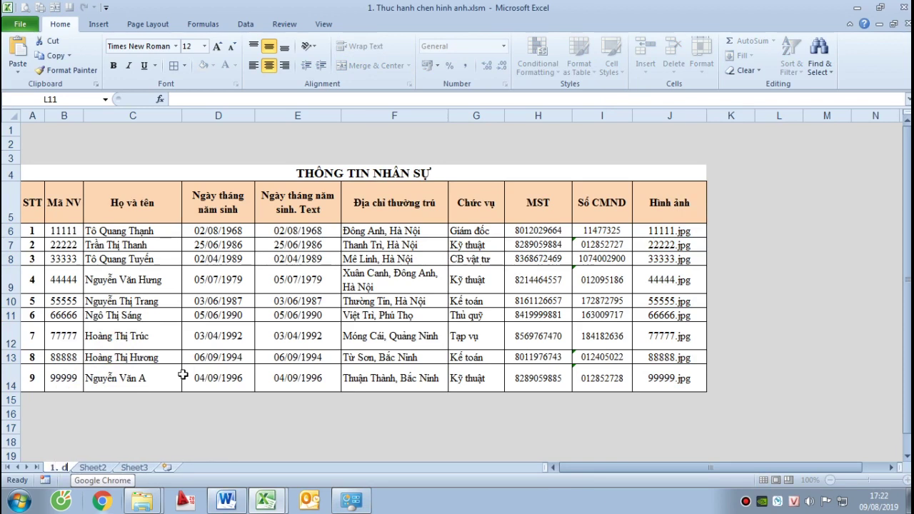
{"action": "key", "text": "BackSpace"}
{"action": "key", "text": "BackSpace"}
{"action": "key", "text": "BackSpace"}
{"action": "key", "text": "BackSpace"}
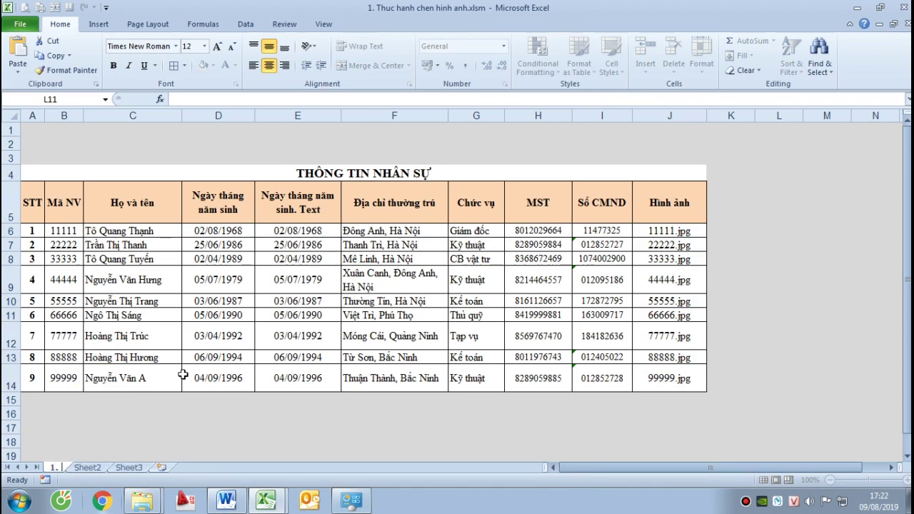
{"action": "type", "text": "Danh sac"}
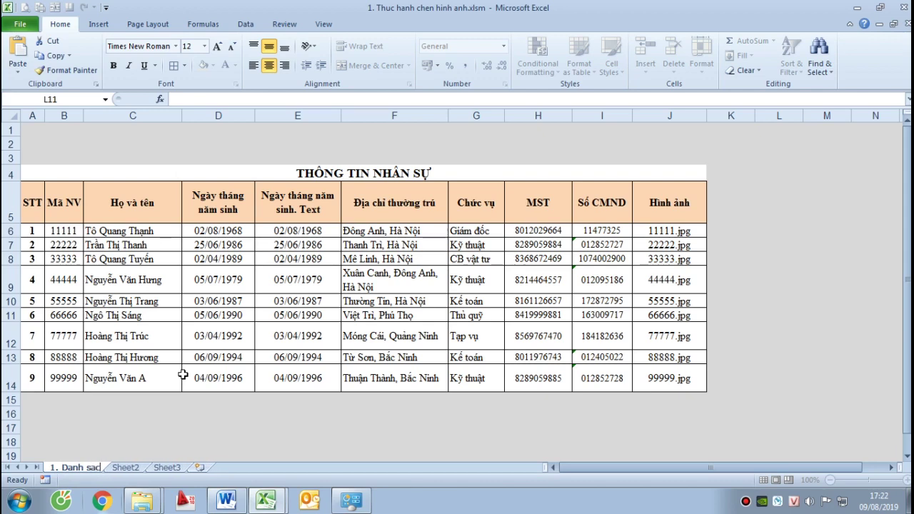
{"action": "type", "text": "h nhan vien"}
{"action": "key", "text": "Return"}
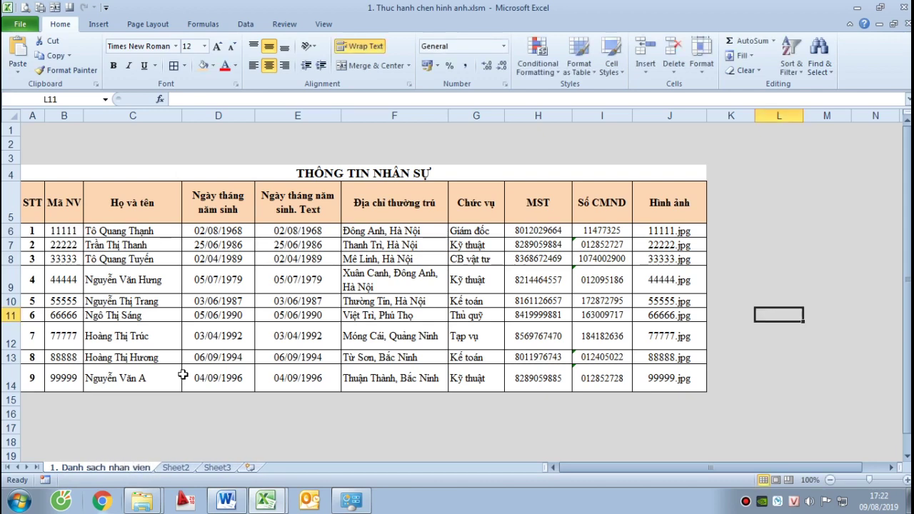
{"action": "right_click", "coordinate": [148, 471]}
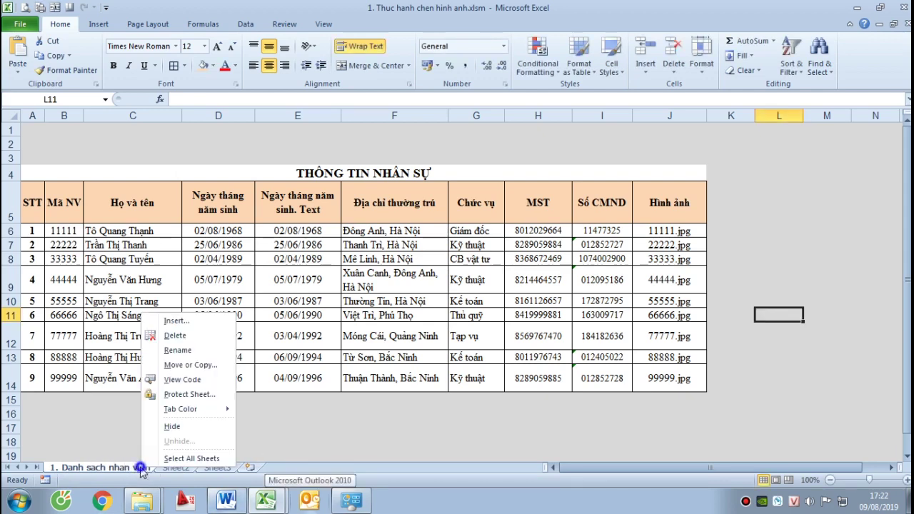
{"action": "mouse_move", "coordinate": [204, 410]}
{"action": "left_click", "coordinate": [254, 448]}
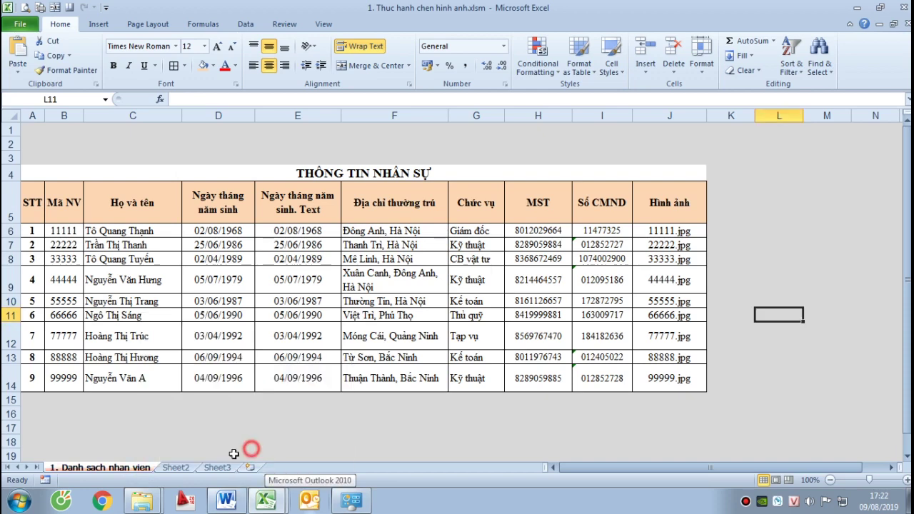
Rename the second sheet '2. Tra cuu nhan vien' and colour its tab green
{"action": "left_click", "coordinate": [171, 467]}
{"action": "right_click", "coordinate": [172, 467]}
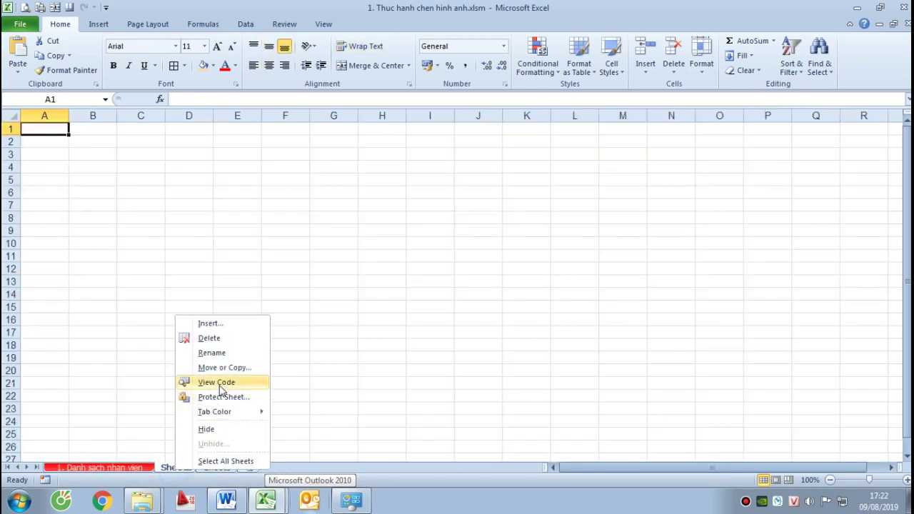
{"action": "left_click", "coordinate": [213, 351]}
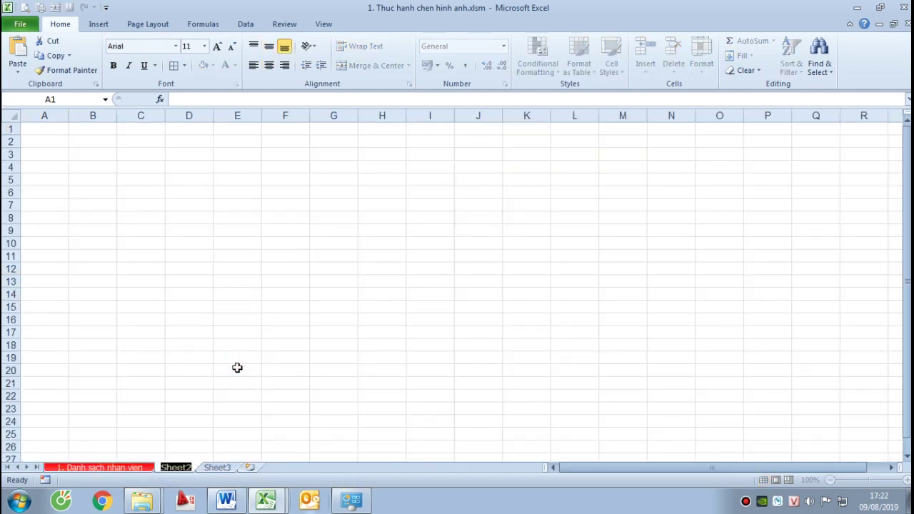
{"action": "type", "text": "2. Tra"}
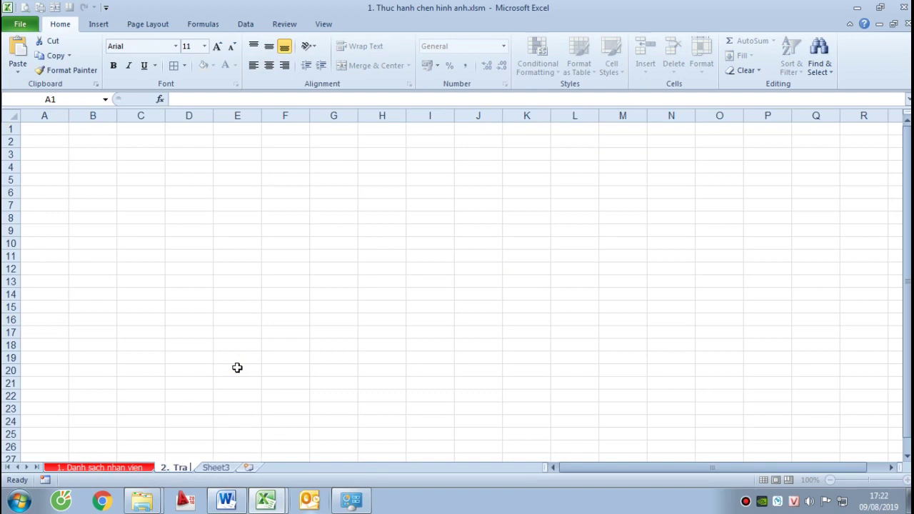
{"action": "type", "text": " cuu nhan"}
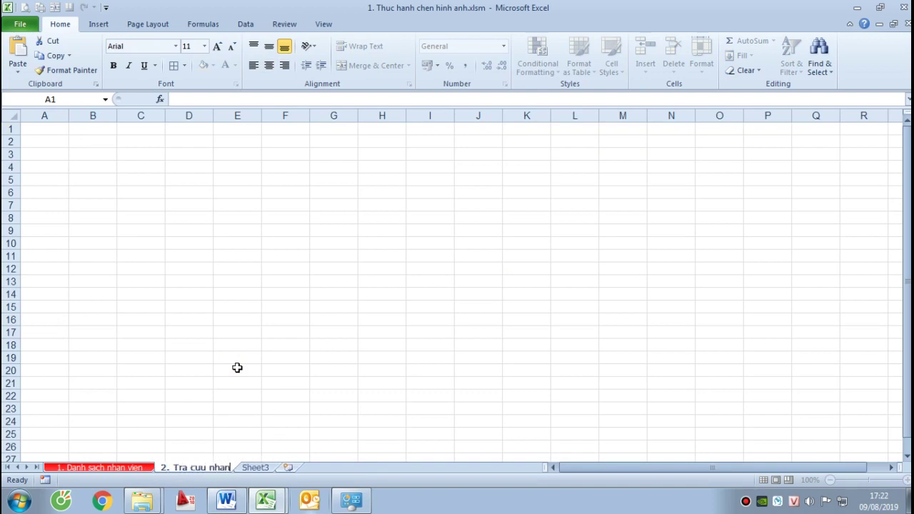
{"action": "type", "text": " vien"}
{"action": "key", "text": "Return"}
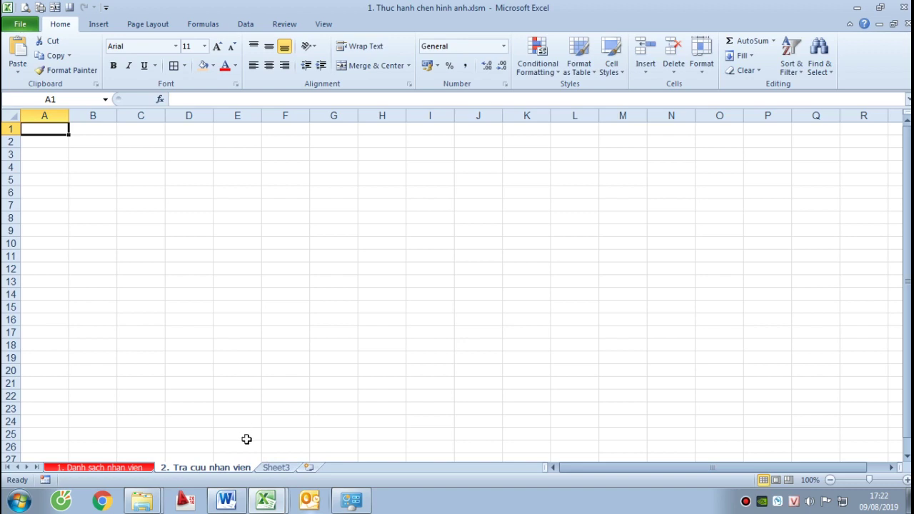
{"action": "right_click", "coordinate": [237, 464]}
{"action": "mouse_move", "coordinate": [318, 405]}
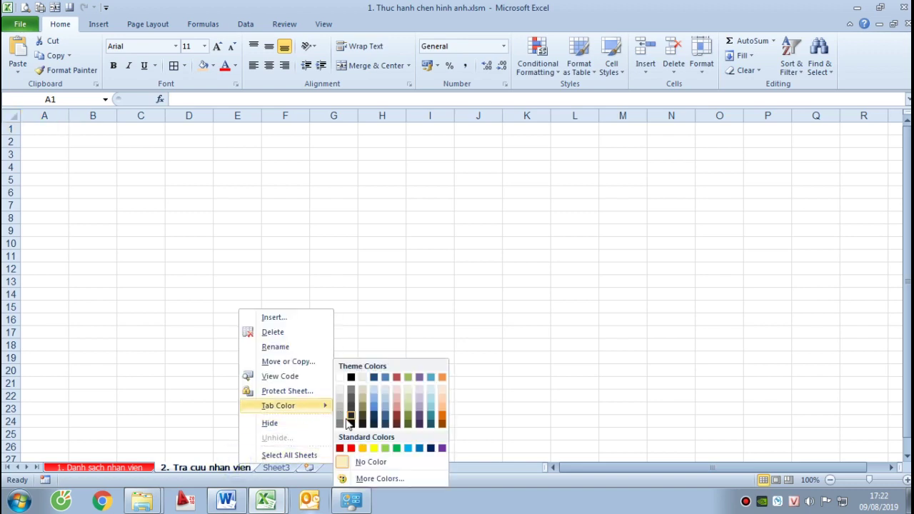
{"action": "left_click", "coordinate": [396, 447]}
{"action": "left_click", "coordinate": [132, 468]}
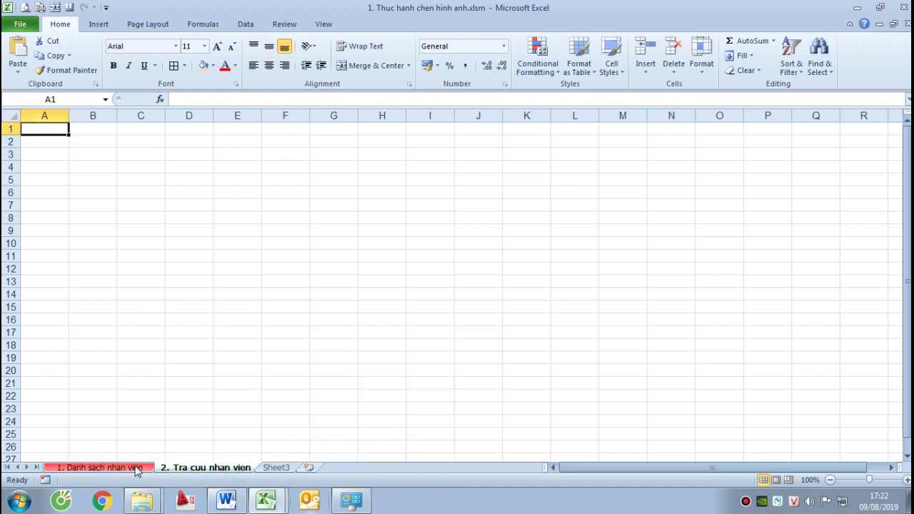
Set the entire lookup sheet to Times New Roman, size 12
{"action": "left_click", "coordinate": [207, 468]}
{"action": "left_click", "coordinate": [196, 218]}
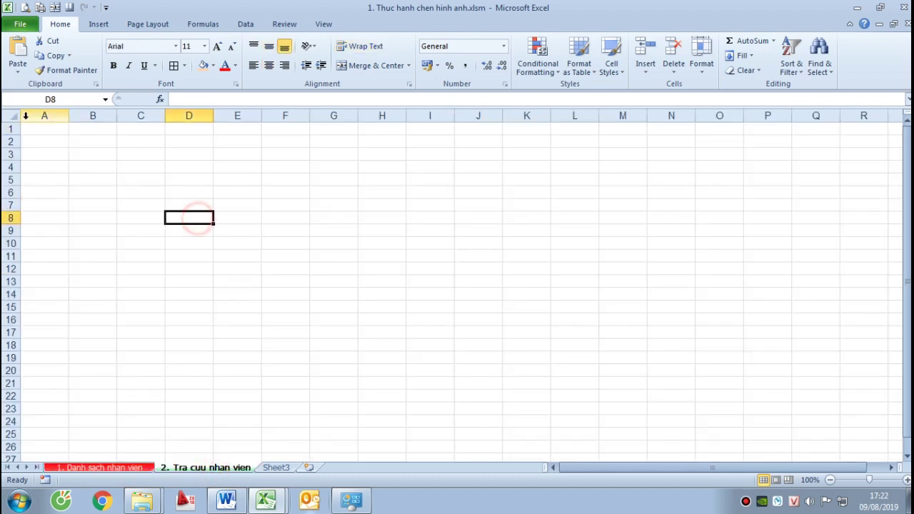
{"action": "left_click", "coordinate": [11, 121]}
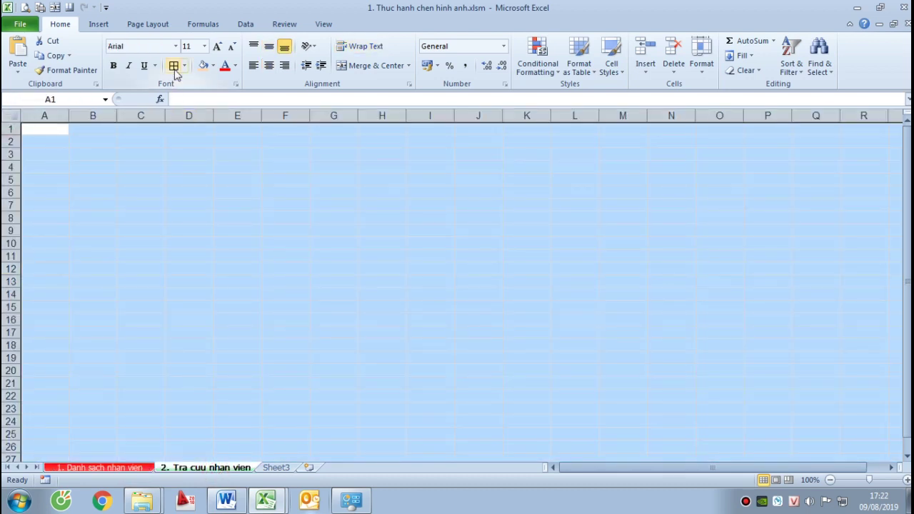
{"action": "left_click", "coordinate": [12, 118]}
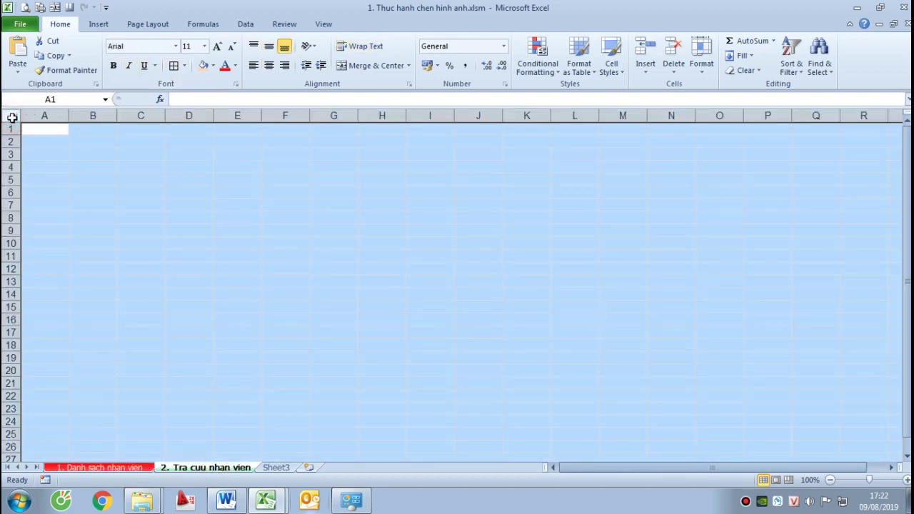
{"action": "left_click", "coordinate": [175, 47]}
{"action": "left_click", "coordinate": [185, 80]}
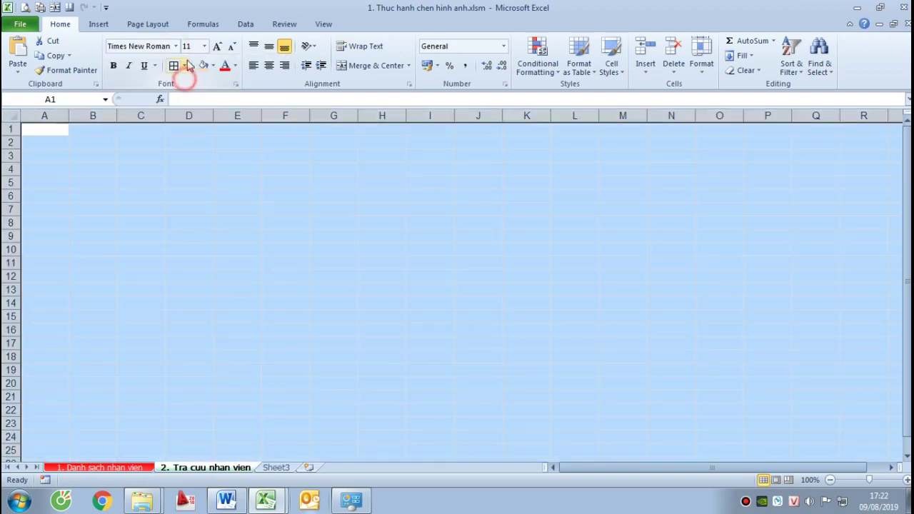
{"action": "left_click", "coordinate": [190, 46]}
{"action": "type", "text": "12"}
{"action": "key", "text": "Return"}
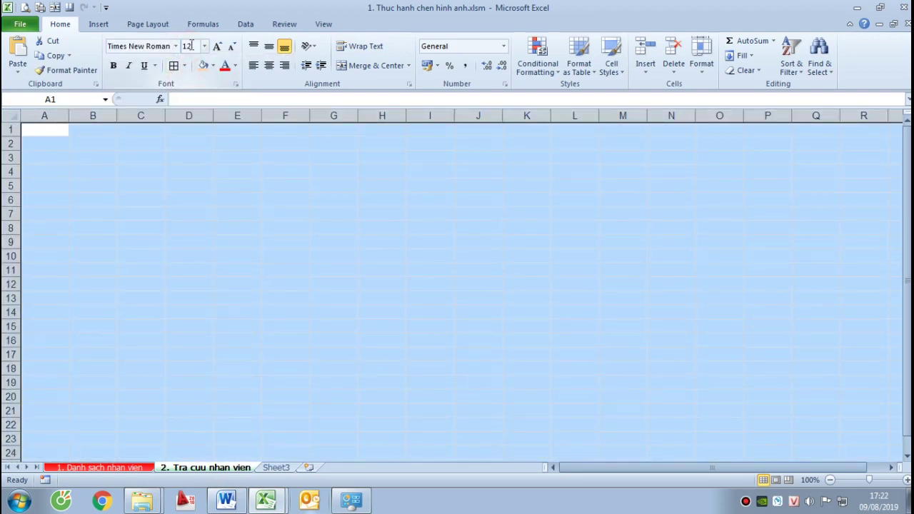
Centre all cells horizontally and vertically and turn on Wrap text
{"action": "key", "text": "ctrl+1"}
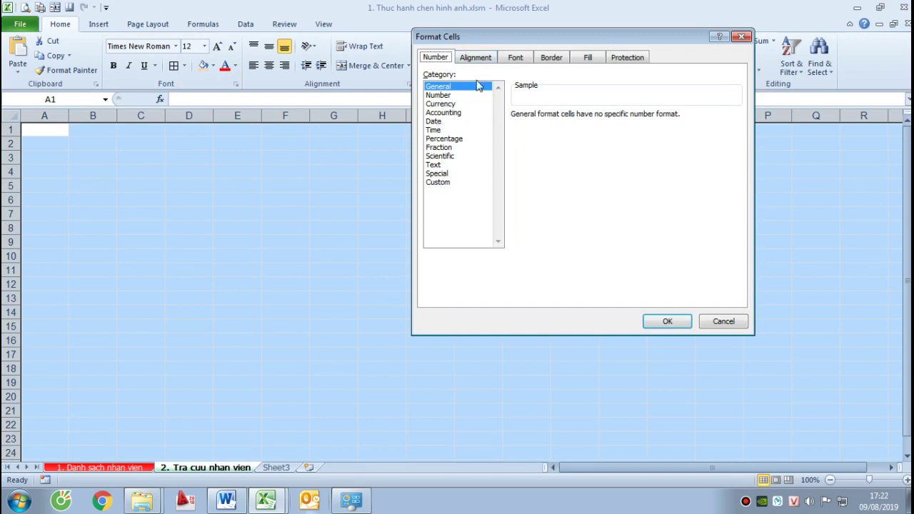
{"action": "left_click", "coordinate": [471, 60]}
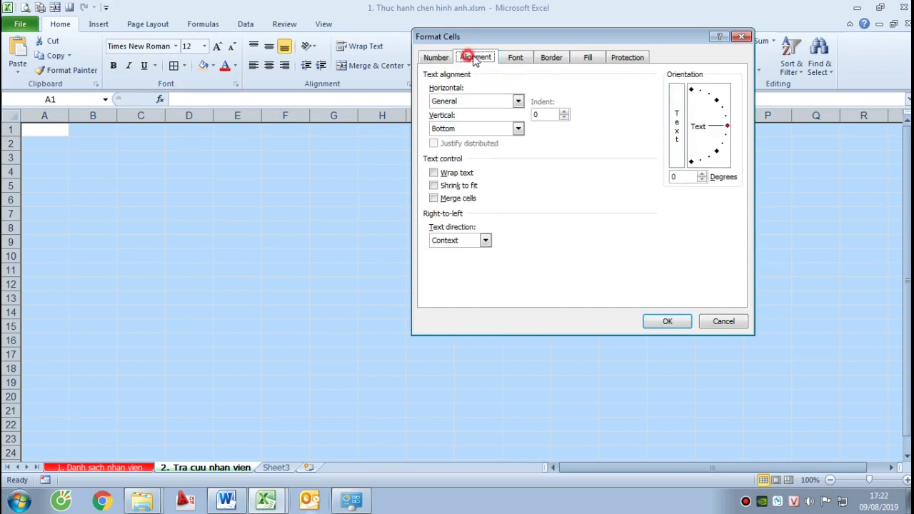
{"action": "left_click", "coordinate": [469, 129]}
{"action": "left_click", "coordinate": [465, 125]}
{"action": "left_click", "coordinate": [462, 100]}
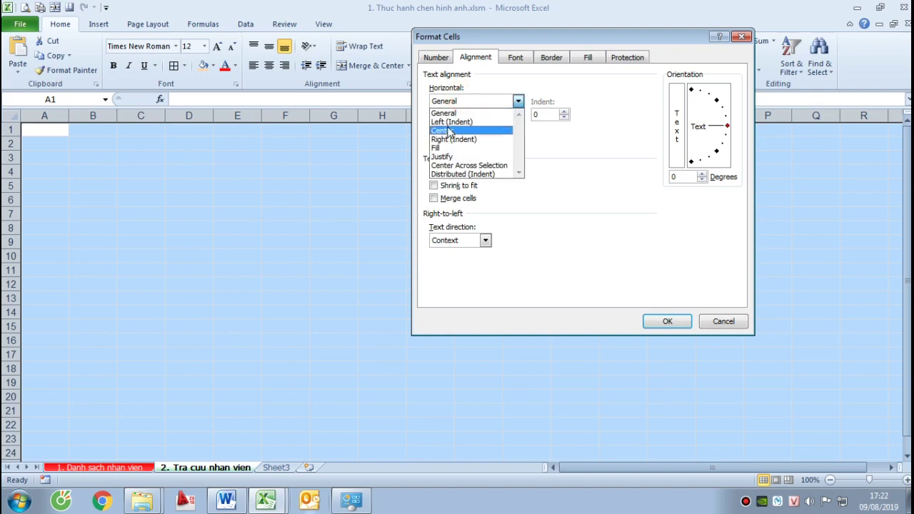
{"action": "left_click", "coordinate": [448, 130]}
{"action": "left_click", "coordinate": [433, 173]}
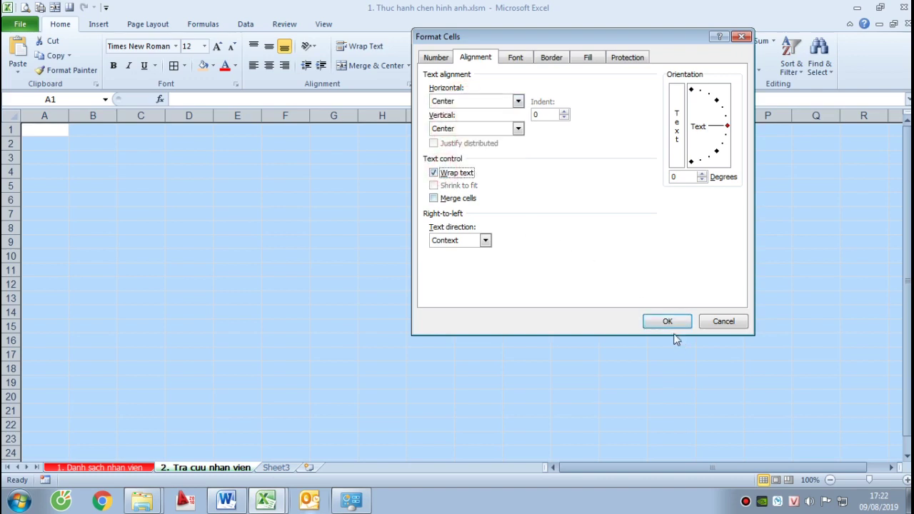
{"action": "left_click", "coordinate": [665, 322]}
{"action": "left_click", "coordinate": [123, 171]}
{"action": "left_click", "coordinate": [45, 176]}
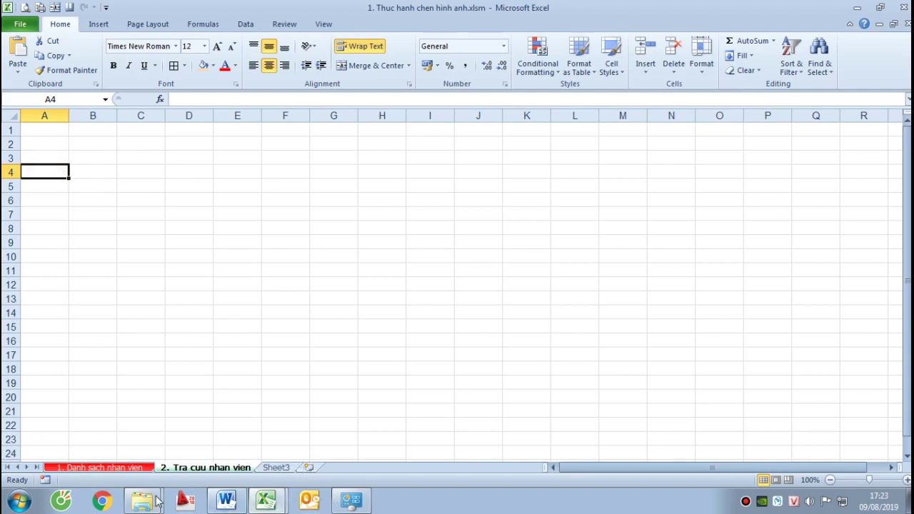
Check the merged company name cell B4 in the finished example workbook, then return
{"action": "left_click", "coordinate": [266, 500]}
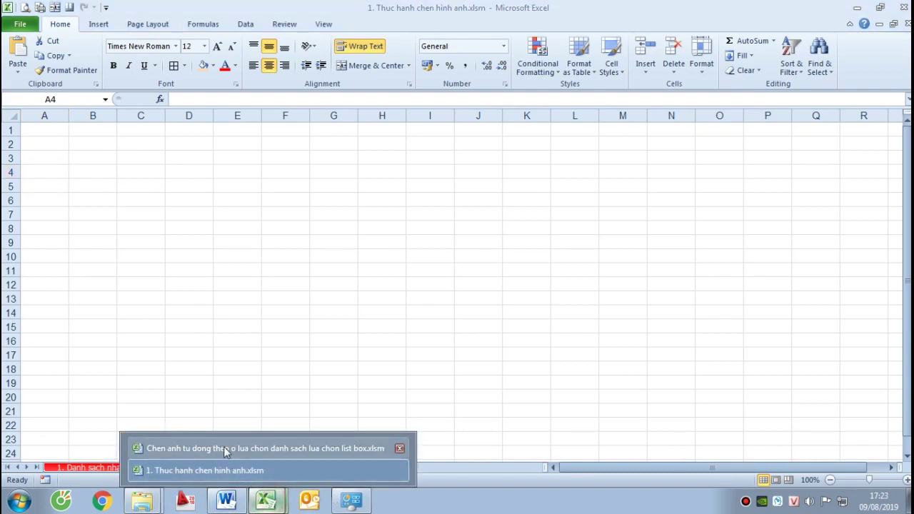
{"action": "left_click", "coordinate": [224, 447]}
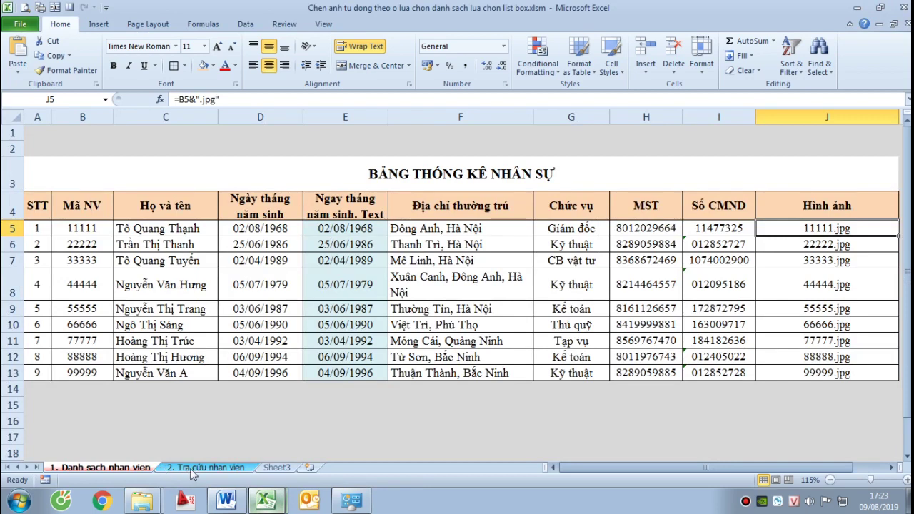
{"action": "left_click", "coordinate": [191, 467]}
{"action": "left_click", "coordinate": [135, 178]}
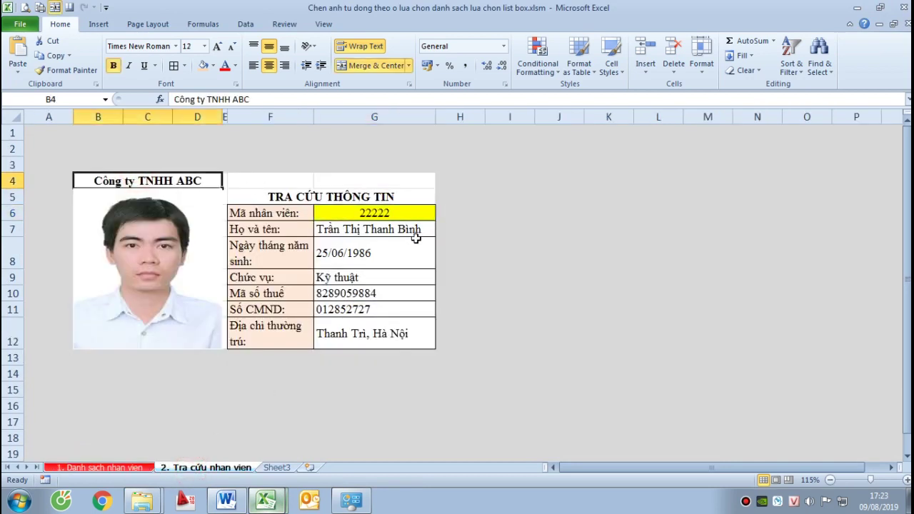
{"action": "left_click", "coordinate": [267, 501]}
{"action": "left_click", "coordinate": [328, 467]}
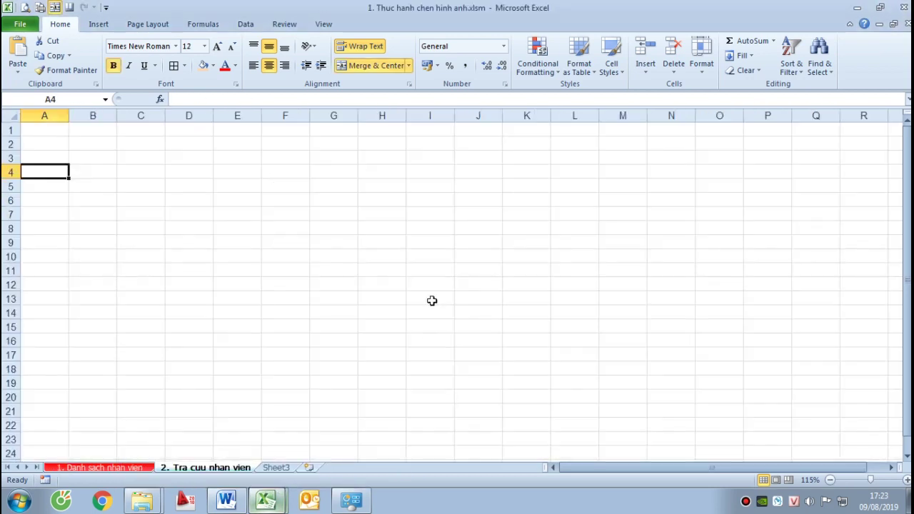
Merge B4:D4 and enter the company name 'CÔNG TY TNHH ABC'
{"action": "left_click", "coordinate": [98, 173]}
{"action": "left_click_drag", "start_coordinate": [98, 173], "coordinate": [189, 173]}
{"action": "left_click", "coordinate": [378, 65]}
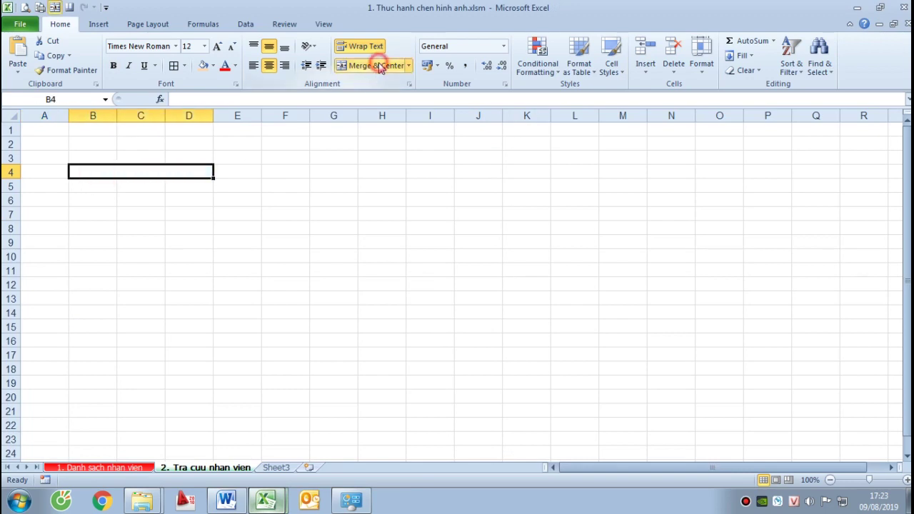
{"action": "type", "text": "C"}
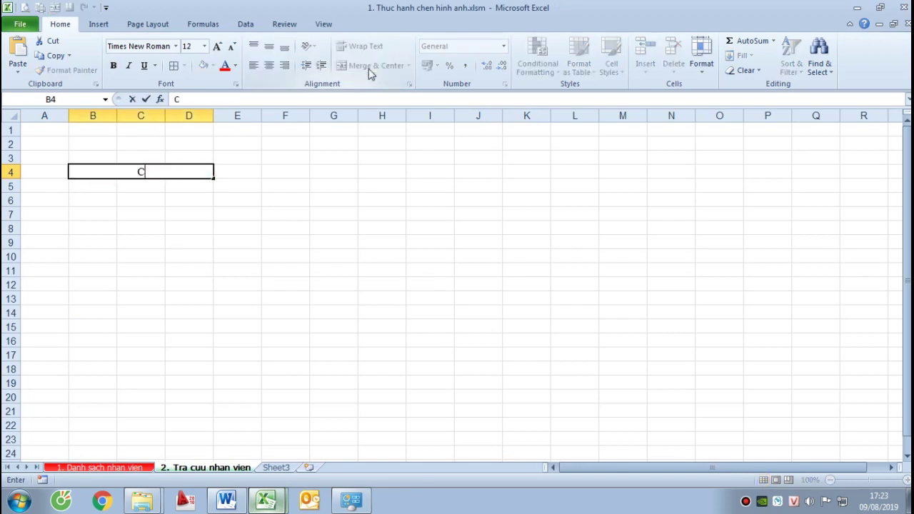
{"action": "type", "text": "ÔNG TY TNHH "}
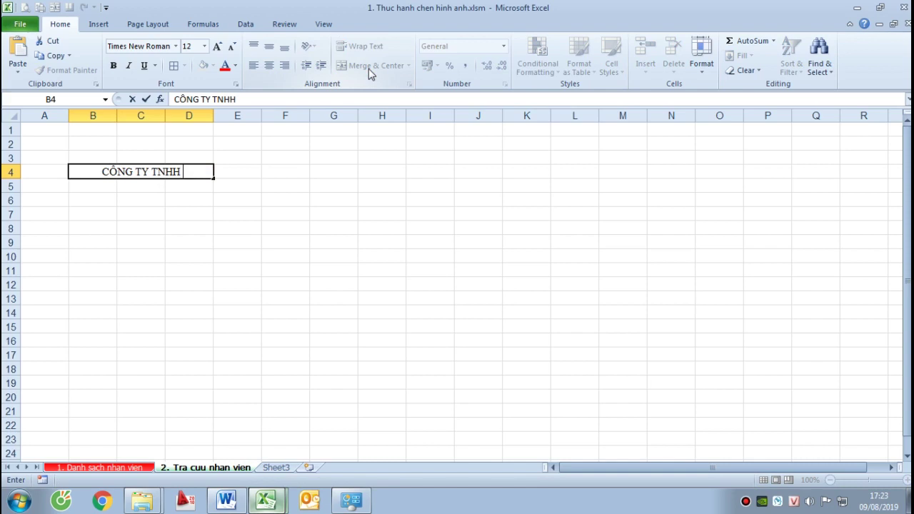
{"action": "type", "text": "ABC"}
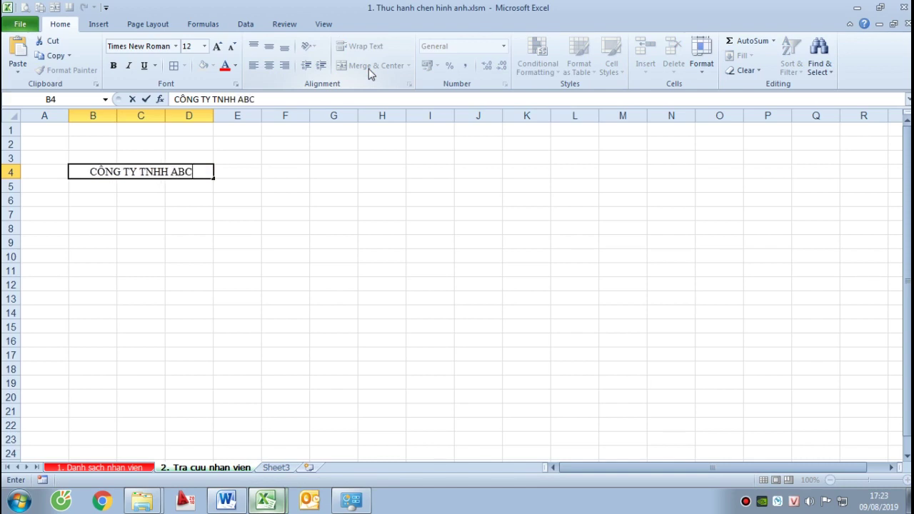
{"action": "key", "text": "Return"}
{"action": "key", "text": "Up"}
{"action": "key", "text": "Right"}
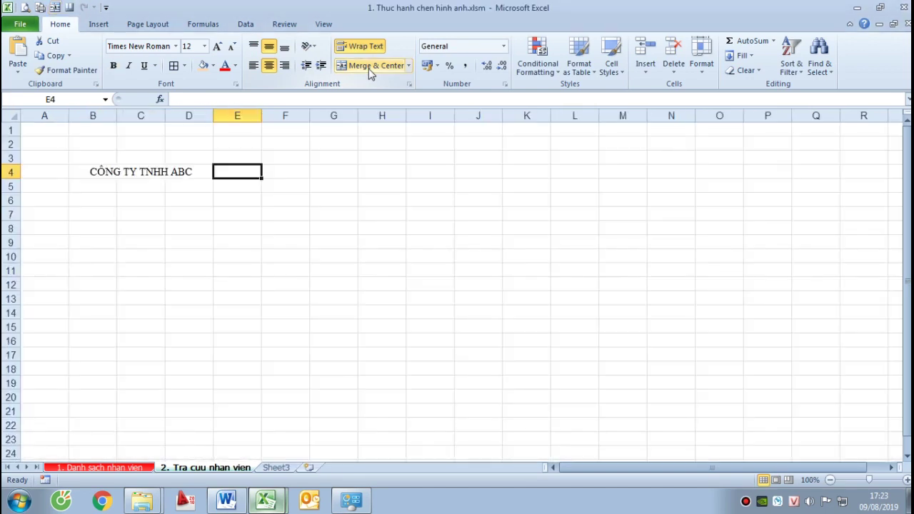
{"action": "key", "text": "Down"}
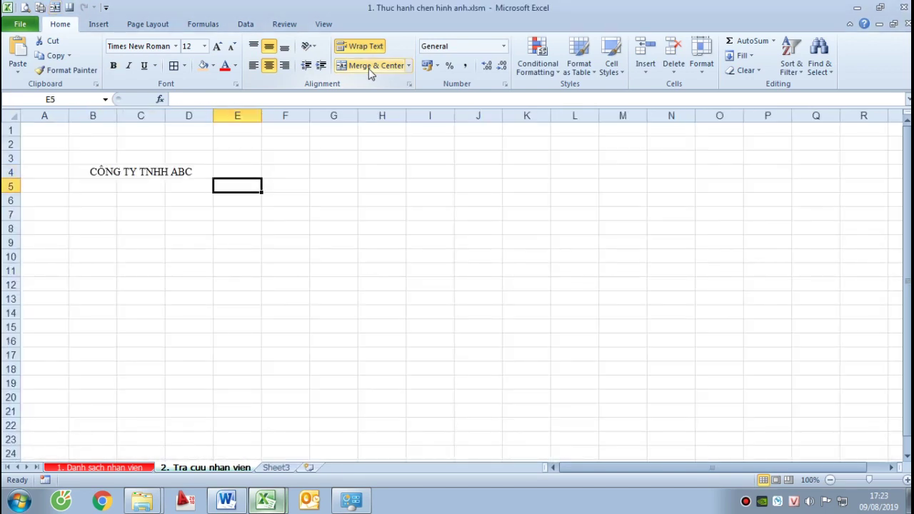
{"action": "key", "text": "shift+Right"}
{"action": "key", "text": "shift+Right"}
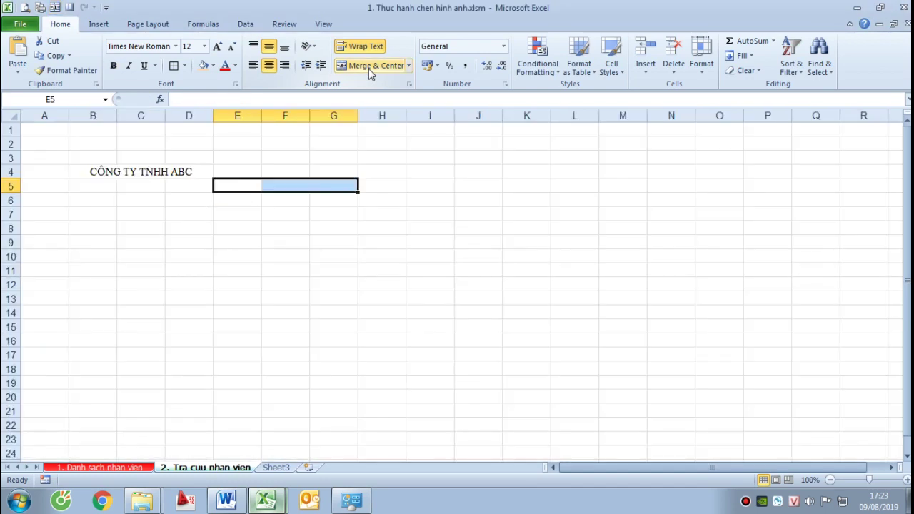
Merge E5:F5 and enter the title 'TRA CỨU THÔNG TIN'
{"action": "key", "text": "Left"}
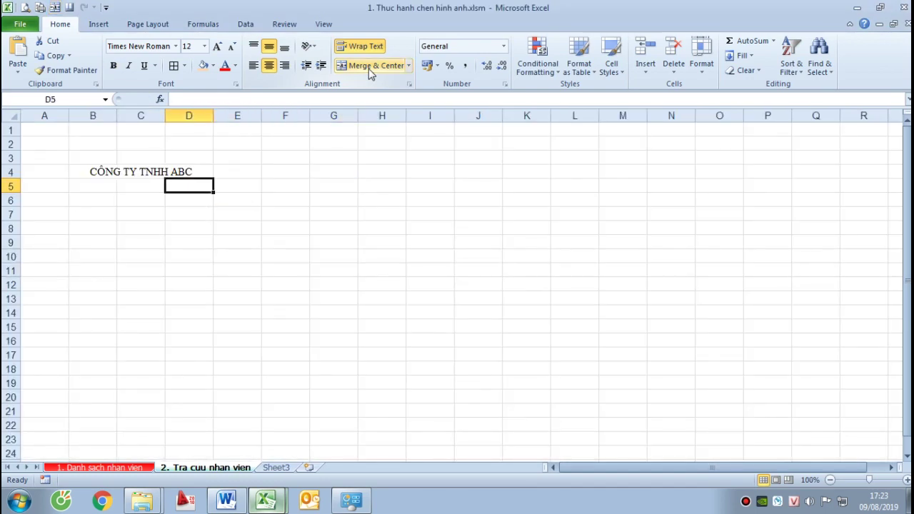
{"action": "key", "text": "Right"}
{"action": "key", "text": "shift+Right"}
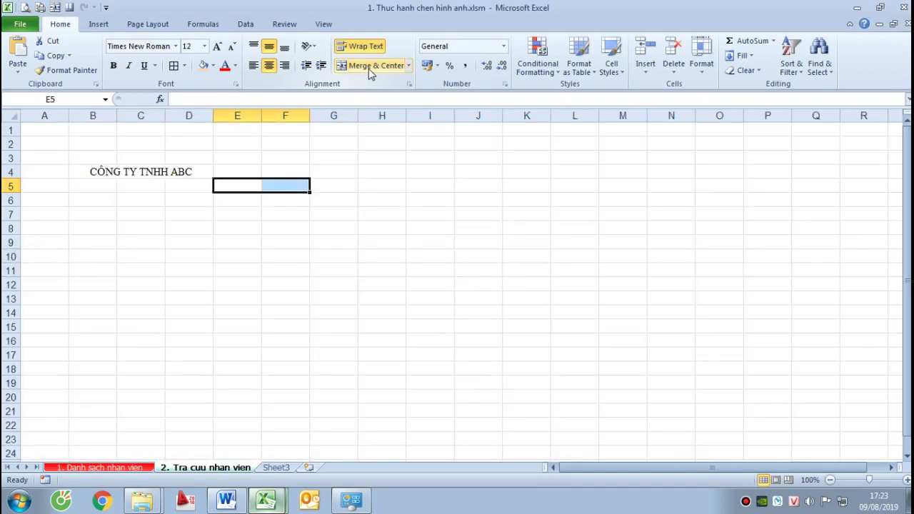
{"action": "left_click", "coordinate": [368, 66]}
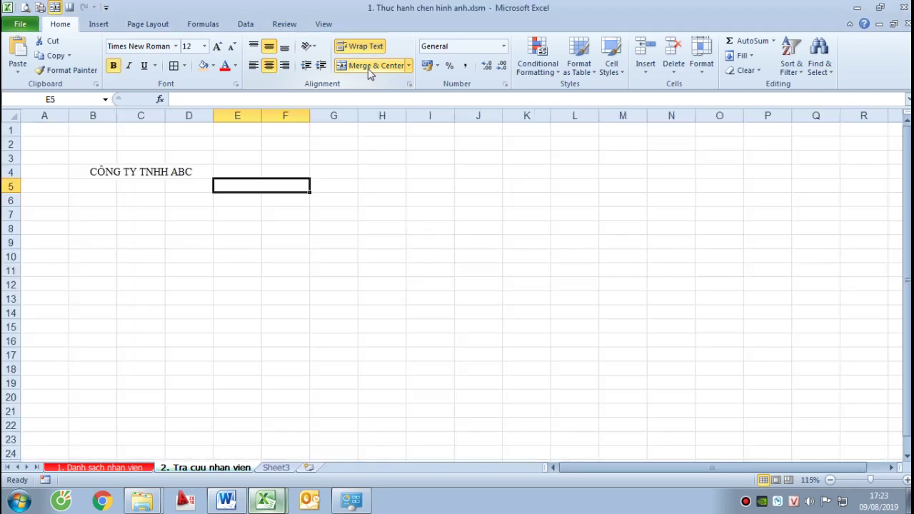
{"action": "type", "text": "TRA "}
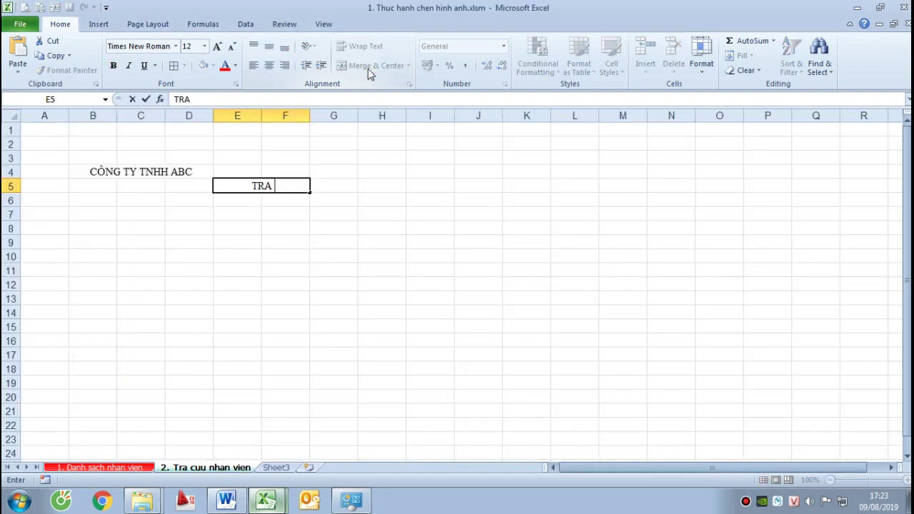
{"action": "type", "text": "CƯU THÔNG TIN"}
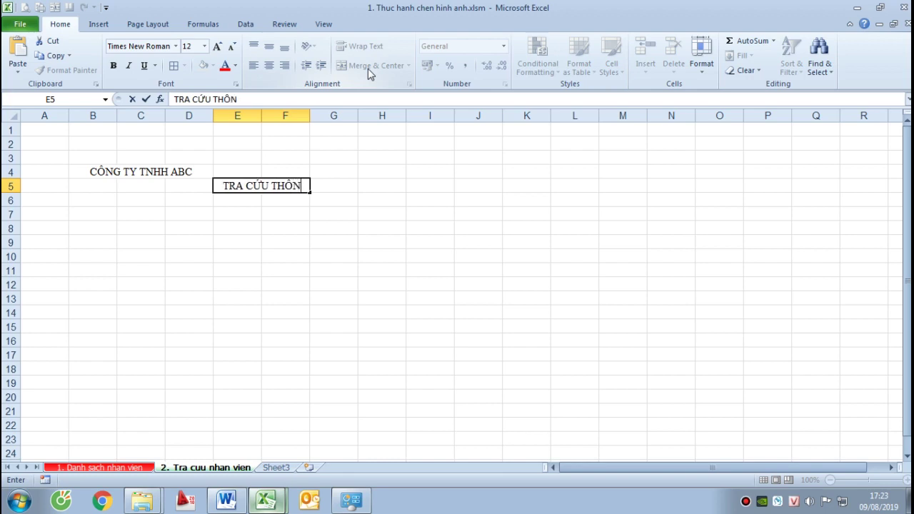
{"action": "key", "text": "Return"}
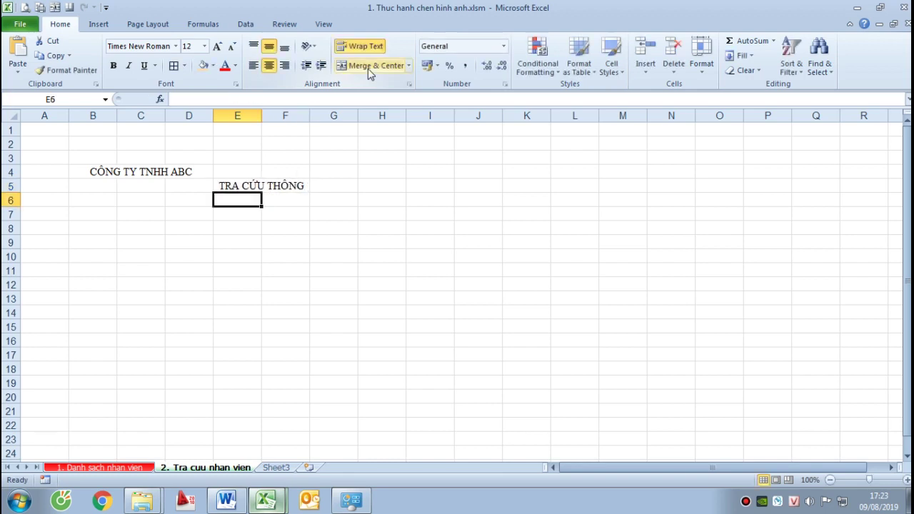
Widen column F so the merged title fits
{"action": "left_click", "coordinate": [234, 185]}
{"action": "left_click_drag", "start_coordinate": [309, 117], "coordinate": [362, 161]}
{"action": "left_click", "coordinate": [287, 213]}
{"action": "left_click", "coordinate": [285, 184]}
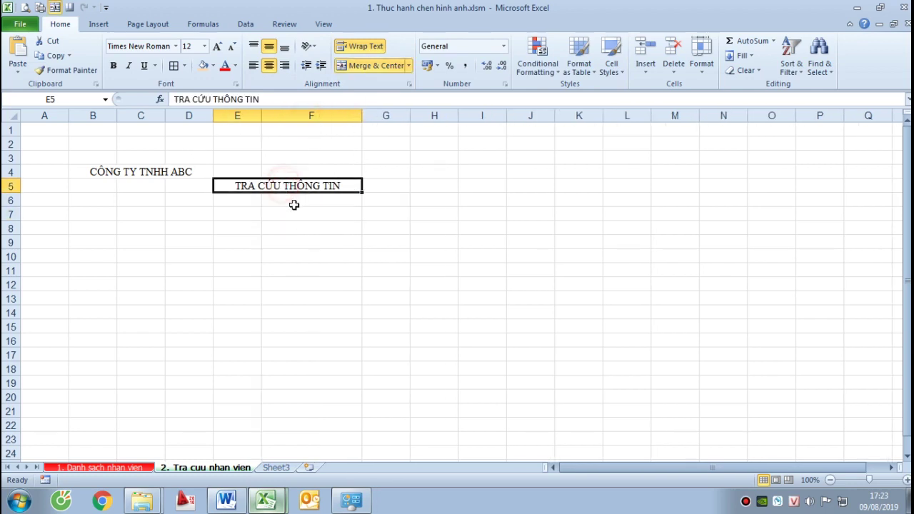
{"action": "left_click", "coordinate": [229, 204]}
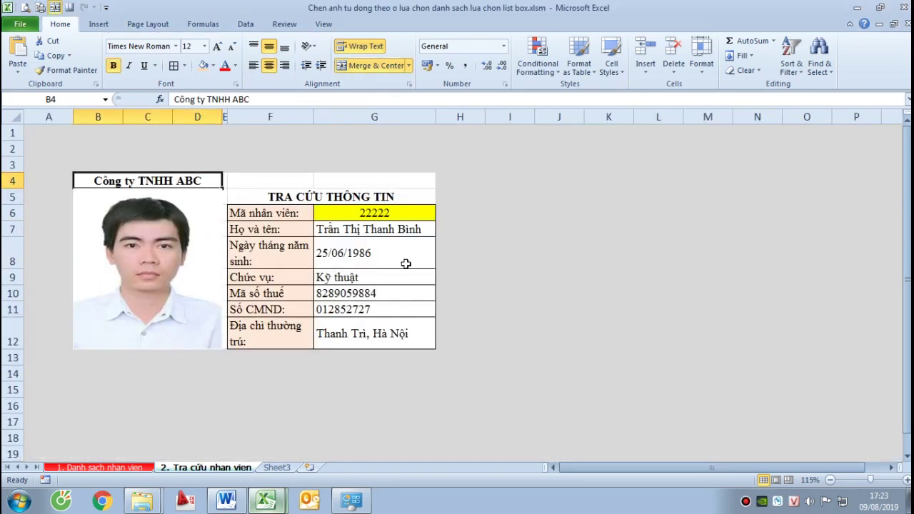
{"action": "key", "text": "alt+Tab"}
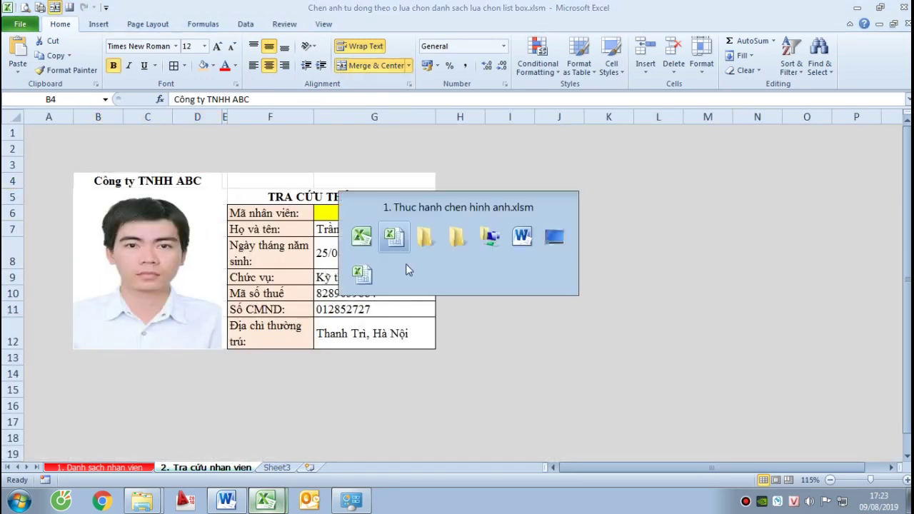
Enter 'Mã nhân viên:' in E6 and 'Họ và tên:' in E7
{"action": "type", "text": "mA"}
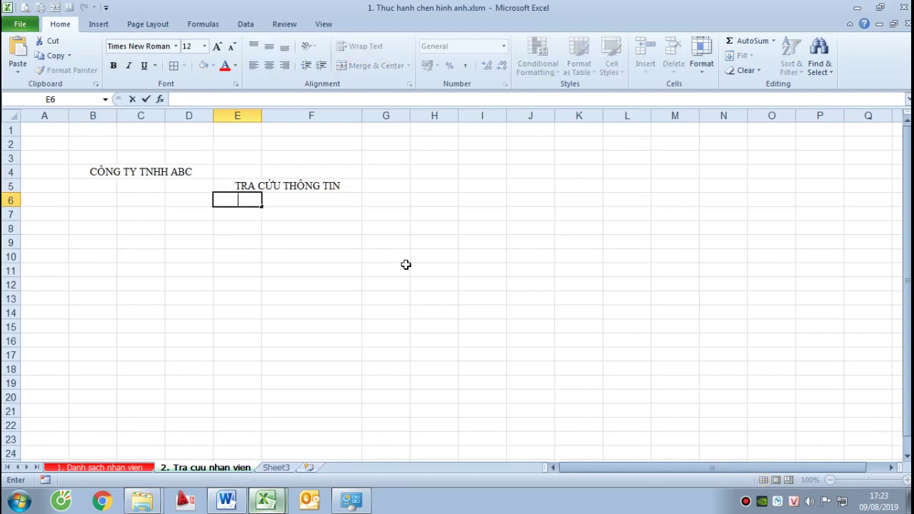
{"action": "type", "text": " nhân viên:"}
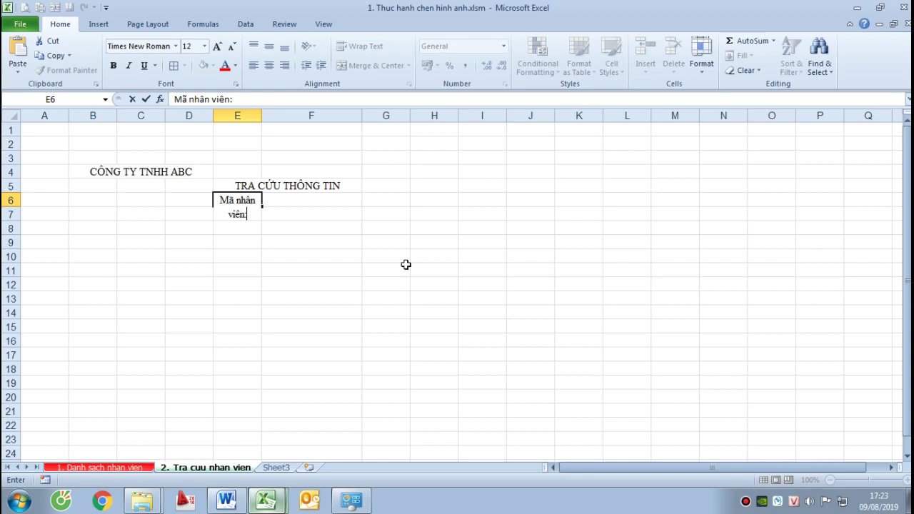
{"action": "key", "text": "Return"}
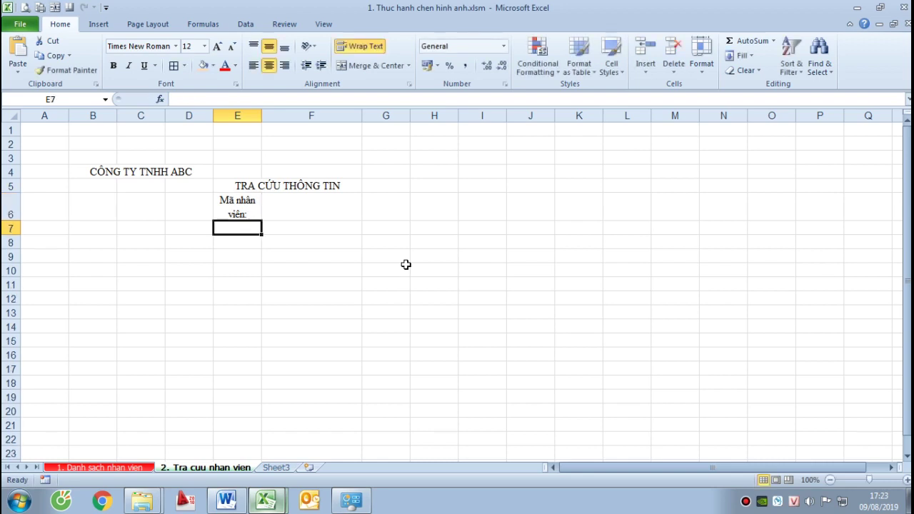
{"action": "key", "text": "alt+Tab"}
{"action": "key", "text": "alt+Tab"}
{"action": "type", "text": "Hô"}
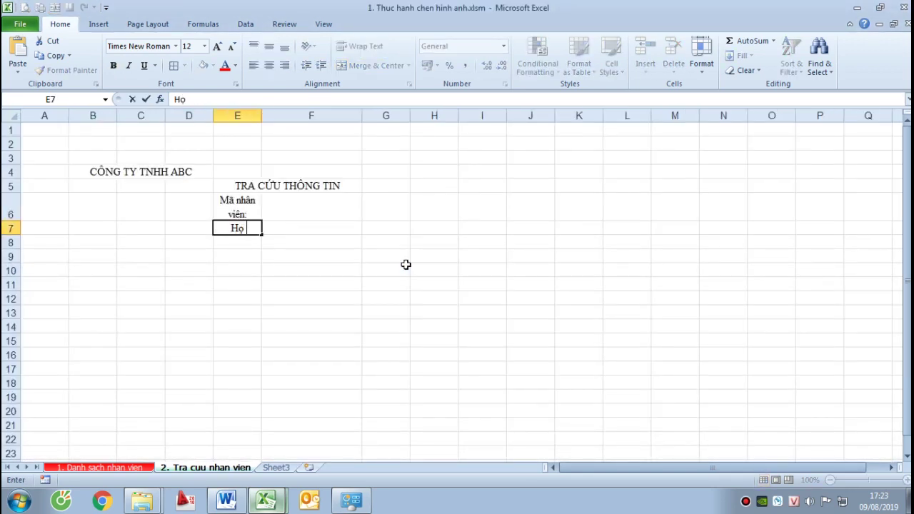
{"action": "type", "text": " và teên"}
{"action": "key", "text": "Return"}
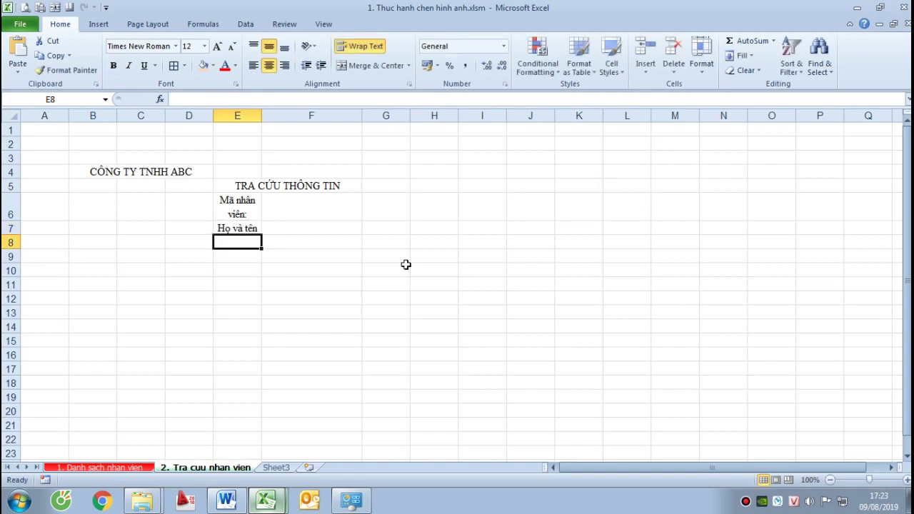
{"action": "key", "text": "alt+Tab"}
{"action": "key", "text": "alt+Tab"}
{"action": "key", "text": "Up"}
{"action": "key", "text": "F2"}
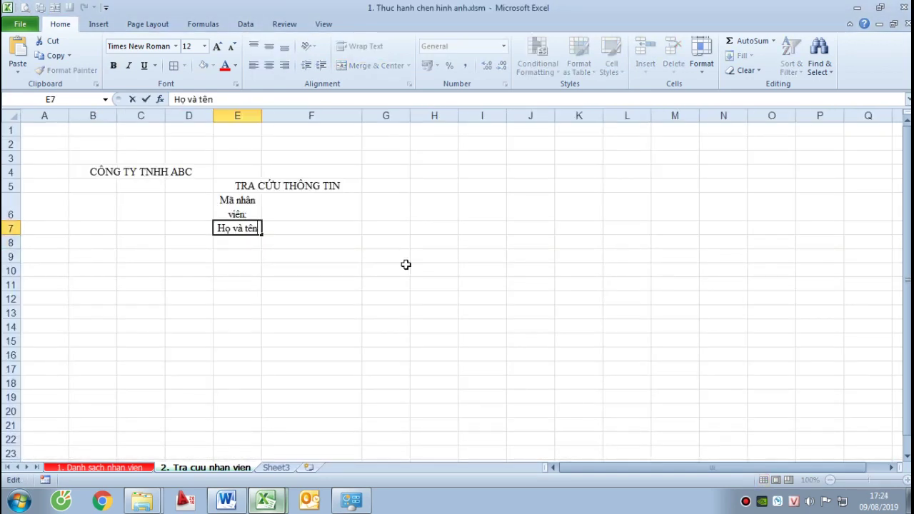
{"action": "type", "text": ":"}
{"action": "key", "text": "Return"}
{"action": "key", "text": "alt+Tab"}
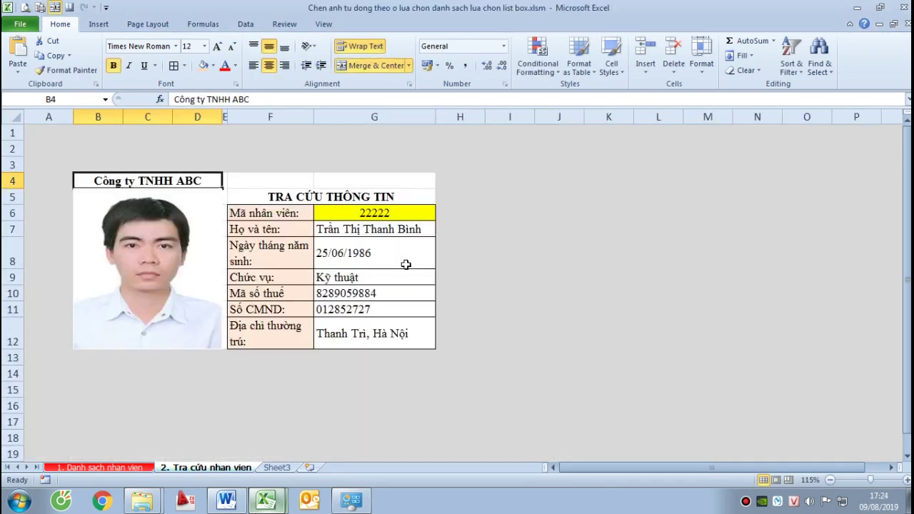
{"action": "key", "text": "alt+Tab"}
Enter the date of birth, 'Chức vụ', 'Mã số thuế' and 'Số CMND' labels in E8 to E11
{"action": "type", "text": "Ngày"}
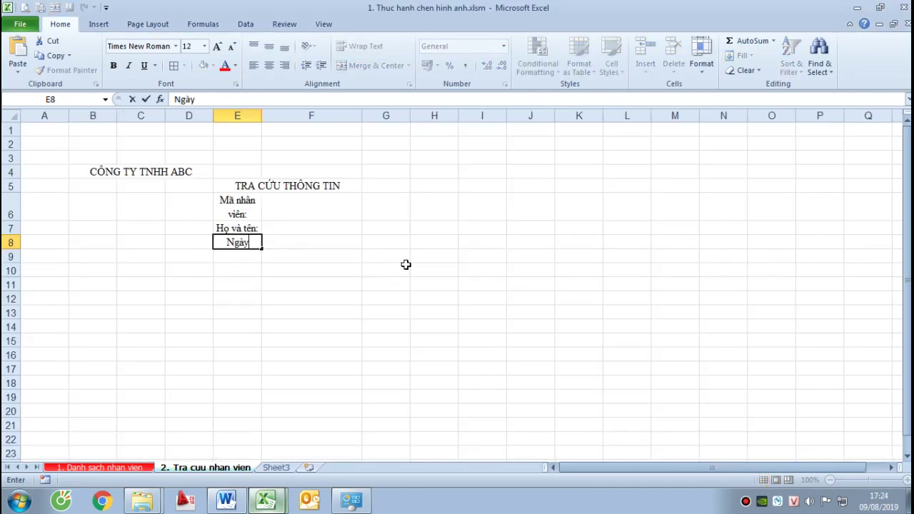
{"action": "type", "text": " tháng năm sinh:"}
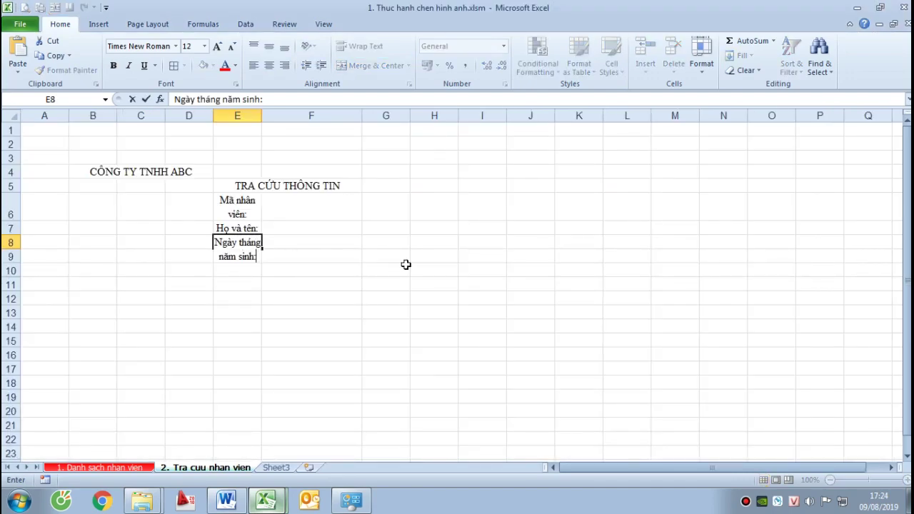
{"action": "key", "text": "Return"}
{"action": "key", "text": "alt+Tab"}
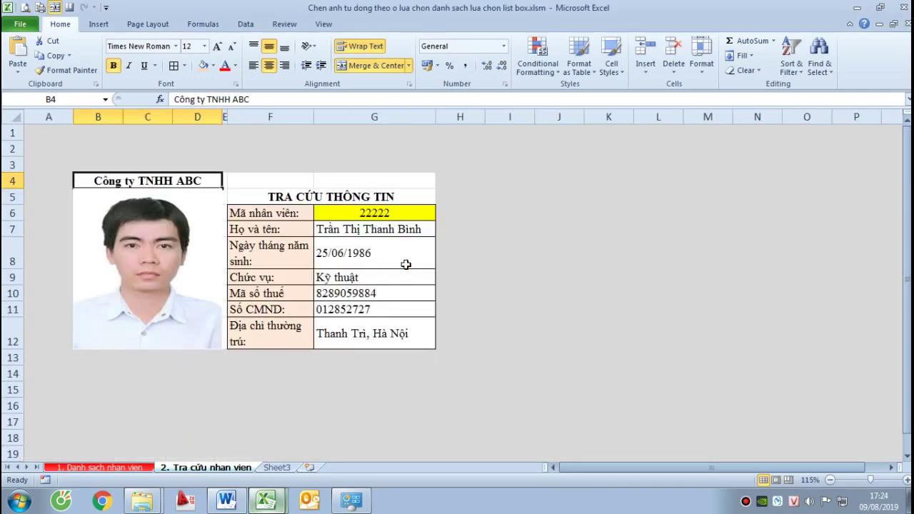
{"action": "key", "text": "alt+Tab"}
{"action": "type", "text": "C"}
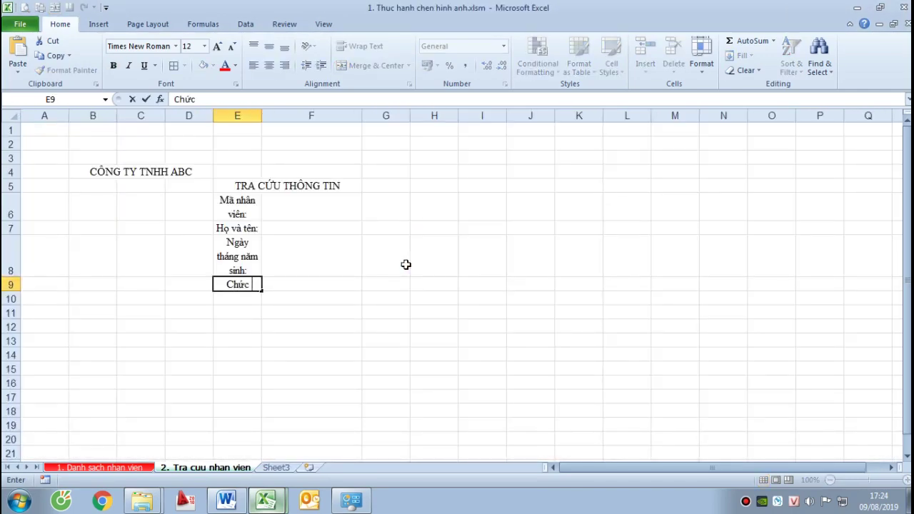
{"action": "key", "text": "Return"}
{"action": "key", "text": "alt+Tab"}
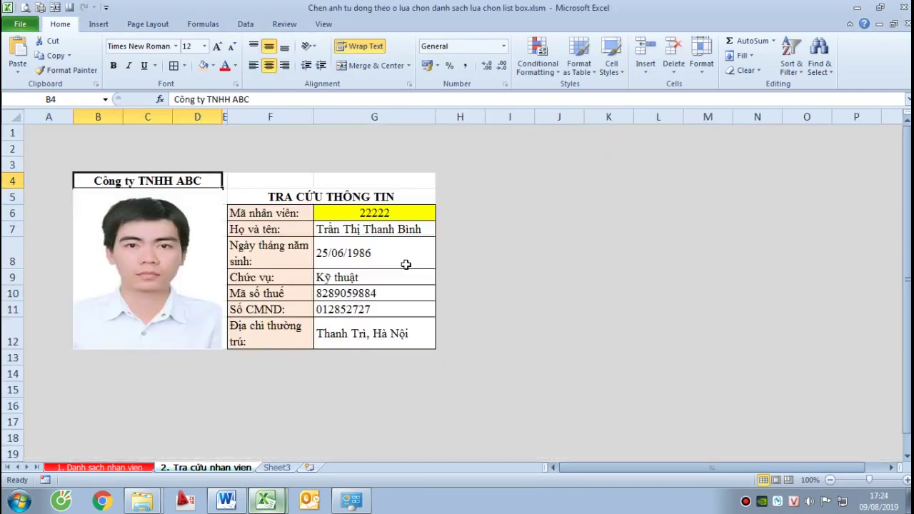
{"action": "key", "text": "alt+Tab"}
{"action": "type", "text": "Mã"}
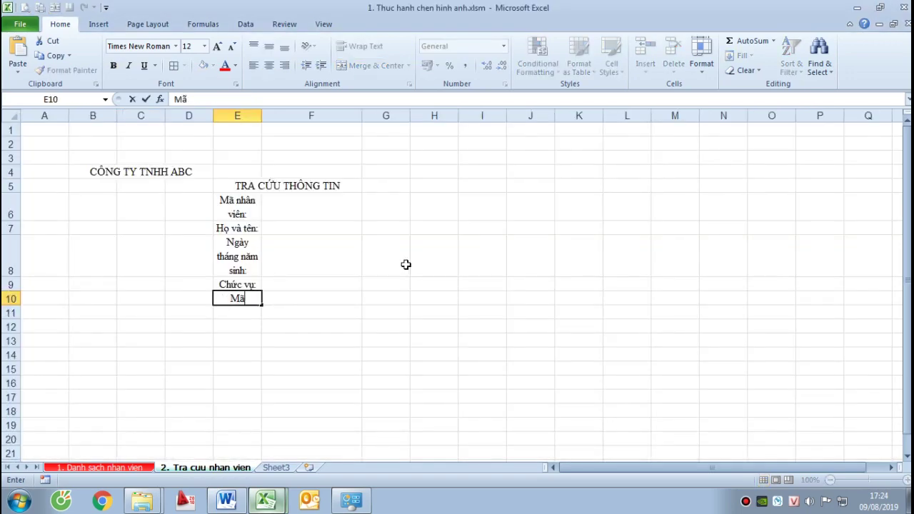
{"action": "type", "text": " số thuế"}
{"action": "key", "text": "Return"}
{"action": "key", "text": "alt+Tab"}
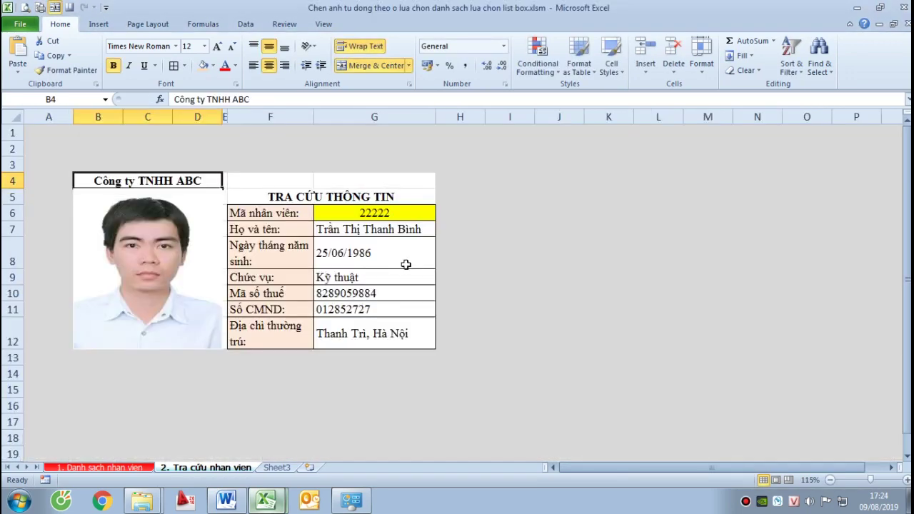
{"action": "key", "text": "alt+Tab"}
{"action": "type", "text": "S"}
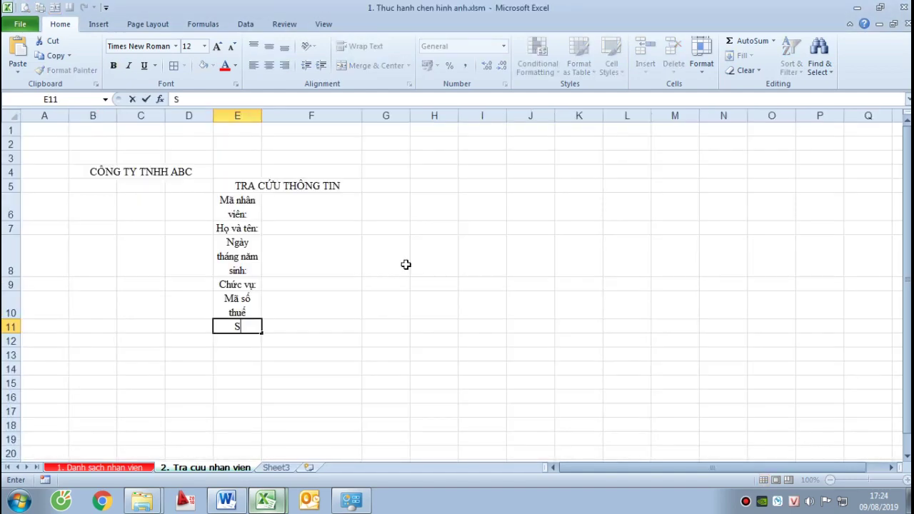
{"action": "type", "text": "ố CMND"}
{"action": "key", "text": "Return"}
{"action": "key", "text": "alt+Tab"}
{"action": "key", "text": "alt+Tab"}
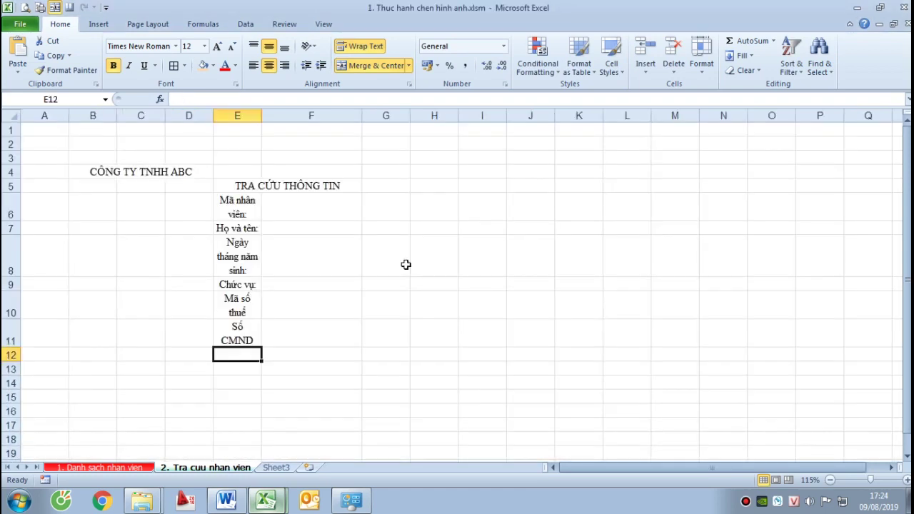
Enter 'Địa chỉ thường trú:' in E12 and add a colon to 'Số CMND:'
{"action": "type", "text": "Địa chỉ"}
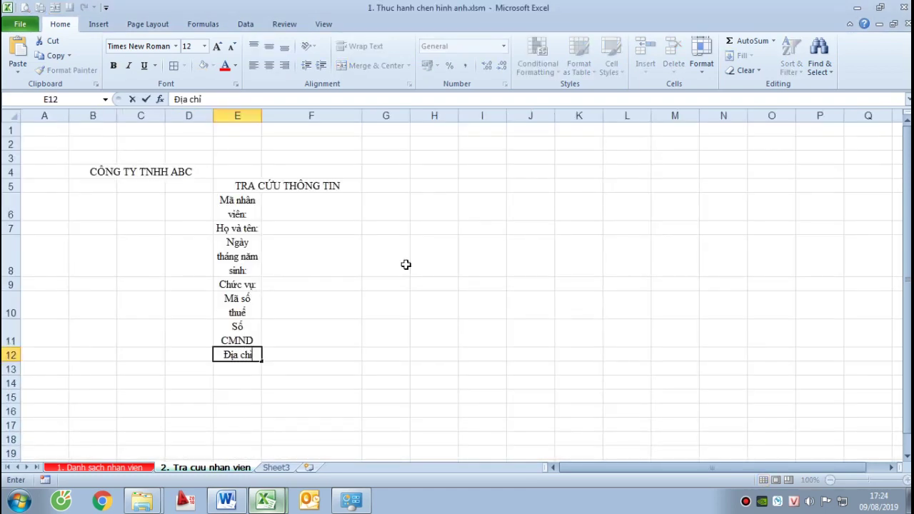
{"action": "type", "text": " thương"}
{"action": "type", "text": " trú"}
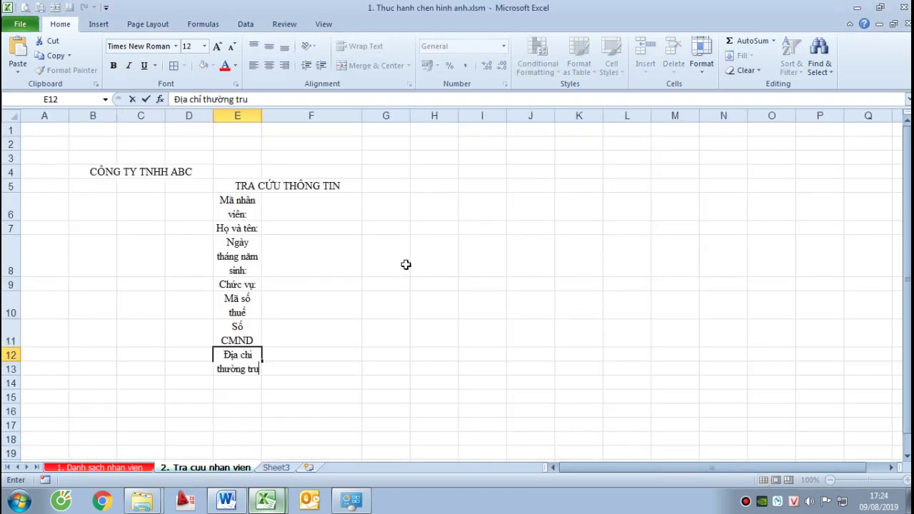
{"action": "key", "text": "Return"}
{"action": "key", "text": "Up"}
{"action": "key", "text": "F2"}
{"action": "type", "text": ":"}
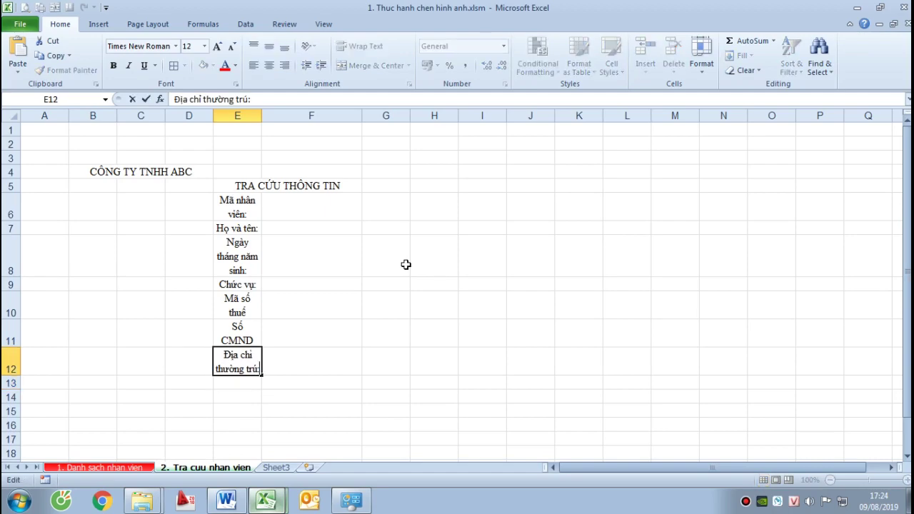
{"action": "key", "text": "Return"}
{"action": "key", "text": "Up"}
{"action": "key", "text": "Up"}
{"action": "key", "text": "F2"}
{"action": "type", "text": ":"}
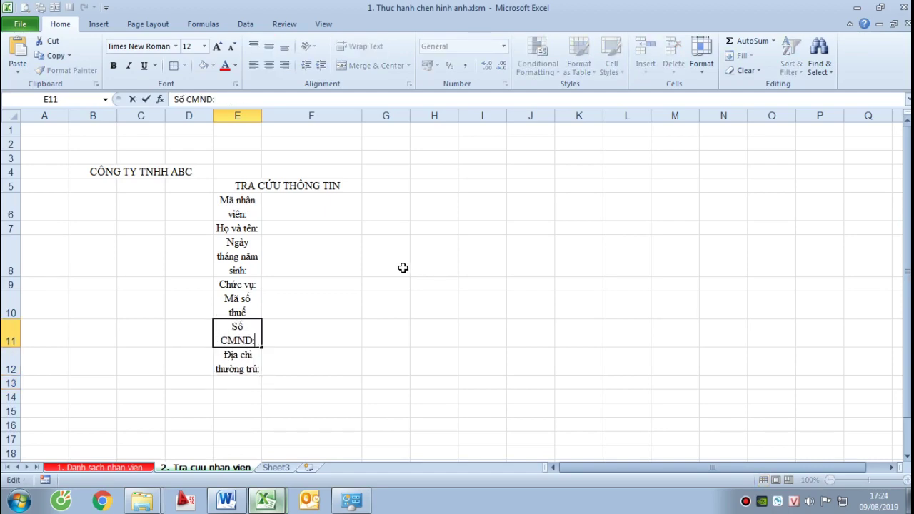
{"action": "key", "text": "Return"}
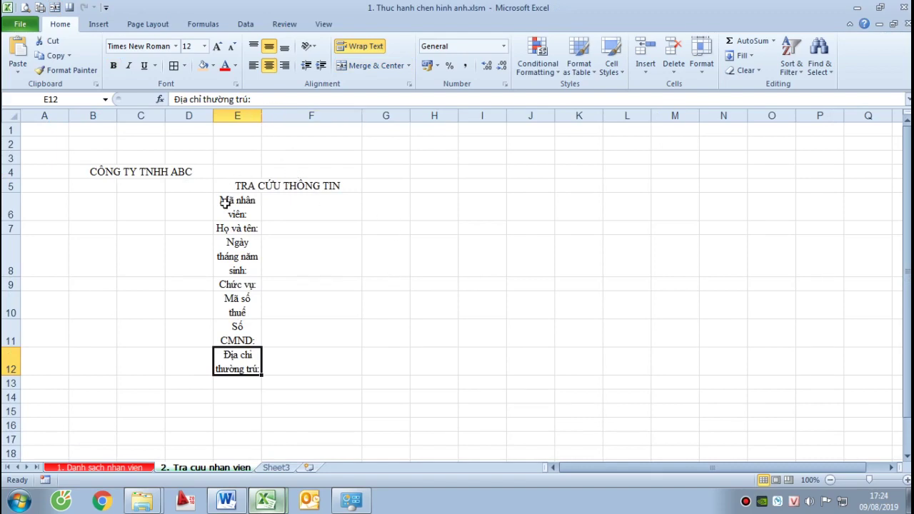
Widen column E and make the E6:E12 labels single-line and left-aligned
{"action": "left_click_drag", "start_coordinate": [260, 115], "coordinate": [307, 115]}
{"action": "left_click_drag", "start_coordinate": [276, 350], "coordinate": [276, 350]}
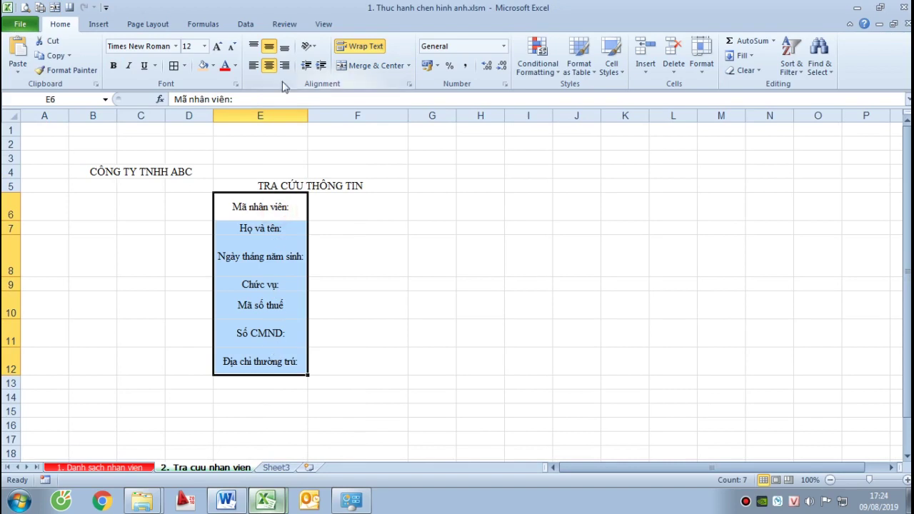
{"action": "key", "text": "ctrl+z"}
{"action": "left_click", "coordinate": [341, 265]}
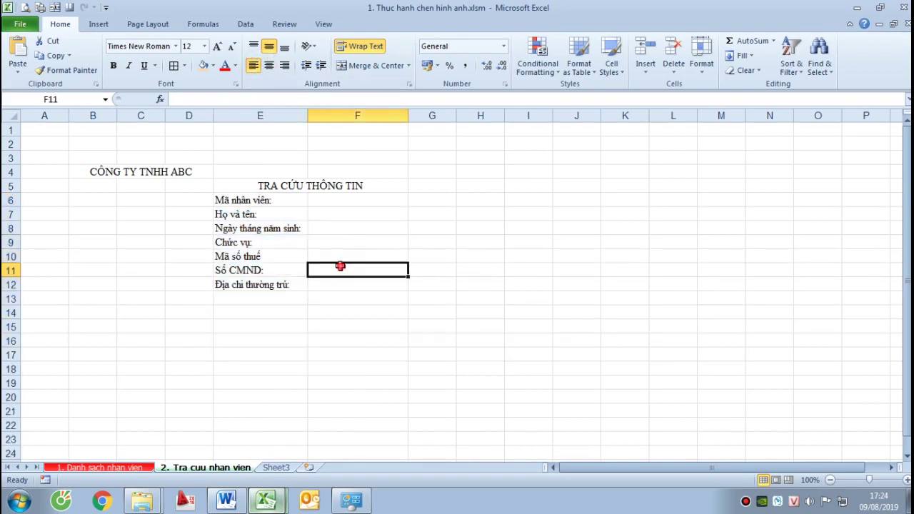
Apply All Borders to the form range E6:F12
{"action": "left_click", "coordinate": [332, 201]}
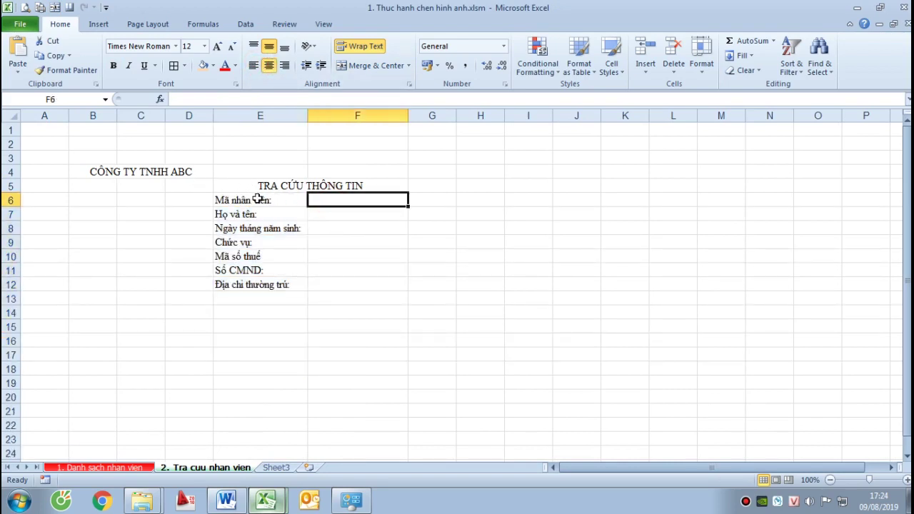
{"action": "left_click_drag", "start_coordinate": [258, 199], "coordinate": [353, 283]}
{"action": "left_click", "coordinate": [174, 66]}
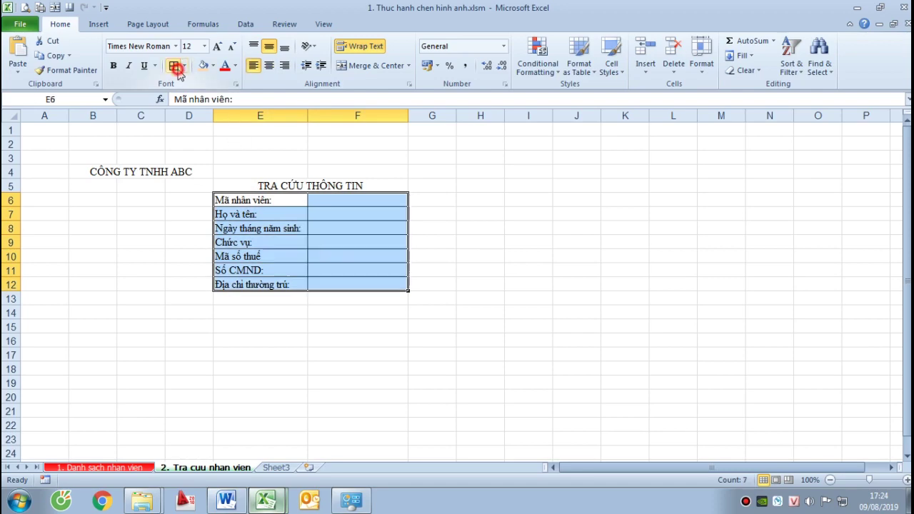
{"action": "left_click", "coordinate": [357, 254]}
{"action": "key", "text": "alt+Tab"}
{"action": "key", "text": "alt+Tab"}
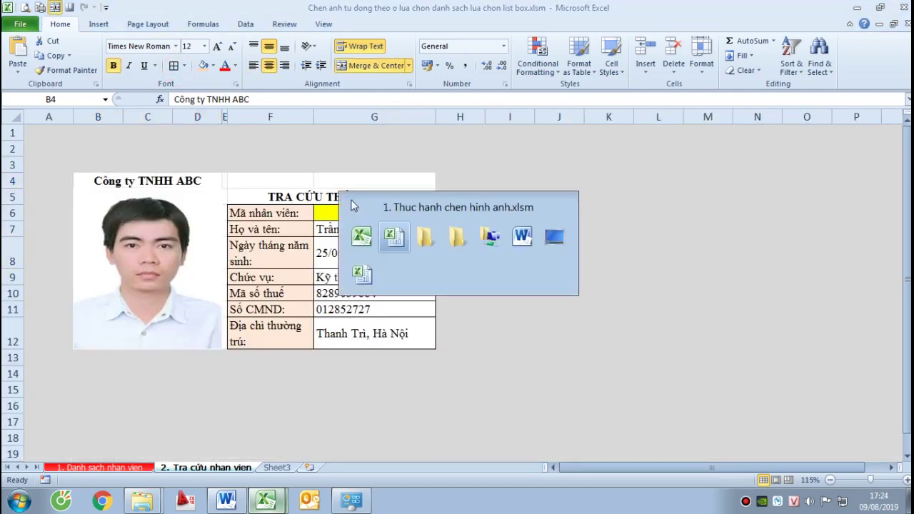
{"action": "left_click", "coordinate": [336, 200]}
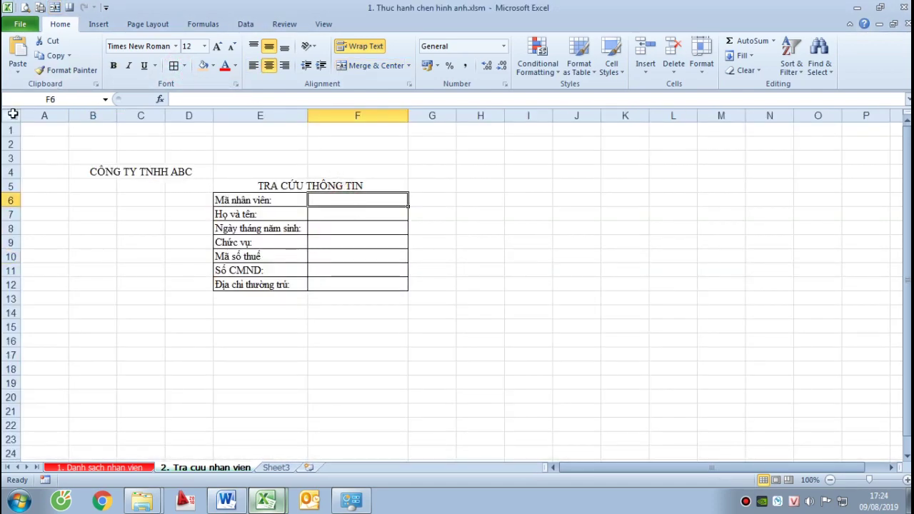
{"action": "left_click", "coordinate": [12, 114]}
{"action": "left_click", "coordinate": [214, 66]}
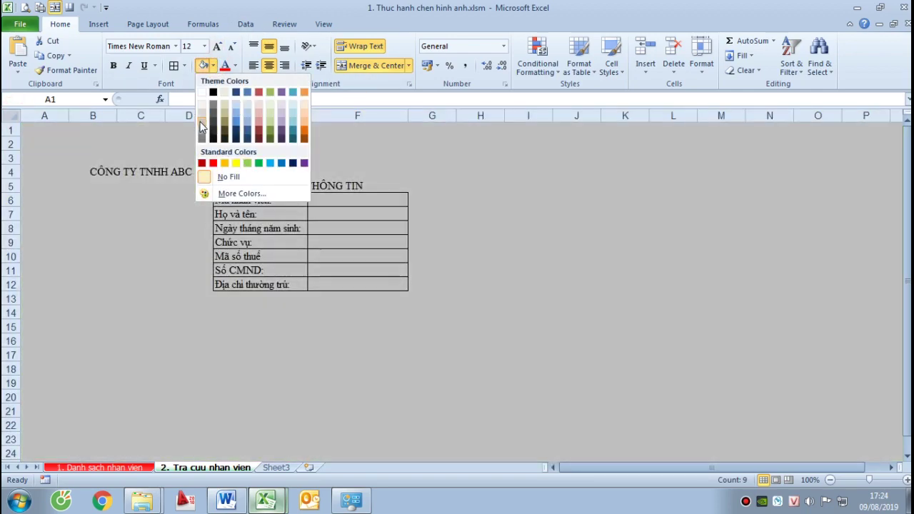
Fill the whole sheet dark grey, leaving the form area B4:F13 with no fill
{"action": "left_click", "coordinate": [213, 105]}
{"action": "left_click", "coordinate": [471, 238]}
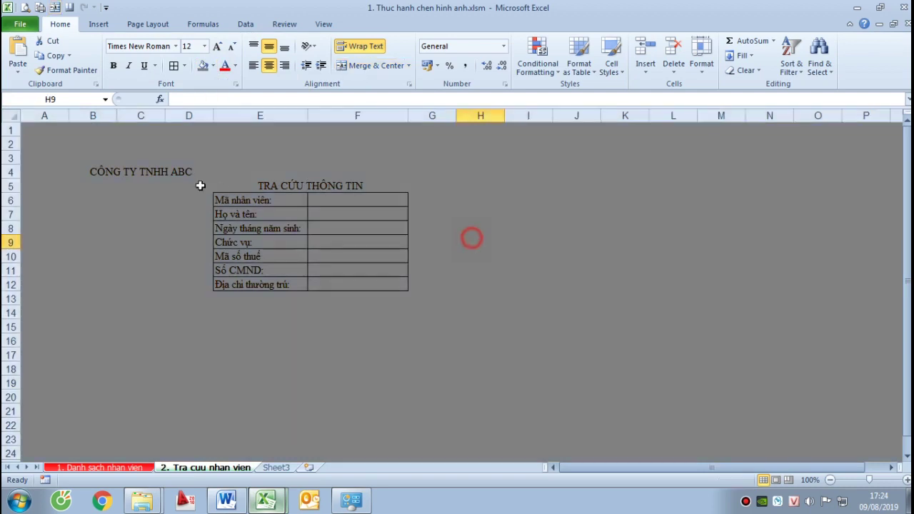
{"action": "left_click_drag", "start_coordinate": [93, 172], "coordinate": [395, 299]}
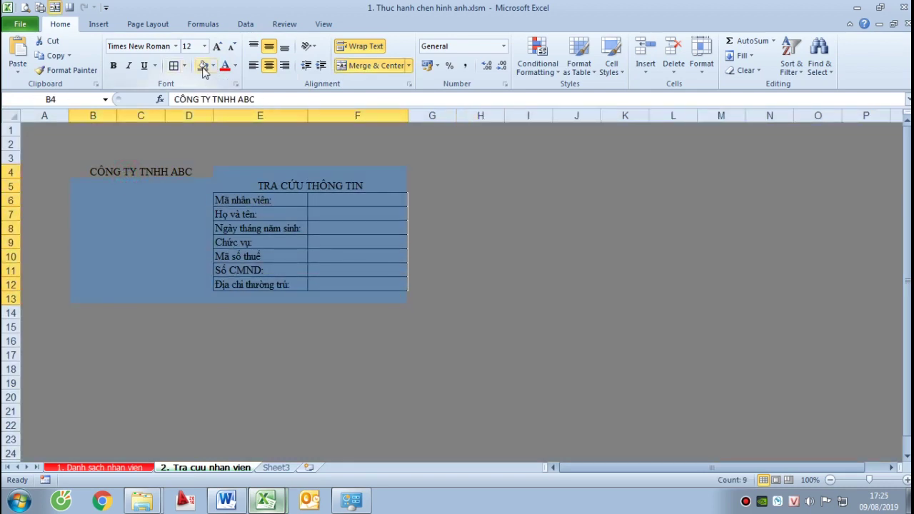
{"action": "left_click", "coordinate": [212, 65]}
{"action": "left_click", "coordinate": [233, 178]}
{"action": "left_click", "coordinate": [538, 307]}
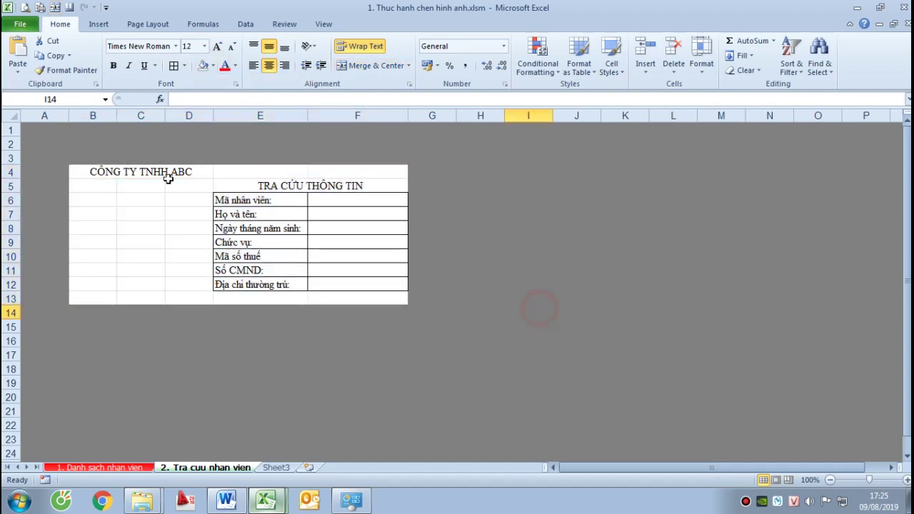
Bold the CÔNG TY TNHH ABC heading and the TRA CỨU THÔNG TIN title, sizing the title 14
{"action": "left_click", "coordinate": [144, 174]}
{"action": "key", "text": "ctrl+b"}
{"action": "left_click", "coordinate": [283, 184]}
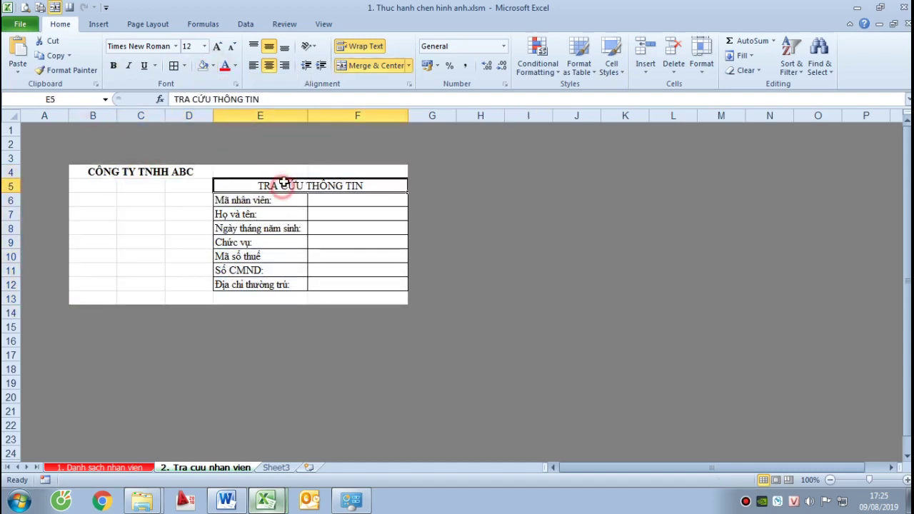
{"action": "key", "text": "ctrl+b"}
{"action": "left_click", "coordinate": [188, 46]}
{"action": "type", "text": "1"}
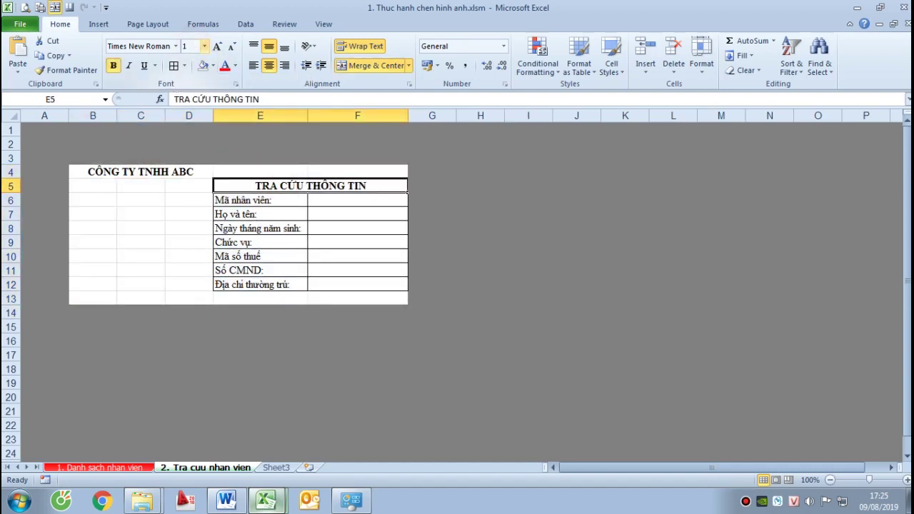
{"action": "type", "text": "4"}
{"action": "key", "text": "Return"}
Merge B5:D13 into a single photo cell
{"action": "left_click", "coordinate": [280, 230]}
{"action": "left_click", "coordinate": [279, 202]}
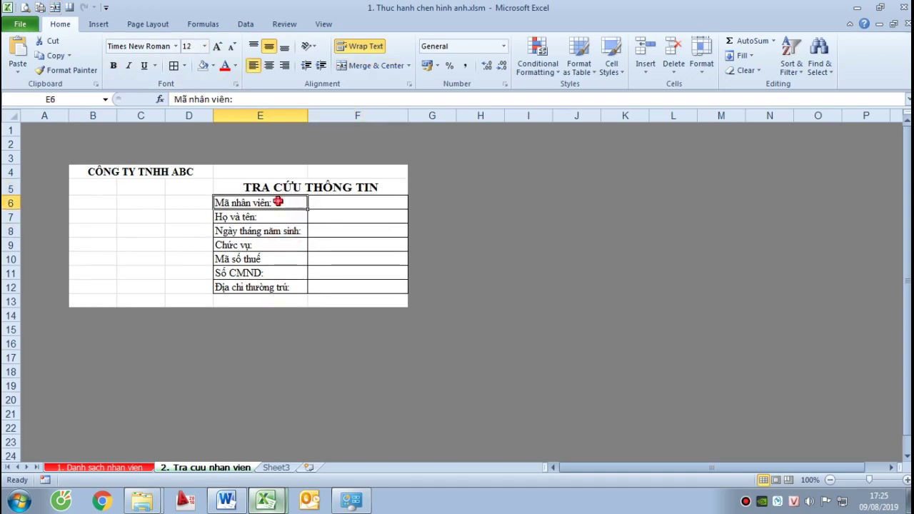
{"action": "left_click", "coordinate": [343, 203]}
{"action": "left_click", "coordinate": [264, 232]}
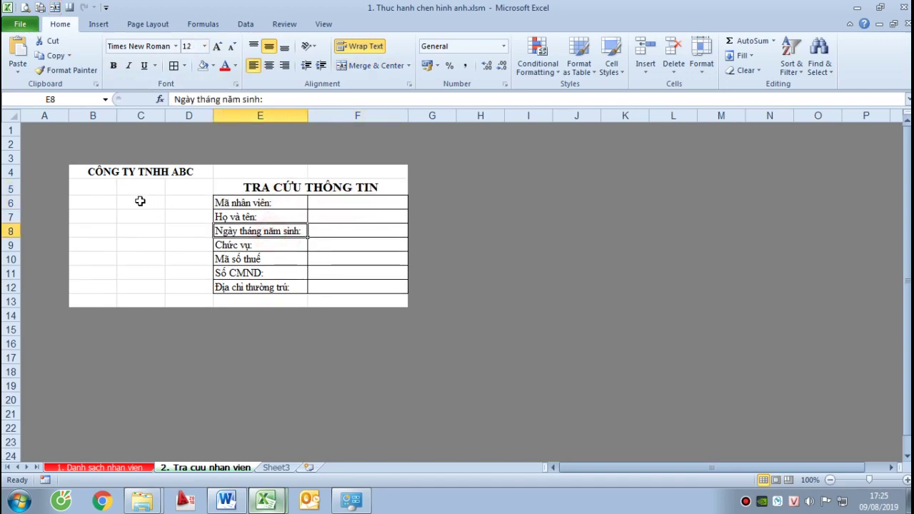
{"action": "left_click_drag", "start_coordinate": [98, 185], "coordinate": [192, 301]}
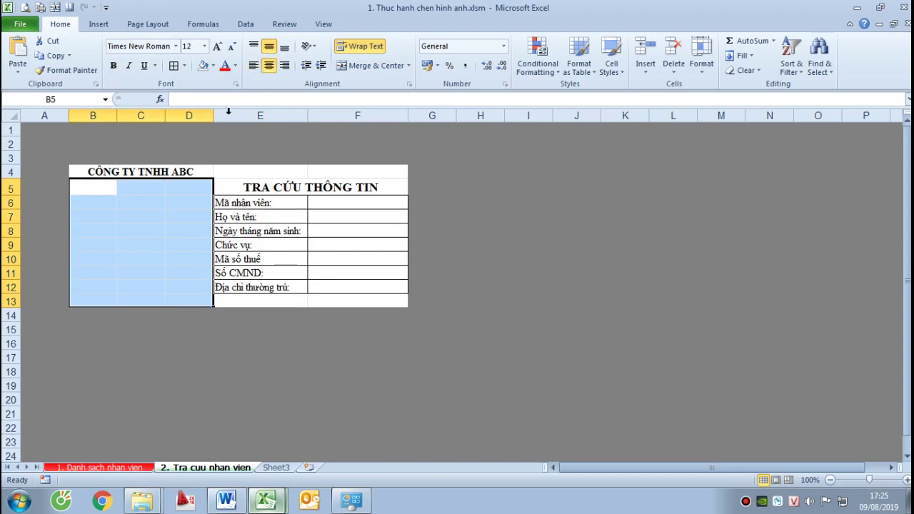
{"action": "left_click", "coordinate": [367, 68]}
Insert a blank column E before the labels and narrow it to a thin spacer
{"action": "left_click", "coordinate": [289, 268]}
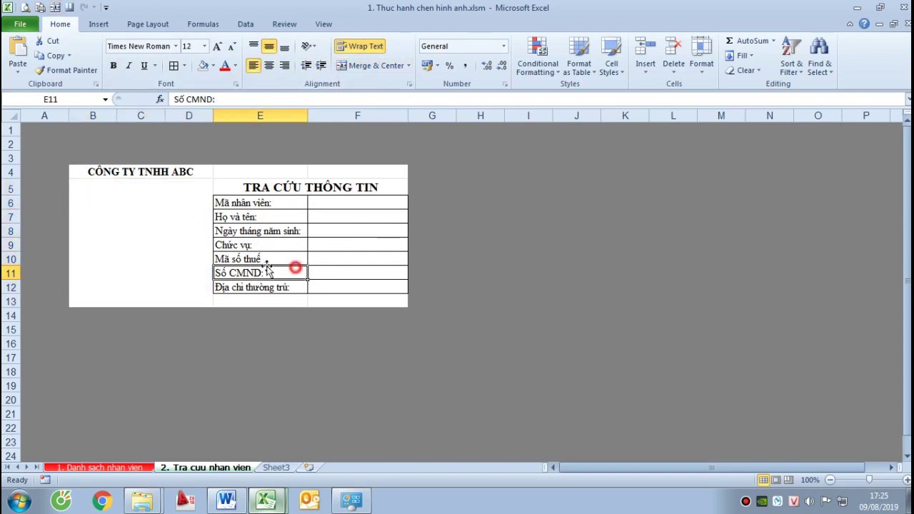
{"action": "left_click", "coordinate": [97, 224]}
{"action": "left_click", "coordinate": [343, 264]}
{"action": "left_click", "coordinate": [169, 253]}
{"action": "left_click", "coordinate": [242, 116]}
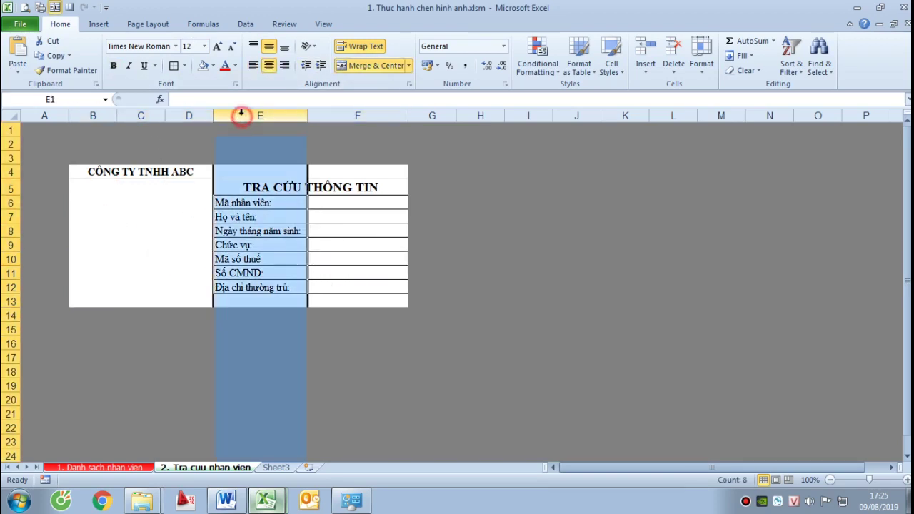
{"action": "right_click", "coordinate": [243, 116]}
{"action": "left_click", "coordinate": [266, 206]}
{"action": "left_click", "coordinate": [280, 245]}
{"action": "left_click_drag", "start_coordinate": [261, 116], "coordinate": [216, 117]}
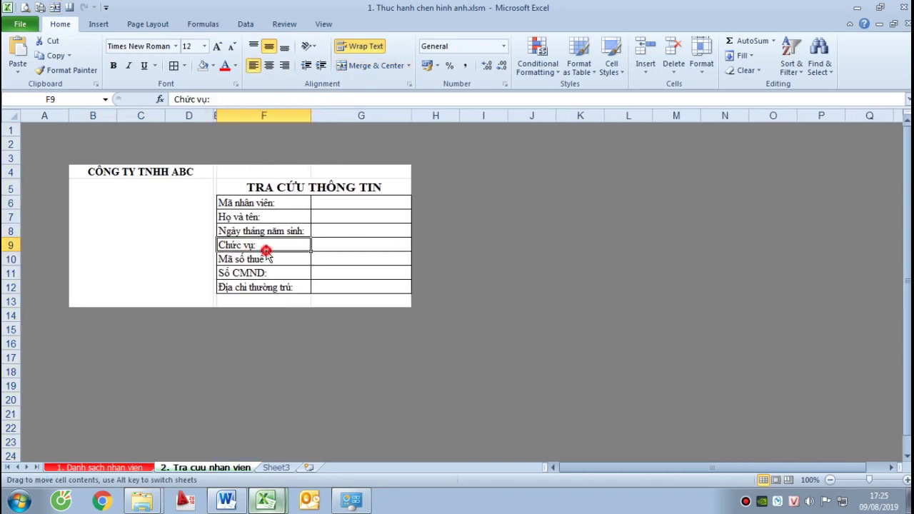
Delete the extra row 13 below the photo block
{"action": "left_click", "coordinate": [245, 303]}
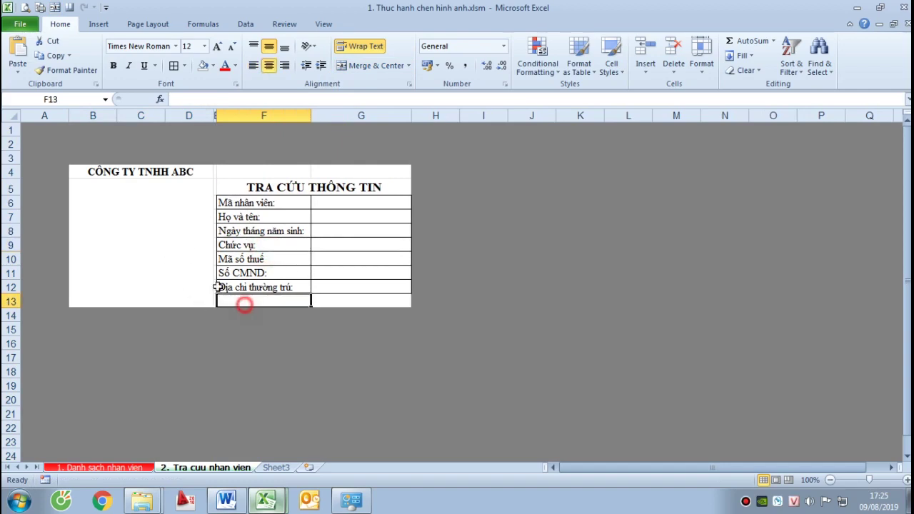
{"action": "left_click", "coordinate": [185, 265]}
{"action": "right_click", "coordinate": [13, 301]}
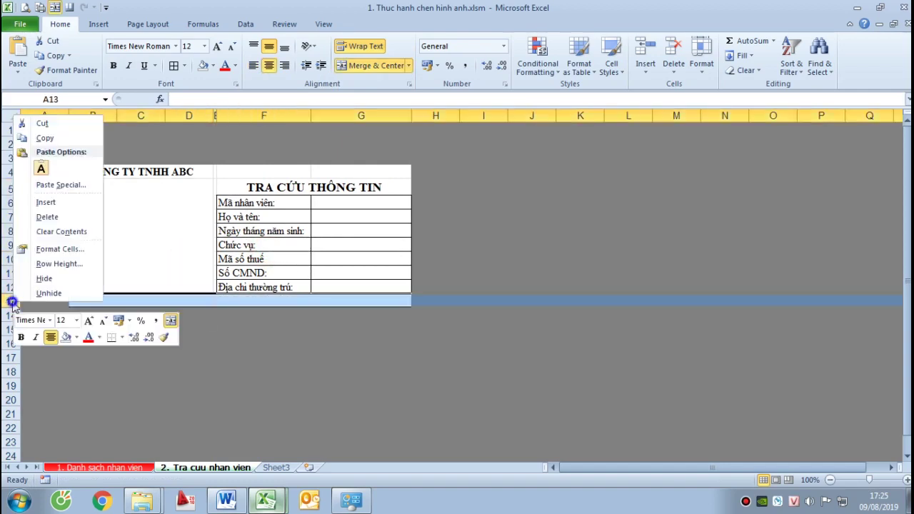
{"action": "left_click", "coordinate": [43, 217]}
{"action": "left_click", "coordinate": [299, 352]}
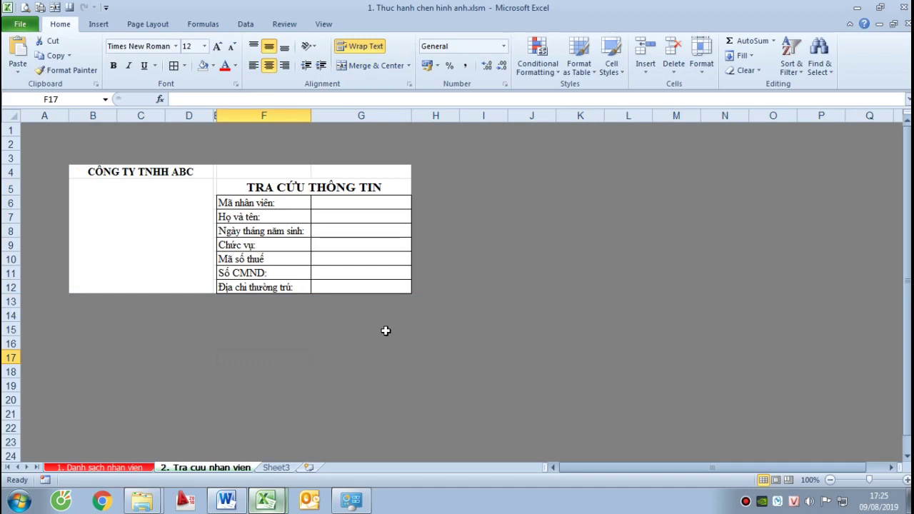
Make rows 6–12 taller, about 30 pixels each
{"action": "left_click", "coordinate": [185, 216]}
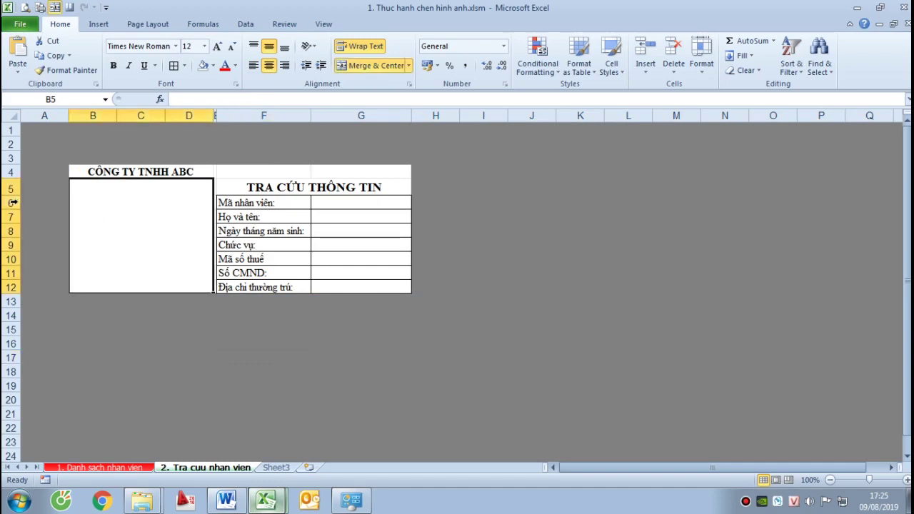
{"action": "left_click_drag", "start_coordinate": [13, 203], "coordinate": [10, 311]}
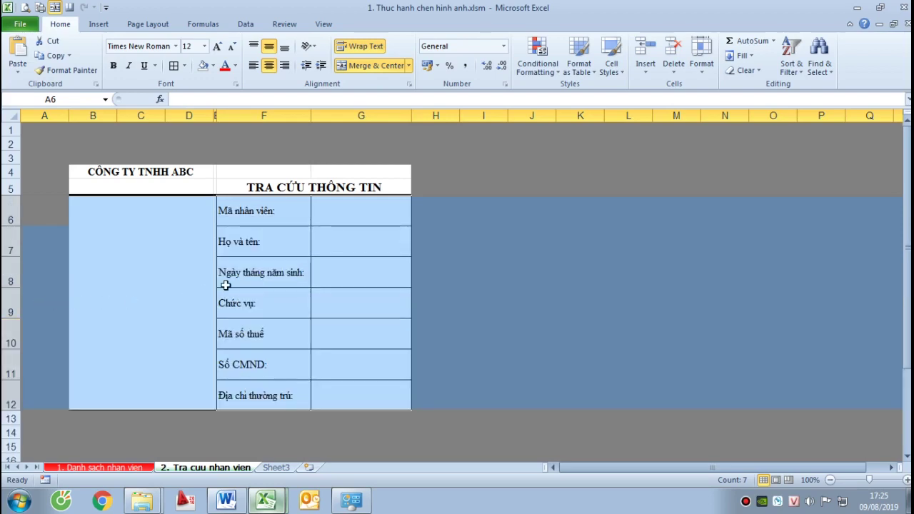
{"action": "left_click_drag", "start_coordinate": [11, 409], "coordinate": [11, 335]}
{"action": "left_click_drag", "start_coordinate": [15, 255], "coordinate": [14, 260]}
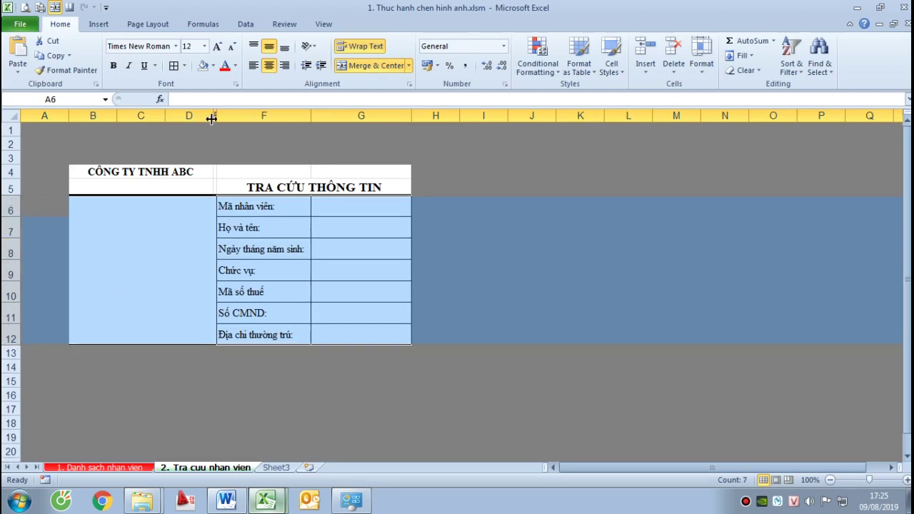
Narrow column D to width 3.13 to slim the photo area
{"action": "left_click_drag", "start_coordinate": [211, 118], "coordinate": [183, 120]}
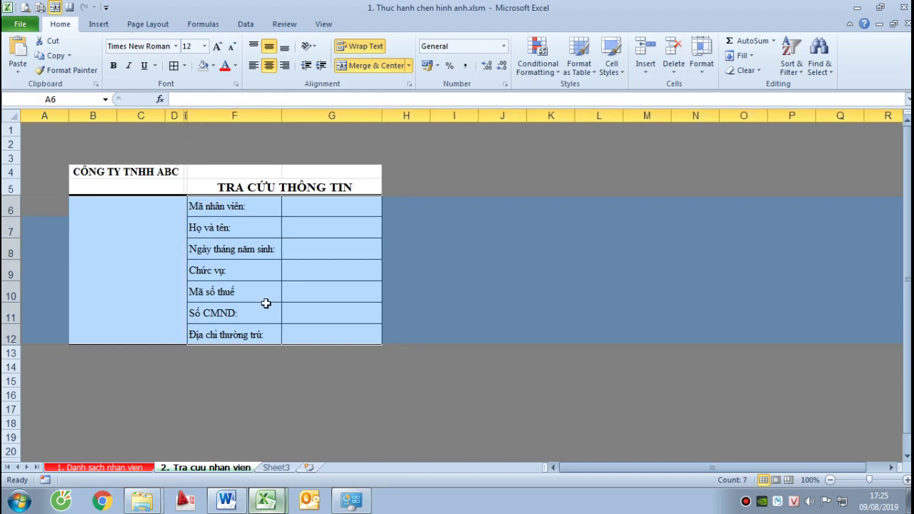
{"action": "left_click", "coordinate": [265, 304]}
{"action": "left_click", "coordinate": [139, 226]}
{"action": "left_click", "coordinate": [314, 288]}
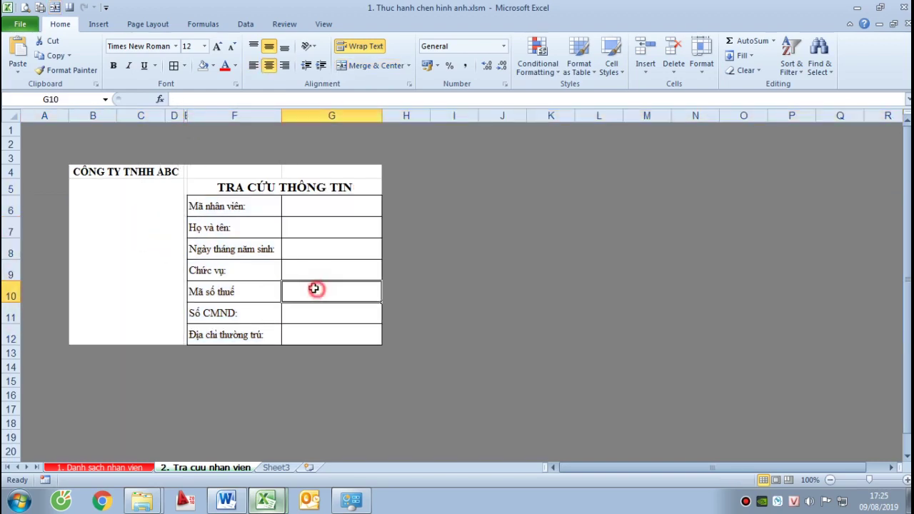
{"action": "left_click", "coordinate": [124, 275]}
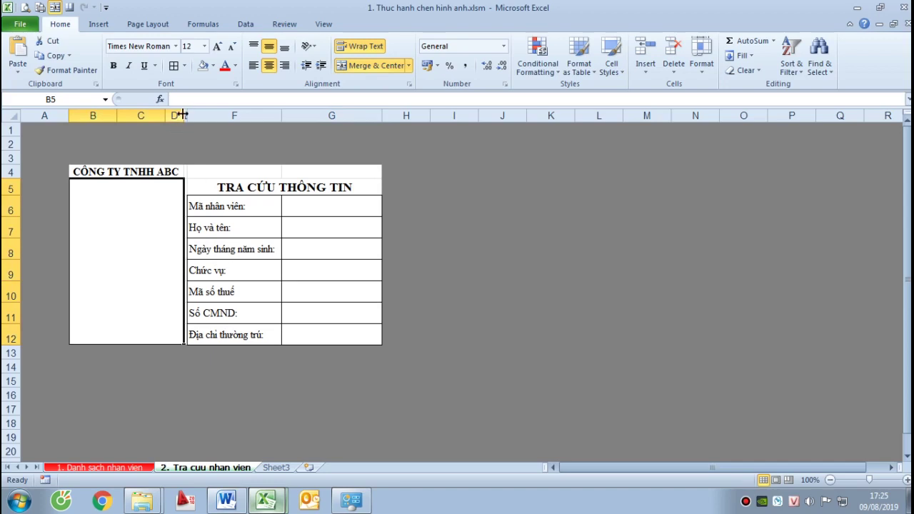
{"action": "left_click_drag", "start_coordinate": [181, 116], "coordinate": [179, 117]}
{"action": "left_click", "coordinate": [334, 290]}
{"action": "left_click", "coordinate": [314, 206]}
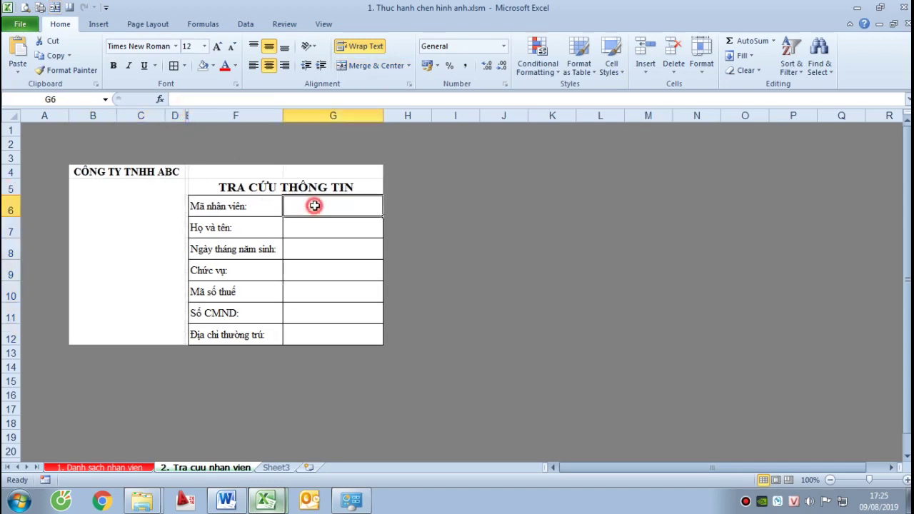
{"action": "left_click", "coordinate": [303, 187]}
{"action": "left_click", "coordinate": [124, 231]}
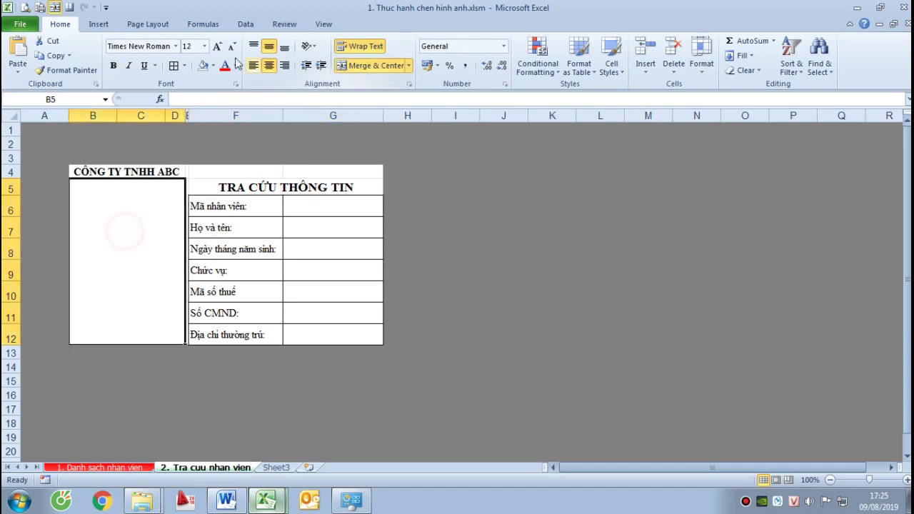
{"action": "left_click", "coordinate": [98, 24]}
Draw a text box inside the photo area and type the label Hình ảnh
{"action": "left_click", "coordinate": [636, 53]}
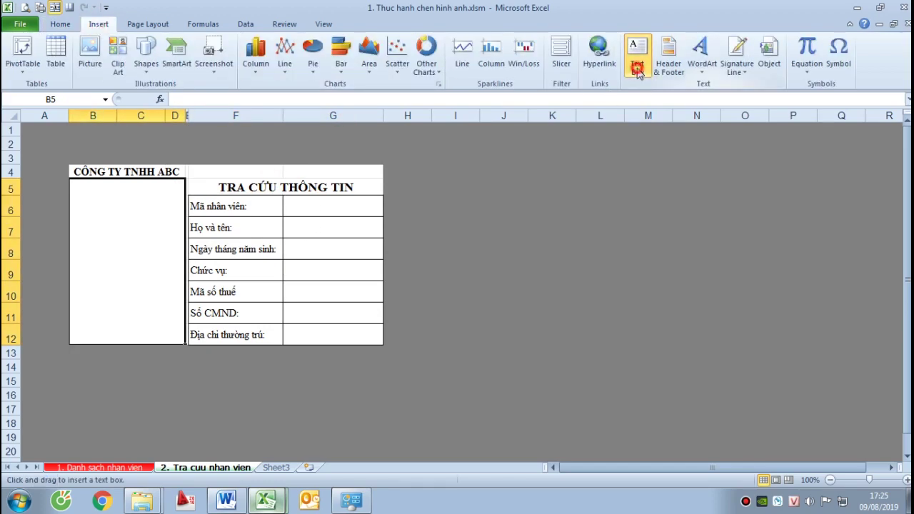
{"action": "left_click_drag", "start_coordinate": [94, 209], "coordinate": [164, 291]}
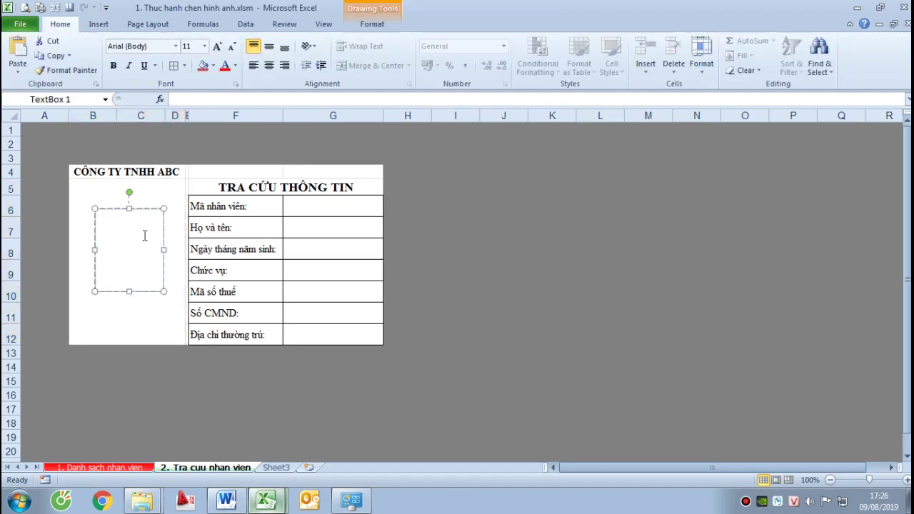
{"action": "type", "text": "Hình ảnh"}
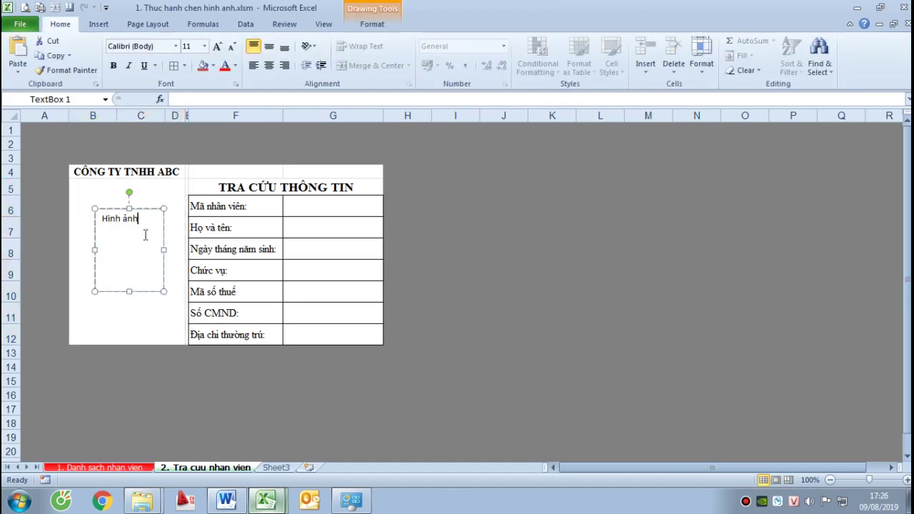
Format the Hình ảnh label as 14 pt Times New Roman
{"action": "triple_click", "coordinate": [143, 219]}
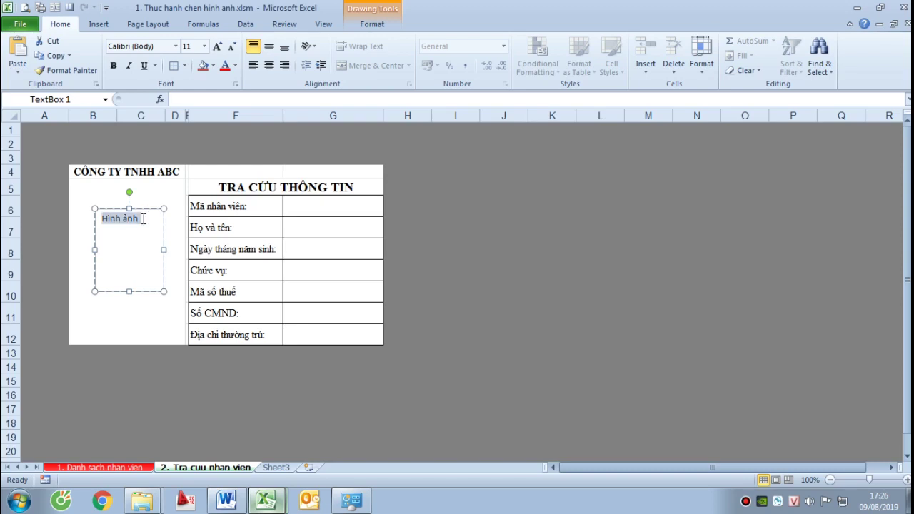
{"action": "left_click", "coordinate": [186, 46]}
{"action": "type", "text": "14"}
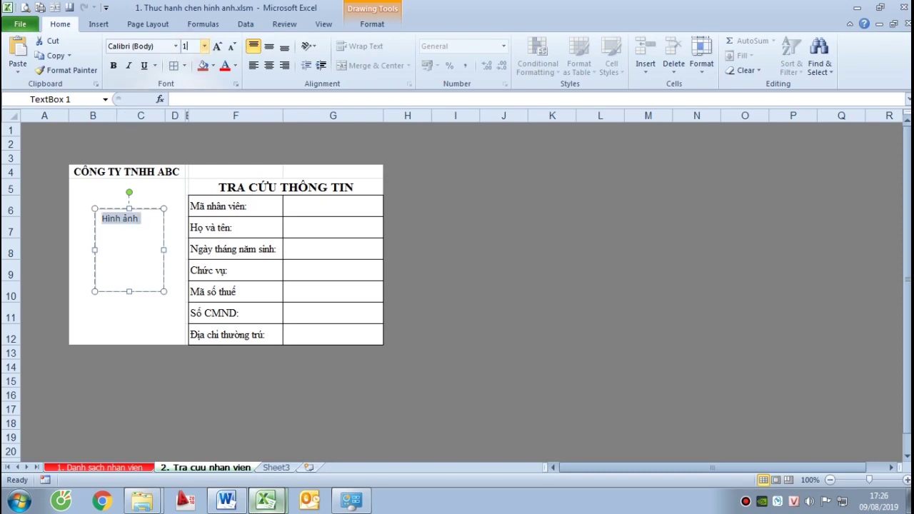
{"action": "key", "text": "Return"}
{"action": "left_click", "coordinate": [175, 46]}
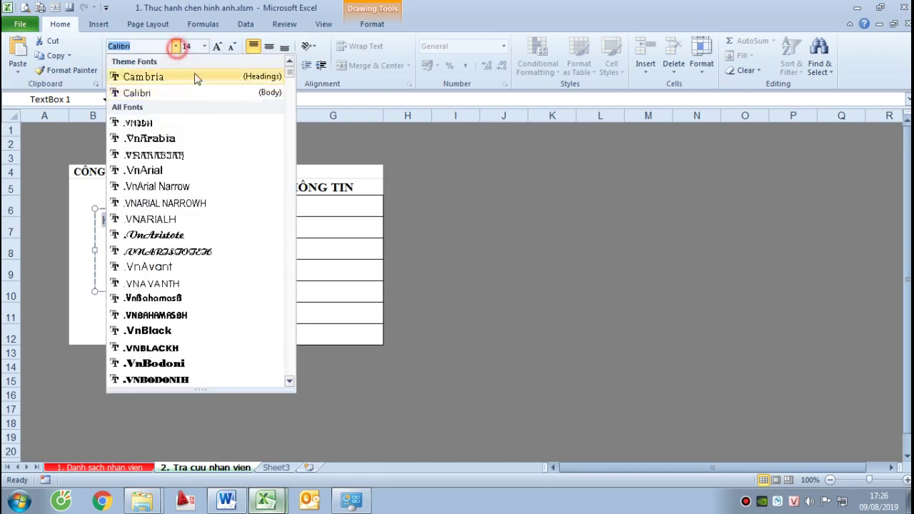
{"action": "type", "text": "t"}
{"action": "scroll", "coordinate": [177, 202], "scroll_direction": "down", "scroll_amount": 4}
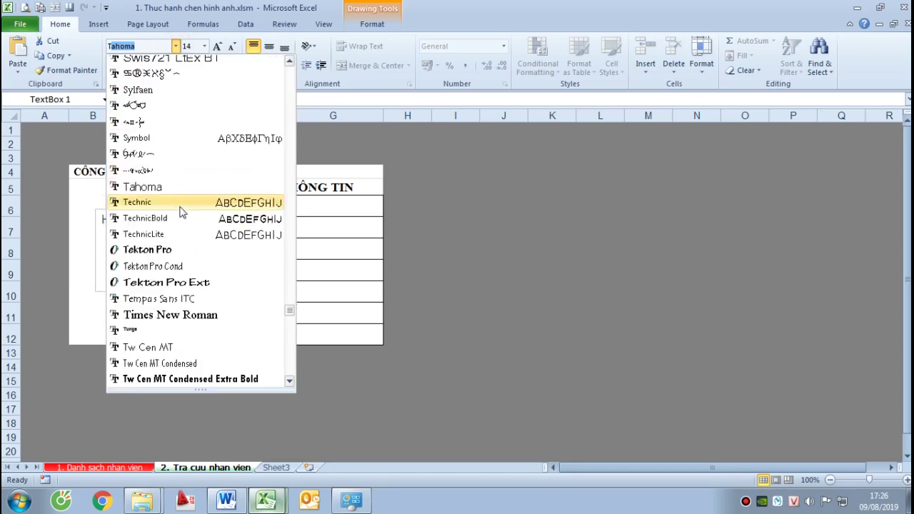
{"action": "left_click", "coordinate": [183, 312]}
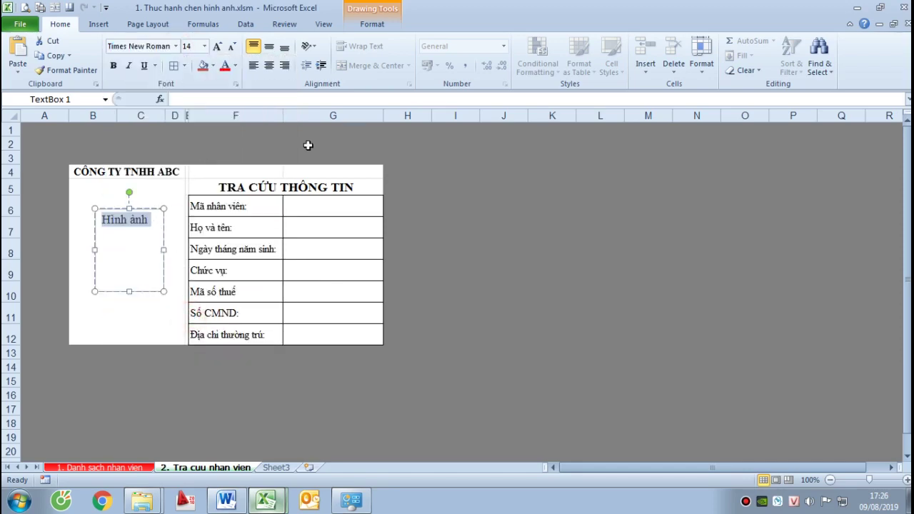
Centre the label horizontally and vertically within the text box
{"action": "left_click", "coordinate": [268, 65]}
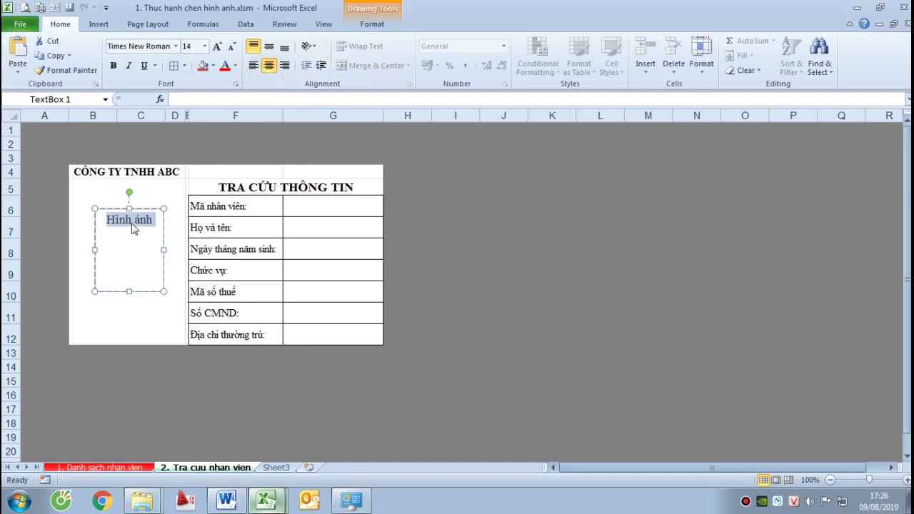
{"action": "left_click", "coordinate": [268, 46]}
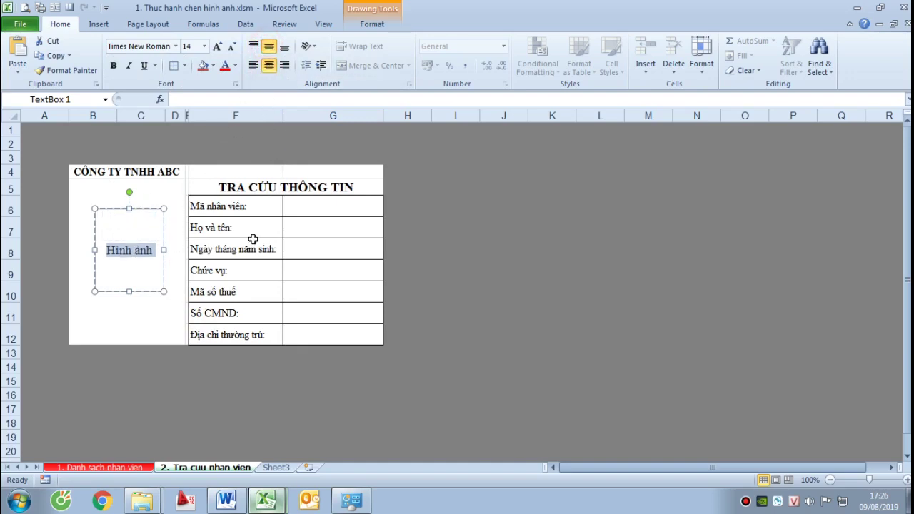
{"action": "left_click", "coordinate": [484, 263]}
{"action": "left_click", "coordinate": [146, 235]}
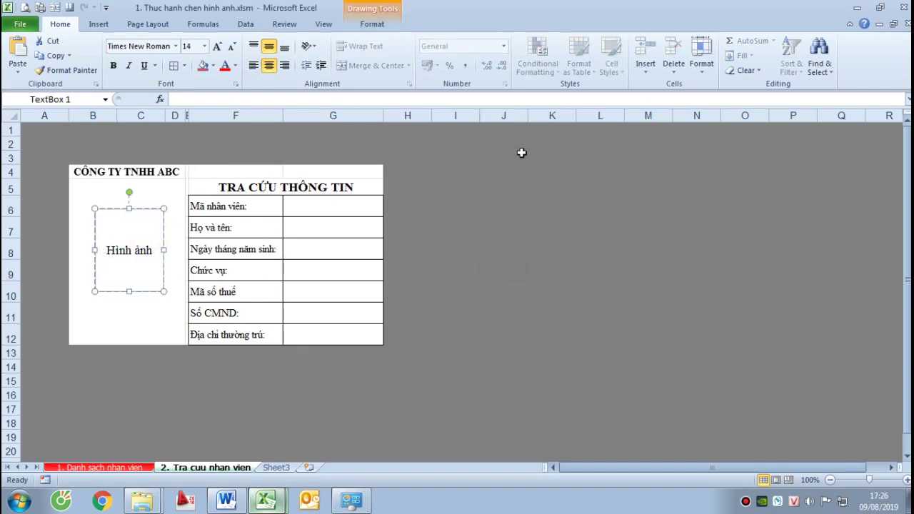
{"action": "left_click", "coordinate": [142, 206]}
Set the Hình ảnh box's line colour to a solid black line in Format Shape
{"action": "left_click", "coordinate": [374, 25]}
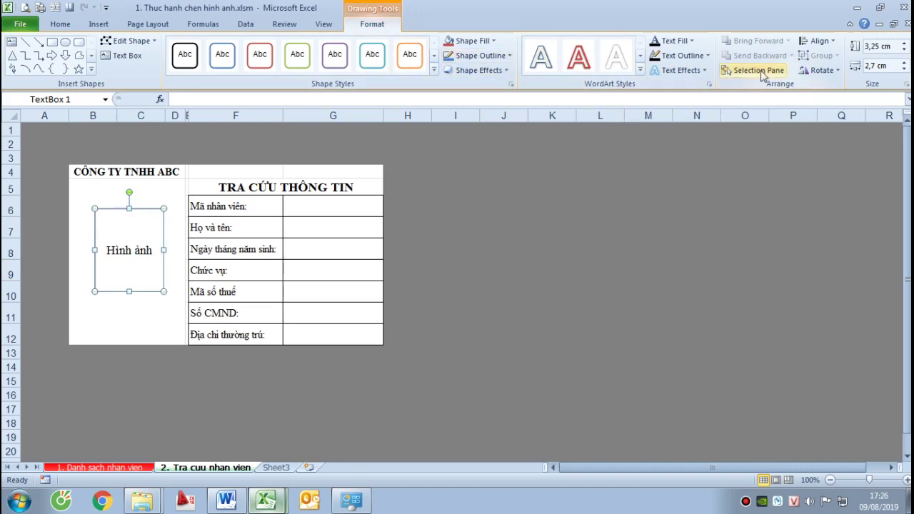
{"action": "left_click", "coordinate": [905, 83]}
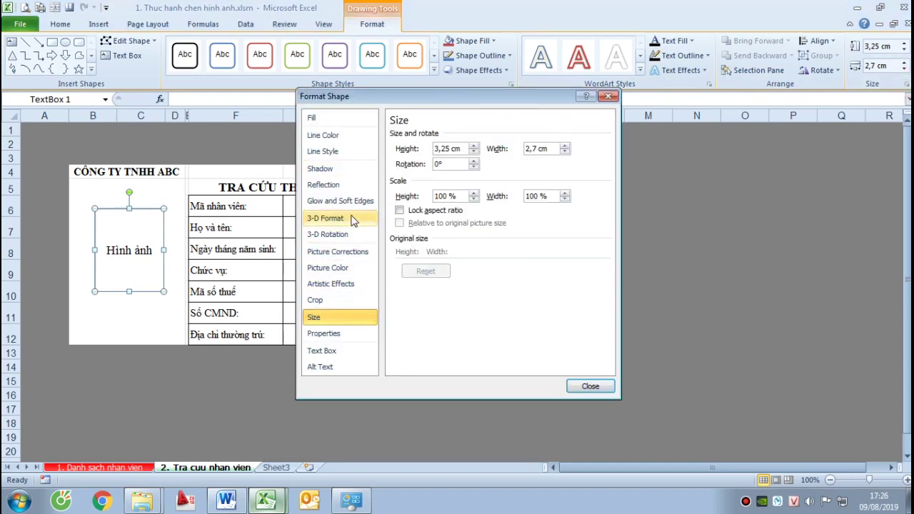
{"action": "left_click", "coordinate": [326, 135]}
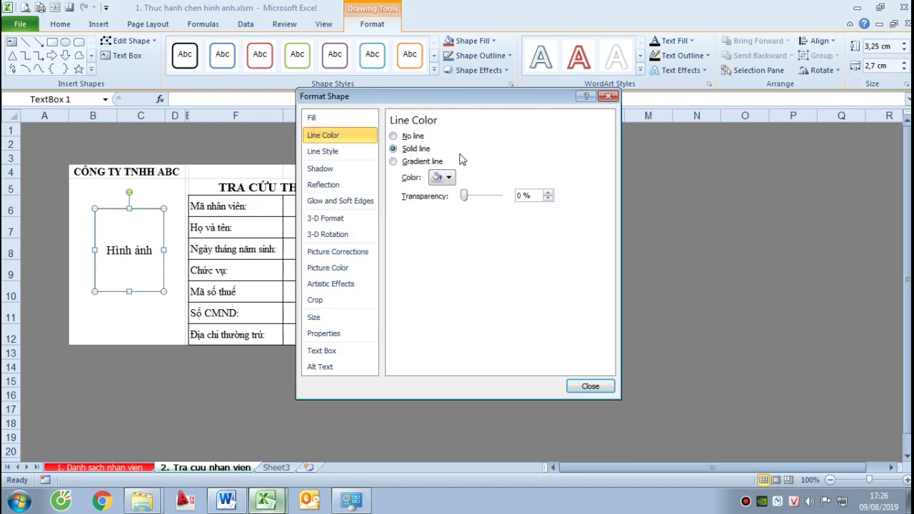
{"action": "left_click", "coordinate": [447, 178]}
{"action": "left_click", "coordinate": [446, 207]}
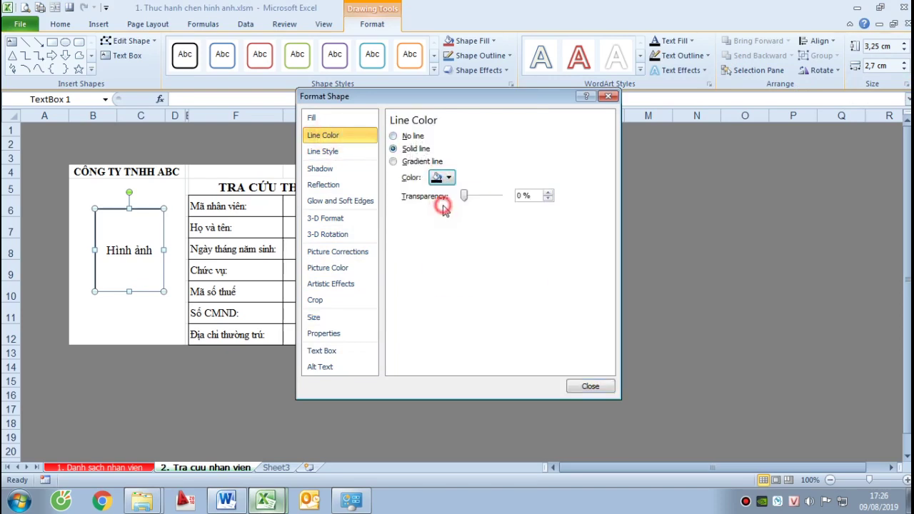
{"action": "left_click", "coordinate": [586, 385]}
{"action": "left_click", "coordinate": [366, 228]}
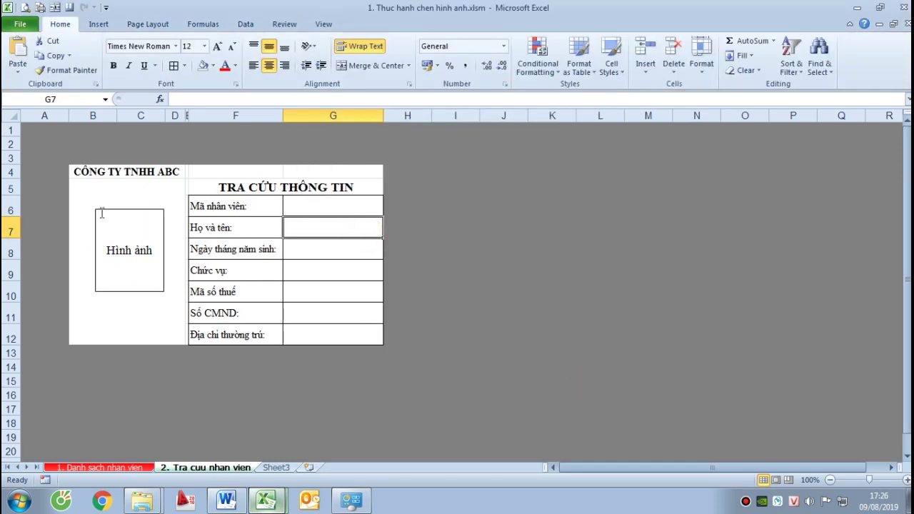
Give employee ID cell G6 a yellow fill, then view the completed sample lookup workbook
{"action": "left_click", "coordinate": [529, 287]}
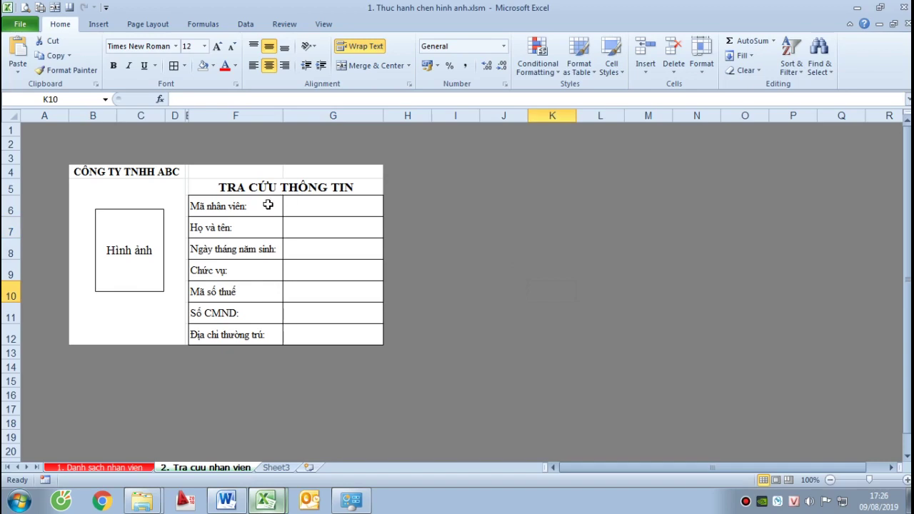
{"action": "left_click", "coordinate": [314, 204]}
{"action": "left_click", "coordinate": [212, 65]}
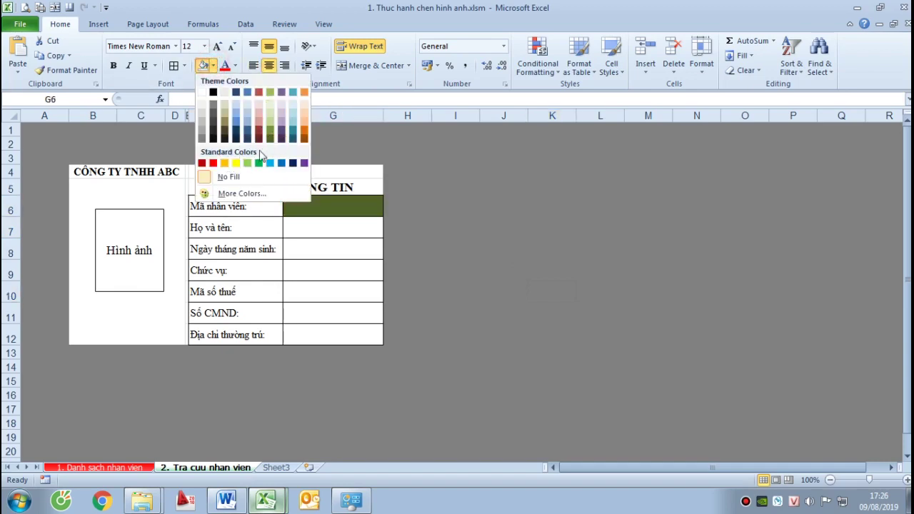
{"action": "left_click", "coordinate": [235, 163]}
{"action": "left_click", "coordinate": [512, 296]}
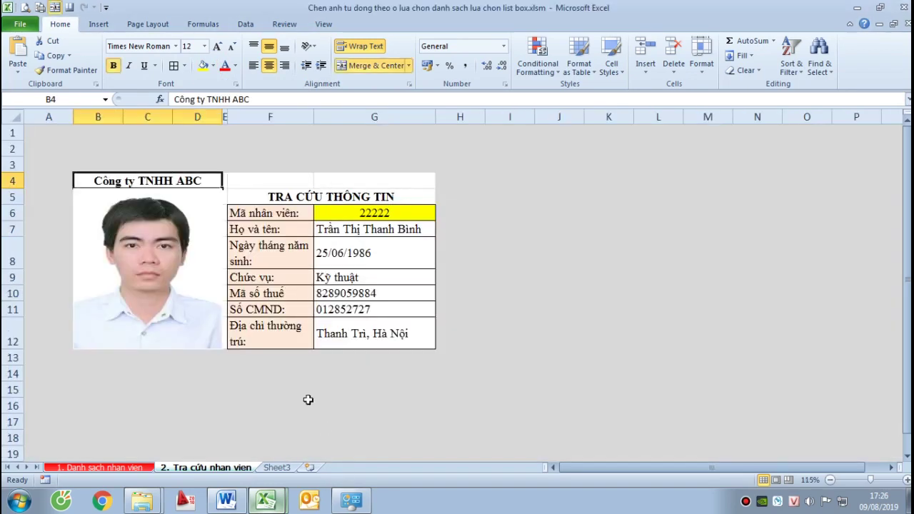
{"action": "left_click", "coordinate": [541, 230]}
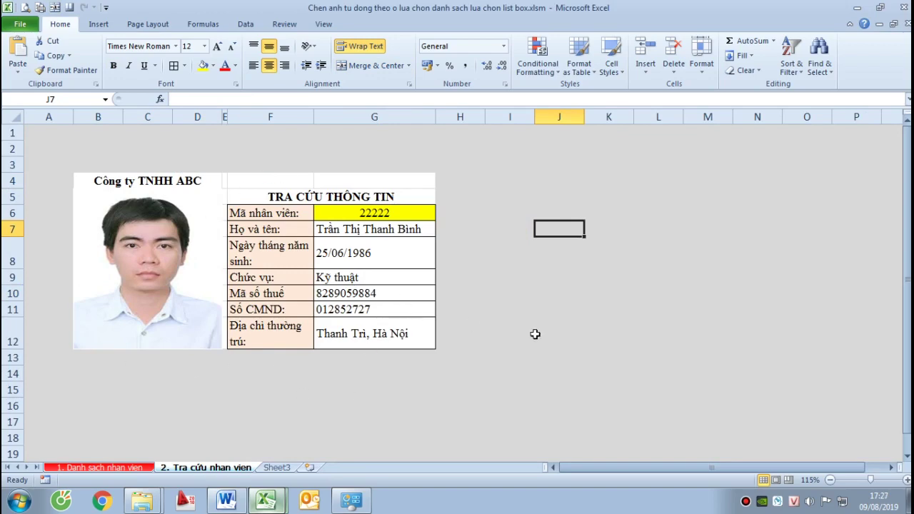
Review Bước 1 in Huong dan.docx, then return to 1. Thuc hanh chen hinh anh.xlsm
{"action": "left_click", "coordinate": [226, 501]}
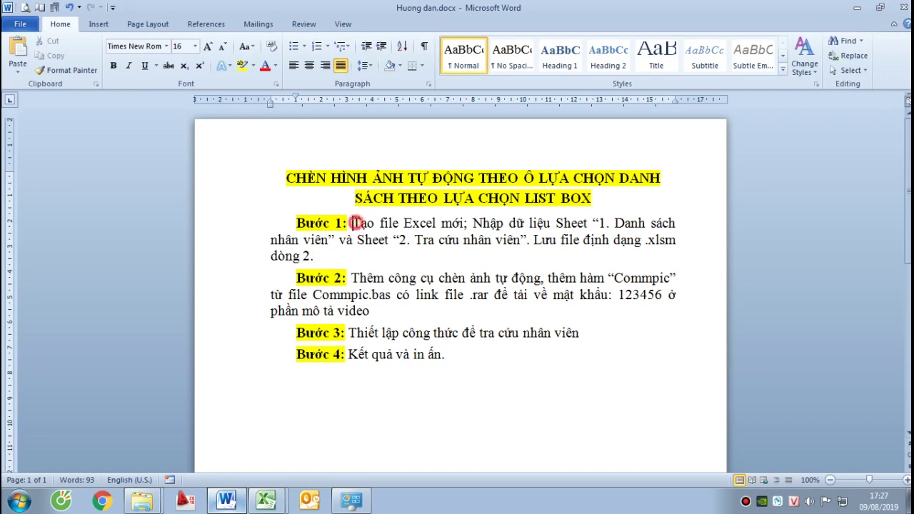
{"action": "left_click_drag", "start_coordinate": [350, 223], "coordinate": [376, 256]}
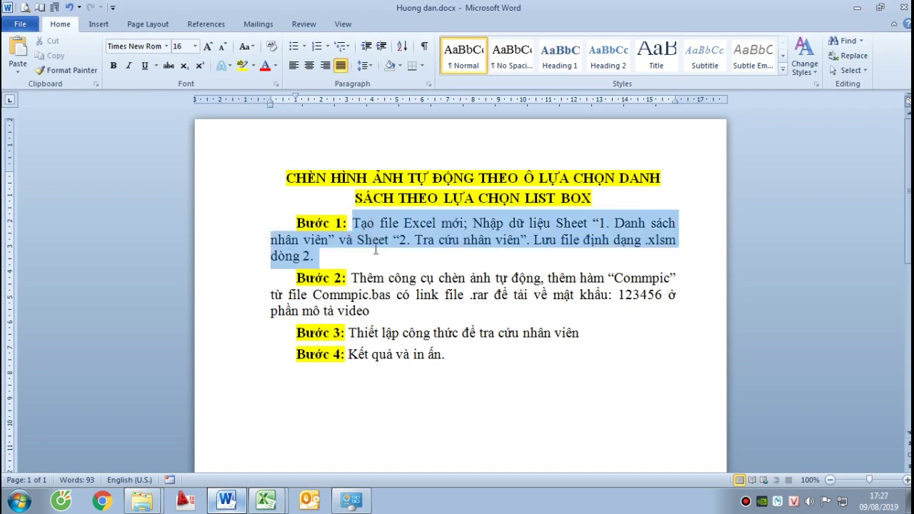
{"action": "left_click", "coordinate": [668, 248]}
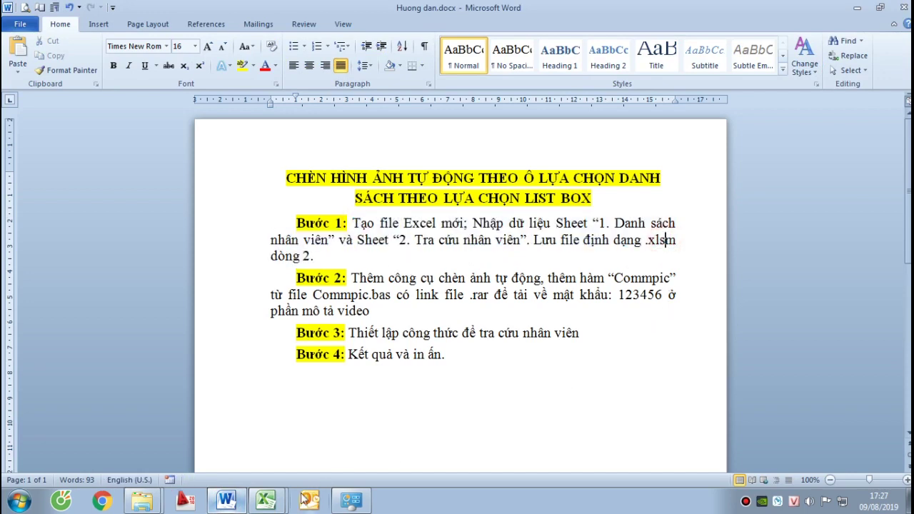
{"action": "mouse_move", "coordinate": [267, 499]}
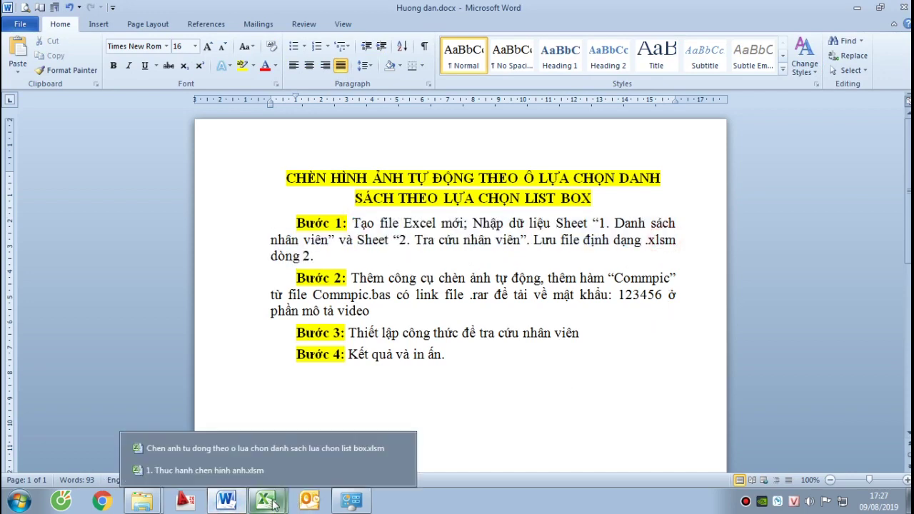
{"action": "left_click", "coordinate": [236, 466]}
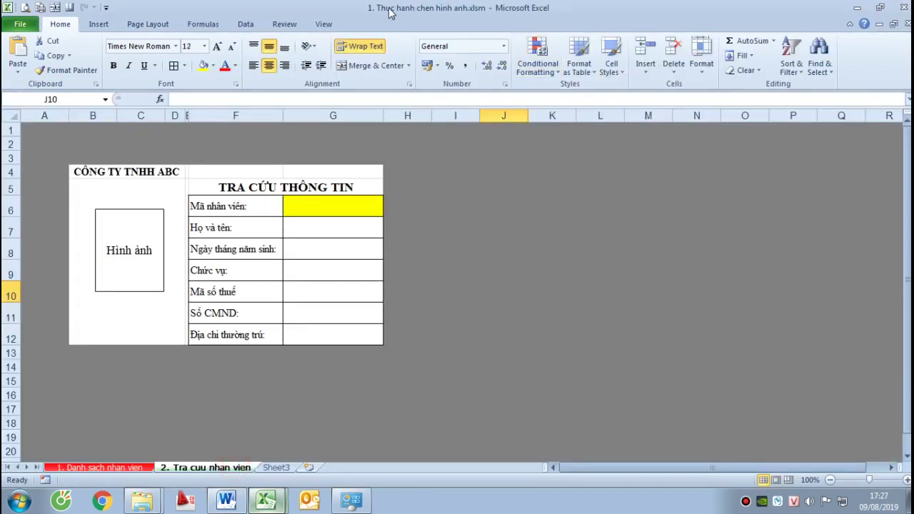
Go to the 1. Danh sach nhan vien sheet and widen the Mã NV column B
{"action": "left_click", "coordinate": [297, 394]}
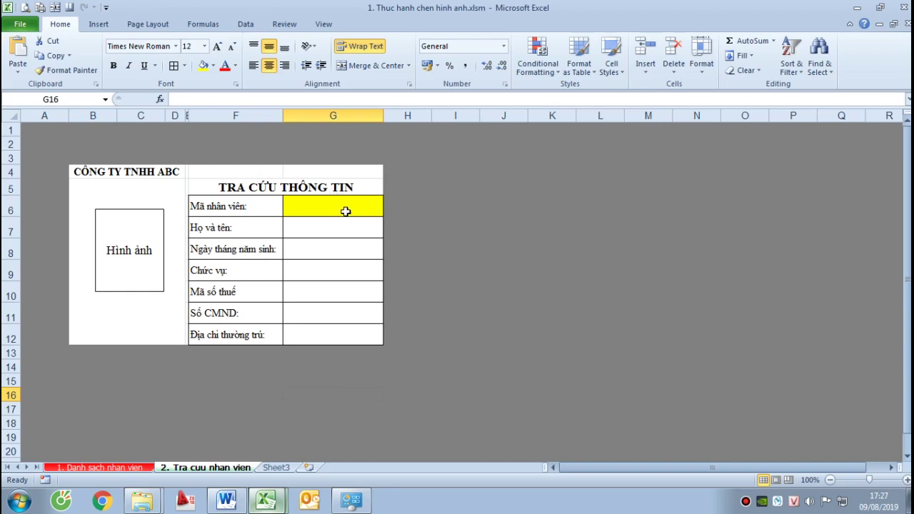
{"action": "left_click", "coordinate": [132, 468]}
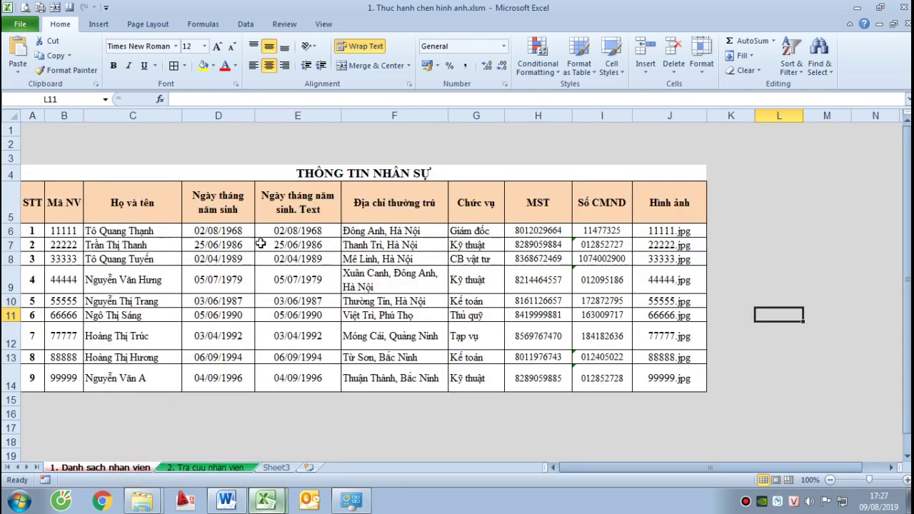
{"action": "left_click", "coordinate": [471, 229]}
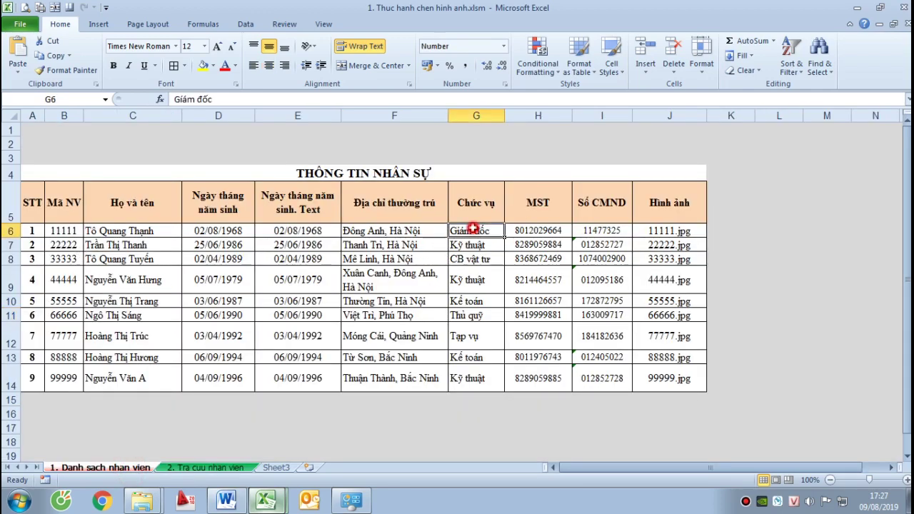
{"action": "left_click", "coordinate": [119, 231]}
{"action": "left_click", "coordinate": [51, 232]}
{"action": "left_click_drag", "start_coordinate": [83, 116], "coordinate": [105, 116]}
Resize the STT column A to 4,50, then return to the Huong dan guide
{"action": "double_click", "coordinate": [44, 115]}
{"action": "mouse_move", "coordinate": [43, 115]}
{"action": "left_mouse_down"}
{"action": "mouse_move", "coordinate": [72, 116]}
{"action": "mouse_move", "coordinate": [49, 116]}
{"action": "left_mouse_up"}
{"action": "left_click", "coordinate": [82, 141]}
{"action": "left_click", "coordinate": [226, 500]}
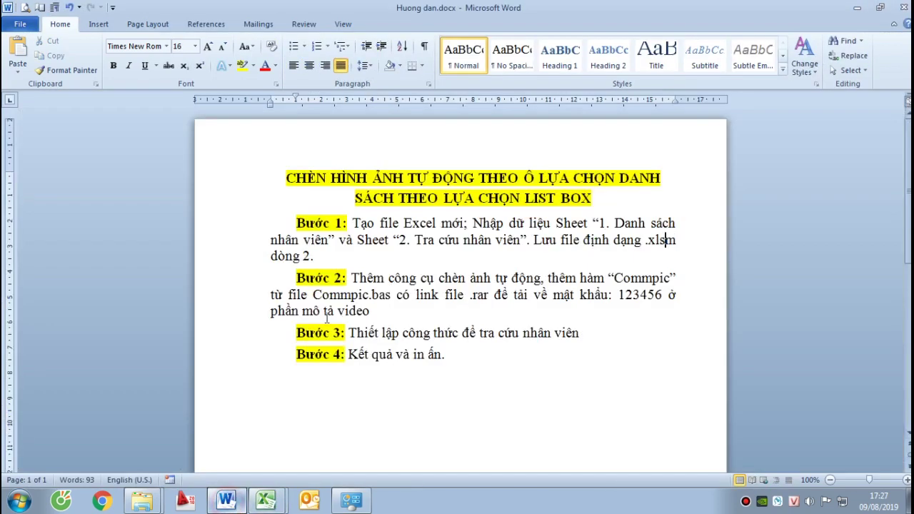
Append '. Copy ảnh của nhân viên vào folder chứa file Excel tra cứu.' after 'video' in Bước 2
{"action": "left_click_drag", "start_coordinate": [353, 270], "coordinate": [495, 278]}
{"action": "left_click", "coordinate": [386, 308]}
{"action": "type", "text": ". Copy ảnh của nhân viên và"}
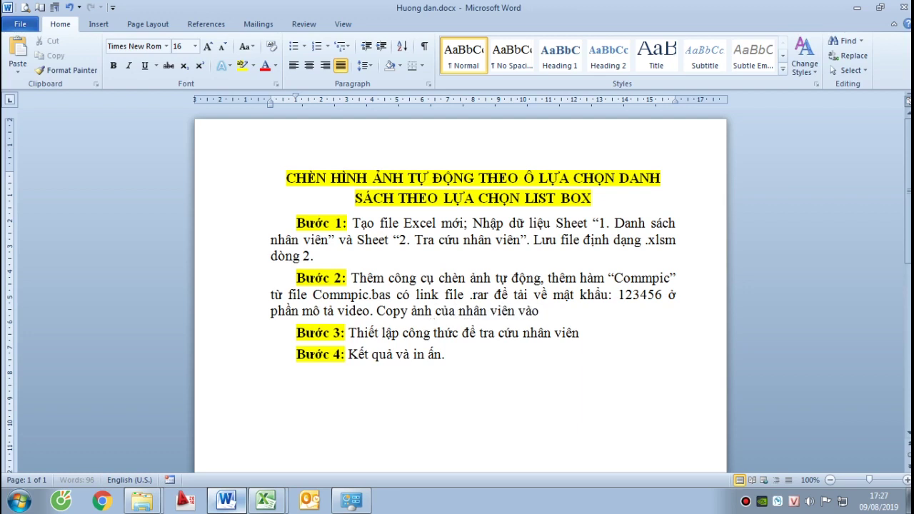
{"action": "type", "text": "old"}
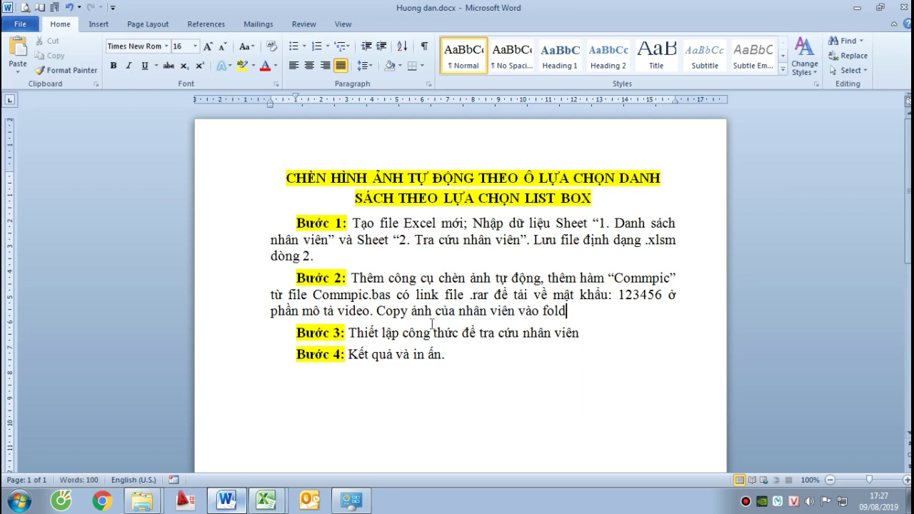
{"action": "type", "text": "ẻ co"}
{"action": "key", "text": "BackSpace"}
{"action": "type", "text": "hu"}
{"action": "type", "text": "fil"}
{"action": "type", "text": "e Excel"}
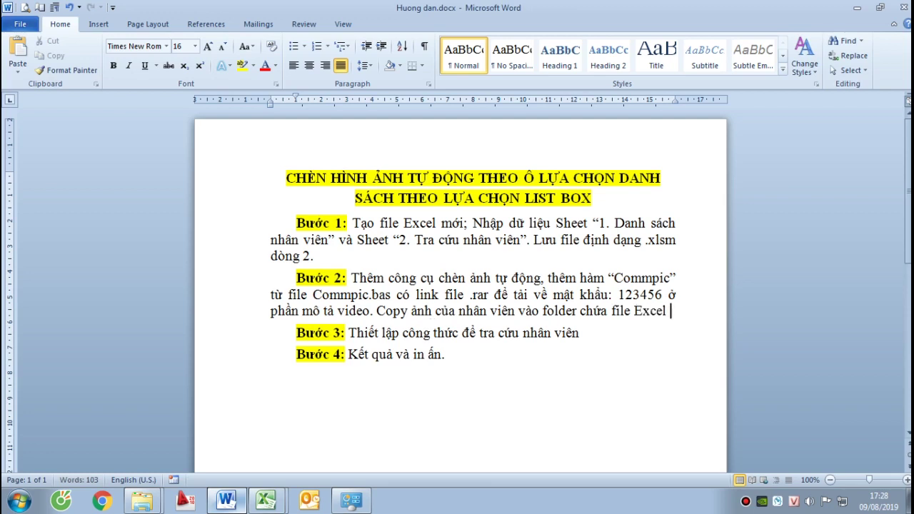
{"action": "type", "text": " mà"}
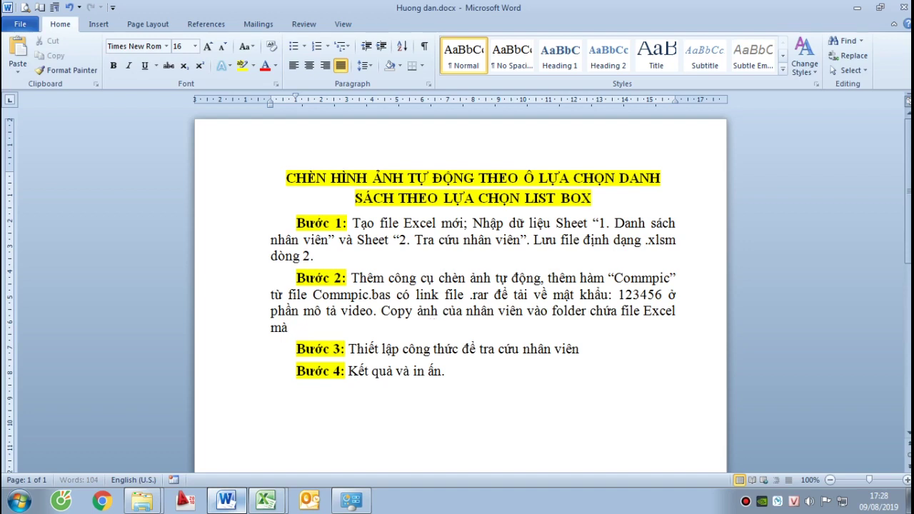
{"action": "key", "text": "BackSpace"}
{"action": "key", "text": "BackSpace"}
{"action": "key", "text": "BackSpace"}
{"action": "key", "text": "BackSpace"}
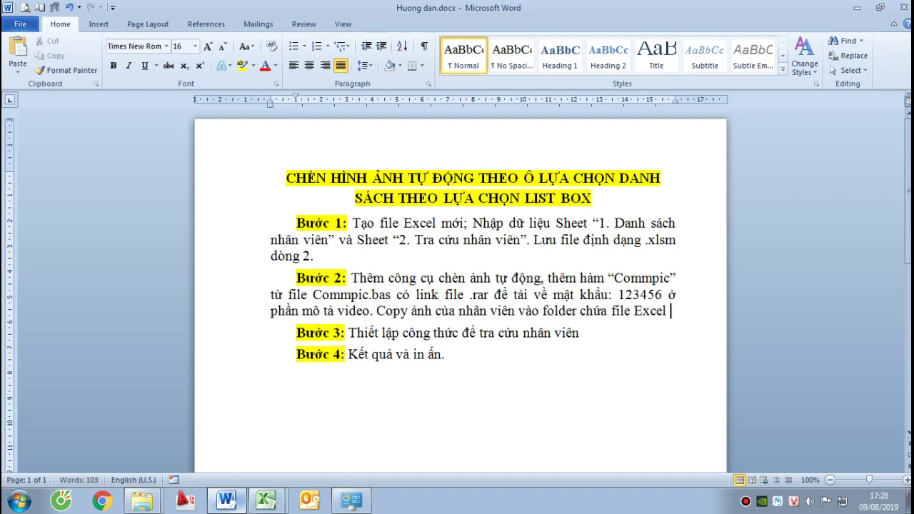
{"action": "type", "text": "tra cứu"}
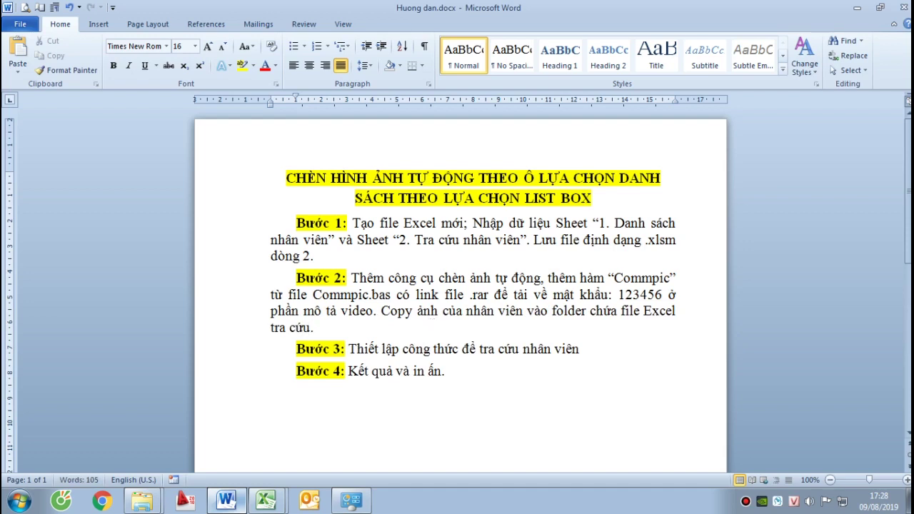
{"action": "type", "text": "."}
Switch back to the practice workbook 1. Thuc hanh chen hinh anh
{"action": "left_click", "coordinate": [265, 499]}
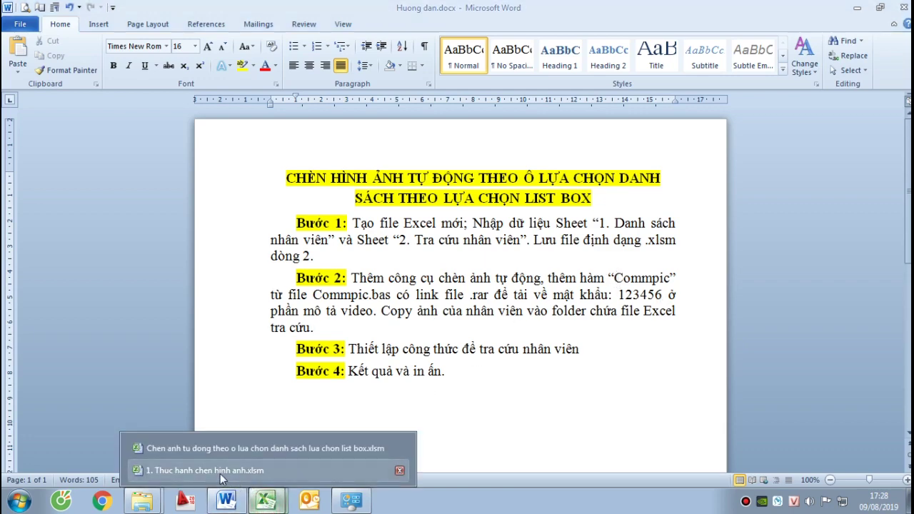
{"action": "left_click", "coordinate": [218, 477]}
{"action": "right_click", "coordinate": [478, 500]}
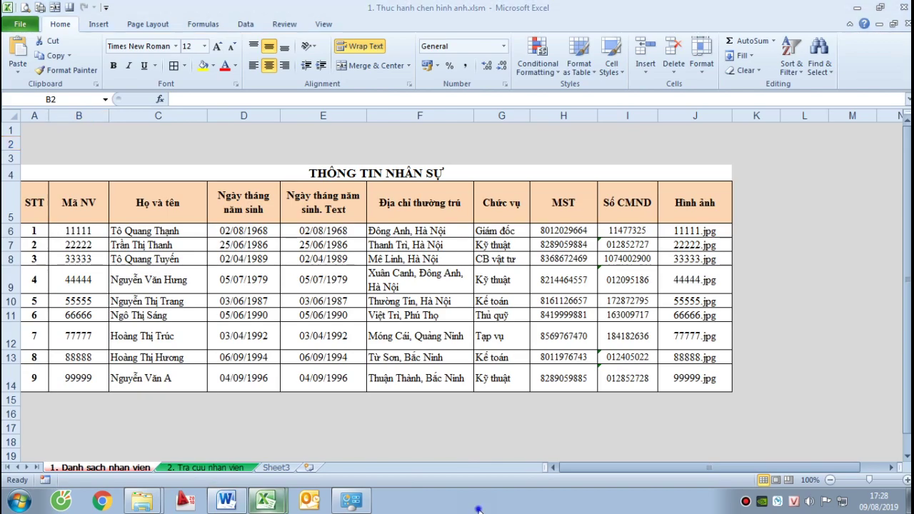
Show the desktop and look inside the 1. Thuc hanh chen hinh anh folder
{"action": "left_click", "coordinate": [534, 444]}
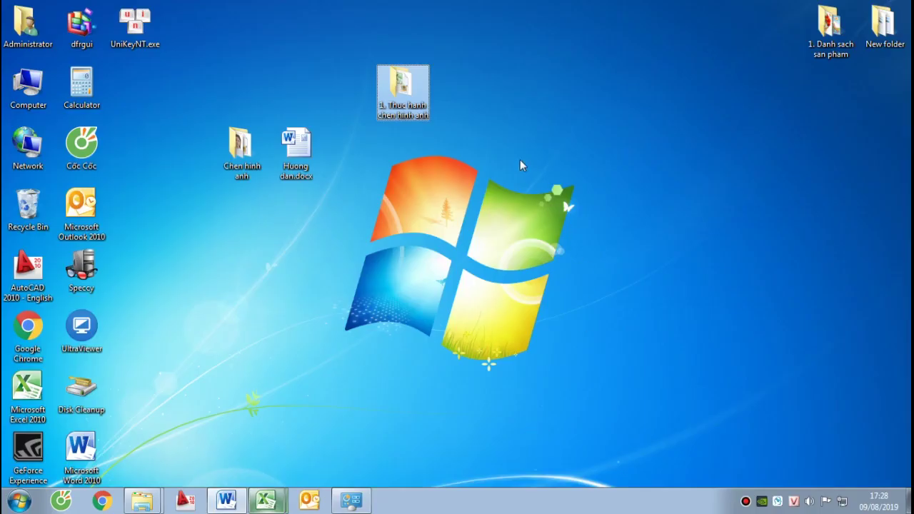
{"action": "left_click", "coordinate": [517, 107]}
{"action": "left_click", "coordinate": [403, 89]}
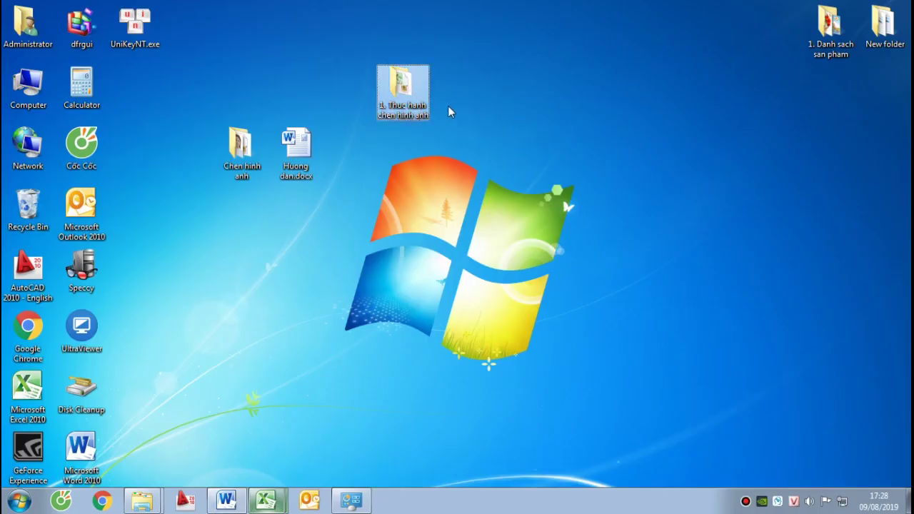
{"action": "right_click", "coordinate": [388, 87]}
{"action": "left_click", "coordinate": [418, 95]}
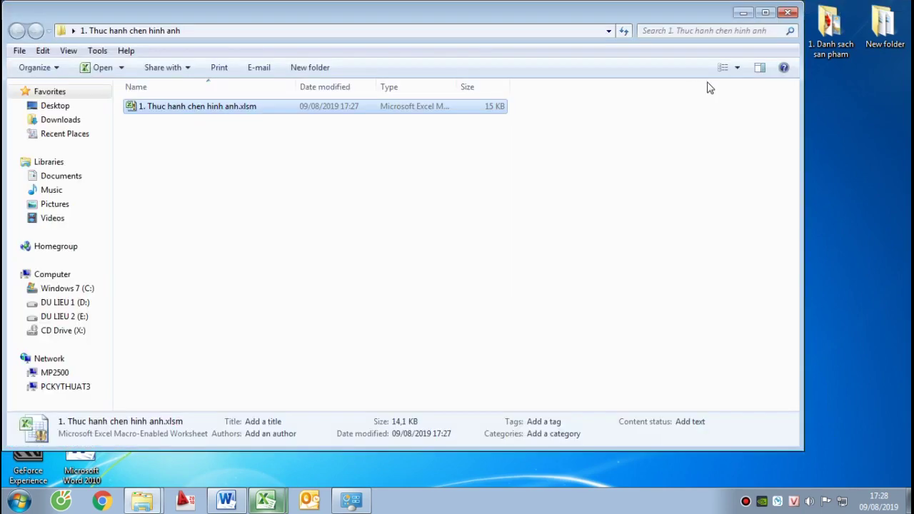
{"action": "left_click", "coordinate": [788, 13]}
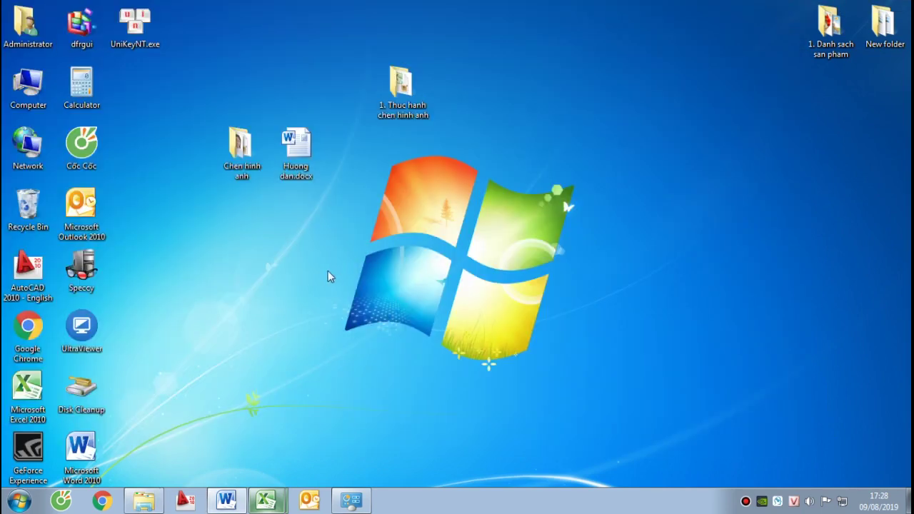
Copy CommPic.bas from the Chen hinh anh photo folder
{"action": "left_click", "coordinate": [235, 158]}
{"action": "left_click", "coordinate": [236, 161]}
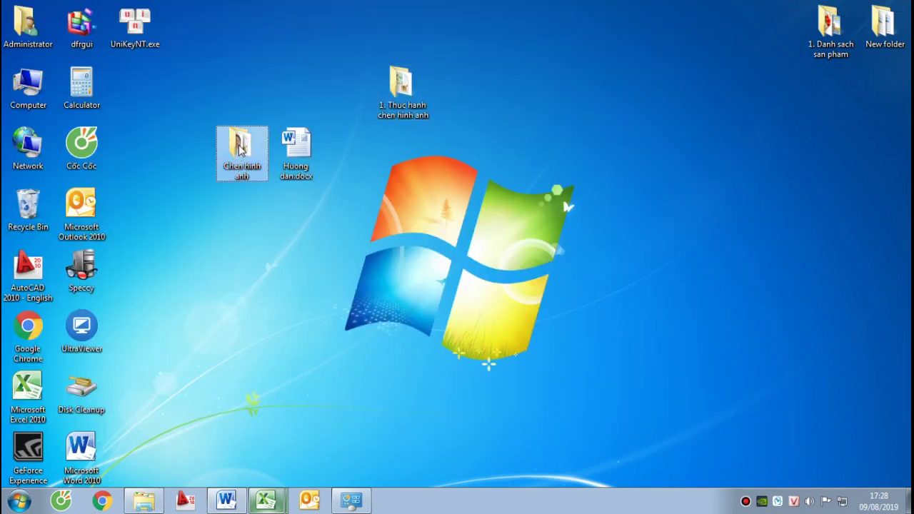
{"action": "right_click", "coordinate": [239, 148]}
{"action": "left_click", "coordinate": [261, 151]}
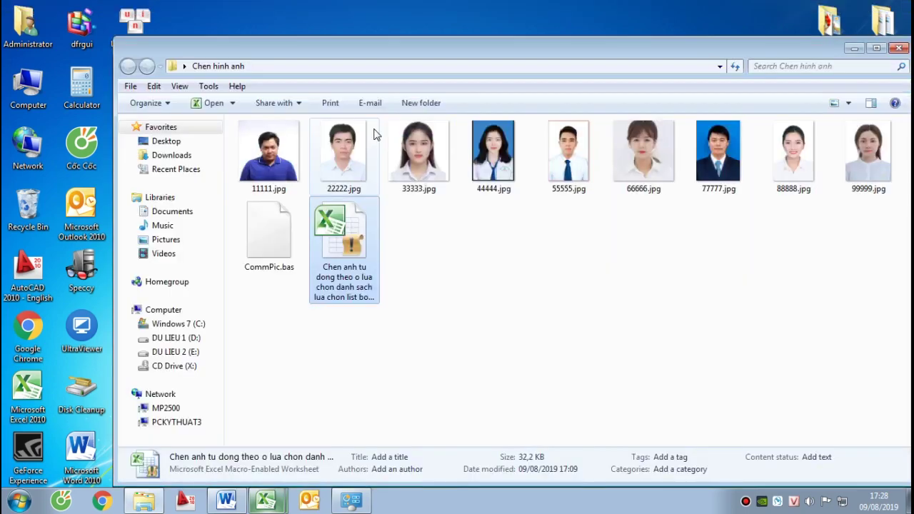
{"action": "left_click", "coordinate": [481, 305]}
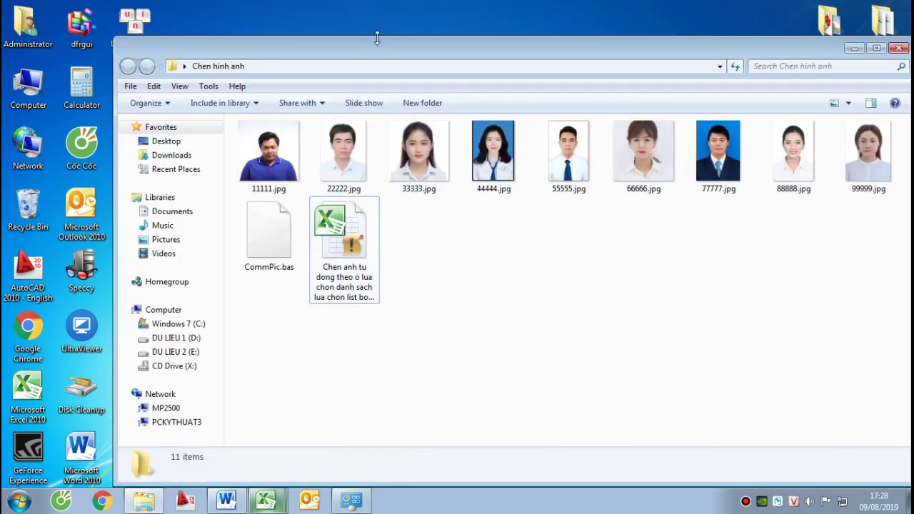
{"action": "left_click_drag", "start_coordinate": [373, 45], "coordinate": [317, 28]}
{"action": "left_click", "coordinate": [210, 237]}
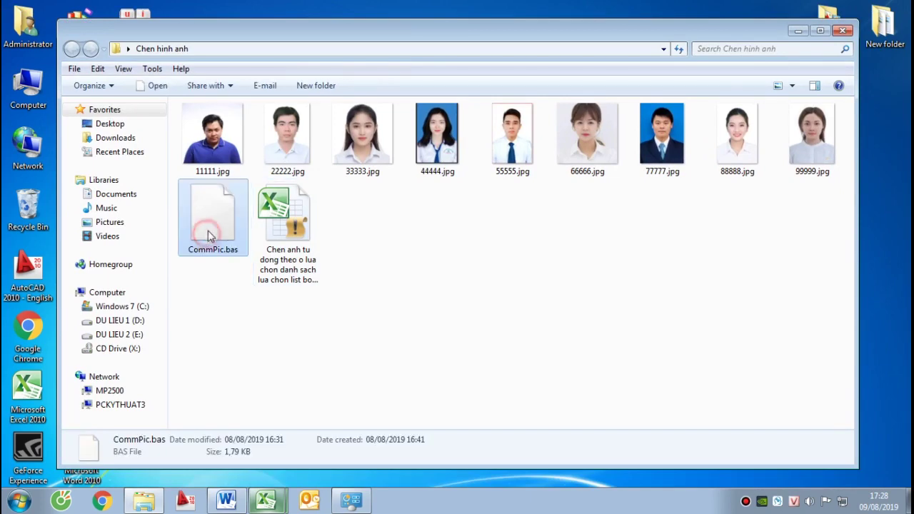
{"action": "right_click", "coordinate": [216, 216]}
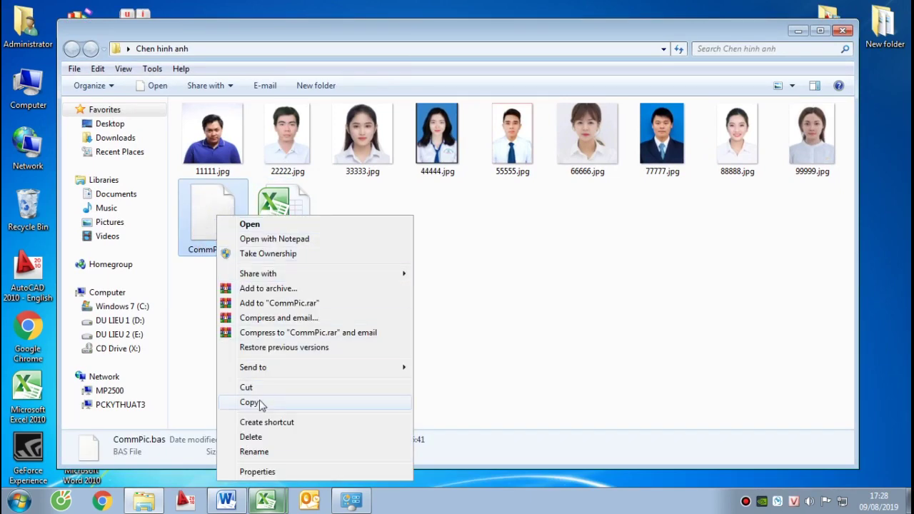
{"action": "left_click", "coordinate": [262, 403]}
Paste CommPic.bas into the 1. Thuc hanh chen hinh anh folder
{"action": "left_click", "coordinate": [843, 30]}
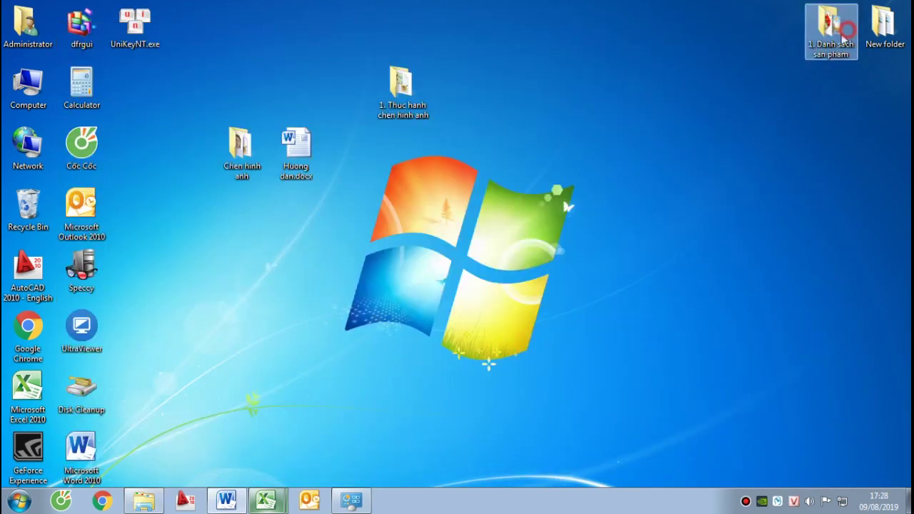
{"action": "double_click", "coordinate": [421, 104]}
{"action": "right_click", "coordinate": [378, 210]}
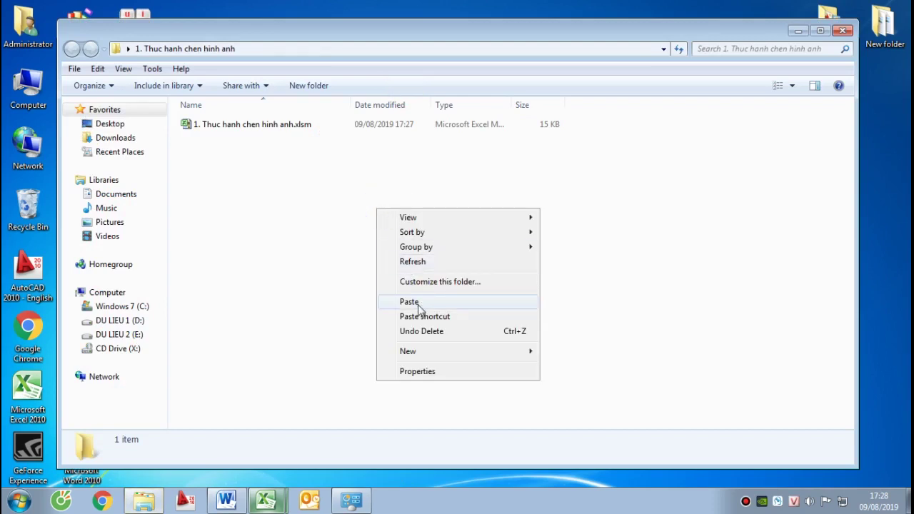
{"action": "left_click", "coordinate": [419, 303]}
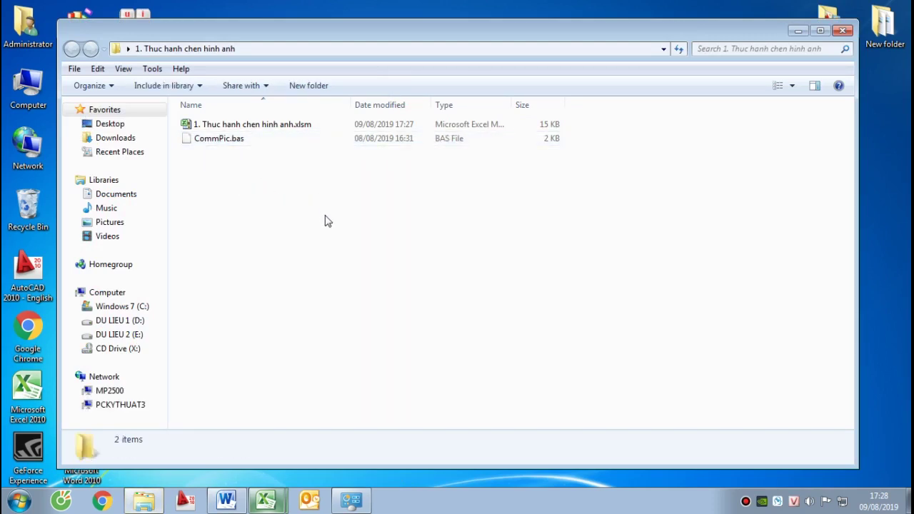
Open the VBA code window for the 2. Tra cuu nhan vien sheet via View Code
{"action": "mouse_move", "coordinate": [267, 500]}
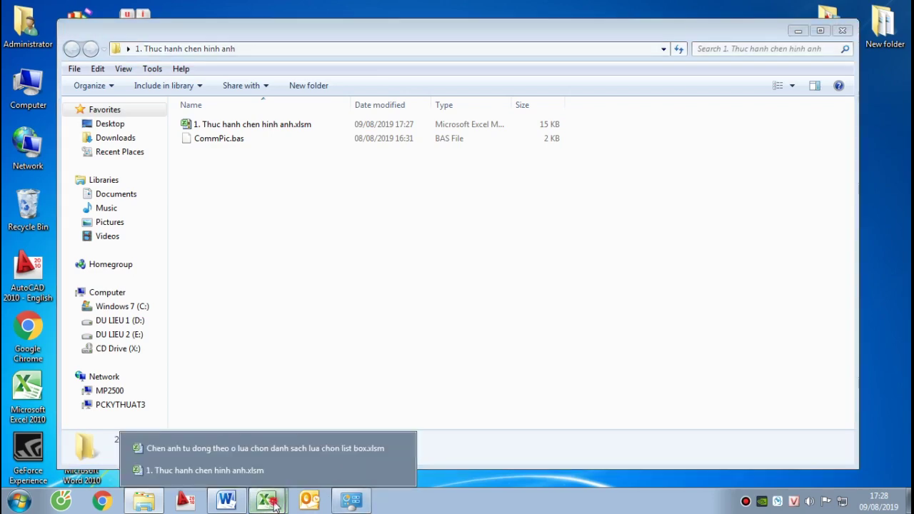
{"action": "left_click", "coordinate": [203, 473]}
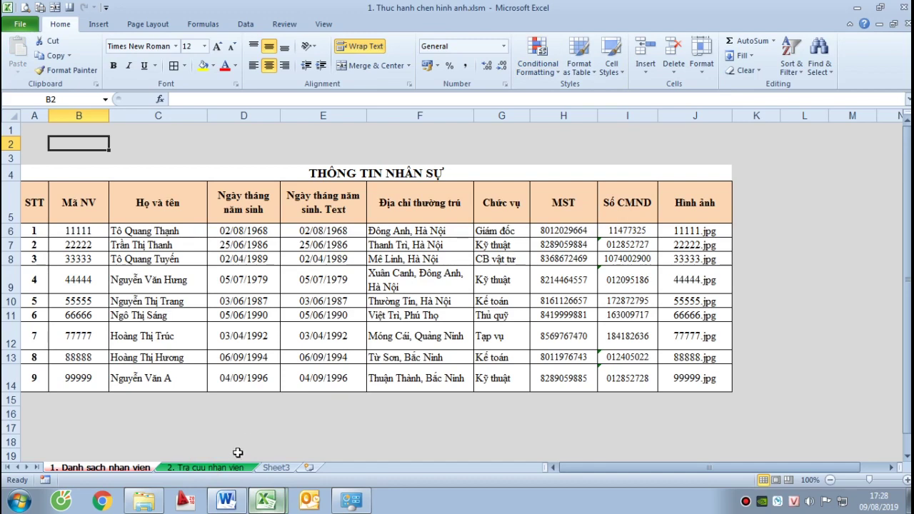
{"action": "left_click", "coordinate": [235, 467]}
{"action": "left_click", "coordinate": [489, 263]}
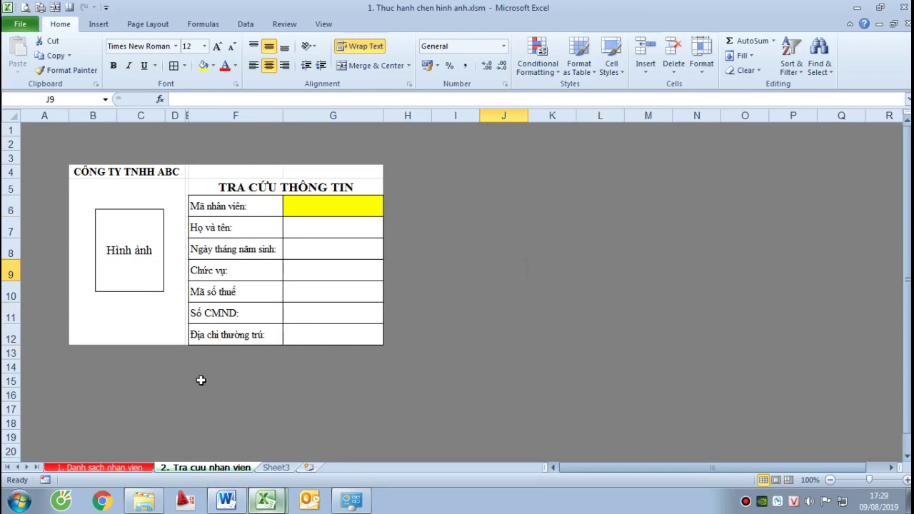
{"action": "right_click", "coordinate": [243, 468]}
{"action": "left_click", "coordinate": [286, 377]}
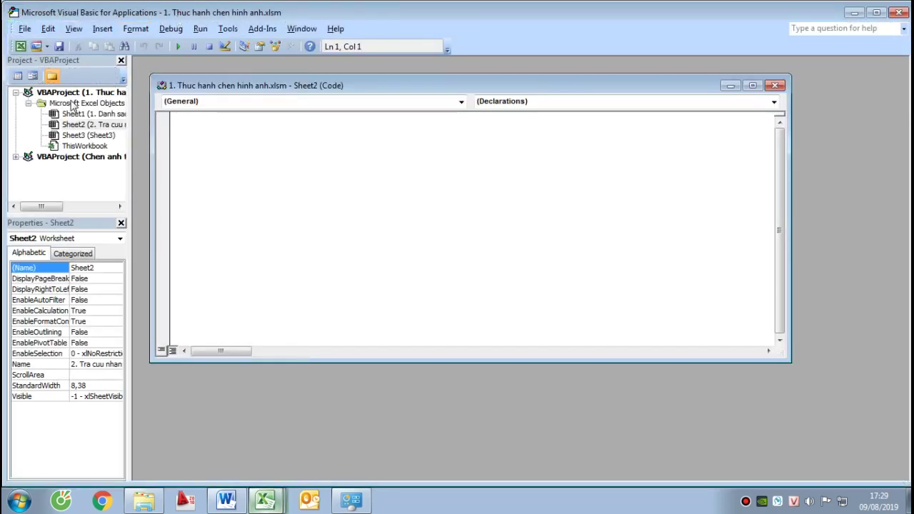
Import CommPic.bas from the Desktop's 1. Thuc hanh chen hinh anh folder into the workbook's VBA project
{"action": "left_click_drag", "start_coordinate": [129, 104], "coordinate": [175, 104]}
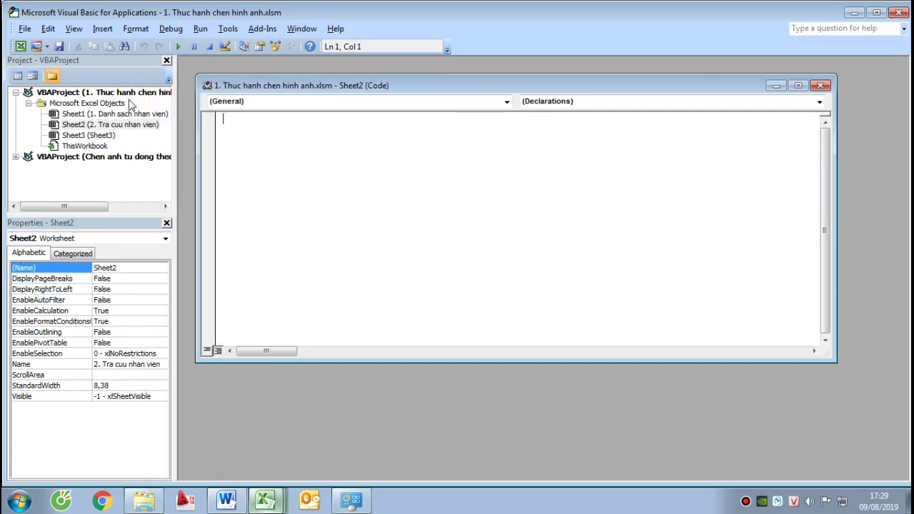
{"action": "left_click", "coordinate": [127, 97]}
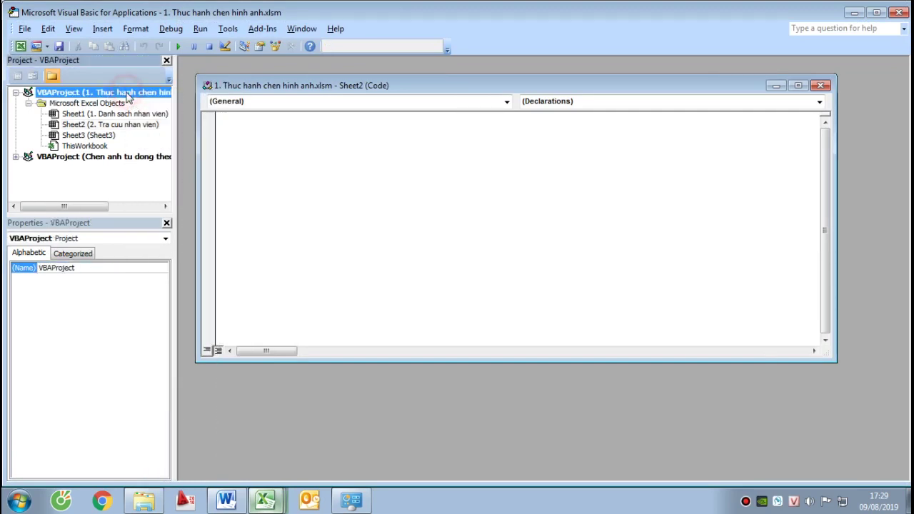
{"action": "right_click", "coordinate": [127, 97]}
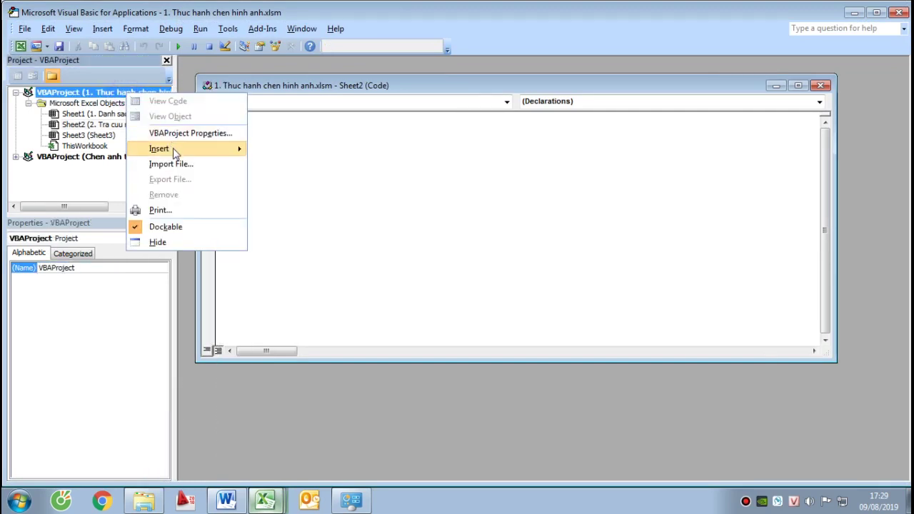
{"action": "left_click", "coordinate": [178, 165]}
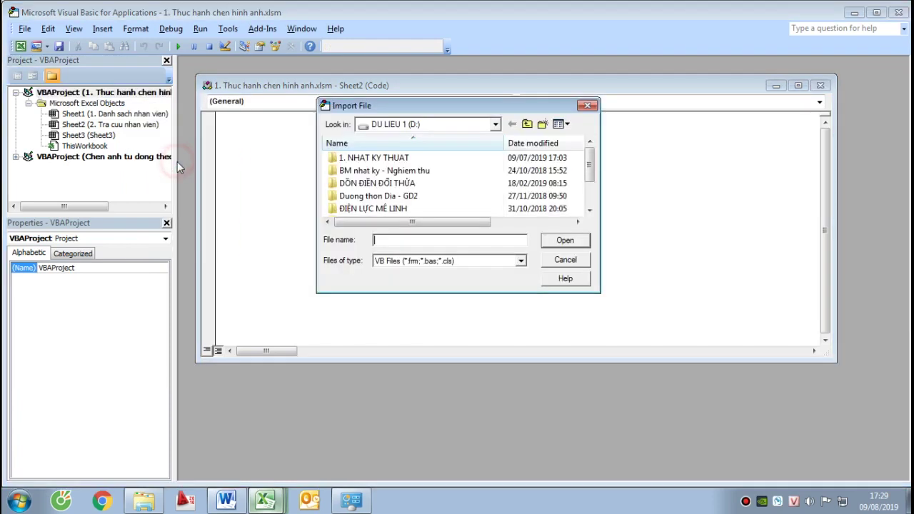
{"action": "left_click", "coordinate": [495, 124]}
{"action": "left_click", "coordinate": [389, 139]}
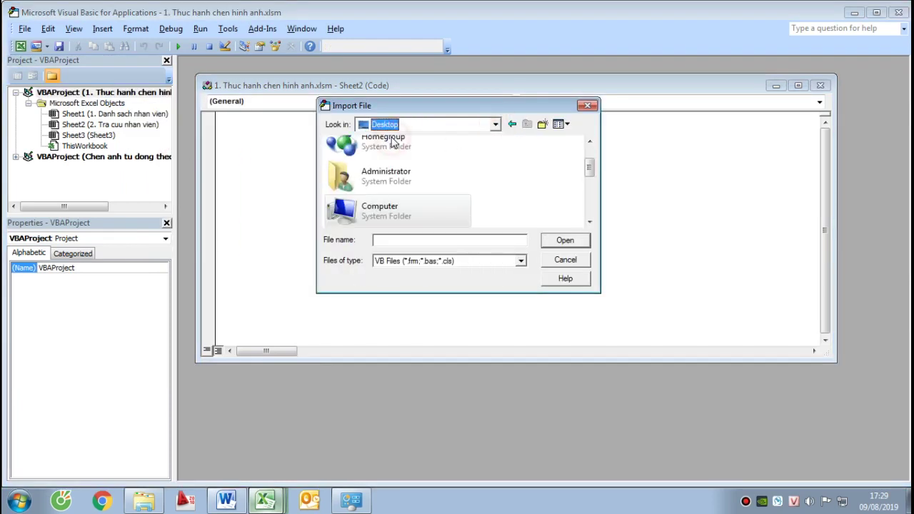
{"action": "left_click_drag", "start_coordinate": [589, 167], "coordinate": [590, 204]}
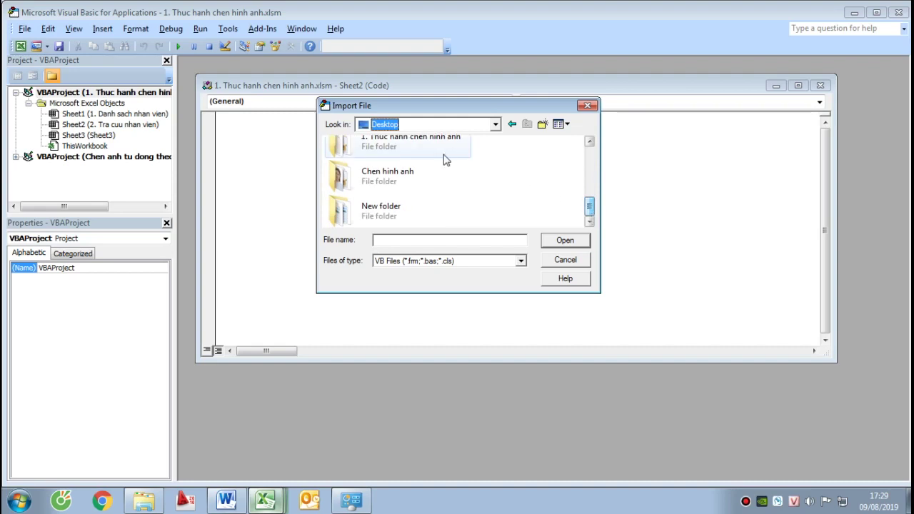
{"action": "left_click", "coordinate": [389, 145]}
{"action": "left_click", "coordinate": [563, 240]}
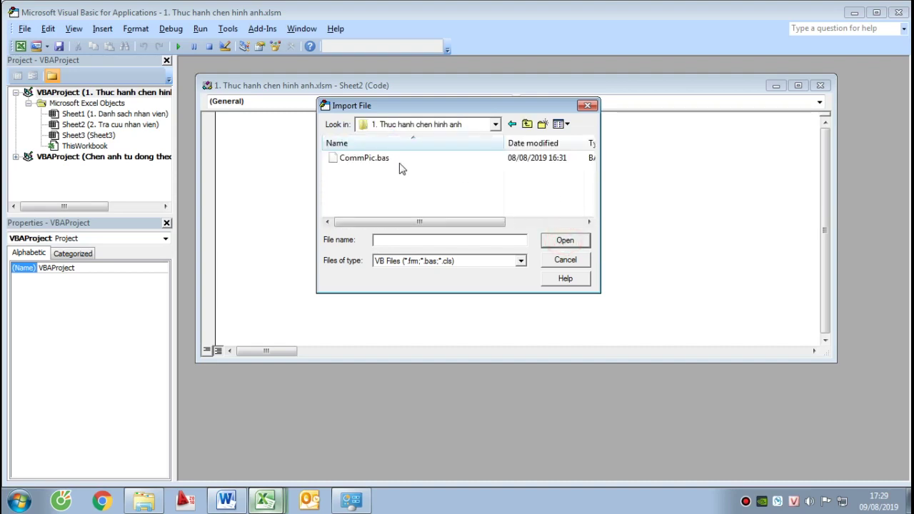
{"action": "left_click", "coordinate": [364, 159]}
{"action": "left_click", "coordinate": [571, 241]}
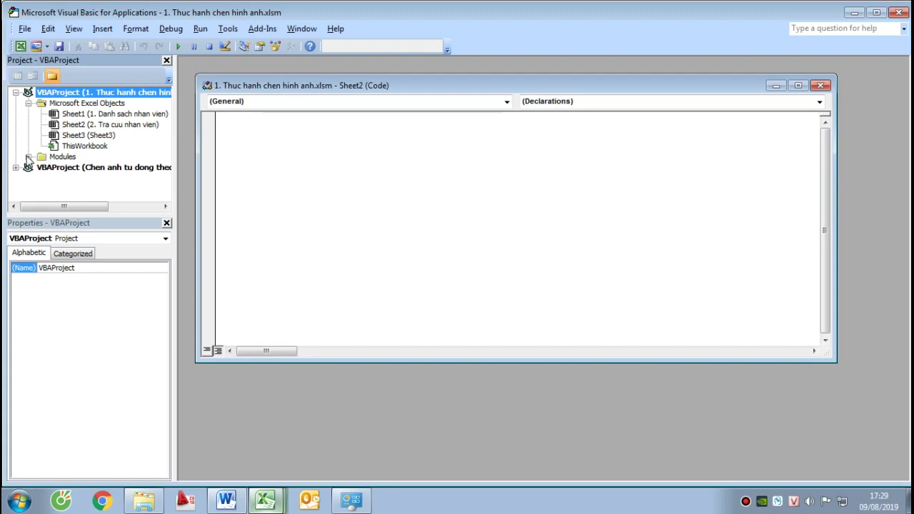
Open Module1's code window to show the CommPic function
{"action": "left_click", "coordinate": [28, 157]}
{"action": "left_click", "coordinate": [65, 157]}
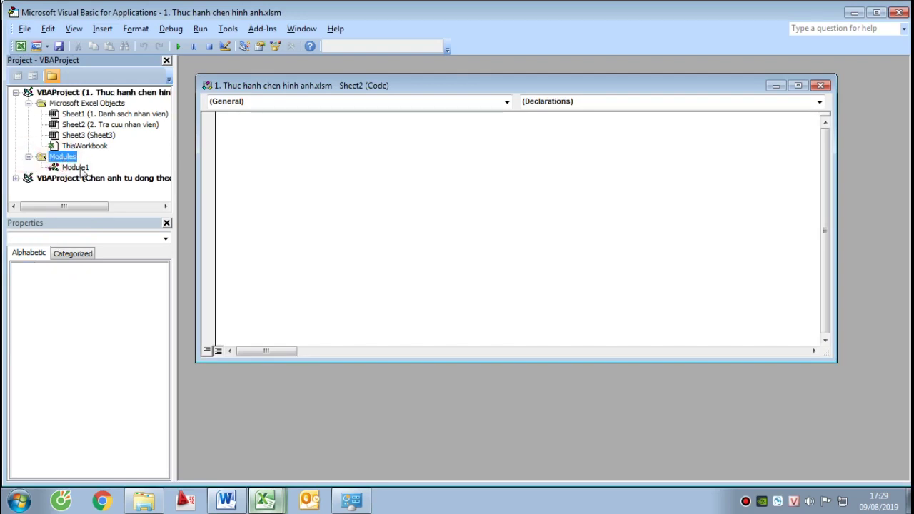
{"action": "left_click", "coordinate": [79, 168]}
{"action": "right_click", "coordinate": [82, 172]}
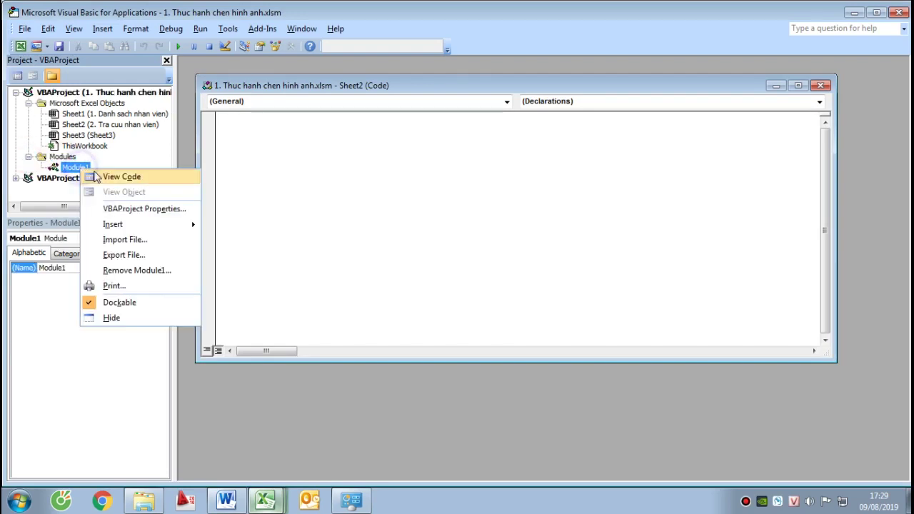
{"action": "left_click", "coordinate": [110, 177]}
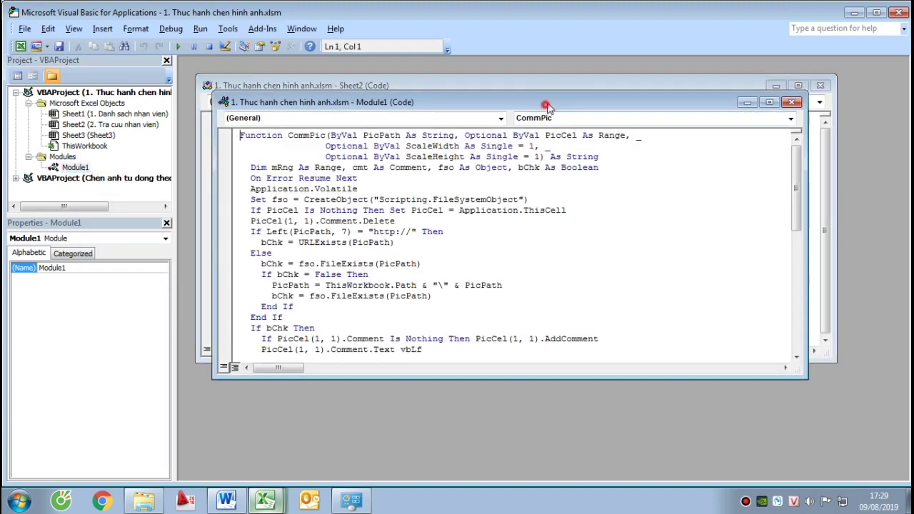
{"action": "left_click_drag", "start_coordinate": [540, 102], "coordinate": [576, 85]}
{"action": "left_click_drag", "start_coordinate": [832, 157], "coordinate": [850, 134]}
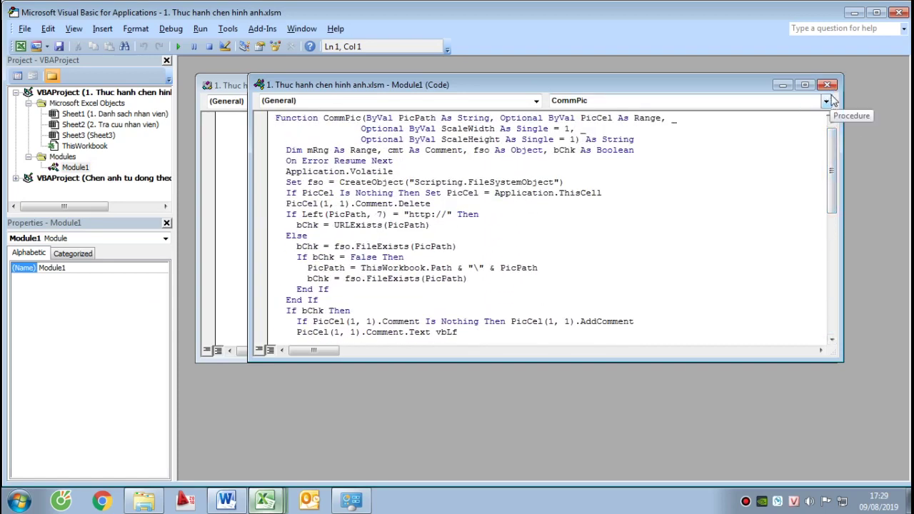
Close the VBA editor and bring up the Huong dan.docx instructions in Word
{"action": "left_click", "coordinate": [898, 12]}
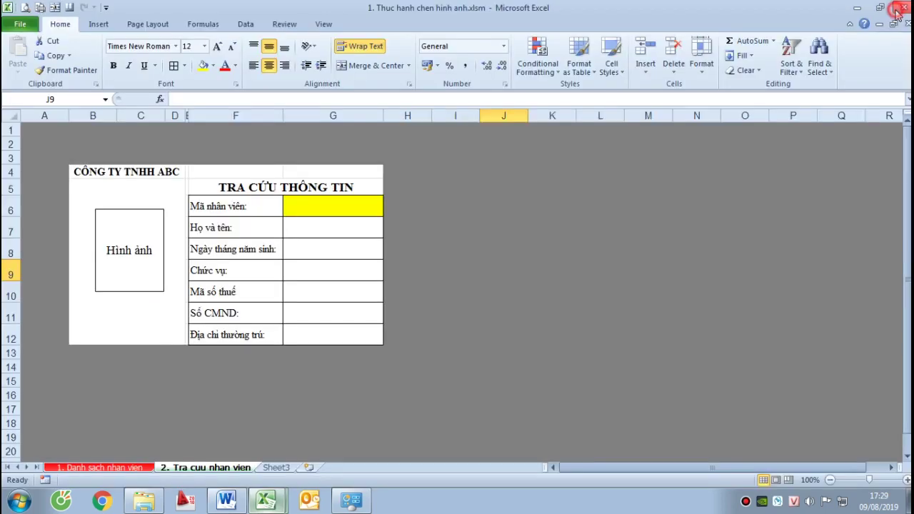
{"action": "left_click", "coordinate": [544, 269]}
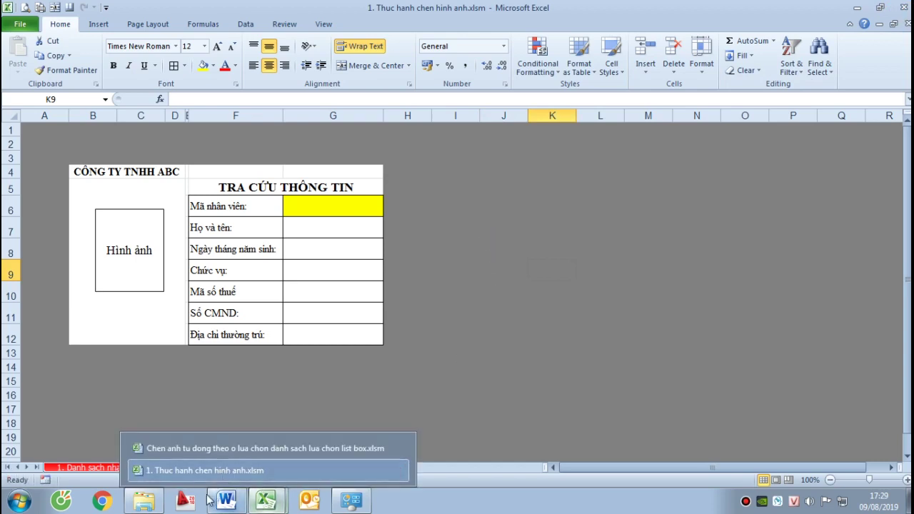
{"action": "mouse_move", "coordinate": [227, 499]}
{"action": "left_click", "coordinate": [238, 470]}
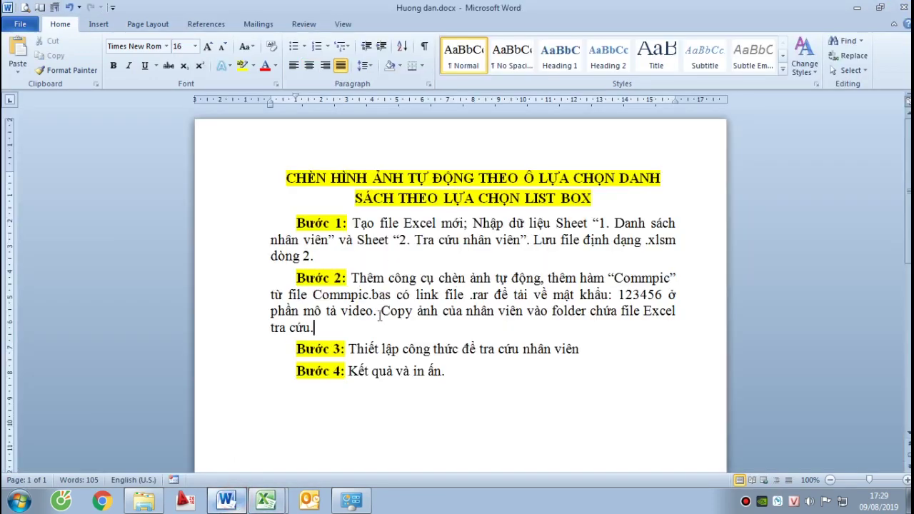
Add a note to Bước 2 that photos are named “Mã nhân viên.jpg”
{"action": "left_click", "coordinate": [379, 311], "text": "shift"}
{"action": "left_click", "coordinate": [653, 345]}
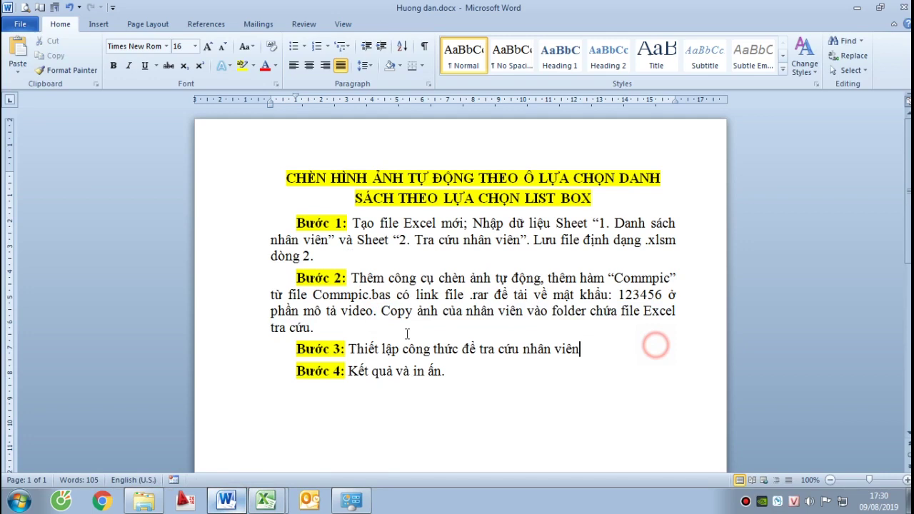
{"action": "left_click", "coordinate": [311, 327]}
{"action": "type", "text": "("}
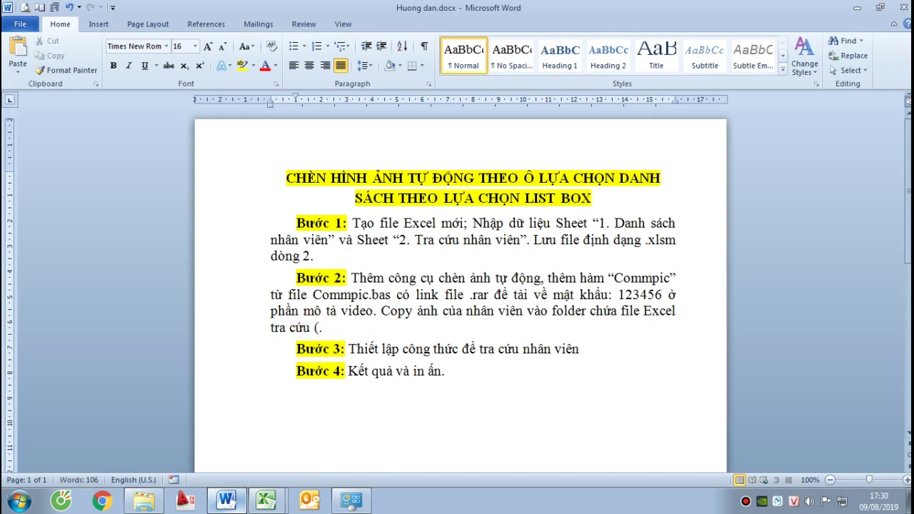
{"action": "type", "text": "lu"}
{"action": "type", "text": " ý anhr c"}
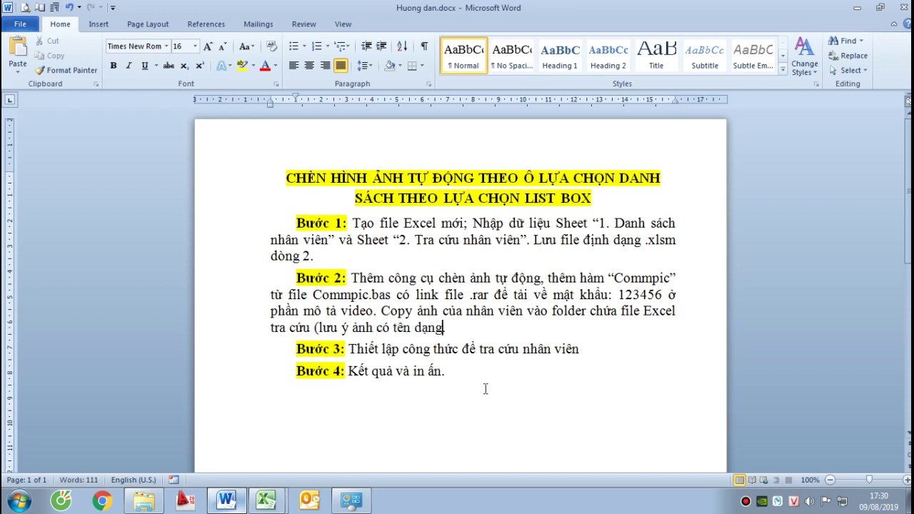
{"action": "type", "text": " “ Ma"}
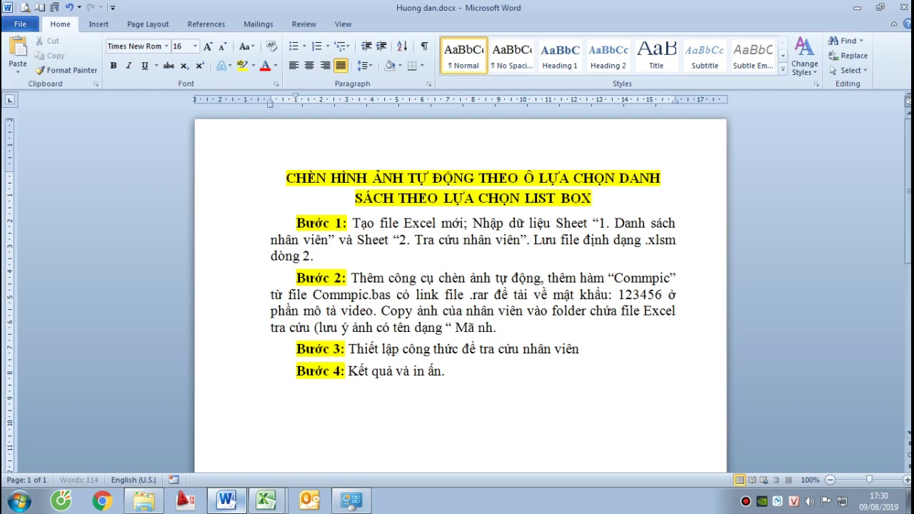
{"action": "type", "text": " nhân viên.jpg."}
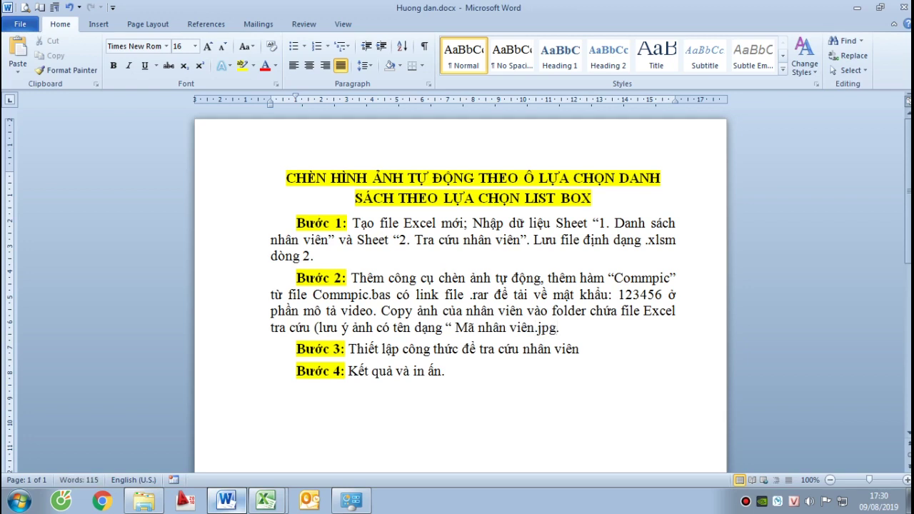
{"action": "type", "text": ")"}
{"action": "left_click", "coordinate": [144, 501]}
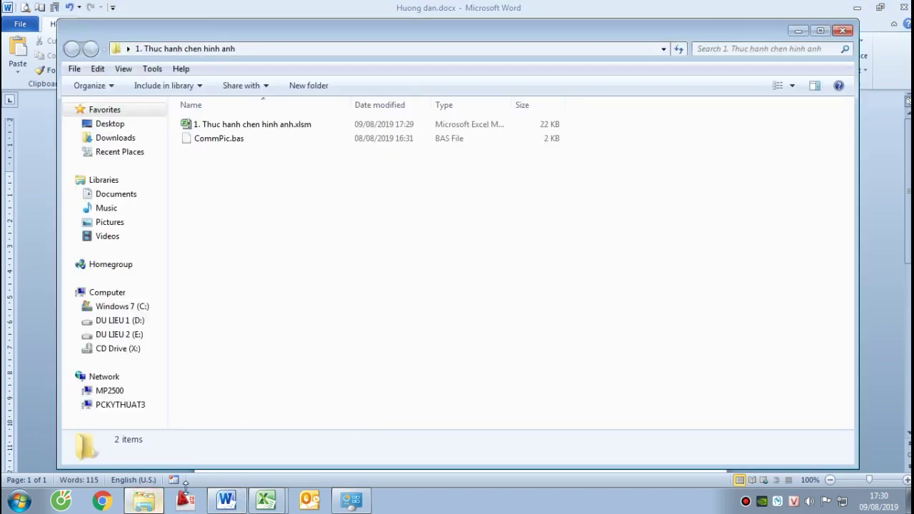
Copy the nine photos 11111.jpg–99999.jpg from the desktop's Chen hinh anh folder
{"action": "right_click", "coordinate": [576, 508]}
{"action": "left_click", "coordinate": [620, 449]}
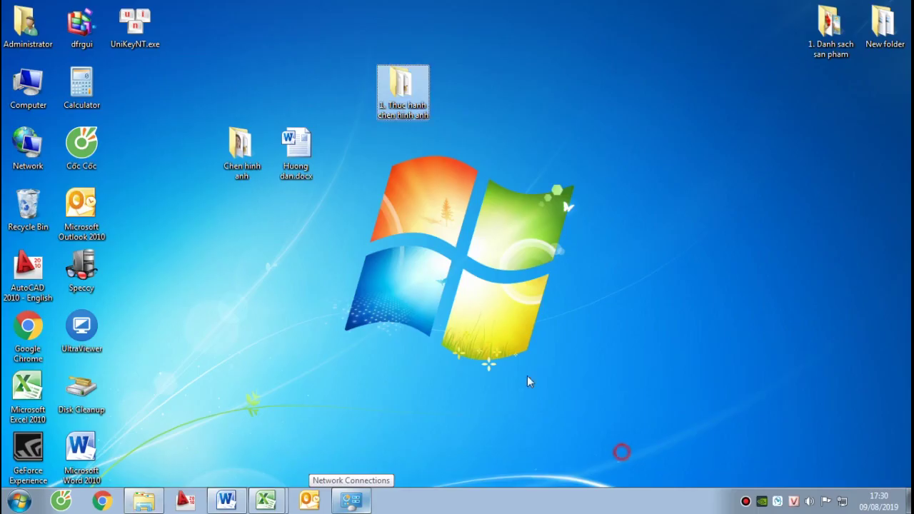
{"action": "right_click", "coordinate": [225, 156]}
{"action": "left_click", "coordinate": [258, 163]}
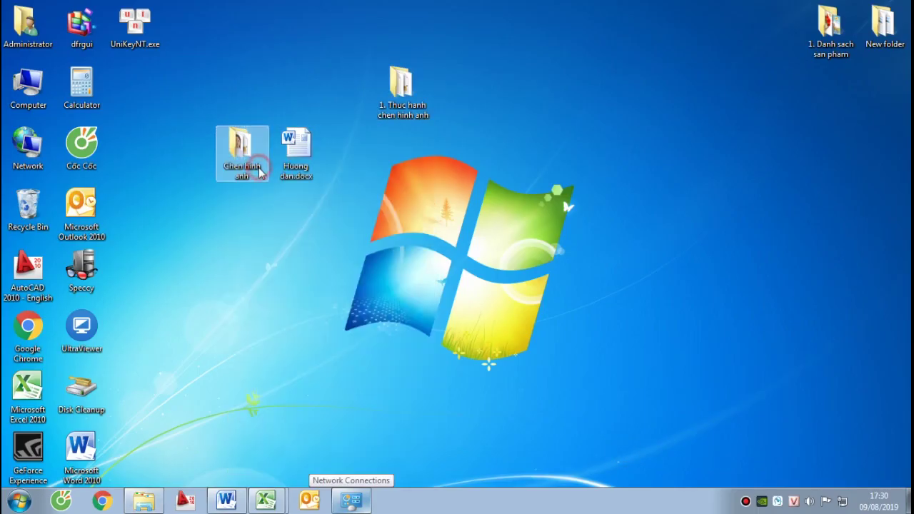
{"action": "left_click", "coordinate": [260, 171]}
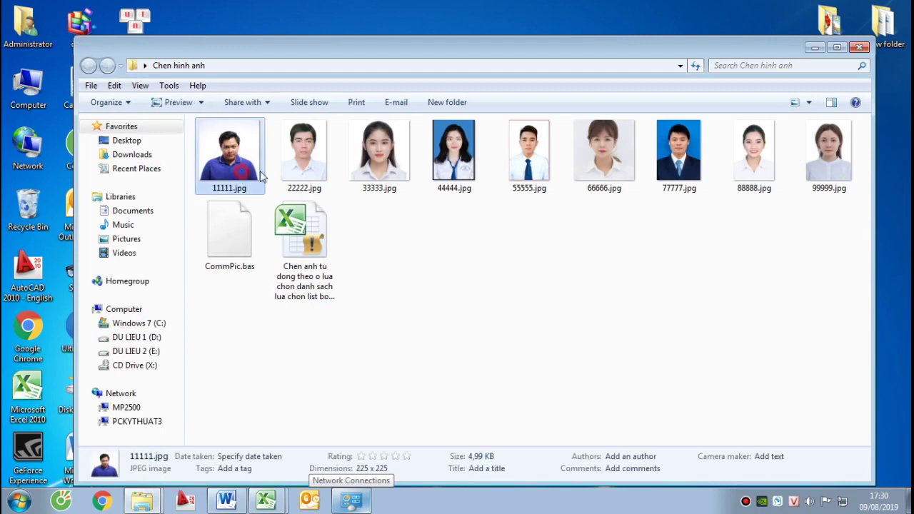
{"action": "left_click", "coordinate": [829, 173], "text": "shift"}
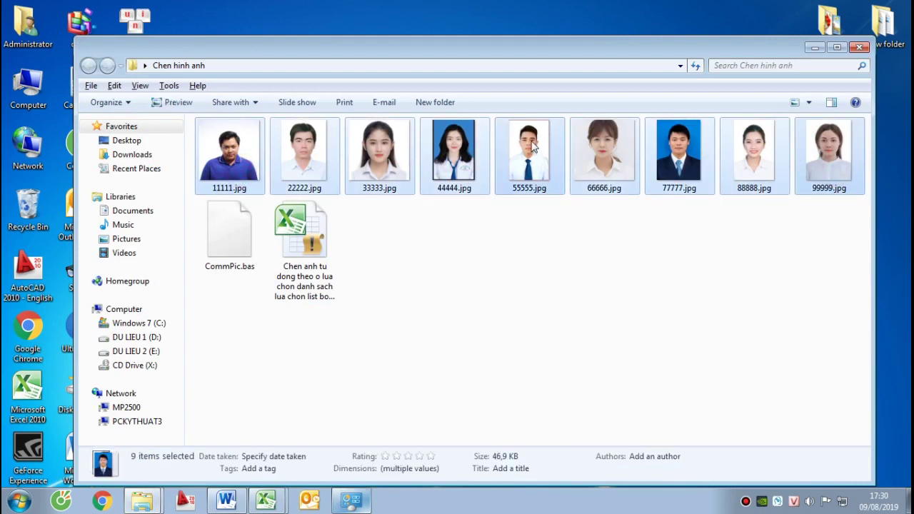
{"action": "right_click", "coordinate": [532, 144]}
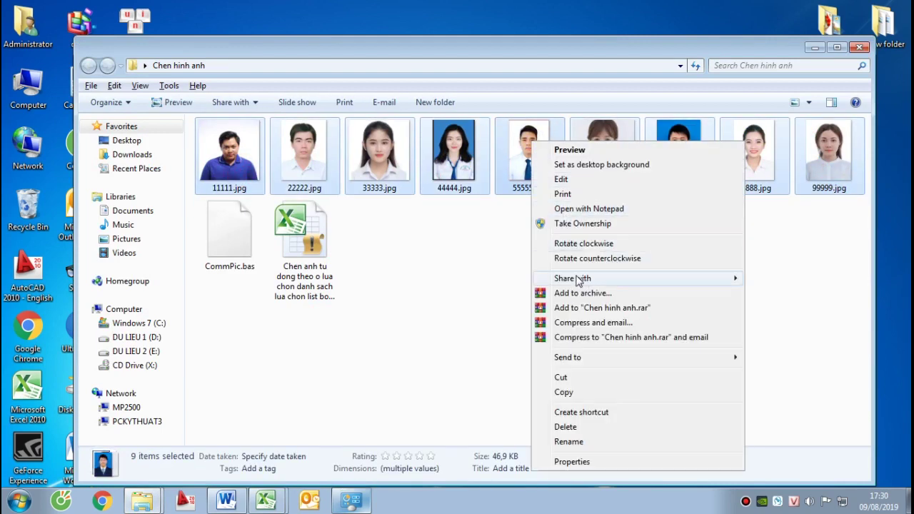
{"action": "left_click", "coordinate": [570, 392]}
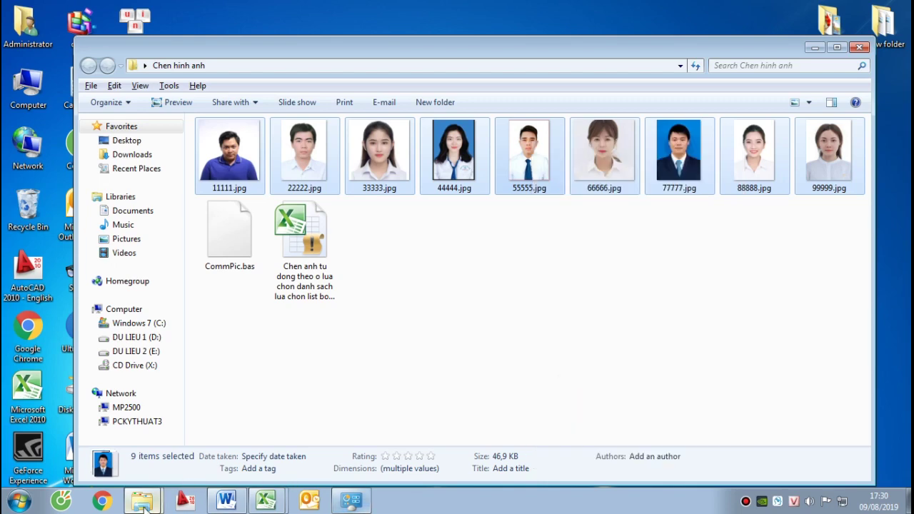
Paste the nine photos into the 1. Thuc hanh chen hinh anh folder
{"action": "left_click", "coordinate": [142, 500]}
{"action": "left_click", "coordinate": [135, 444]}
{"action": "right_click", "coordinate": [396, 213]}
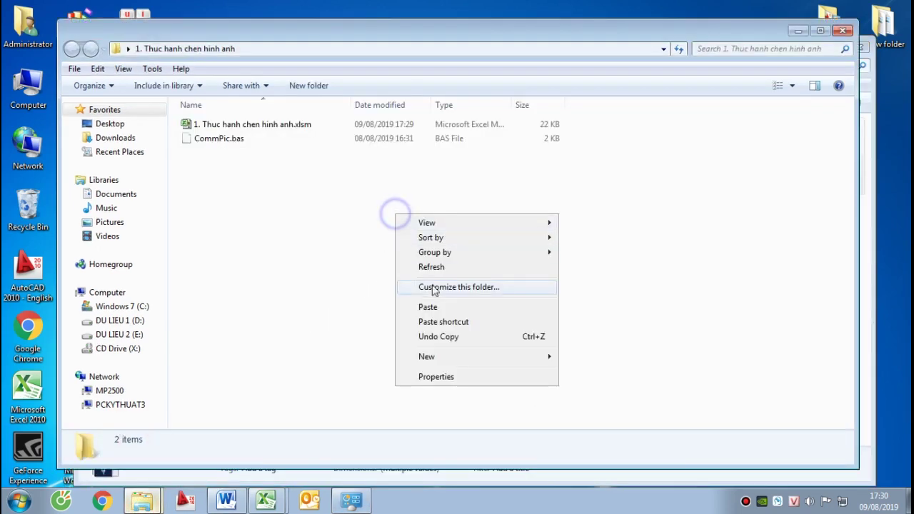
{"action": "left_click", "coordinate": [433, 309]}
{"action": "left_click", "coordinate": [389, 330]}
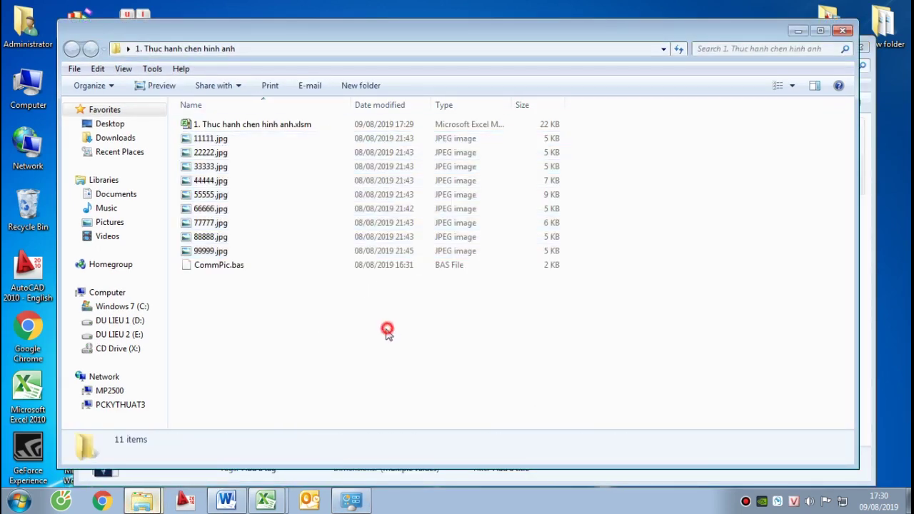
Display the folder's files as large thumbnails
{"action": "left_click", "coordinate": [791, 87]}
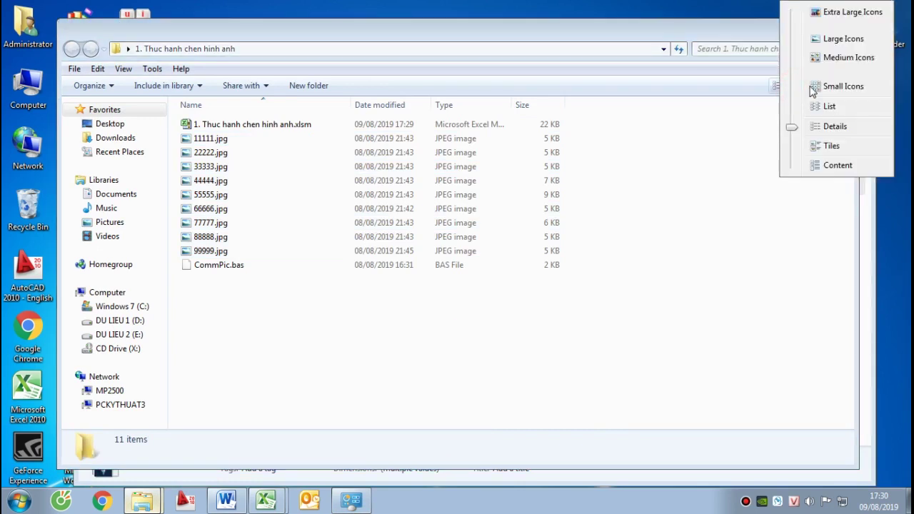
{"action": "left_click", "coordinate": [844, 63]}
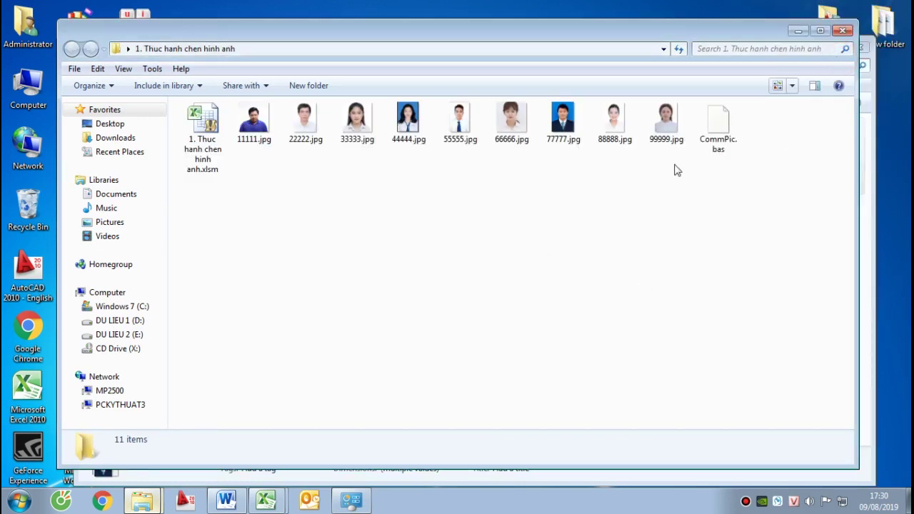
{"action": "left_click", "coordinate": [791, 87]}
{"action": "left_click", "coordinate": [818, 67]}
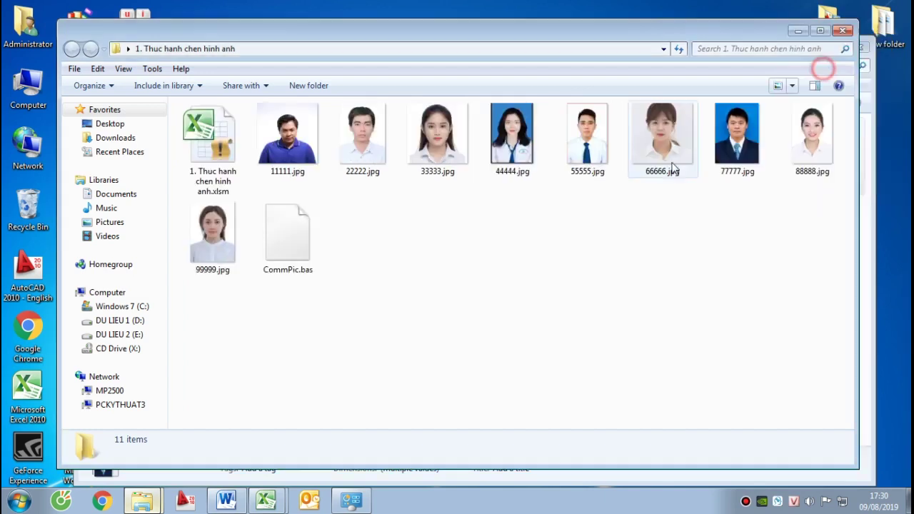
{"action": "left_click", "coordinate": [400, 221]}
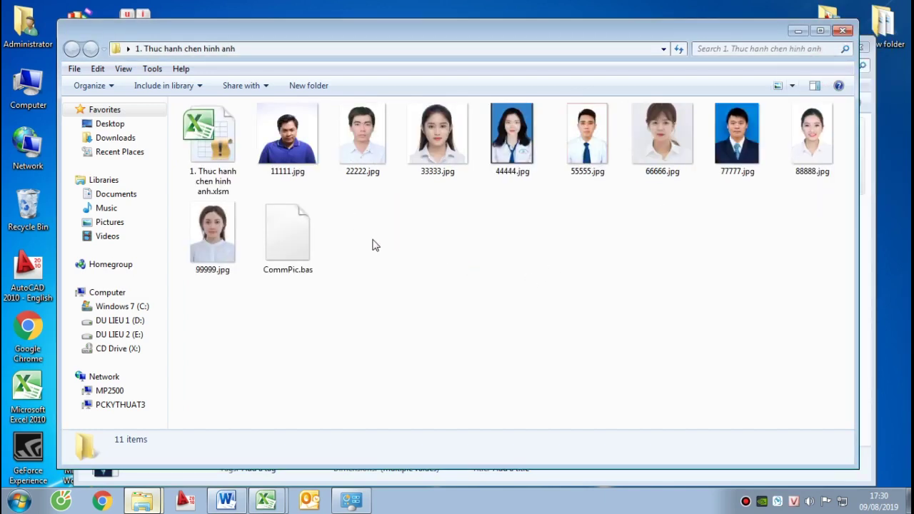
End the Bước 3 line in Huong dan.docx with a full stop
{"action": "left_click", "coordinate": [266, 499]}
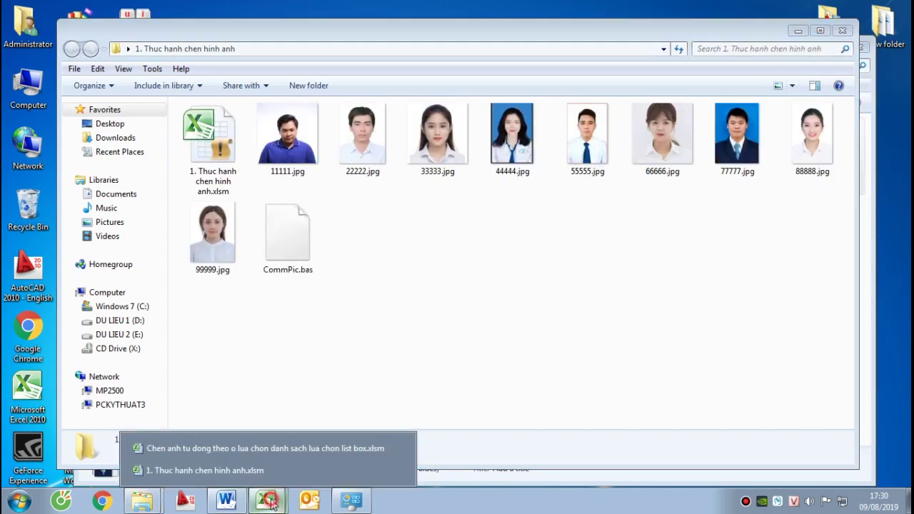
{"action": "left_click", "coordinate": [234, 470]}
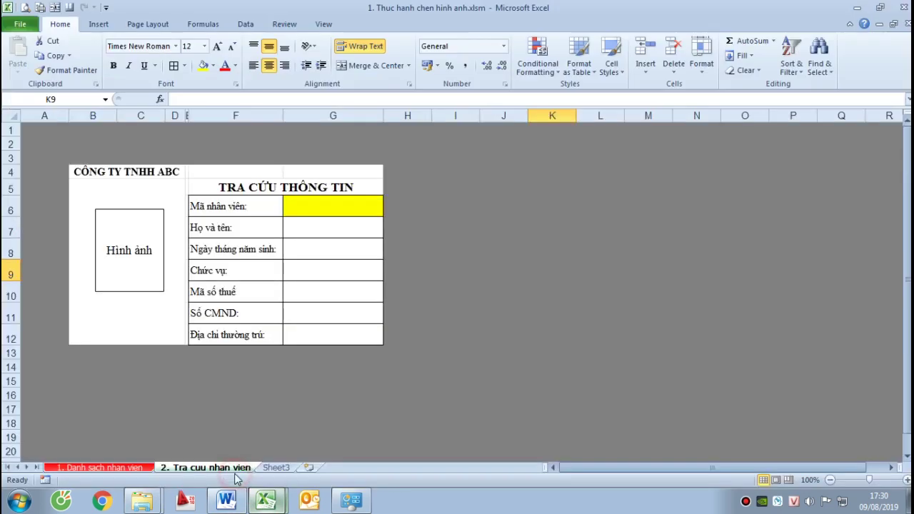
{"action": "left_click", "coordinate": [225, 494]}
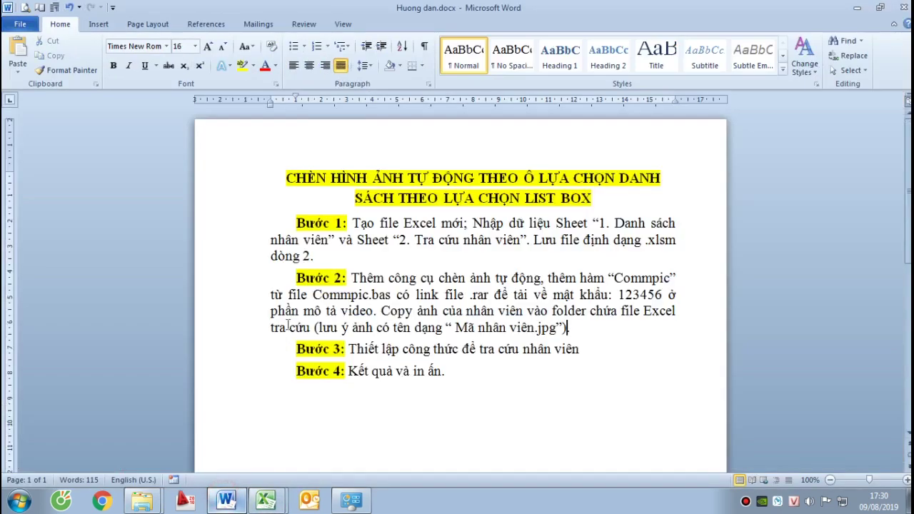
{"action": "left_click_drag", "start_coordinate": [579, 336], "coordinate": [351, 266]}
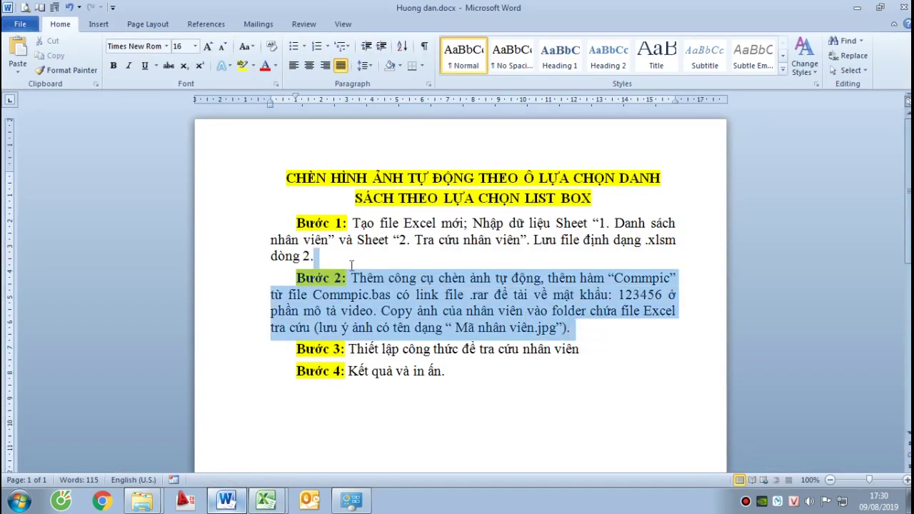
{"action": "left_click", "coordinate": [376, 350]}
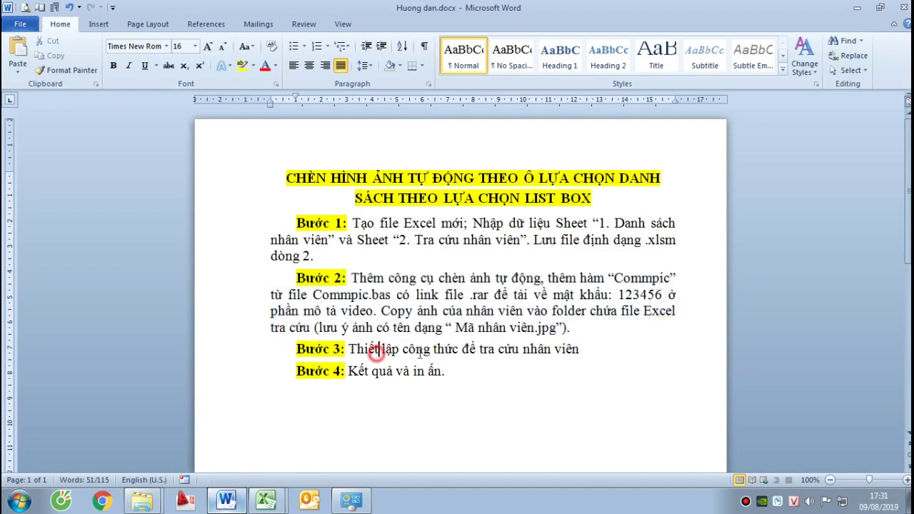
{"action": "left_click", "coordinate": [590, 356]}
{"action": "type", "text": "."}
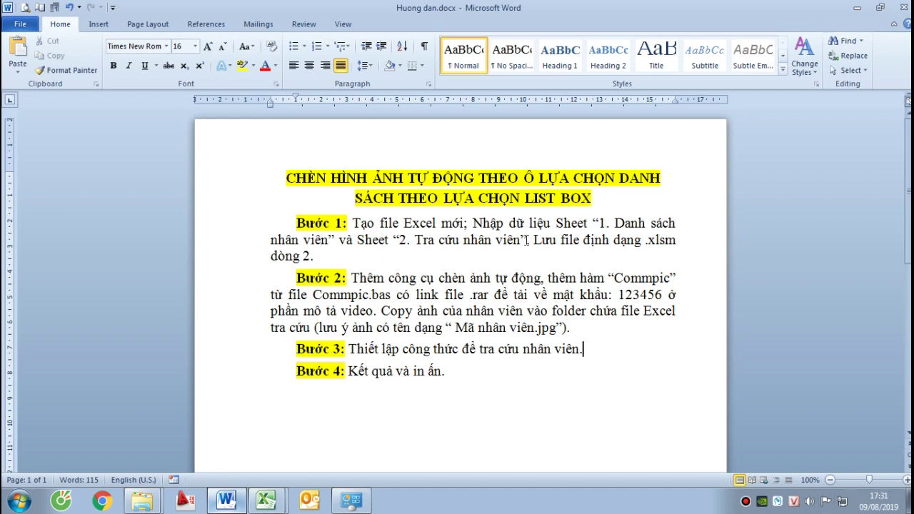
Return to the practice workbook's lookup sheet with employee ID cell G6 selected
{"action": "mouse_move", "coordinate": [258, 493]}
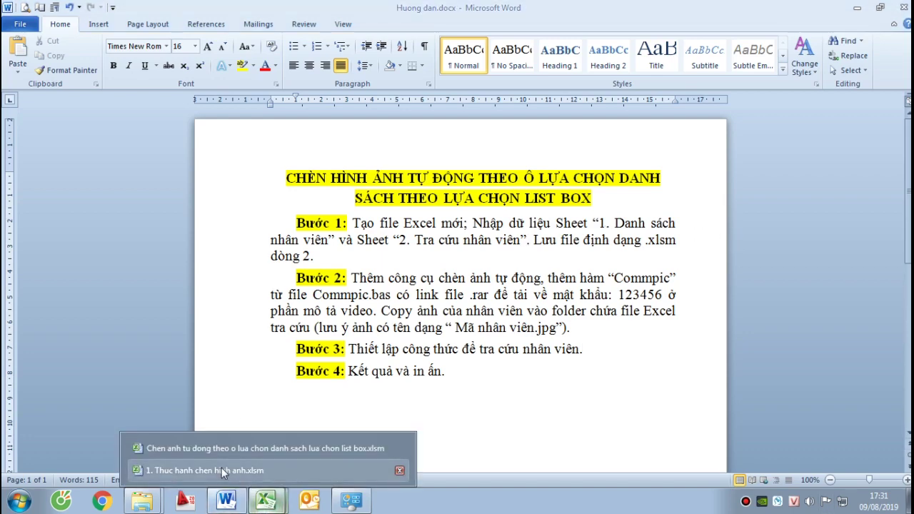
{"action": "left_click", "coordinate": [222, 463]}
{"action": "left_click", "coordinate": [305, 237]}
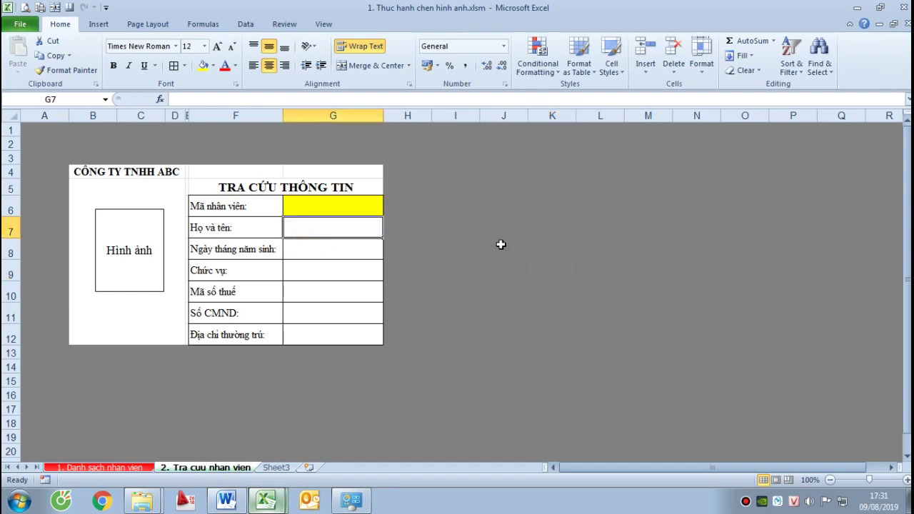
{"action": "left_click", "coordinate": [339, 207]}
{"action": "left_click", "coordinate": [600, 233]}
{"action": "left_click", "coordinate": [345, 205]}
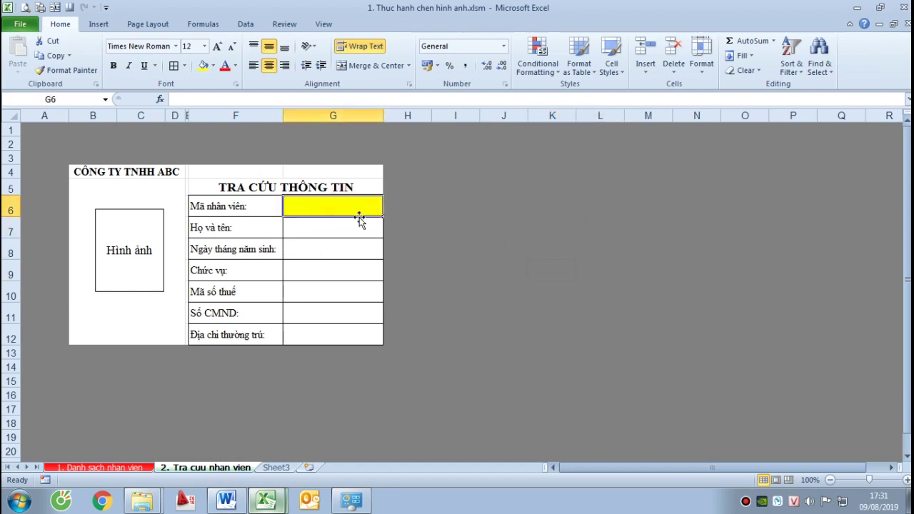
Define the nine employee IDs B6:B14 as 'manhanvien', commented 'Mã nhân viên'
{"action": "left_click", "coordinate": [109, 467]}
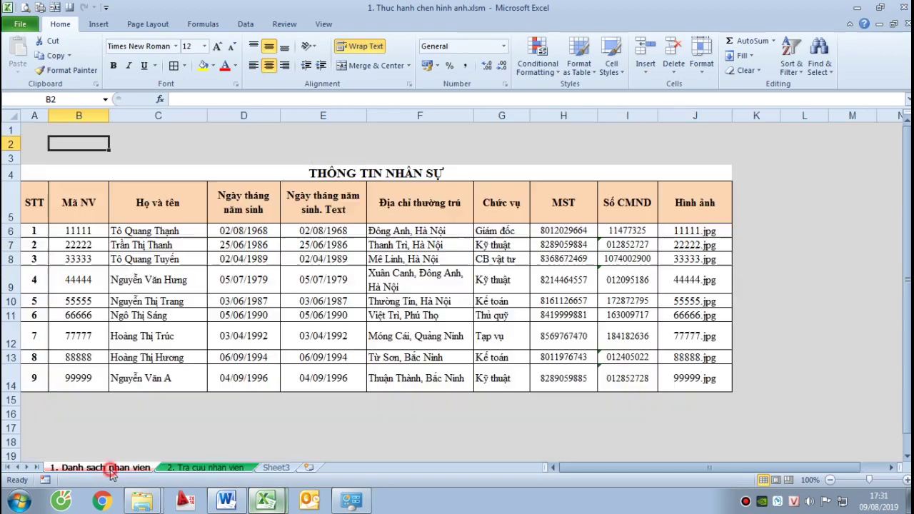
{"action": "left_click_drag", "start_coordinate": [77, 231], "coordinate": [81, 351]}
{"action": "left_click_drag", "start_coordinate": [85, 379], "coordinate": [85, 378]}
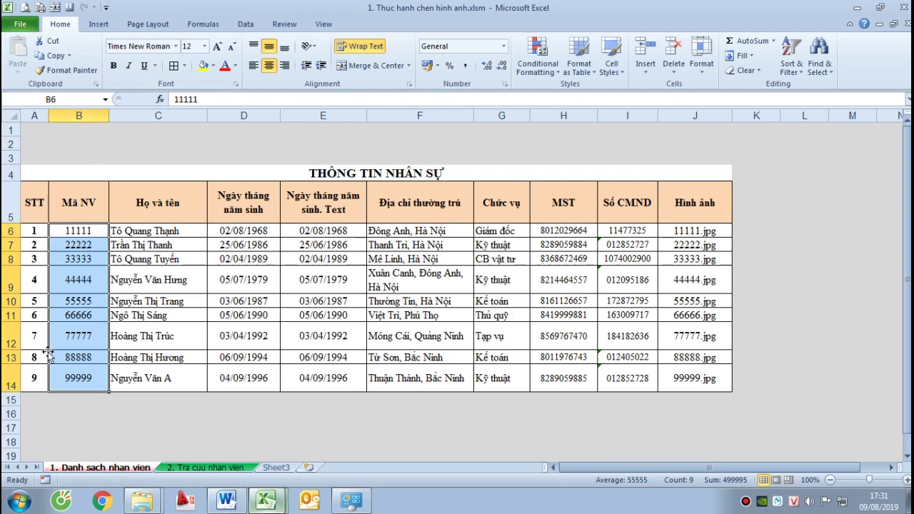
{"action": "right_click", "coordinate": [87, 244]}
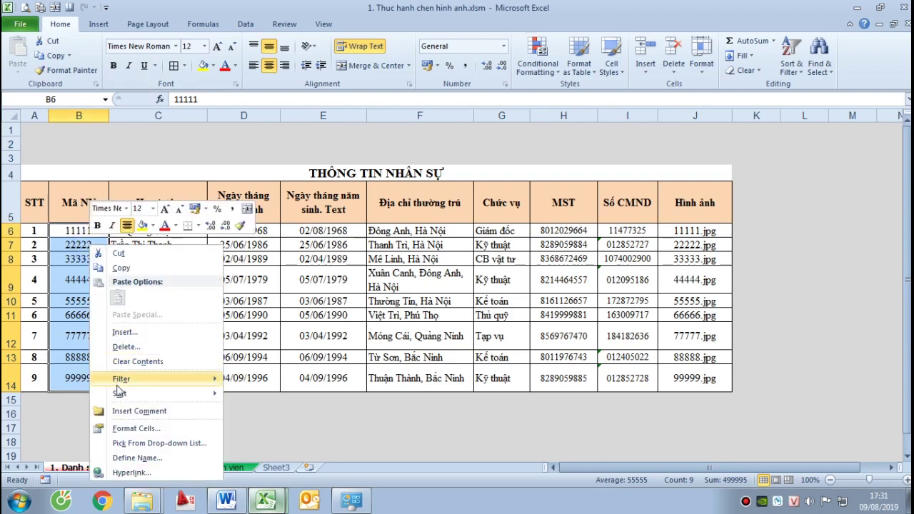
{"action": "left_click", "coordinate": [157, 458]}
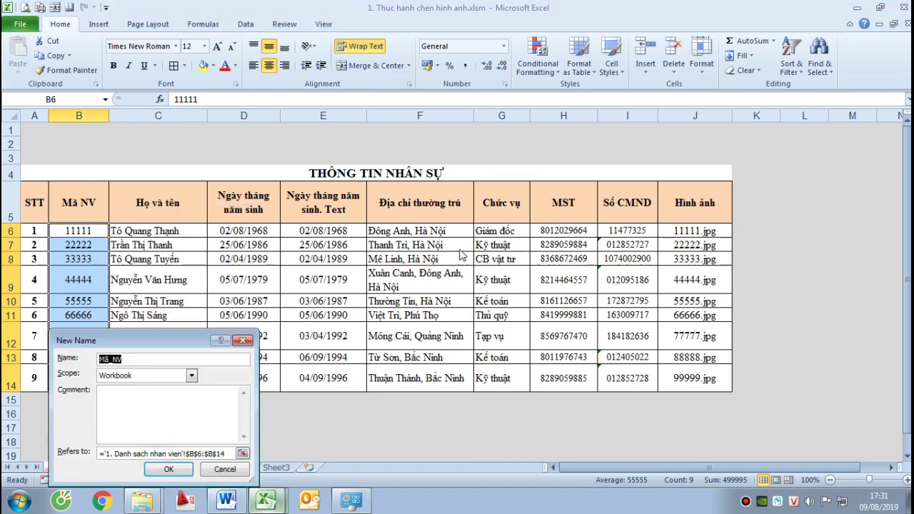
{"action": "left_click_drag", "start_coordinate": [294, 457], "coordinate": [308, 265]}
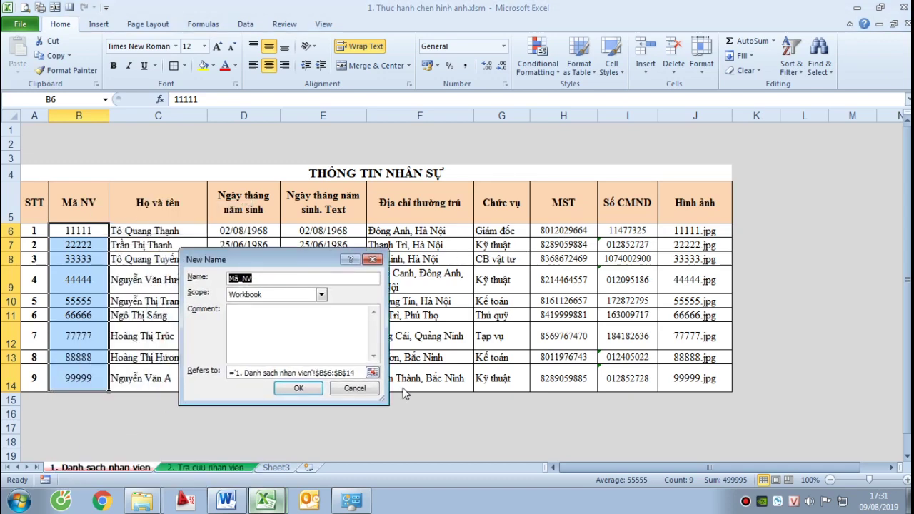
{"action": "type", "text": "manhanvien"}
{"action": "left_click", "coordinate": [279, 345]}
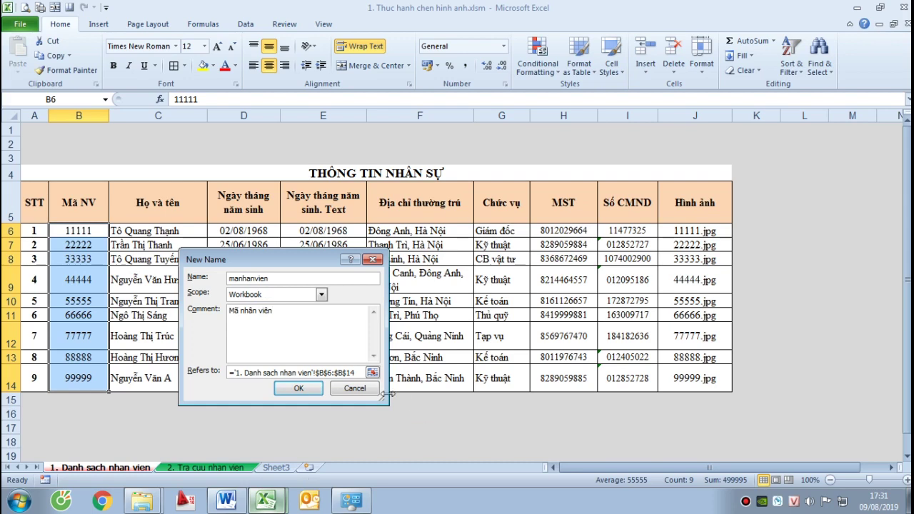
{"action": "left_click", "coordinate": [299, 388]}
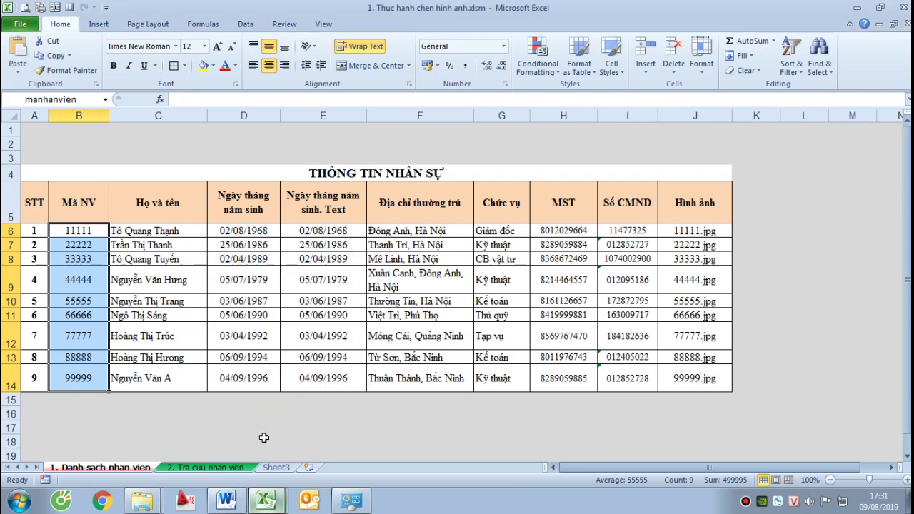
Set G6's data validation to Allow: List with source =manhanvien
{"action": "left_click", "coordinate": [234, 467]}
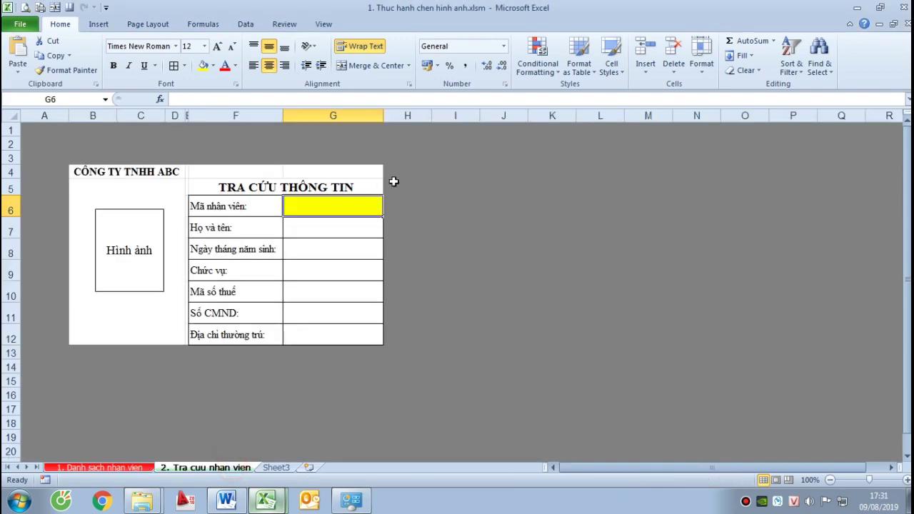
{"action": "left_click", "coordinate": [326, 203]}
{"action": "left_click", "coordinate": [404, 204]}
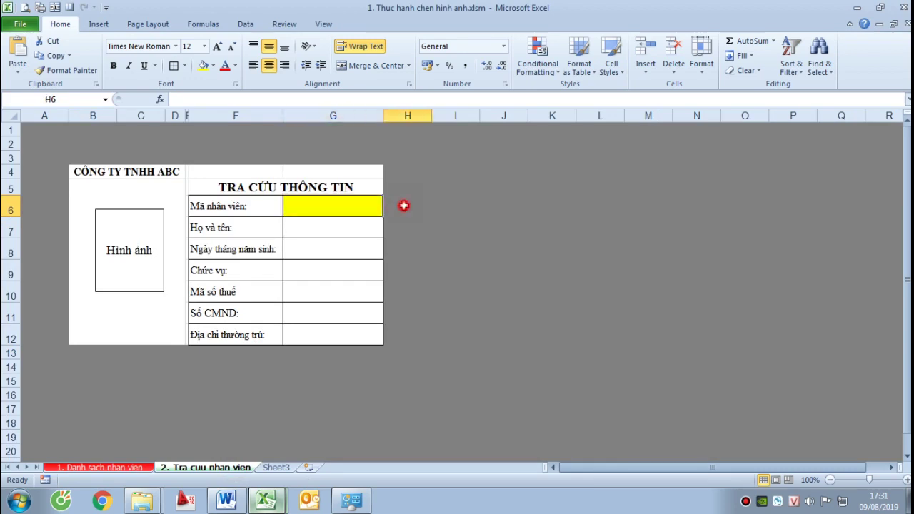
{"action": "left_click", "coordinate": [331, 206]}
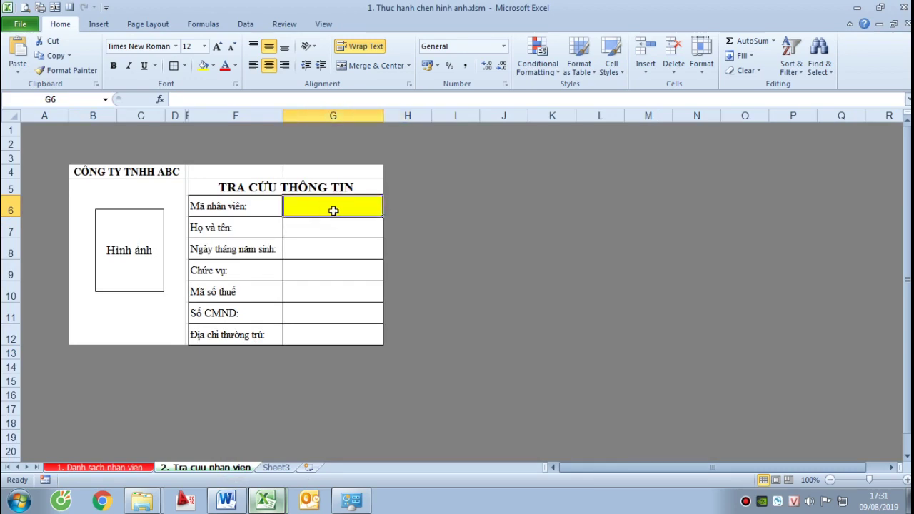
{"action": "left_click", "coordinate": [202, 25]}
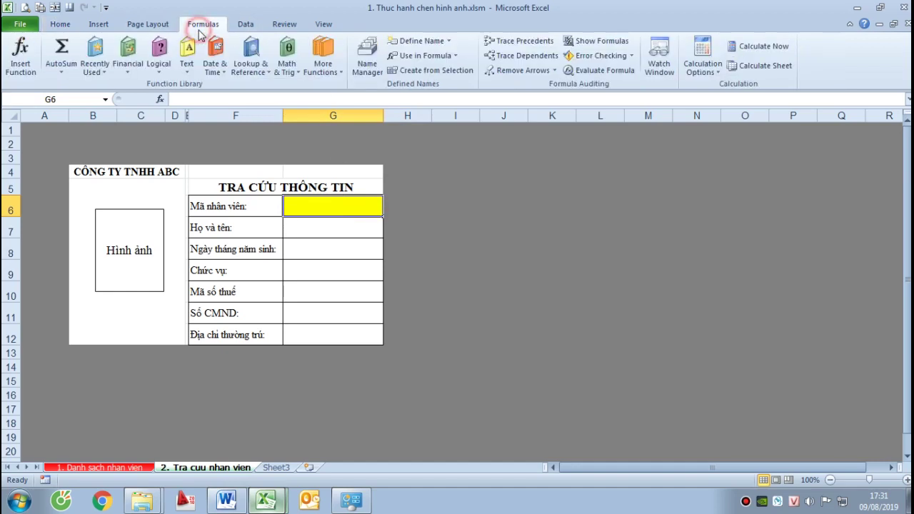
{"action": "left_click", "coordinate": [249, 25]}
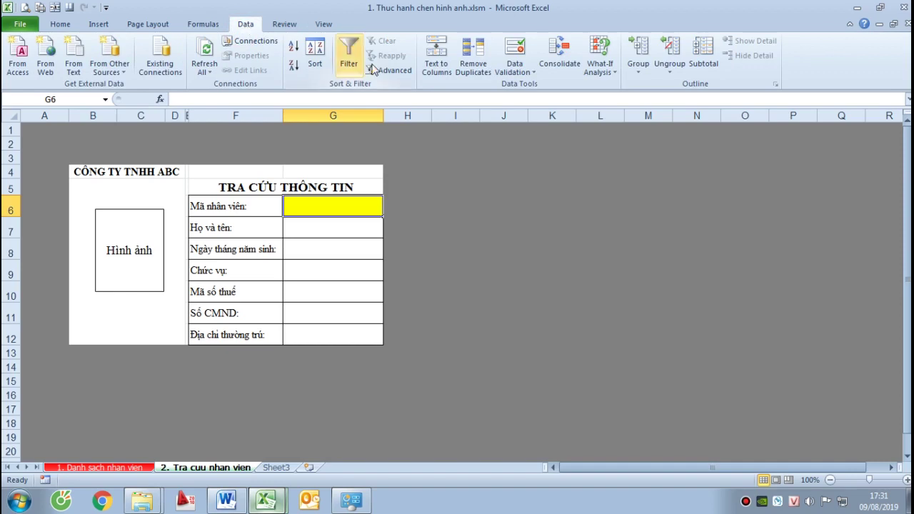
{"action": "left_click", "coordinate": [531, 74]}
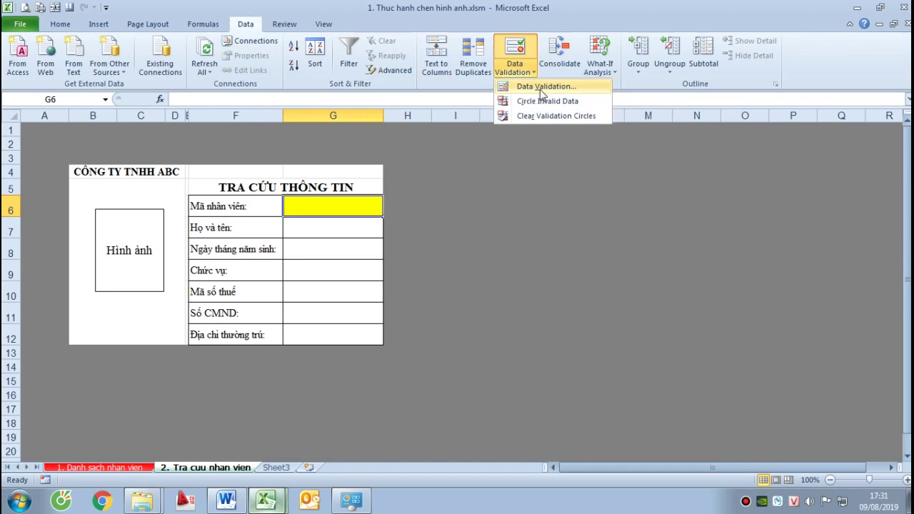
{"action": "left_click", "coordinate": [544, 89]}
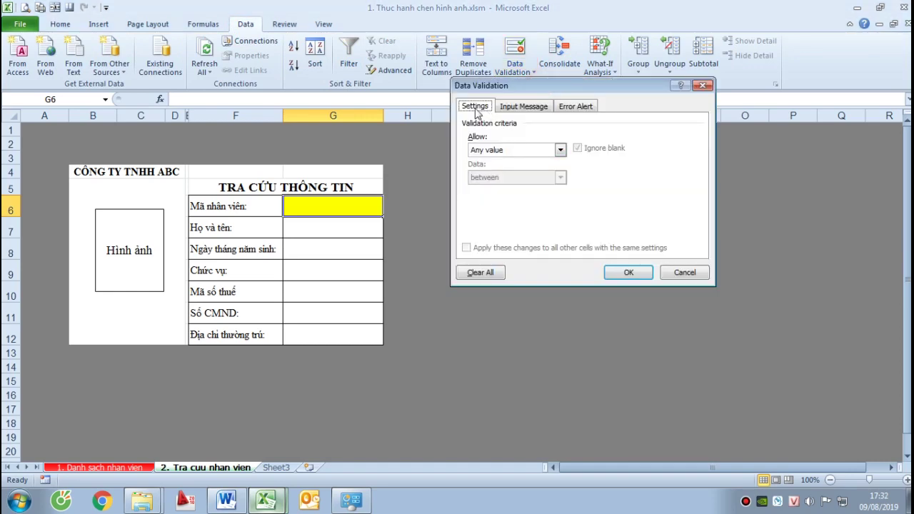
{"action": "left_click", "coordinate": [500, 150]}
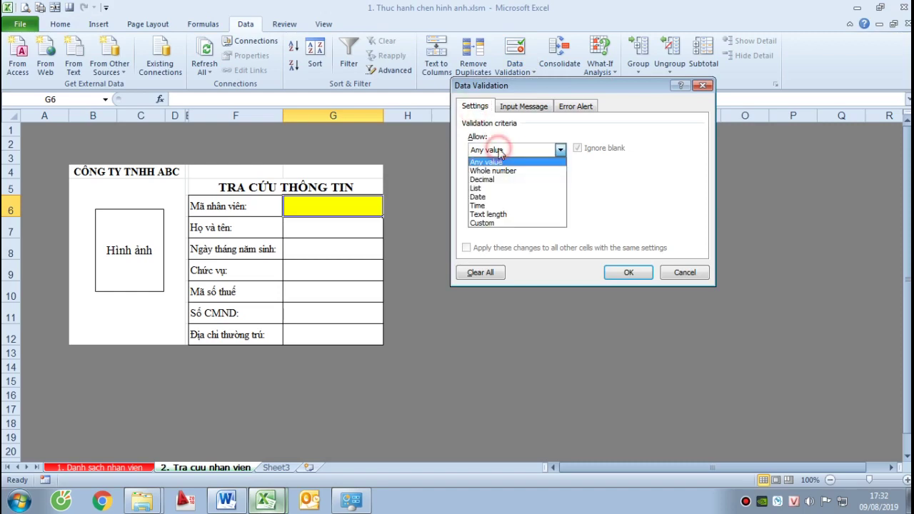
{"action": "left_click", "coordinate": [485, 188]}
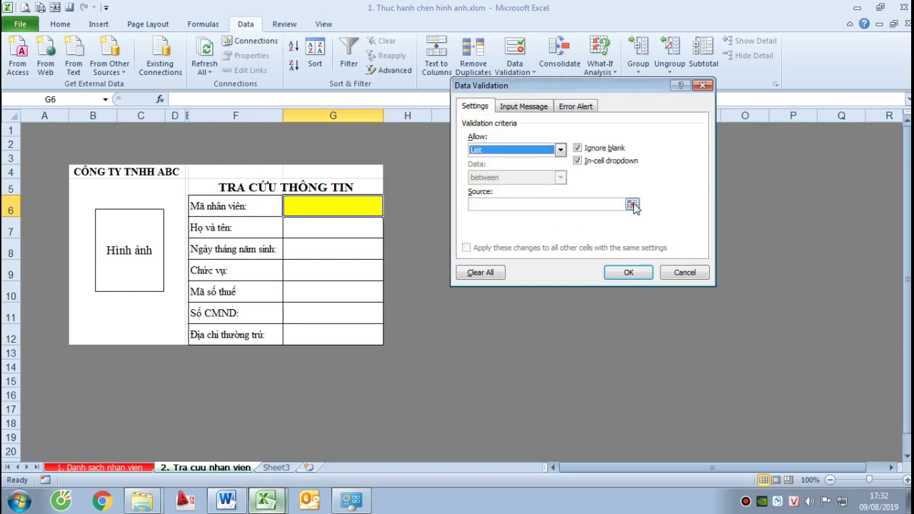
{"action": "left_click", "coordinate": [604, 204]}
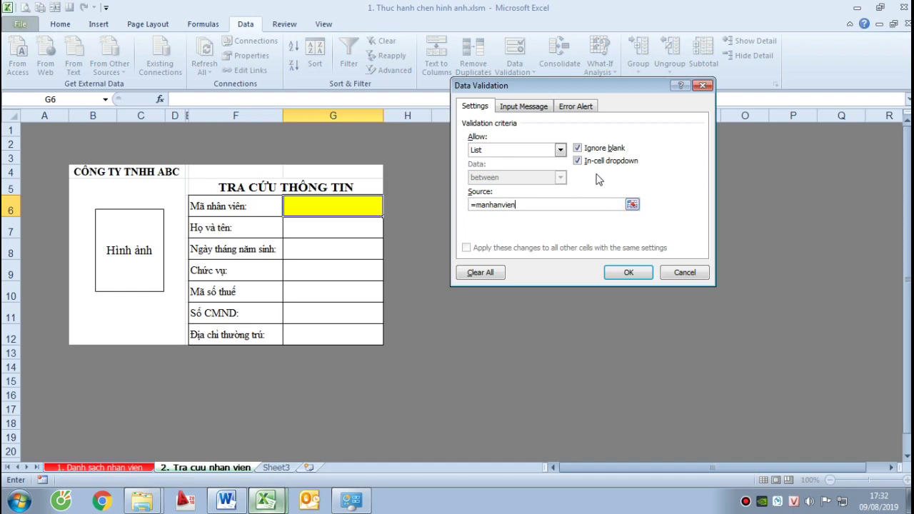
{"action": "left_click", "coordinate": [628, 274]}
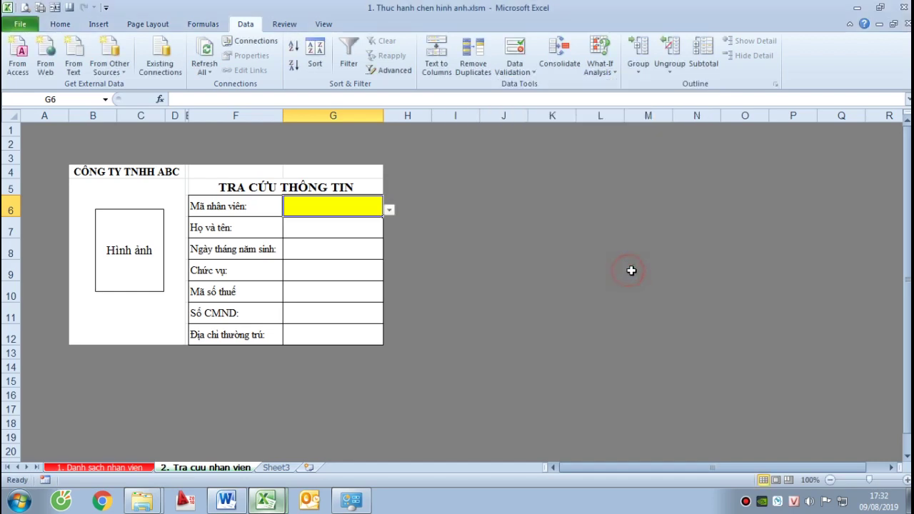
Test the G6 dropdown by picking IDs 11111, 22222, then 33333
{"action": "left_click", "coordinate": [389, 211]}
{"action": "left_click", "coordinate": [334, 222]}
{"action": "left_click", "coordinate": [389, 210]}
{"action": "left_click", "coordinate": [364, 230]}
{"action": "left_click", "coordinate": [389, 211]}
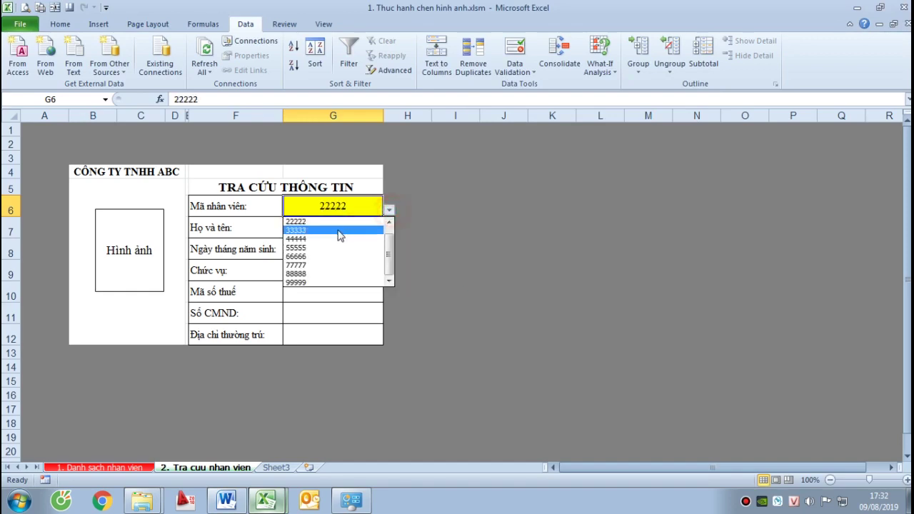
{"action": "left_click", "coordinate": [326, 231]}
Start a formula in G7, then cancel it
{"action": "left_click", "coordinate": [509, 210]}
{"action": "left_click", "coordinate": [347, 204]}
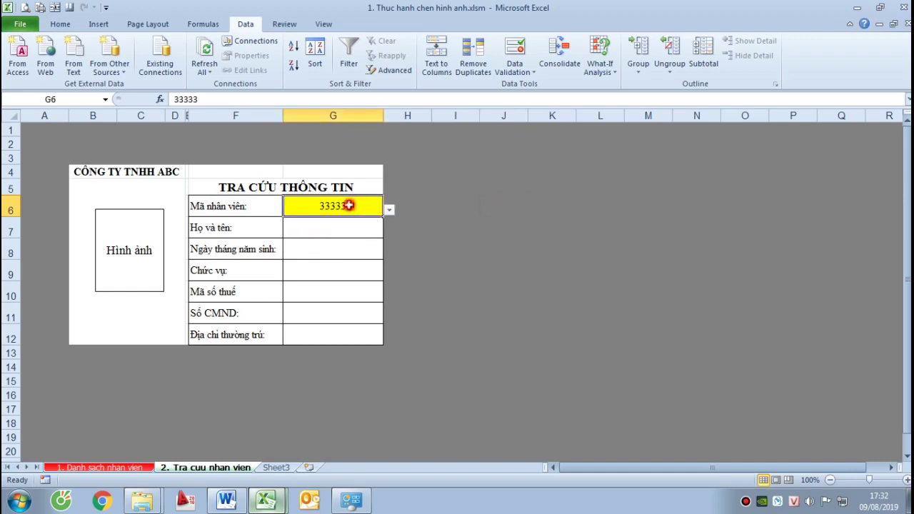
{"action": "left_click", "coordinate": [357, 232]}
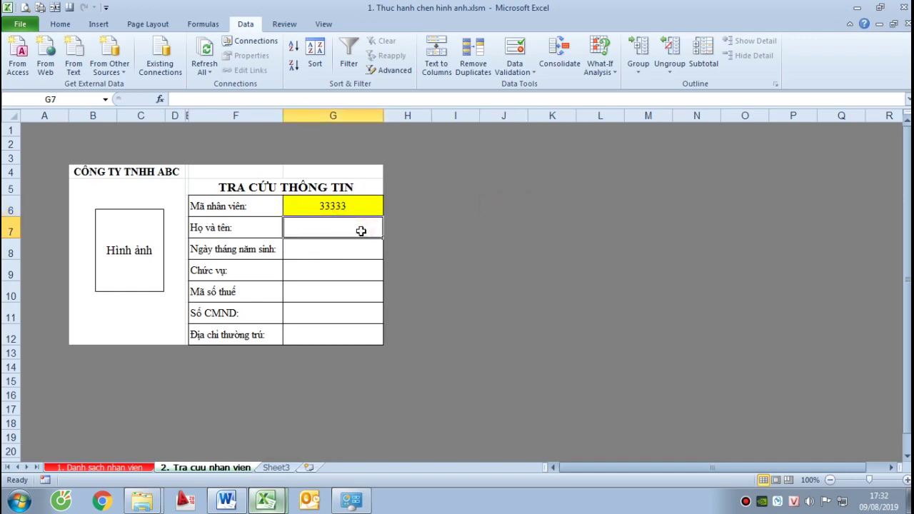
{"action": "type", "text": "="}
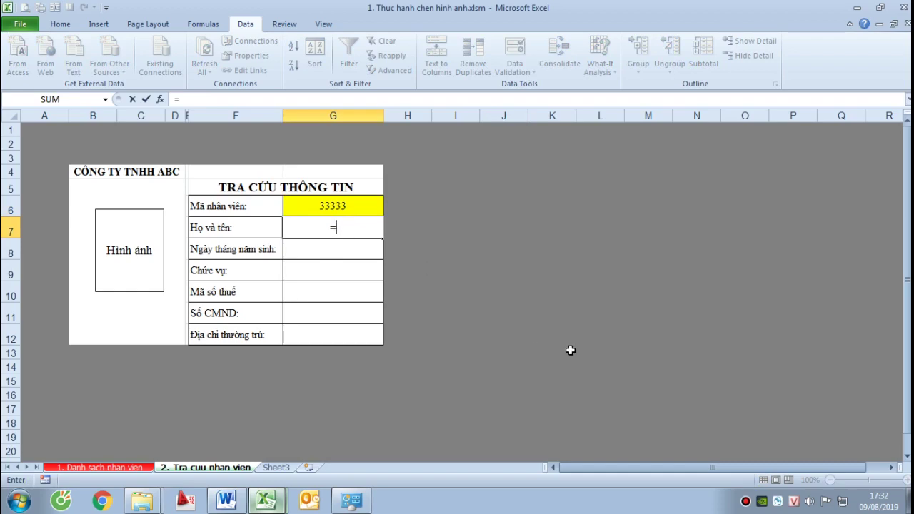
{"action": "key", "text": "Escape"}
Check the Word guide and the finished example workbook, then return to the practice workbook
{"action": "left_click", "coordinate": [226, 500]}
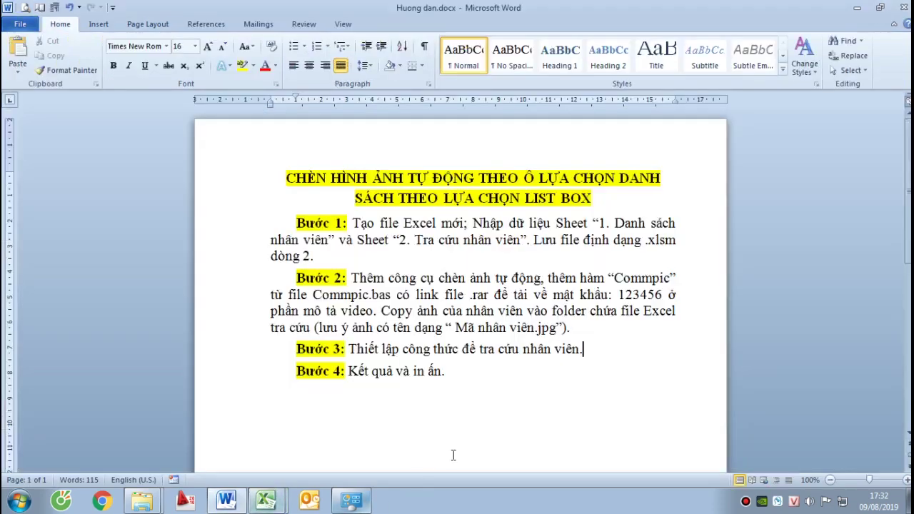
{"action": "left_click", "coordinate": [277, 491]}
{"action": "left_click", "coordinate": [225, 444]}
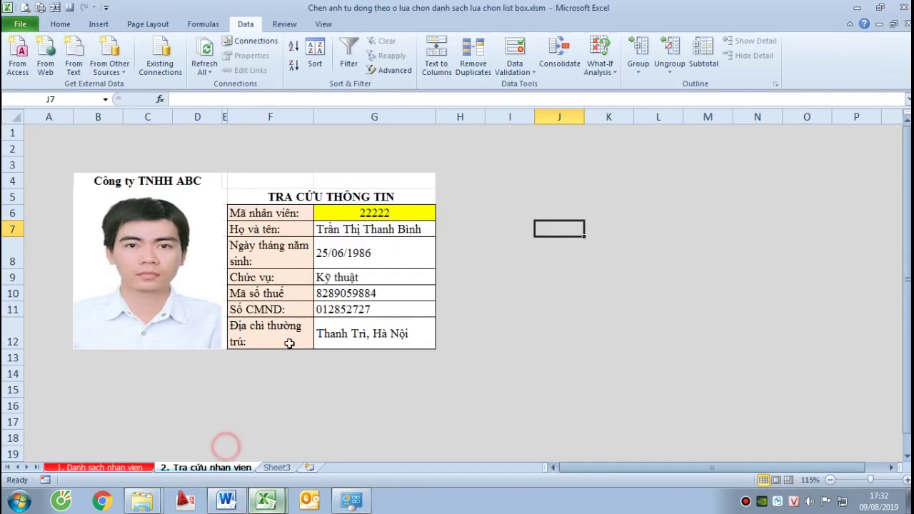
{"action": "key", "text": "alt+Tab"}
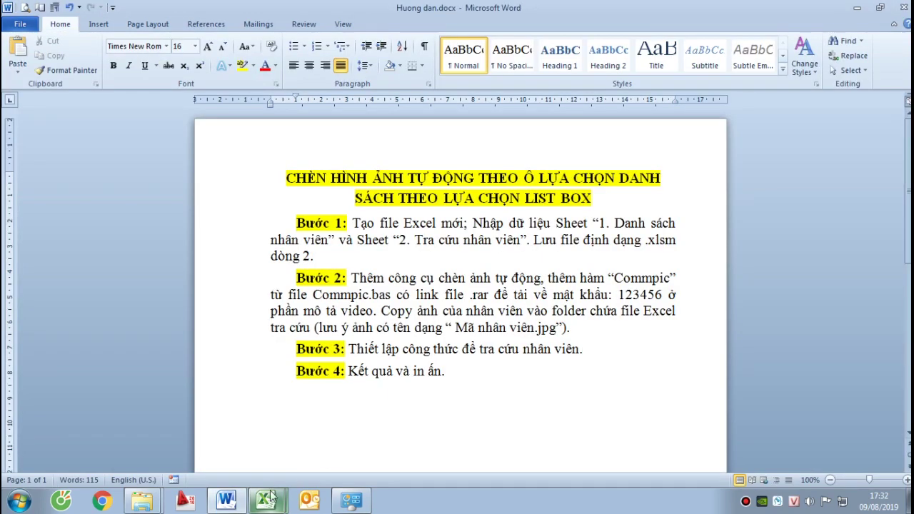
{"action": "left_click", "coordinate": [272, 495]}
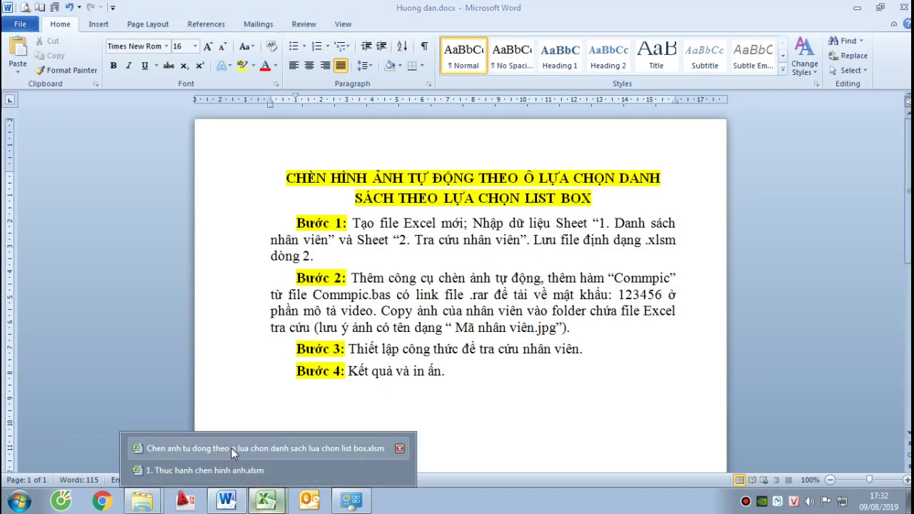
{"action": "left_click", "coordinate": [227, 466]}
Give the label cells F6:F12 a light orange fill
{"action": "left_click_drag", "start_coordinate": [254, 211], "coordinate": [257, 333]}
{"action": "left_click", "coordinate": [72, 25]}
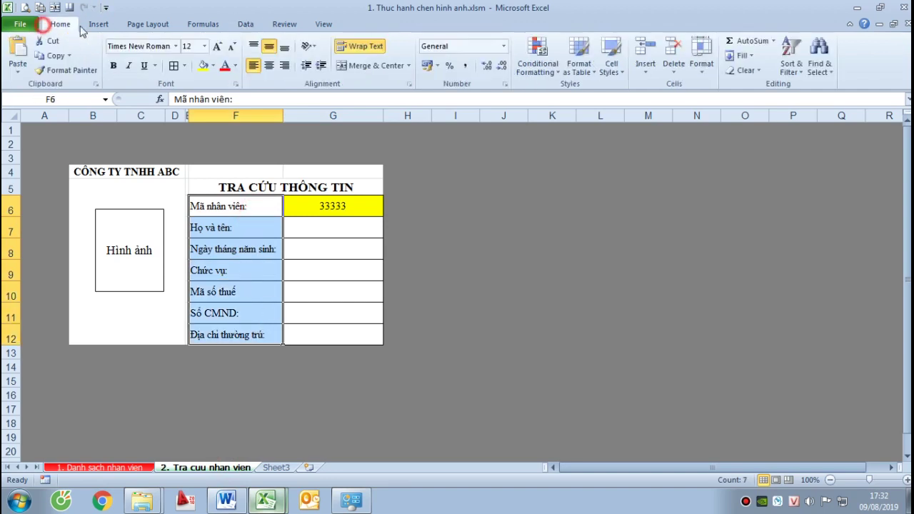
{"action": "left_click", "coordinate": [213, 65]}
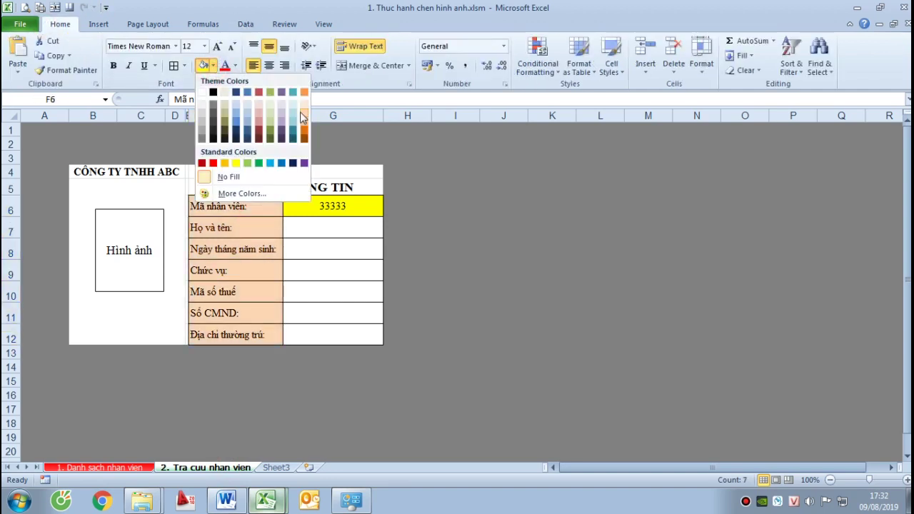
{"action": "left_click", "coordinate": [302, 118]}
{"action": "left_click_drag", "start_coordinate": [367, 173], "coordinate": [364, 187]}
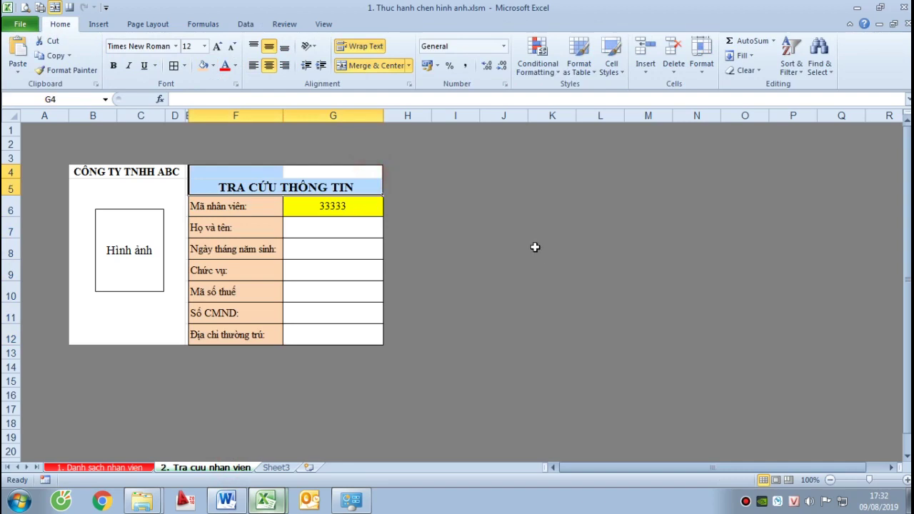
{"action": "left_click", "coordinate": [359, 235]}
Start G7's formula as =VLOOKUP($G$6; with an absolute reference to the ID cell
{"action": "type", "text": "="}
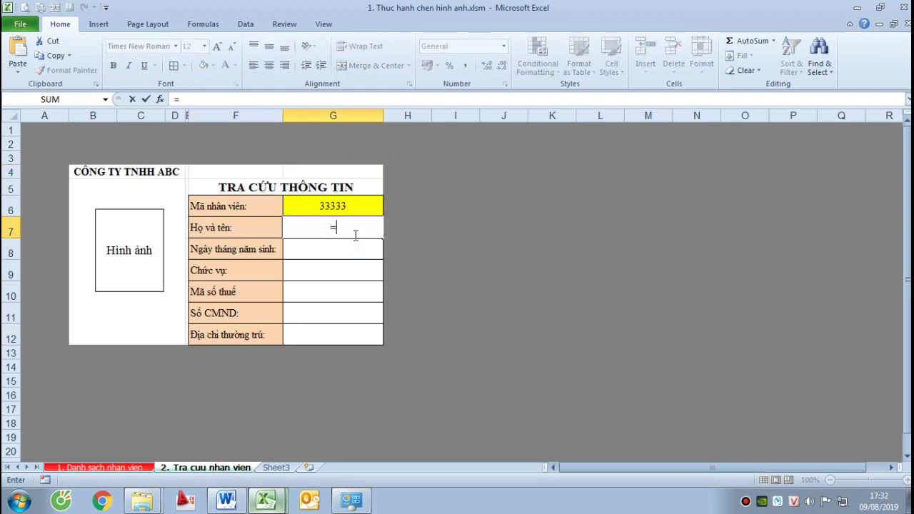
{"action": "type", "text": "vlo"}
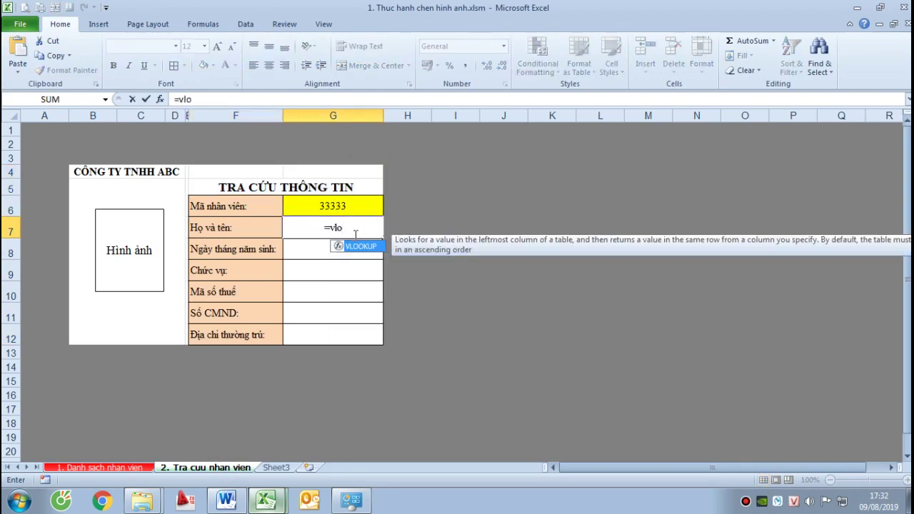
{"action": "key", "text": "Tab"}
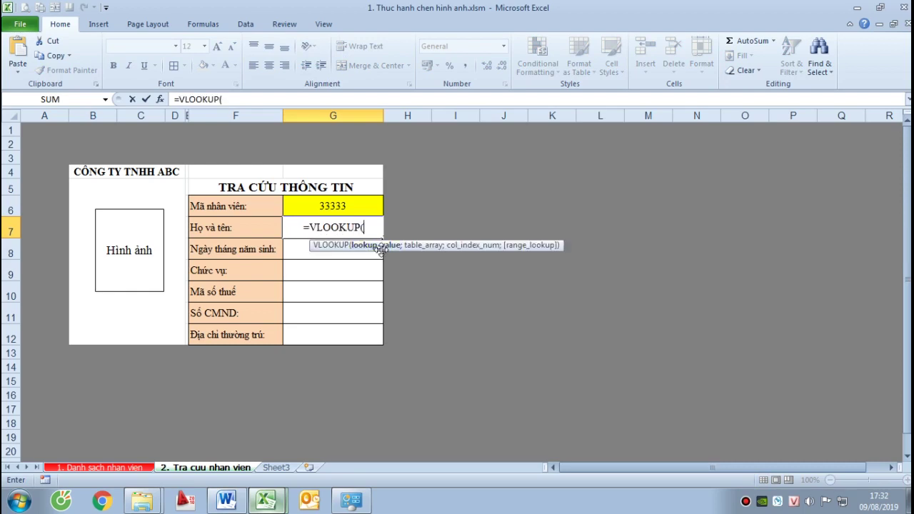
{"action": "left_click", "coordinate": [345, 205]}
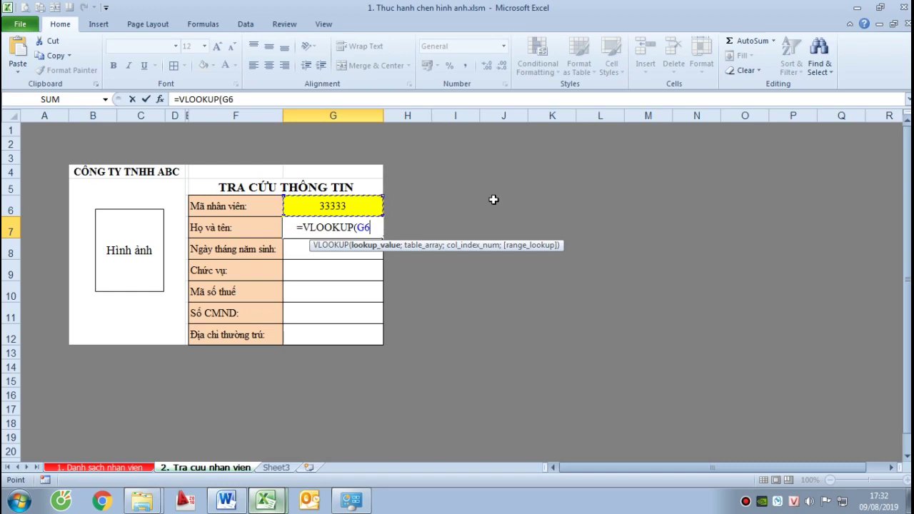
{"action": "key", "text": "F4"}
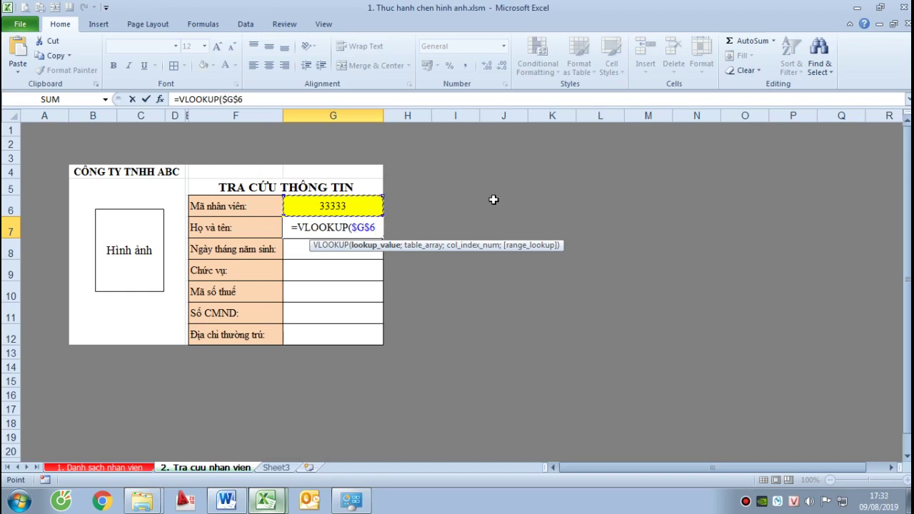
{"action": "type", "text": ";"}
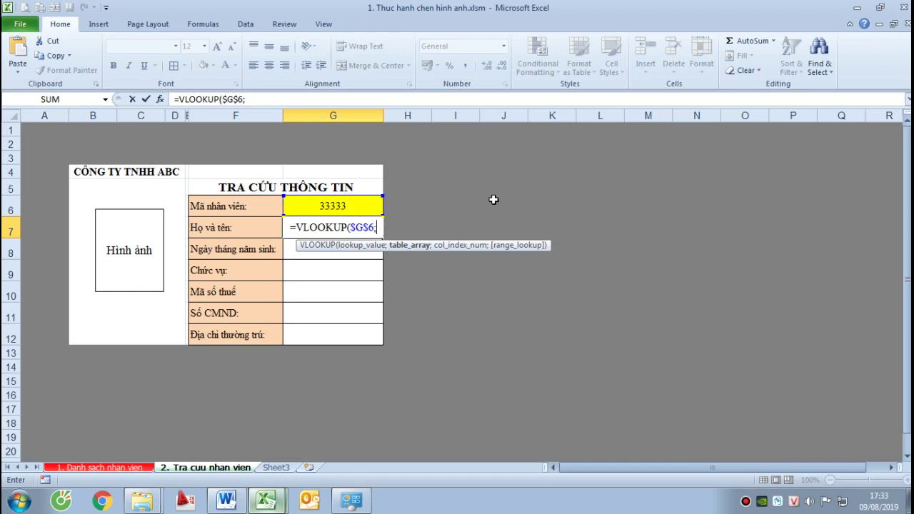
Add the employee table '1. Danh sach nhan vien'!B6:J14 as the lookup range
{"action": "left_click", "coordinate": [97, 468]}
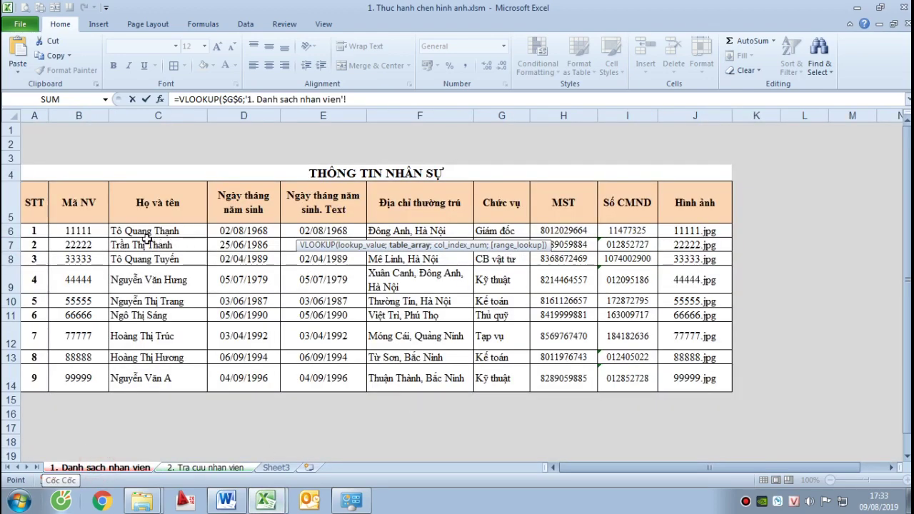
{"action": "left_click", "coordinate": [92, 230]}
{"action": "left_click", "coordinate": [700, 380], "text": "shift"}
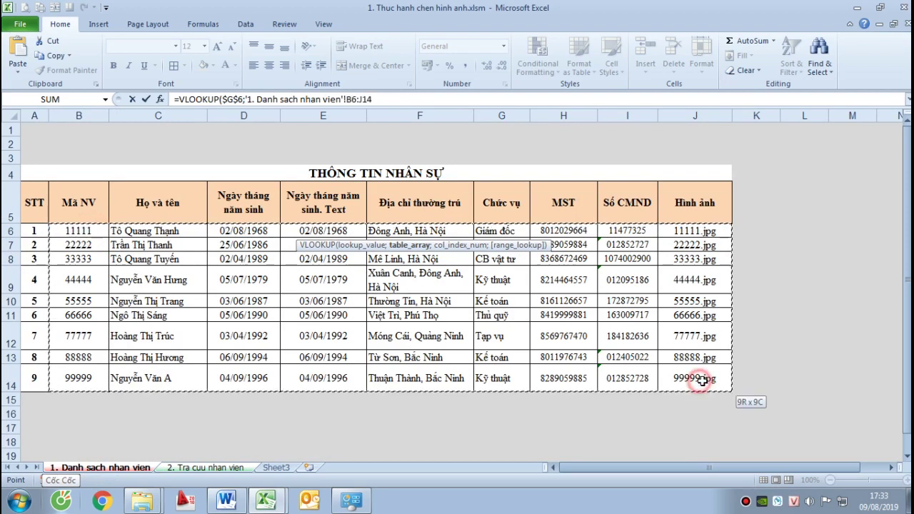
{"action": "left_click", "coordinate": [86, 231]}
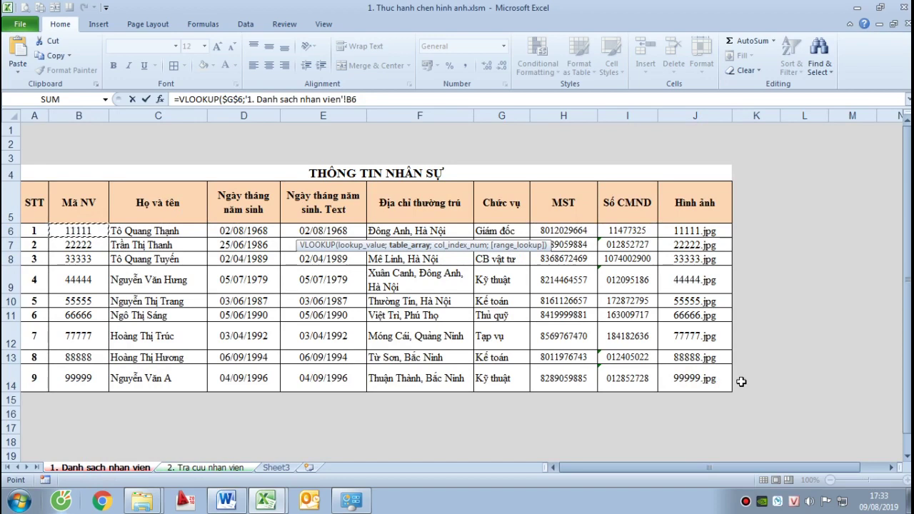
{"action": "left_click", "coordinate": [707, 372], "text": "shift"}
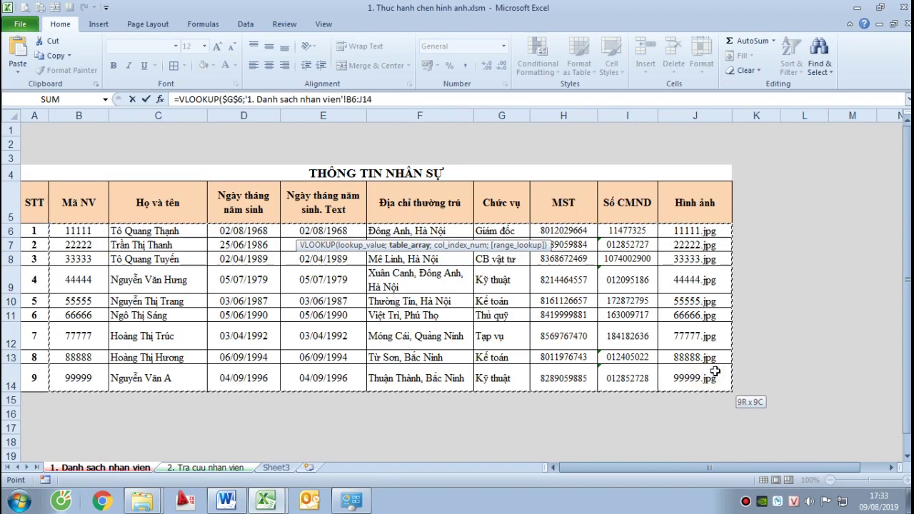
{"action": "left_click", "coordinate": [391, 104]}
{"action": "type", "text": ";2"}
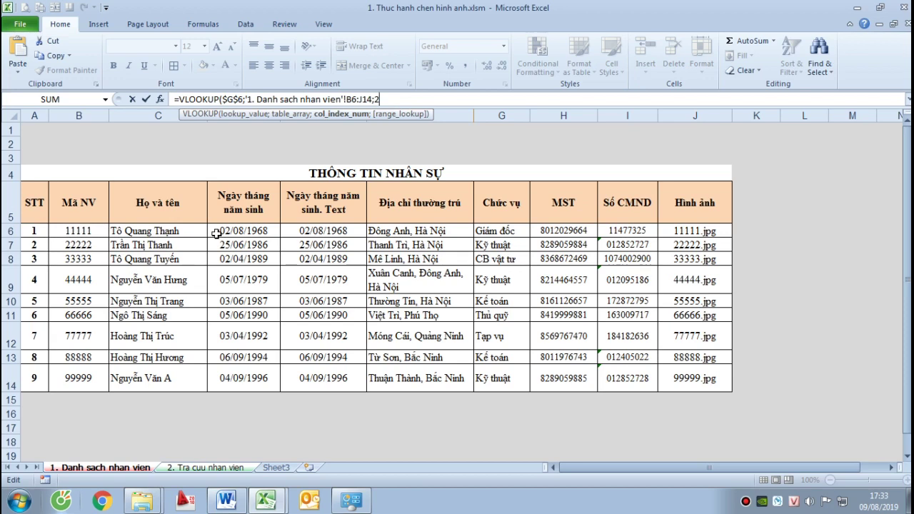
Lock G7's lookup range as $B$6:$J$14 and add ;0 for an exact match on column 2
{"action": "left_click", "coordinate": [354, 99]}
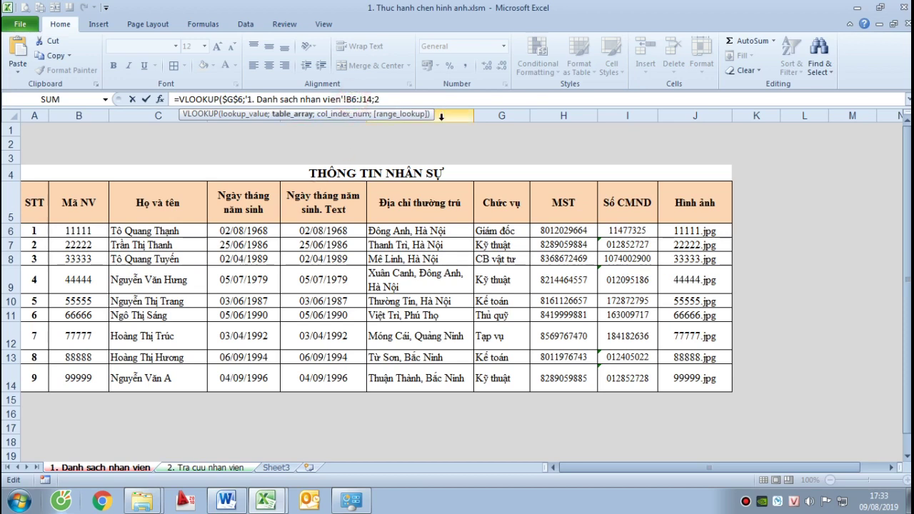
{"action": "key", "text": "F4"}
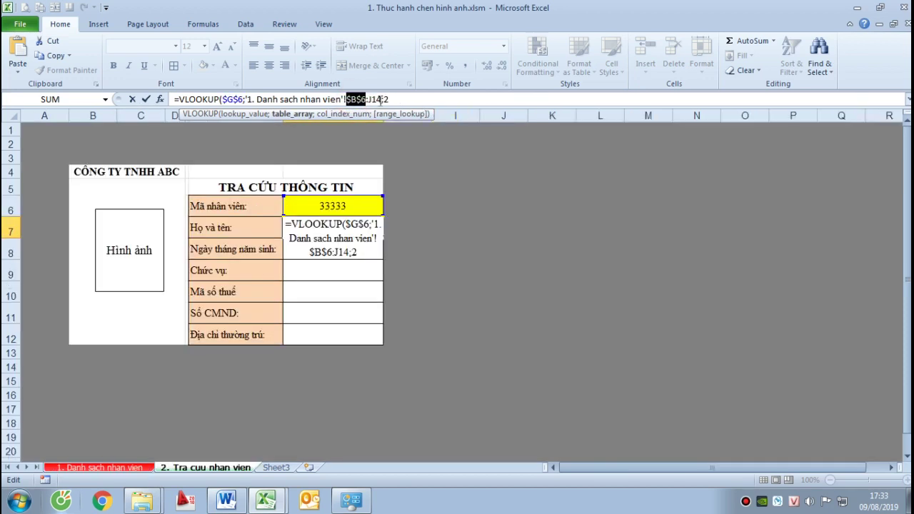
{"action": "key", "text": "F4"}
{"action": "left_click", "coordinate": [404, 99]}
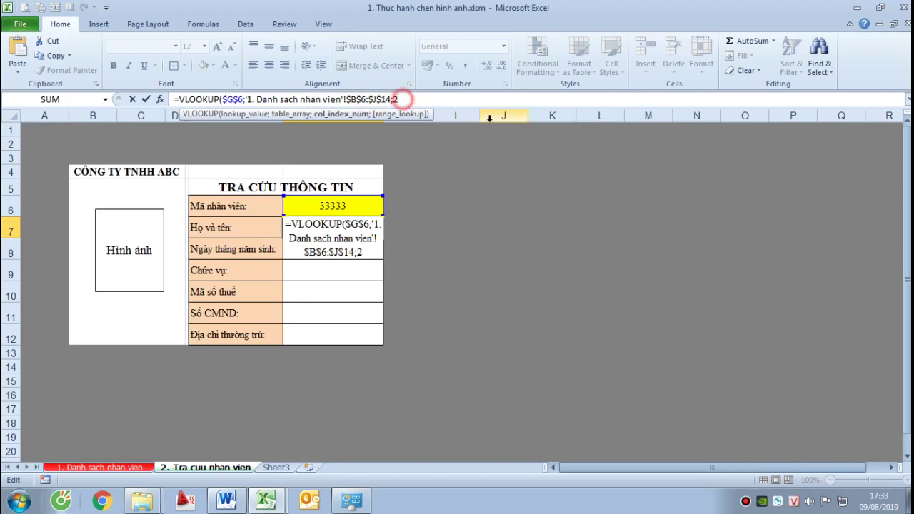
{"action": "type", "text": ";"}
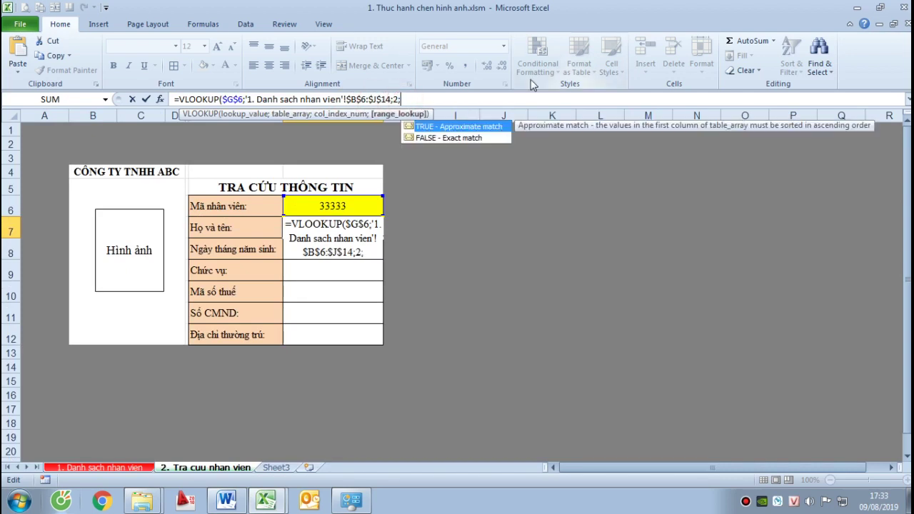
{"action": "type", "text": "0"}
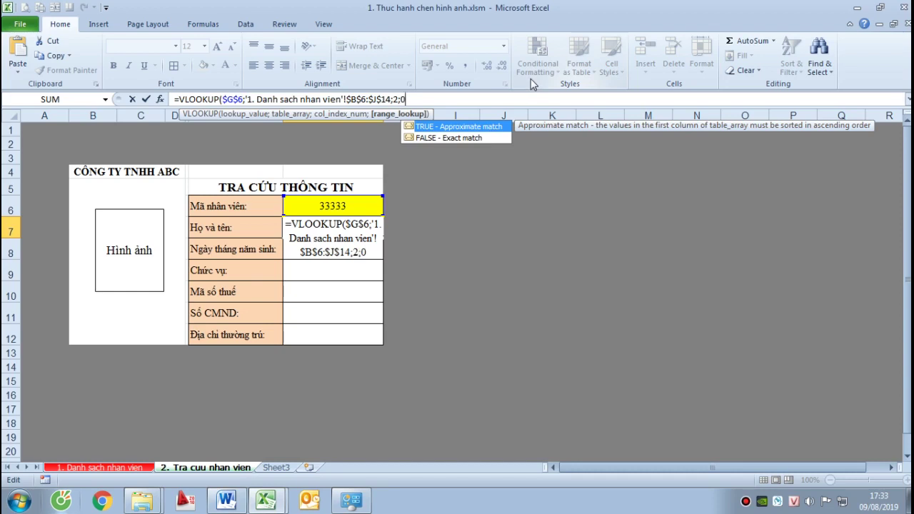
{"action": "key", "text": "Return"}
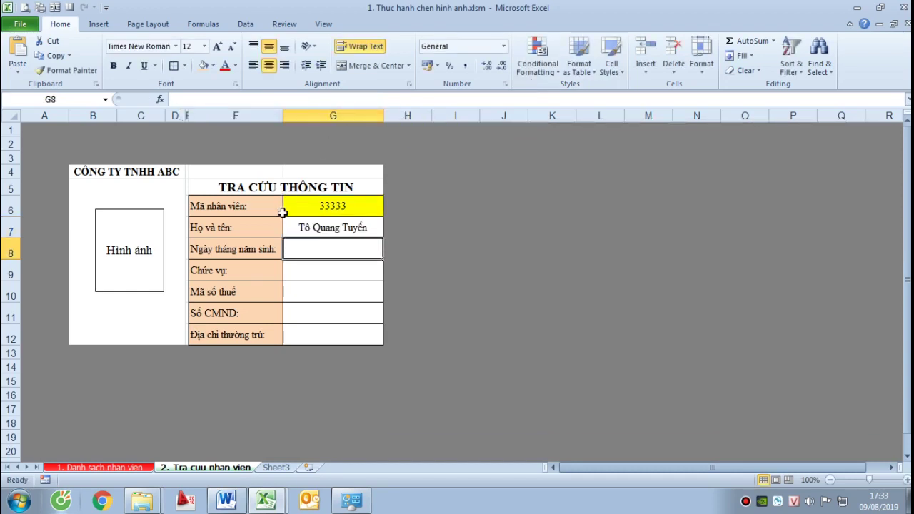
{"action": "left_click", "coordinate": [341, 230]}
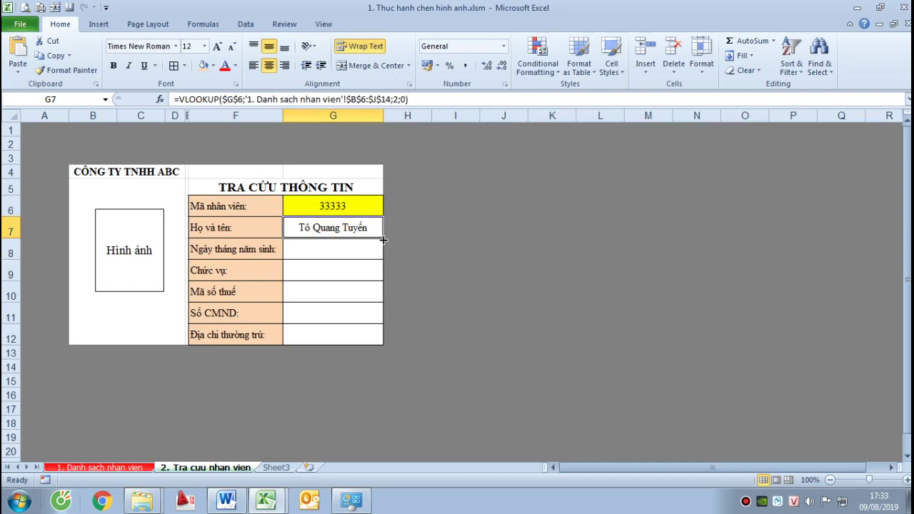
Fill the G7 name lookup down to G12 and check the birth-date column on the staff list
{"action": "left_click_drag", "start_coordinate": [382, 241], "coordinate": [384, 345]}
{"action": "left_click", "coordinate": [457, 257]}
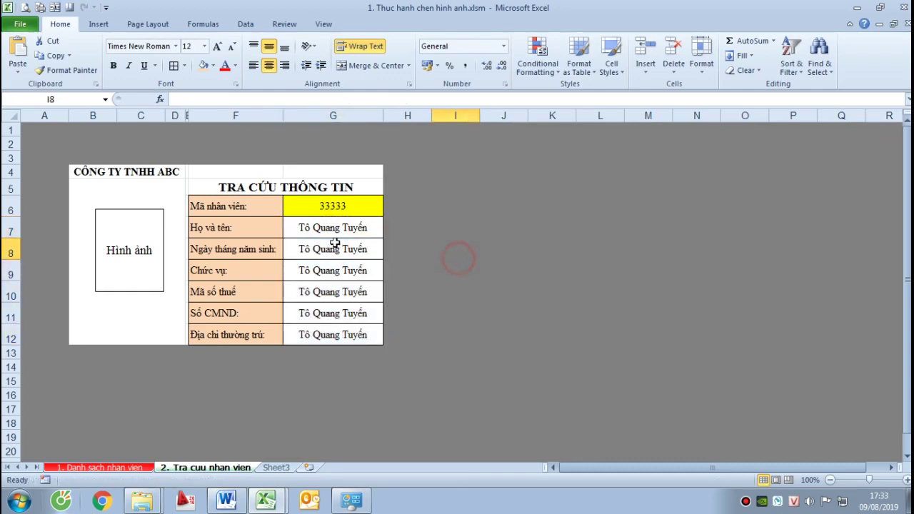
{"action": "left_click", "coordinate": [334, 245]}
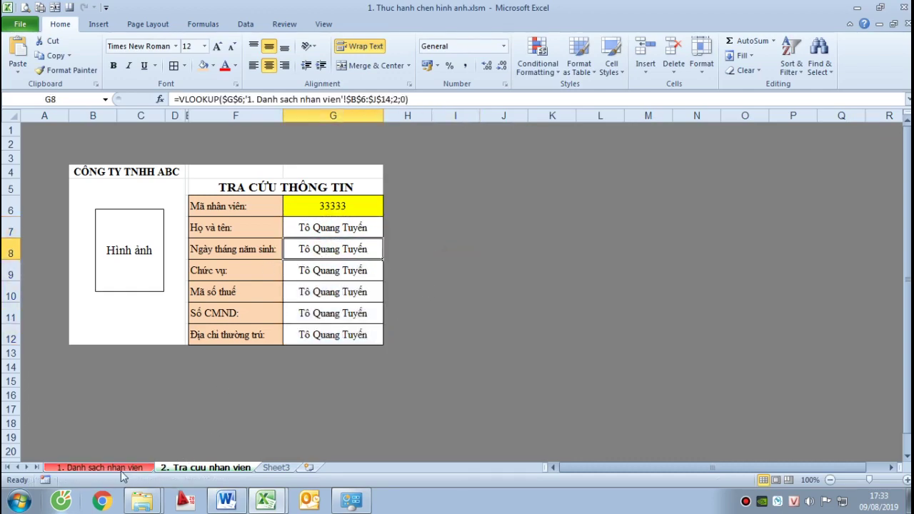
{"action": "left_click", "coordinate": [122, 468]}
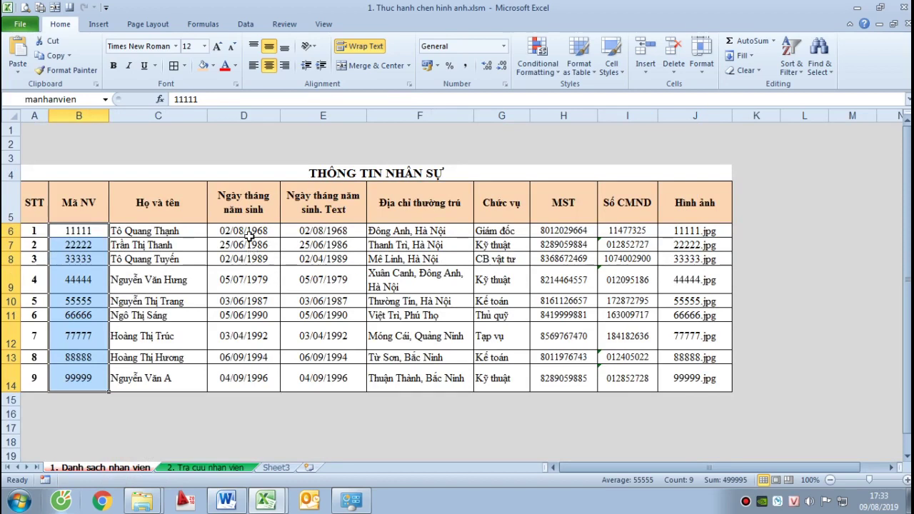
{"action": "left_click", "coordinate": [245, 230]}
{"action": "left_click", "coordinate": [176, 231]}
{"action": "left_click", "coordinate": [241, 231]}
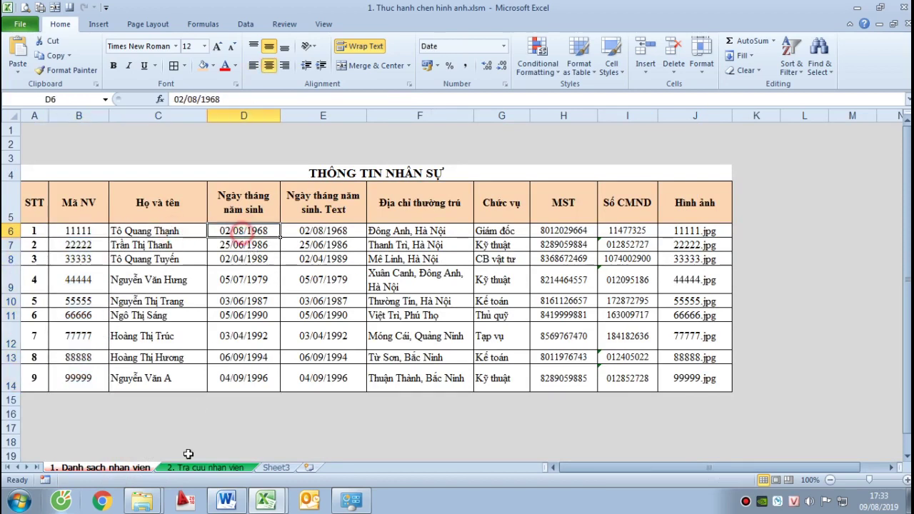
{"action": "mouse_move", "coordinate": [261, 470]}
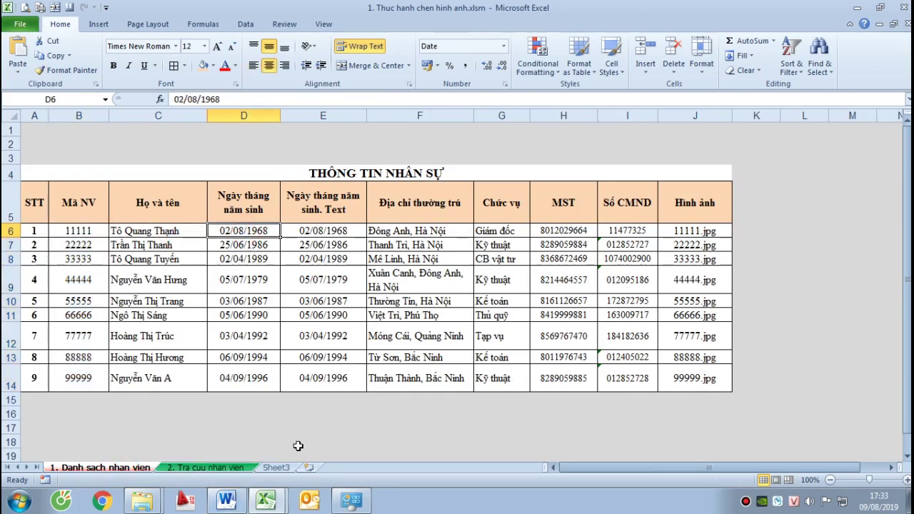
{"action": "left_click", "coordinate": [231, 463]}
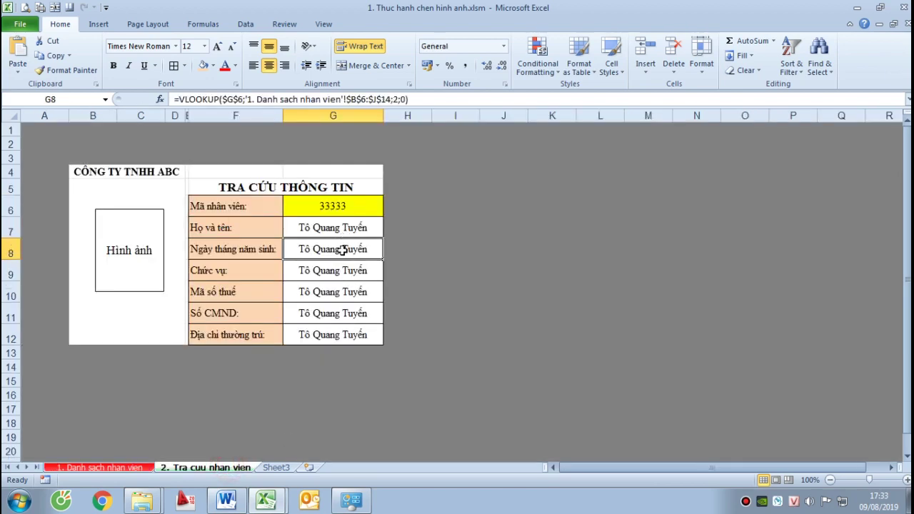
Change G8's column index to 3 so the birth-date row returns 32600
{"action": "left_click", "coordinate": [396, 100]}
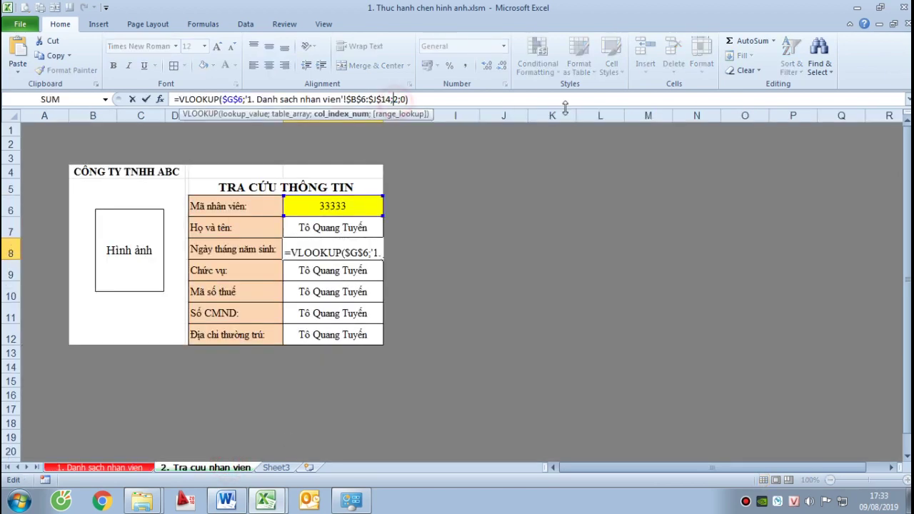
{"action": "key", "text": "BackSpace"}
{"action": "type", "text": "2"}
{"action": "key", "text": "Return"}
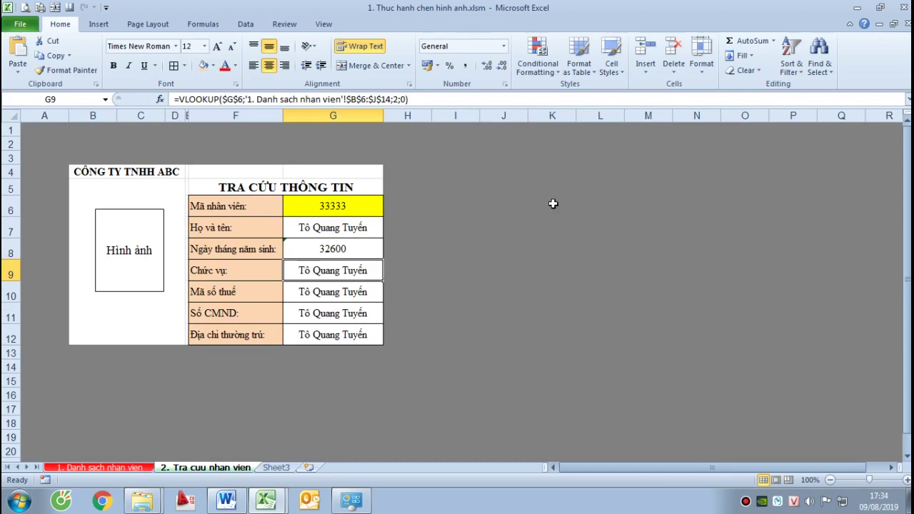
{"action": "left_click", "coordinate": [357, 252]}
{"action": "left_click", "coordinate": [559, 259]}
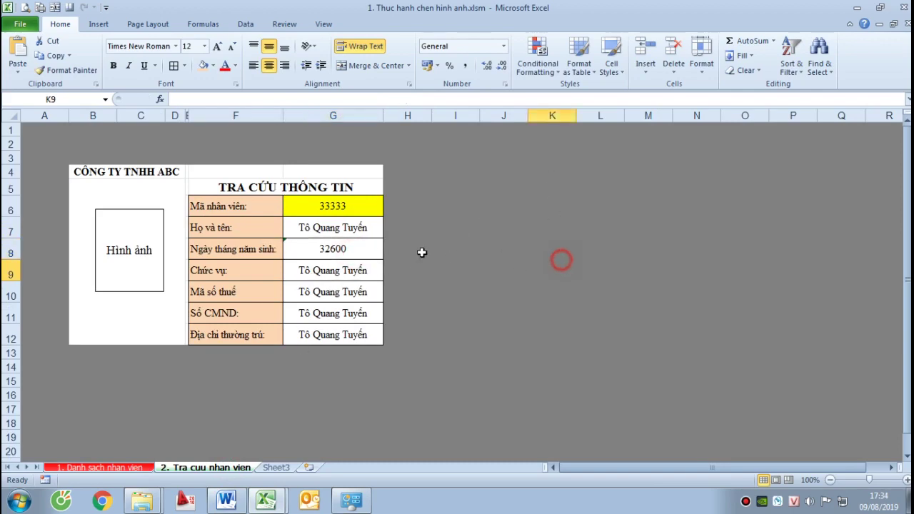
{"action": "left_click", "coordinate": [359, 245]}
{"action": "left_click", "coordinate": [472, 258]}
{"action": "left_click", "coordinate": [100, 467]}
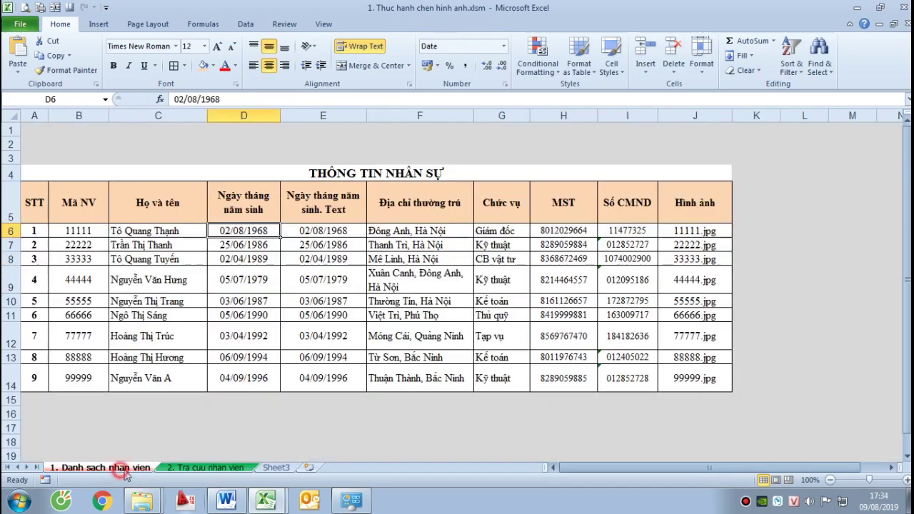
Fill the staff list's text birth dates E6:E14 with light blue, then reselect the form's G8
{"action": "left_click", "coordinate": [245, 248]}
{"action": "left_click_drag", "start_coordinate": [314, 229], "coordinate": [326, 361]}
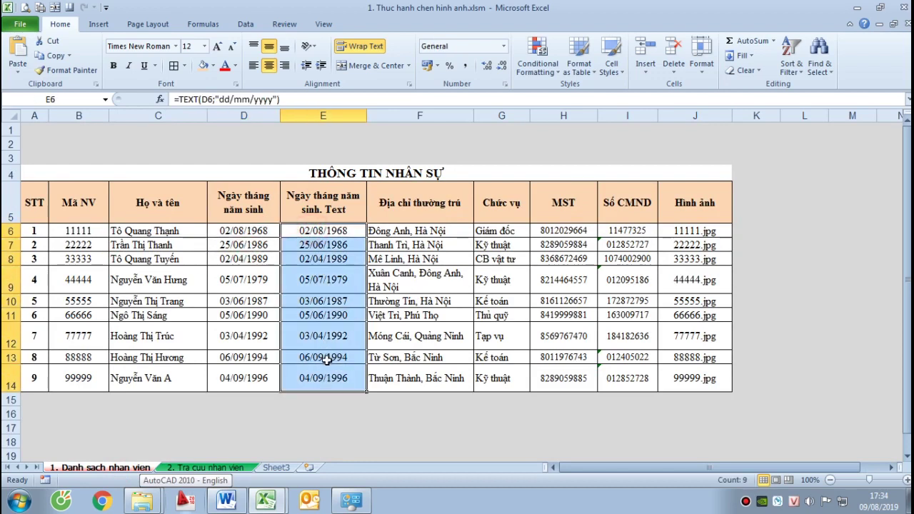
{"action": "left_click", "coordinate": [212, 65]}
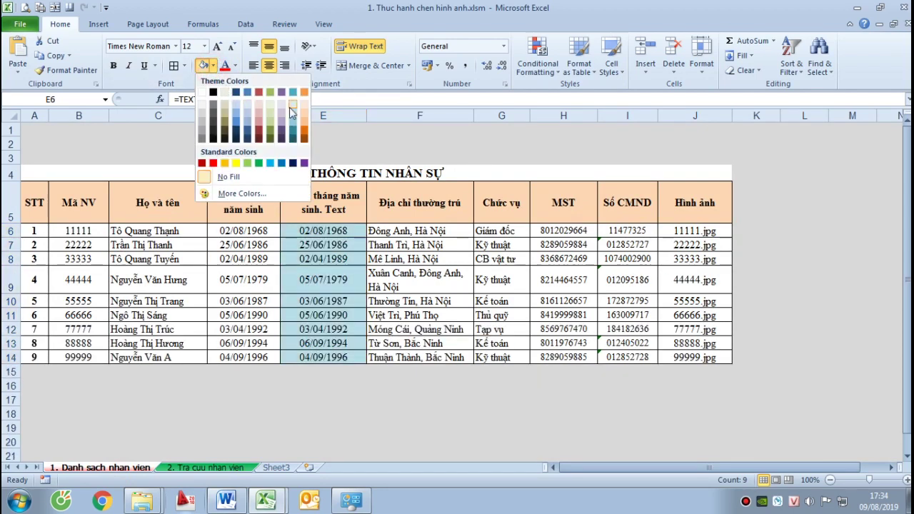
{"action": "left_click", "coordinate": [291, 104]}
{"action": "left_click", "coordinate": [353, 284]}
{"action": "left_click", "coordinate": [332, 231]}
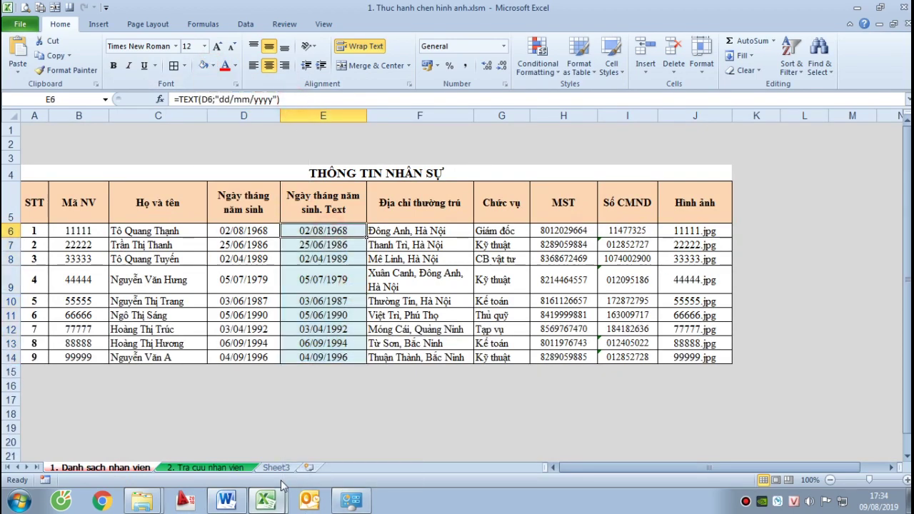
{"action": "mouse_move", "coordinate": [266, 500]}
{"action": "left_click", "coordinate": [621, 384]}
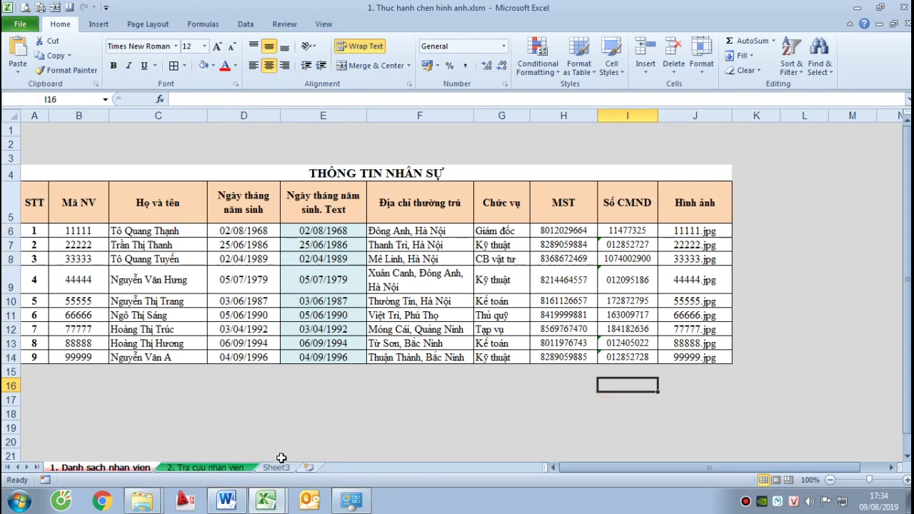
{"action": "left_click", "coordinate": [207, 467]}
{"action": "left_click", "coordinate": [333, 249]}
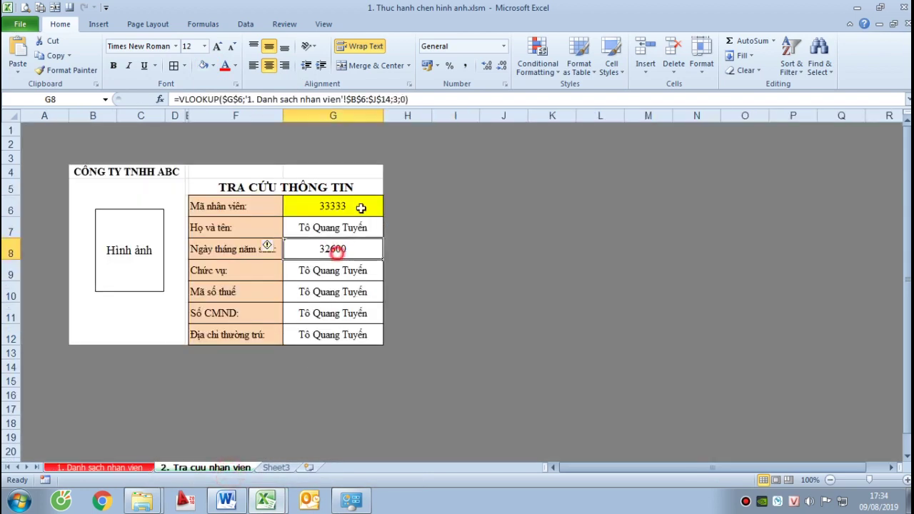
Change G8's column index to 4 so the birth date reads 02/04/1989
{"action": "left_click", "coordinate": [393, 99]}
{"action": "key", "text": "BackSpace"}
{"action": "type", "text": "2"}
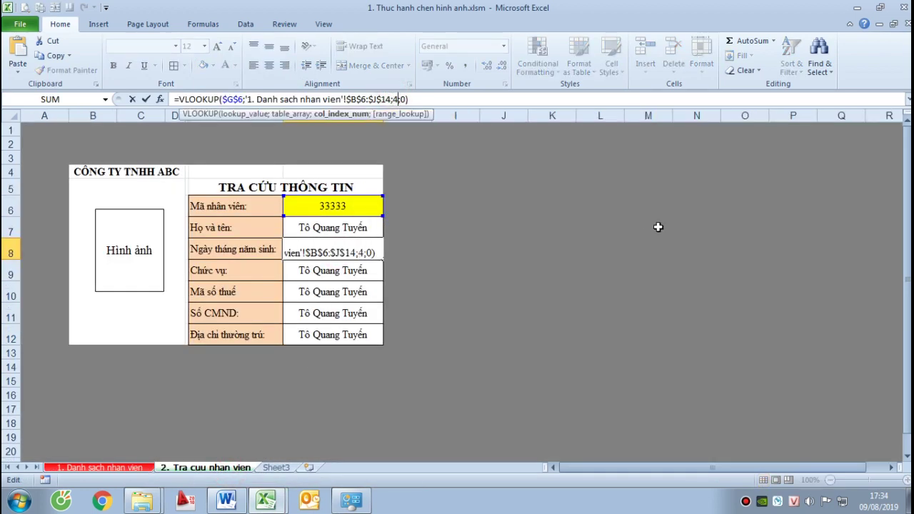
{"action": "key", "text": "Return"}
{"action": "left_click", "coordinate": [345, 249]}
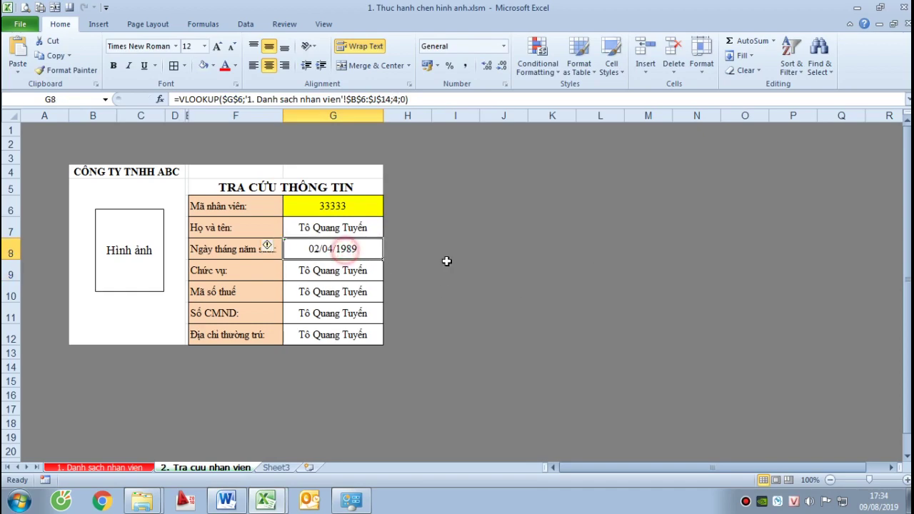
{"action": "left_click", "coordinate": [447, 262]}
{"action": "left_click", "coordinate": [357, 265]}
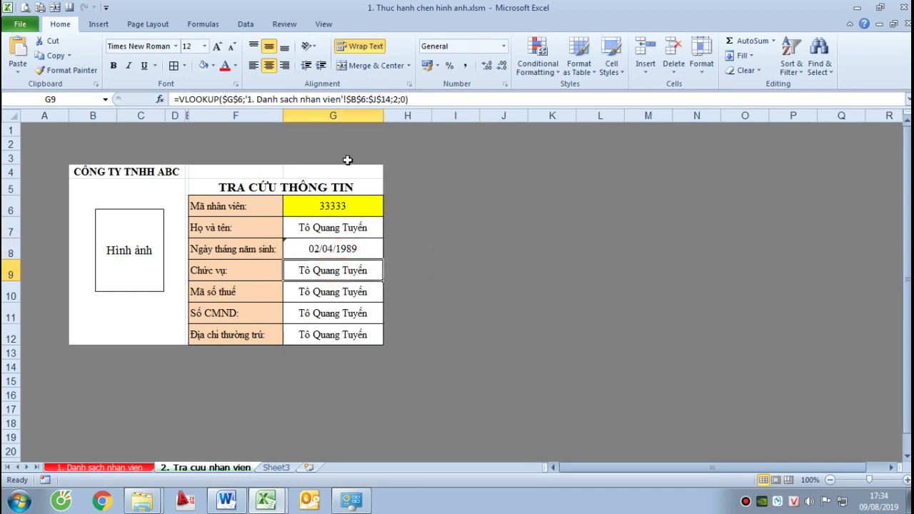
{"action": "left_click", "coordinate": [132, 467]}
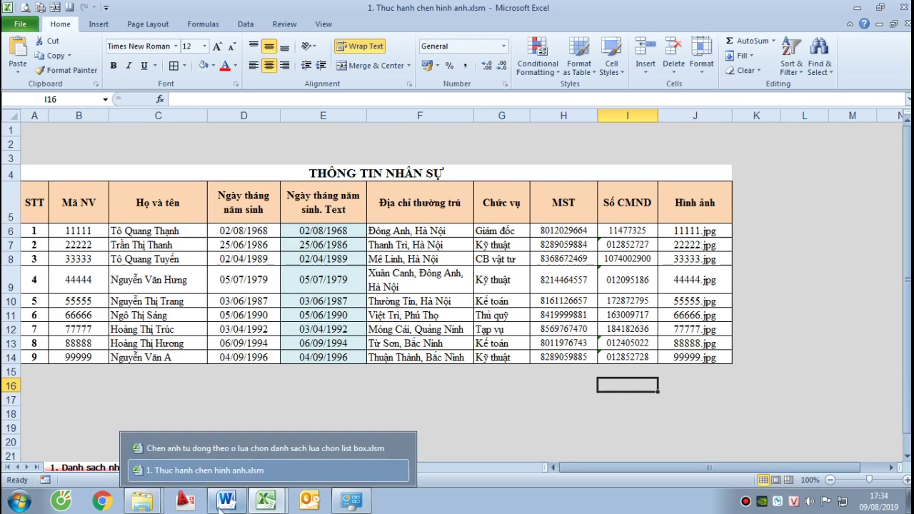
Correct G9's VLOOKUP column index so it returns the job title
{"action": "left_click", "coordinate": [252, 469]}
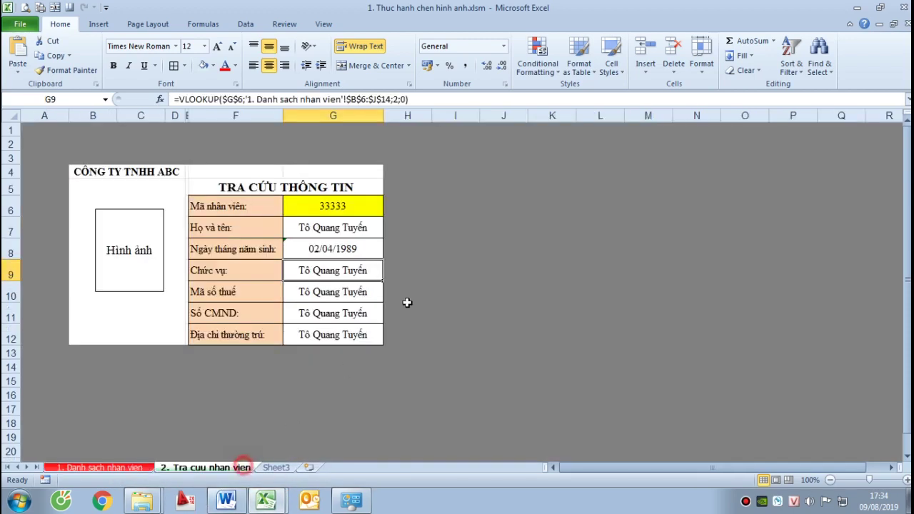
{"action": "left_click", "coordinate": [342, 277]}
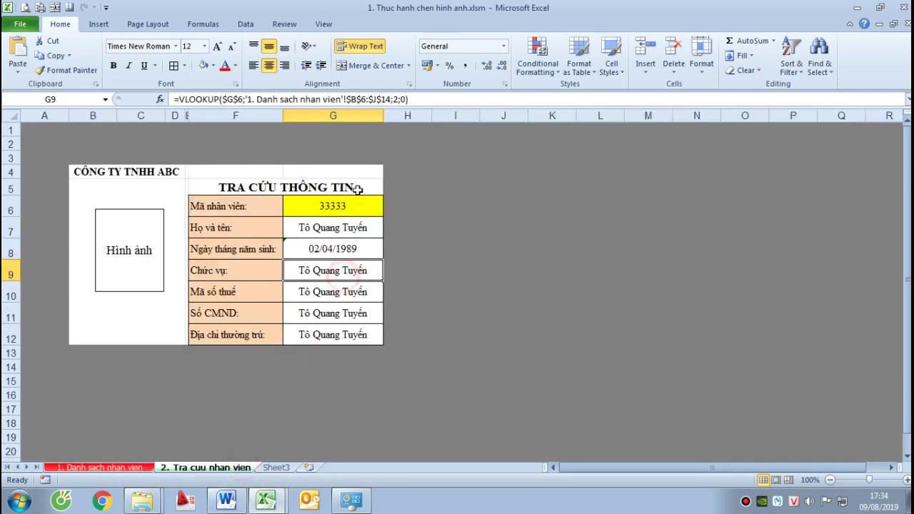
{"action": "left_click", "coordinate": [396, 98]}
{"action": "key", "text": "BackSpace"}
{"action": "type", "text": "4"}
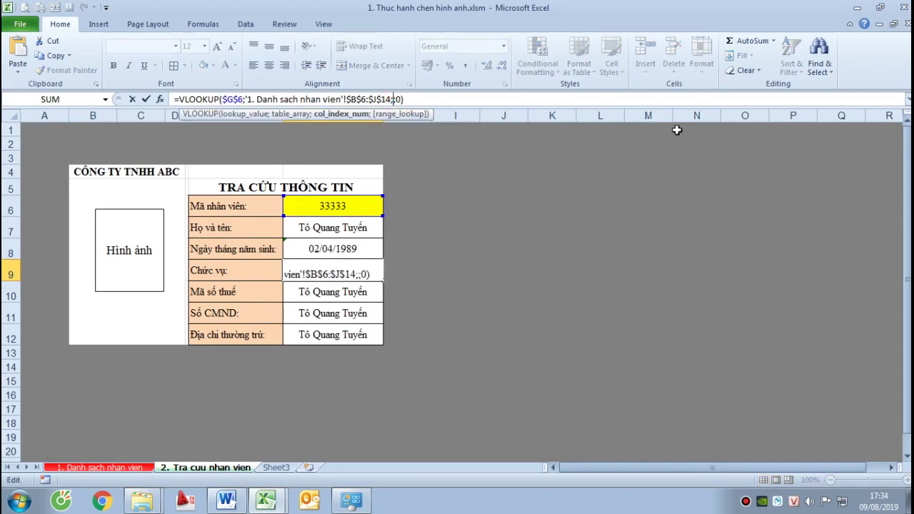
{"action": "key", "text": "Return"}
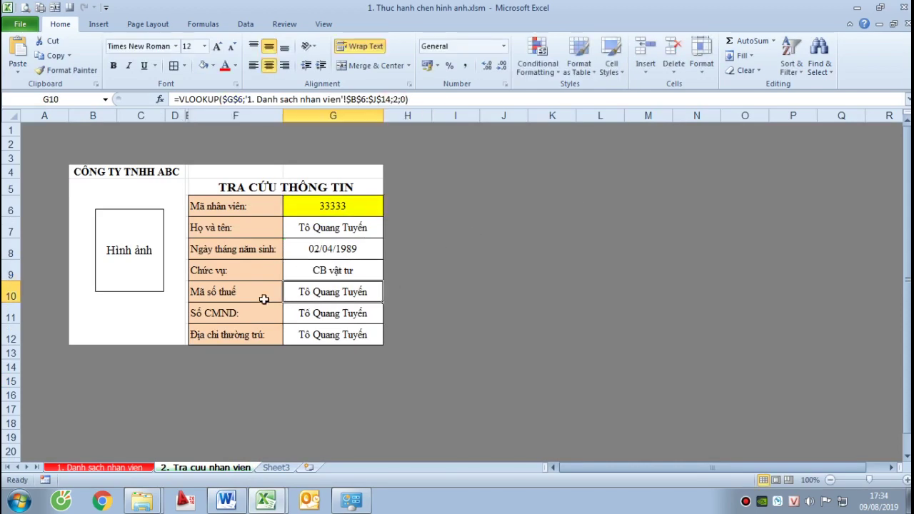
Check the staff list's column order and fix G10's column index to return the tax code
{"action": "left_click", "coordinate": [114, 468]}
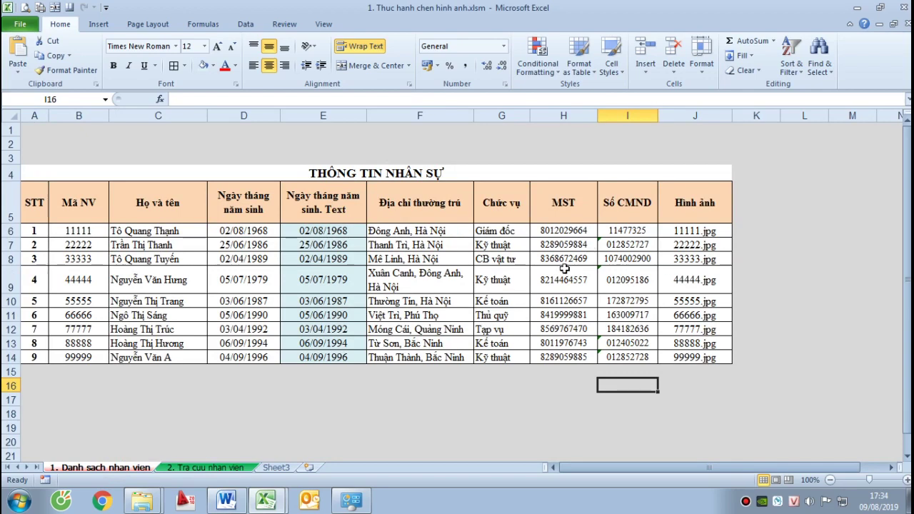
{"action": "left_click", "coordinate": [208, 467]}
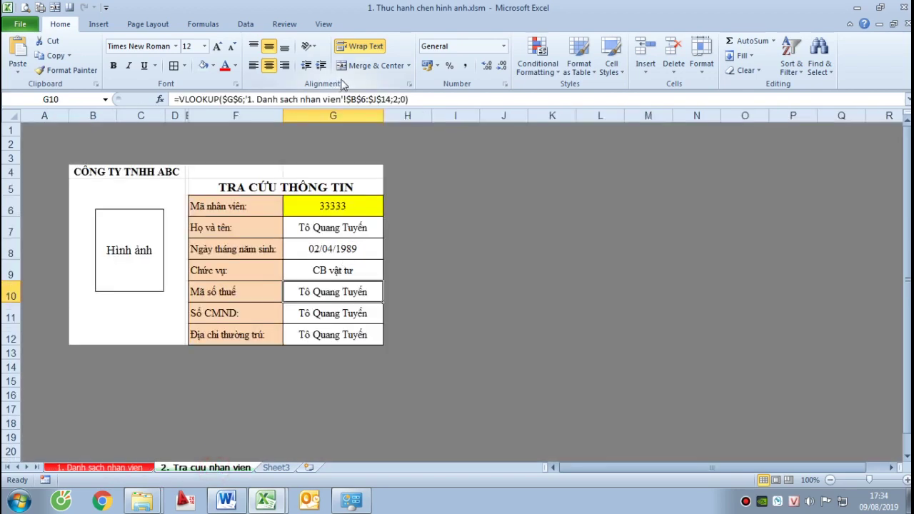
{"action": "left_click", "coordinate": [396, 99]}
{"action": "key", "text": "BackSpace"}
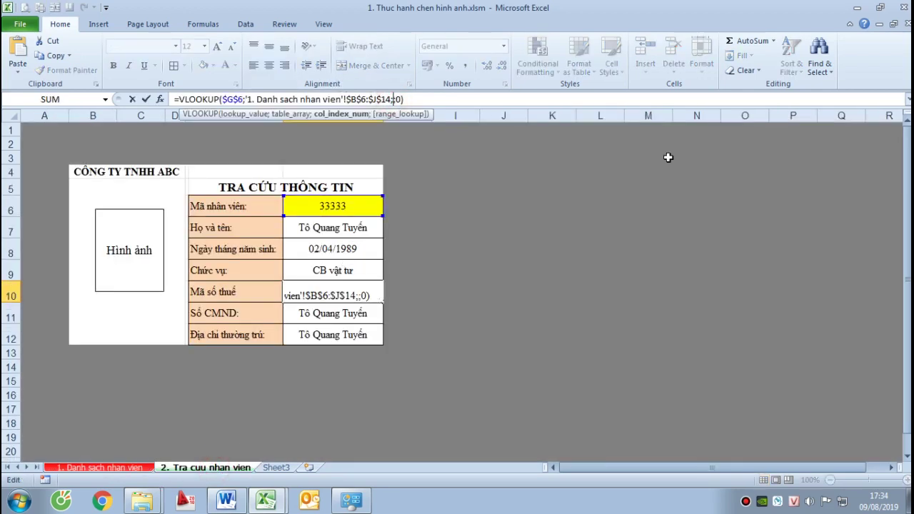
{"action": "type", "text": "2"}
{"action": "key", "text": "Return"}
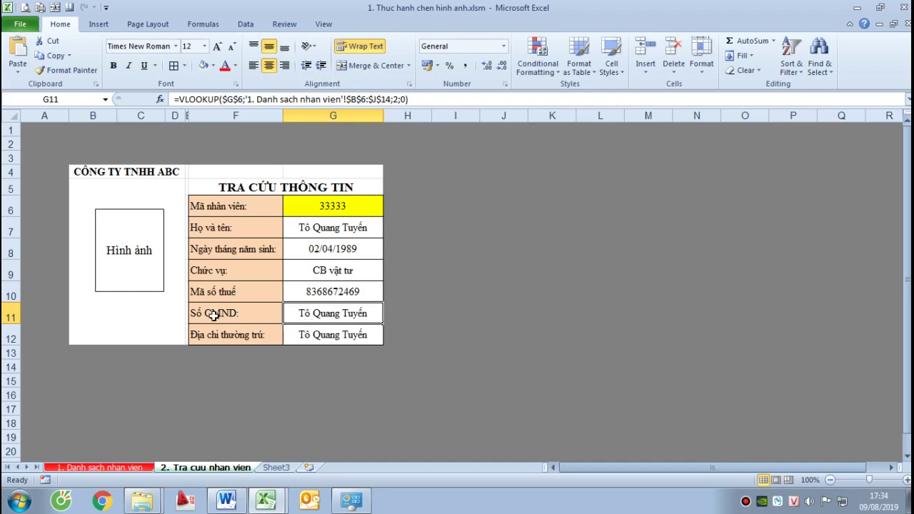
Fix G11's column index so it returns the ID number
{"action": "left_click", "coordinate": [131, 467]}
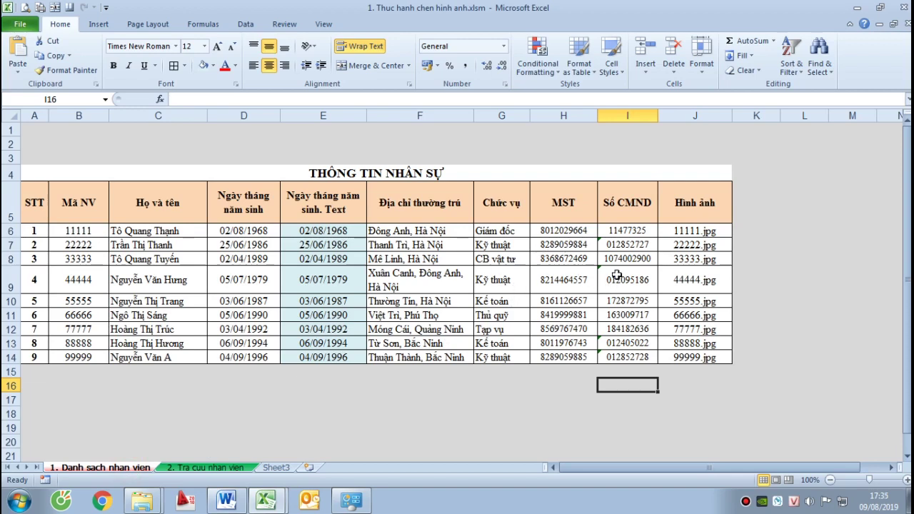
{"action": "left_click", "coordinate": [228, 467]}
{"action": "left_click", "coordinate": [399, 99]}
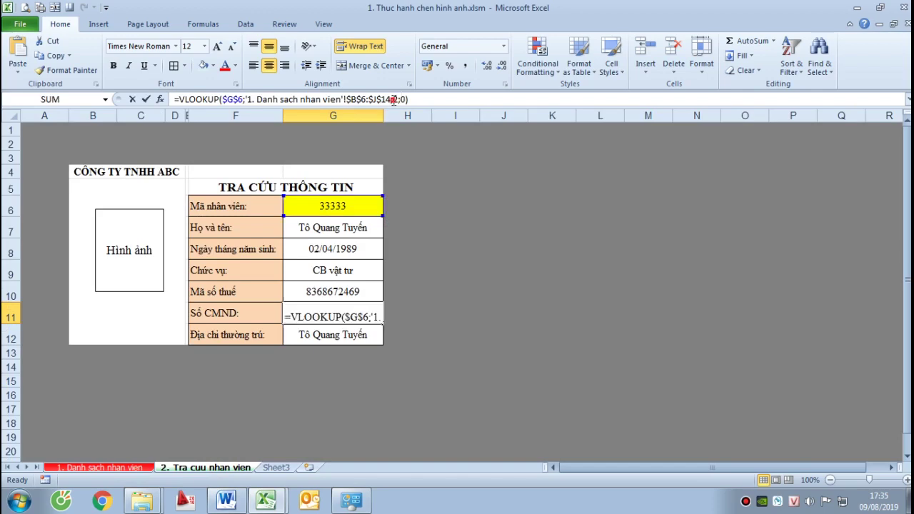
{"action": "key", "text": "BackSpace"}
{"action": "type", "text": "6"}
{"action": "key", "text": "Return"}
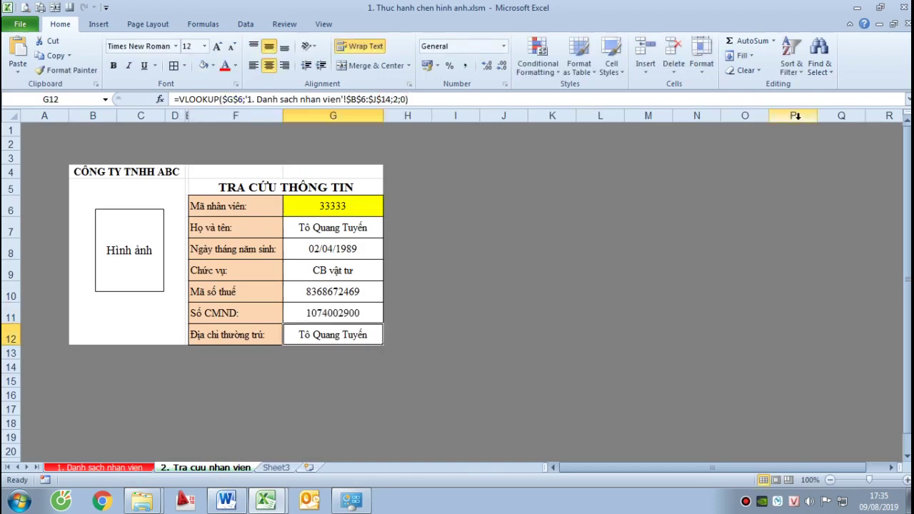
Set G12's column index to 5 so it shows the address Mê Linh, Hà Nội
{"action": "left_click", "coordinate": [111, 468]}
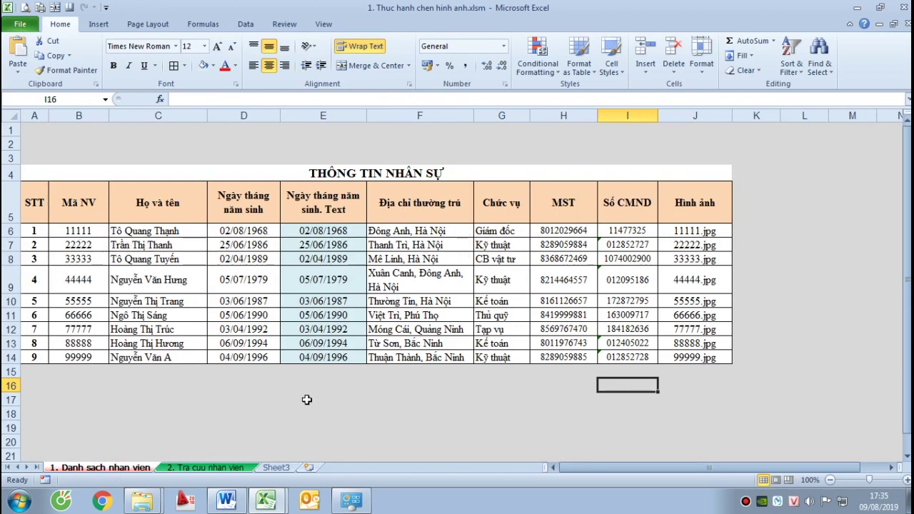
{"action": "left_click", "coordinate": [241, 468]}
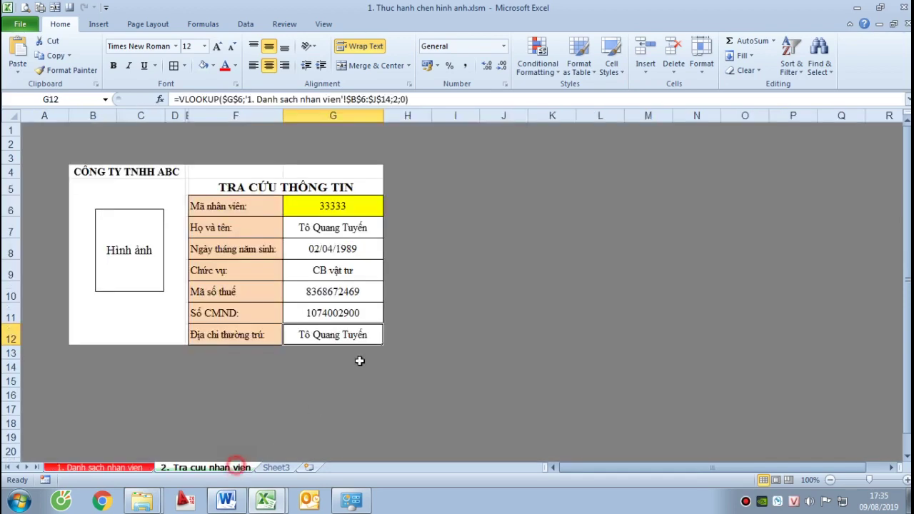
{"action": "left_click", "coordinate": [396, 99]}
{"action": "key", "text": "BackSpace"}
{"action": "type", "text": "5"}
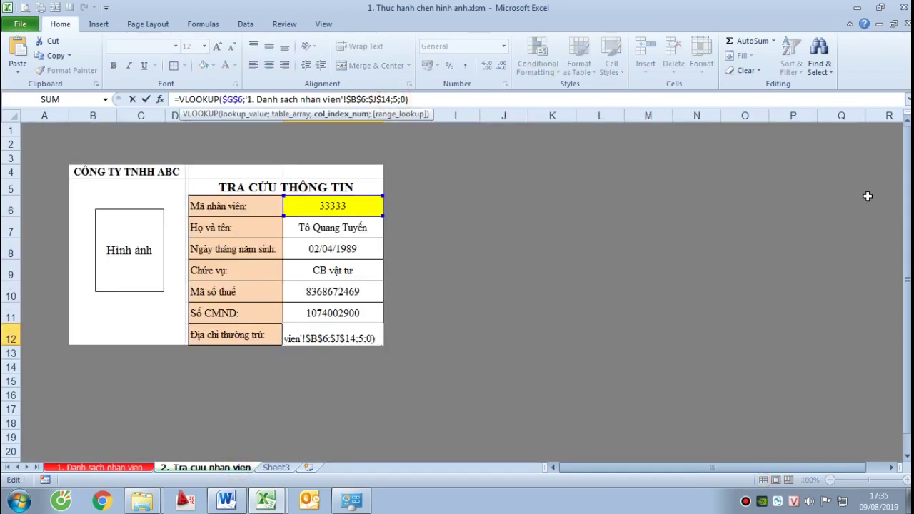
{"action": "key", "text": "Return"}
{"action": "left_click", "coordinate": [465, 301]}
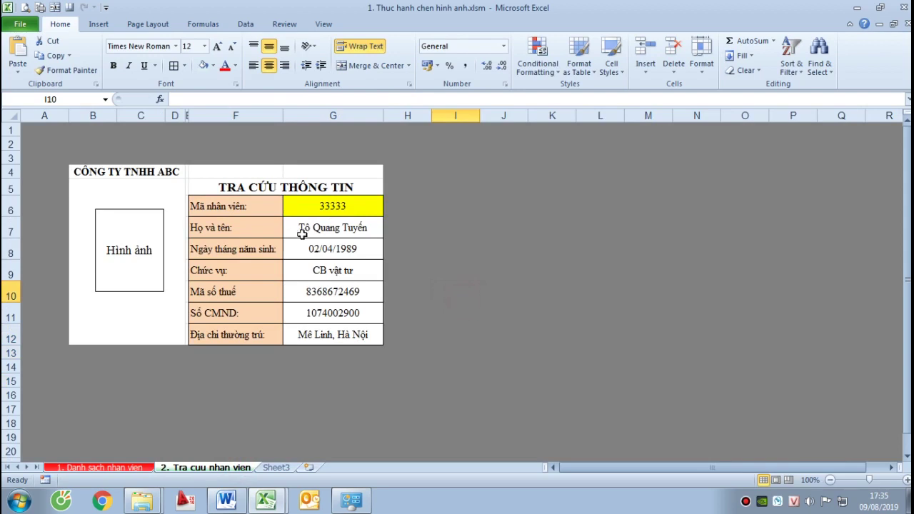
{"action": "left_click_drag", "start_coordinate": [302, 234], "coordinate": [322, 333]}
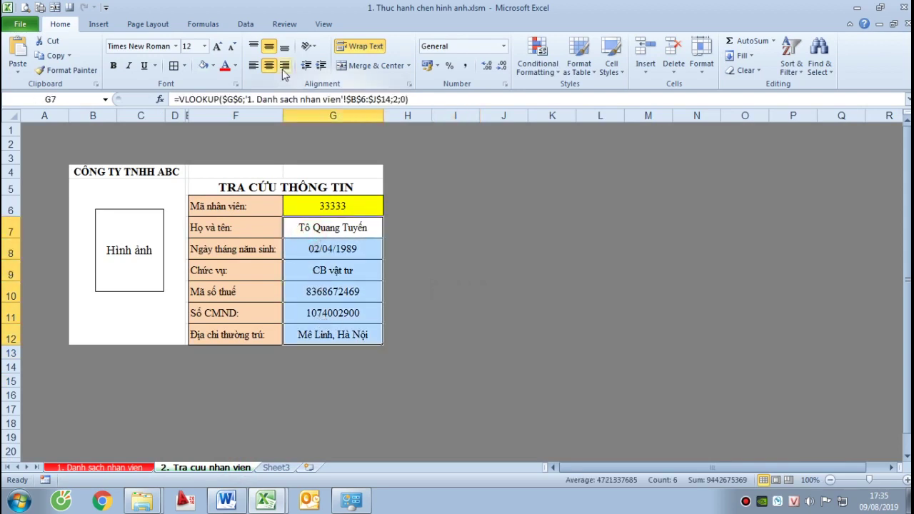
Left-align the looked-up details in G7:G12 and review the results
{"action": "left_click", "coordinate": [253, 65]}
{"action": "left_click", "coordinate": [499, 316]}
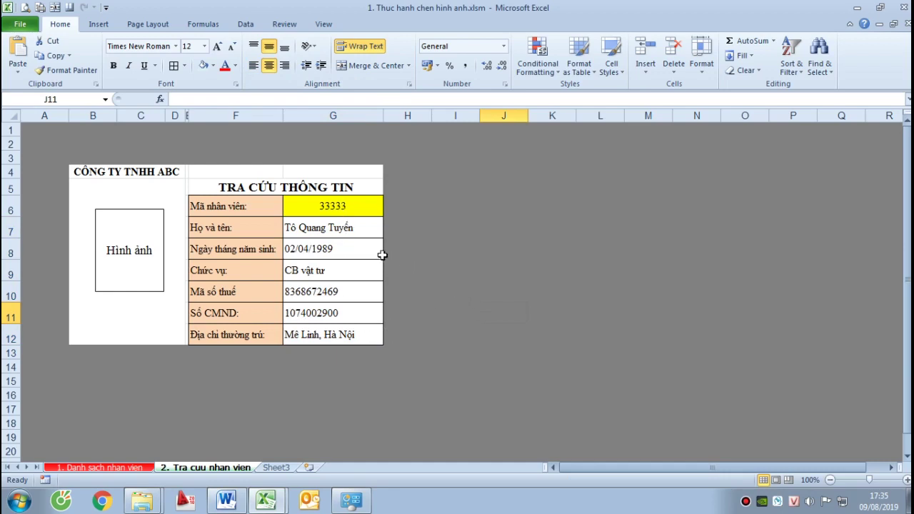
{"action": "left_click", "coordinate": [328, 230]}
{"action": "left_click", "coordinate": [334, 289]}
{"action": "left_click", "coordinate": [318, 366]}
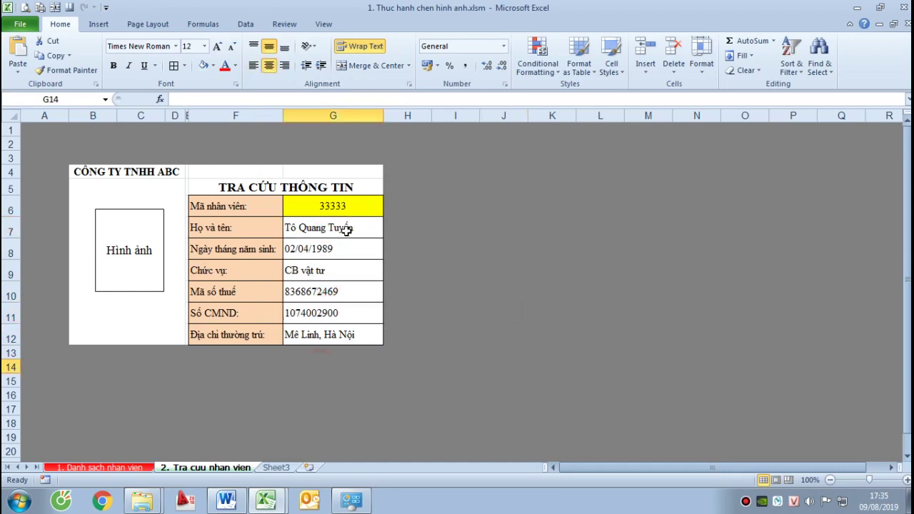
Select the merged photo cell B5:D12 holding the Hình ảnh placeholder
{"action": "left_click", "coordinate": [134, 190]}
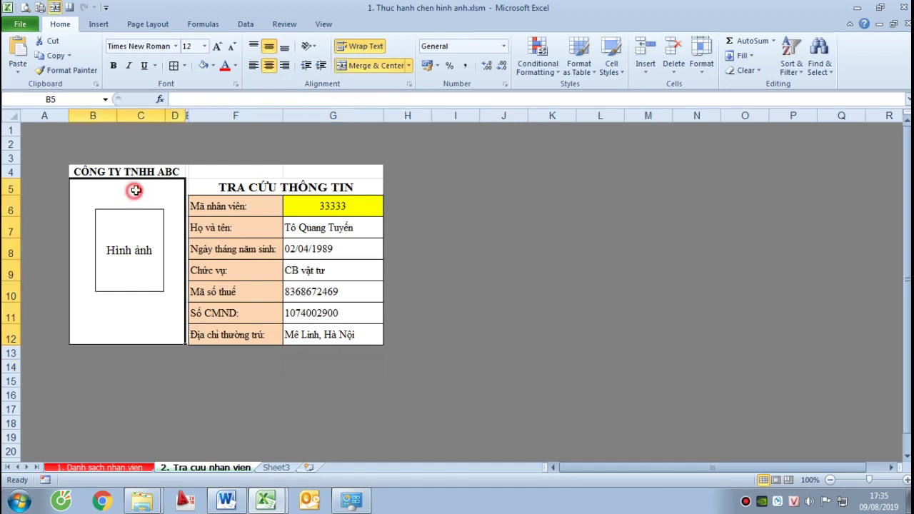
{"action": "left_click", "coordinate": [153, 320]}
{"action": "left_click", "coordinate": [138, 238]}
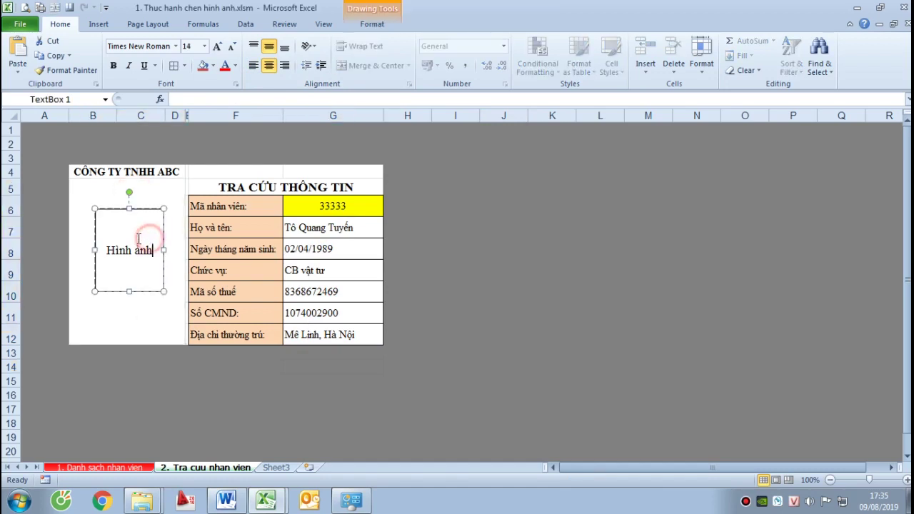
{"action": "left_click", "coordinate": [151, 196]}
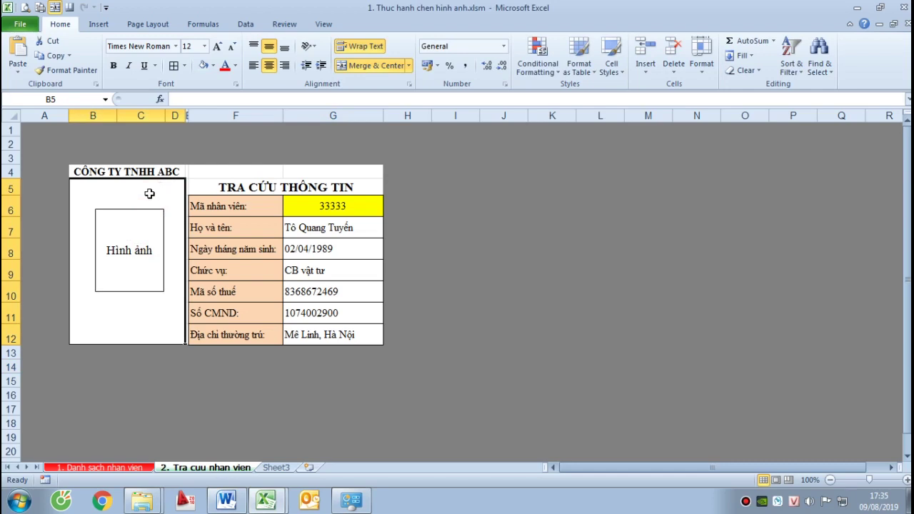
{"action": "left_click", "coordinate": [149, 193]}
Start the photo cell's formula with =CommPic( from the autocomplete list
{"action": "type", "text": "="}
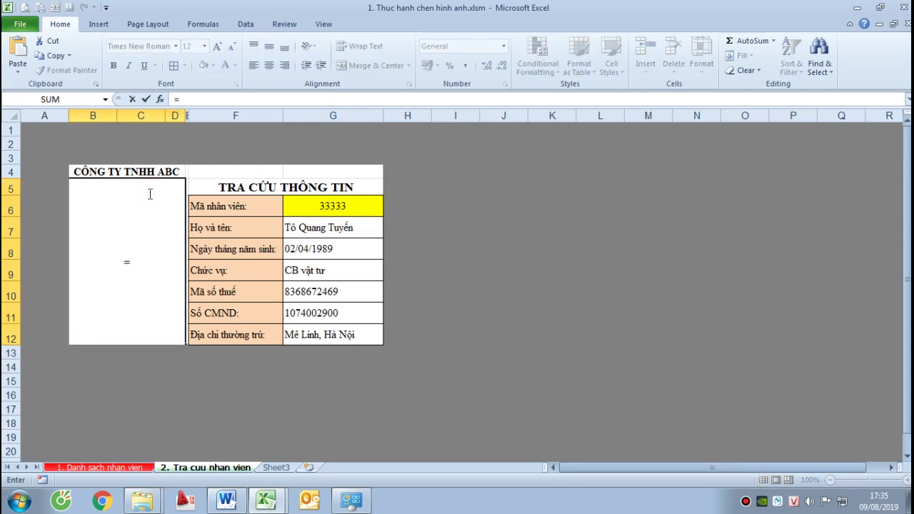
{"action": "key", "text": "Escape"}
{"action": "type", "text": "=compi"}
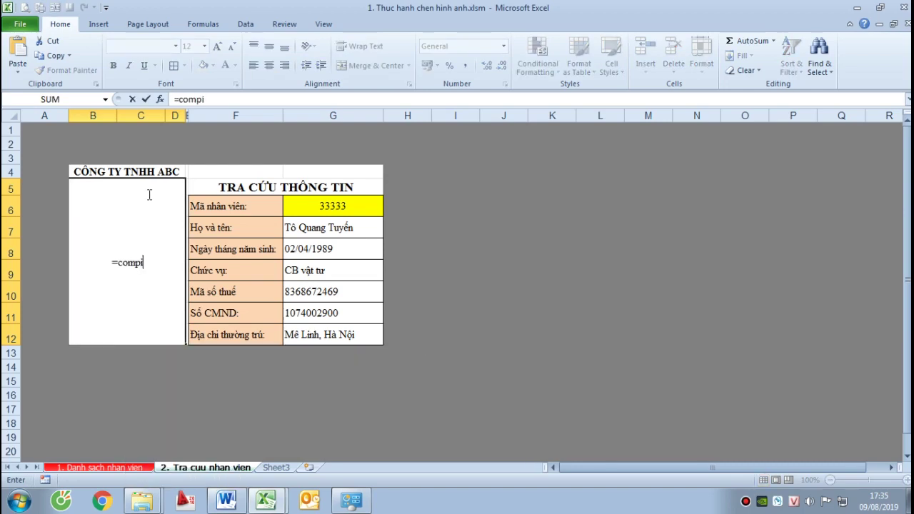
{"action": "key", "text": "BackSpace"}
{"action": "key", "text": "BackSpace"}
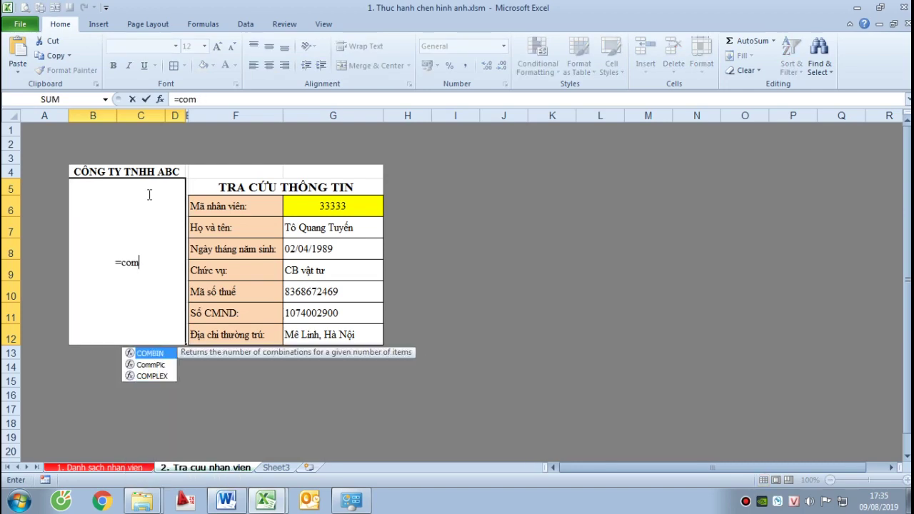
{"action": "type", "text": "m"}
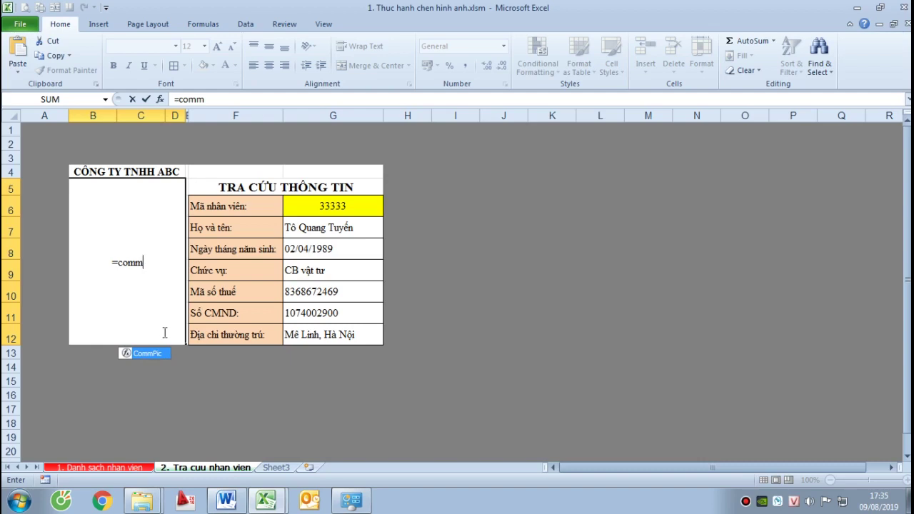
{"action": "key", "text": "Tab"}
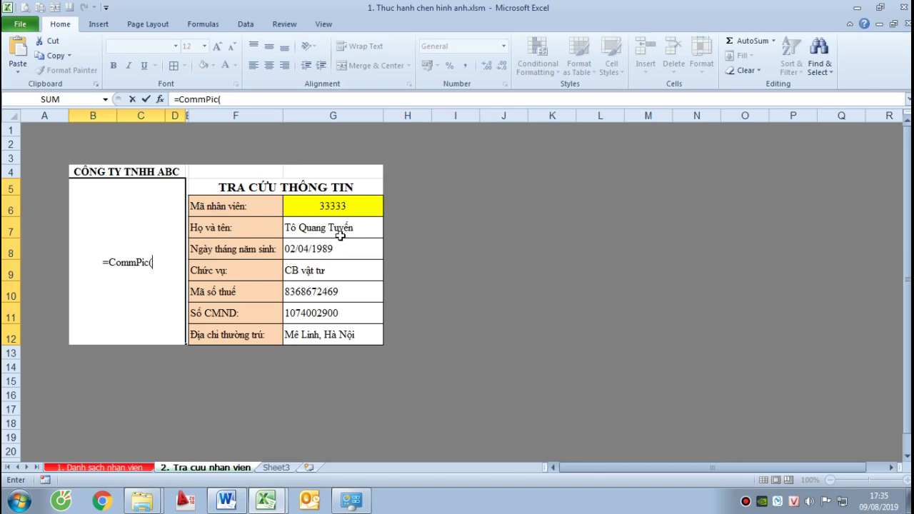
Replace the CommPic argument with a nested VLOOKUP function
{"action": "left_click", "coordinate": [125, 464]}
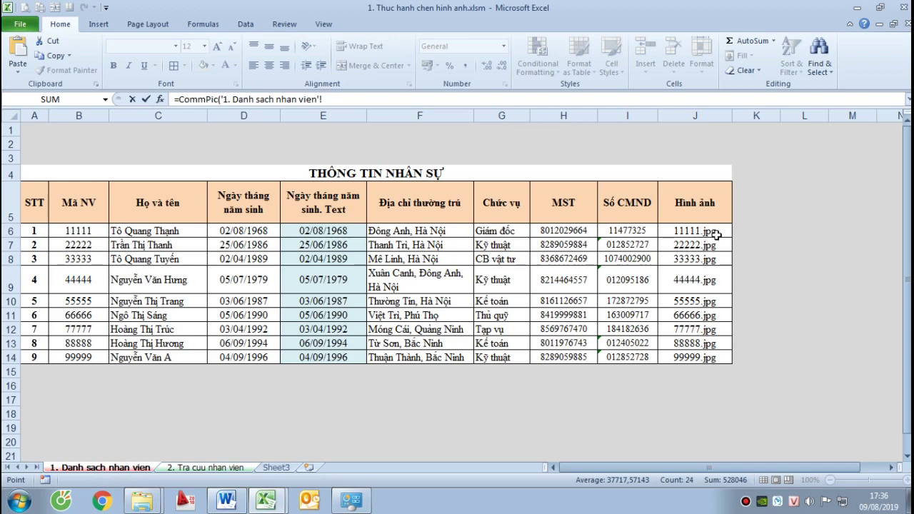
{"action": "left_click", "coordinate": [204, 469]}
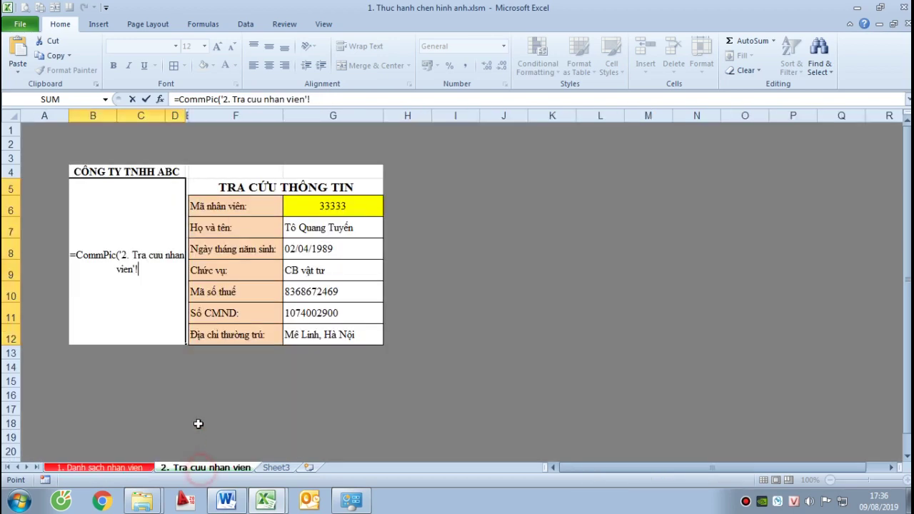
{"action": "left_click", "coordinate": [122, 255]}
{"action": "key", "text": "shift+End"}
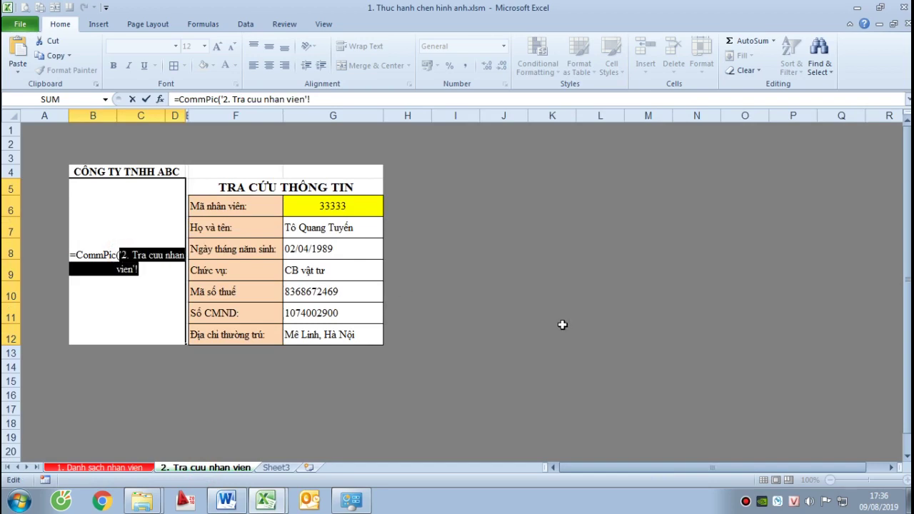
{"action": "type", "text": "vloo"}
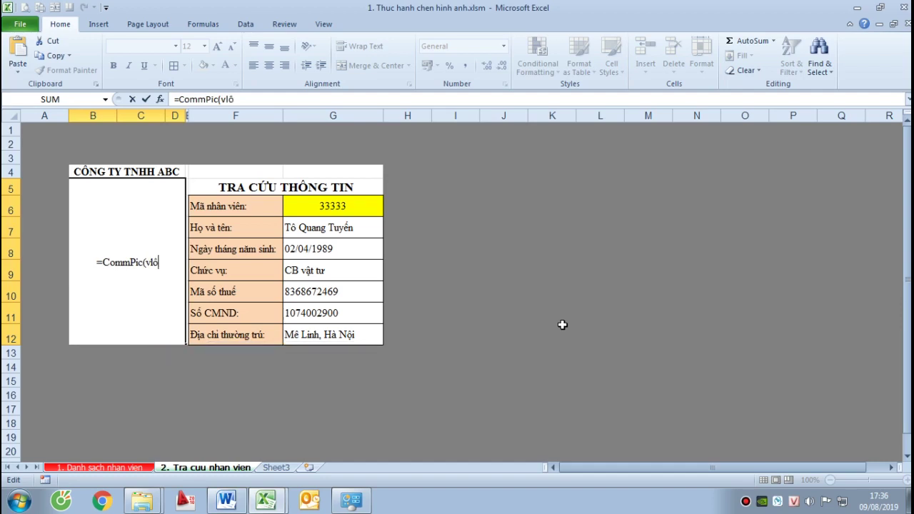
{"action": "type", "text": "k"}
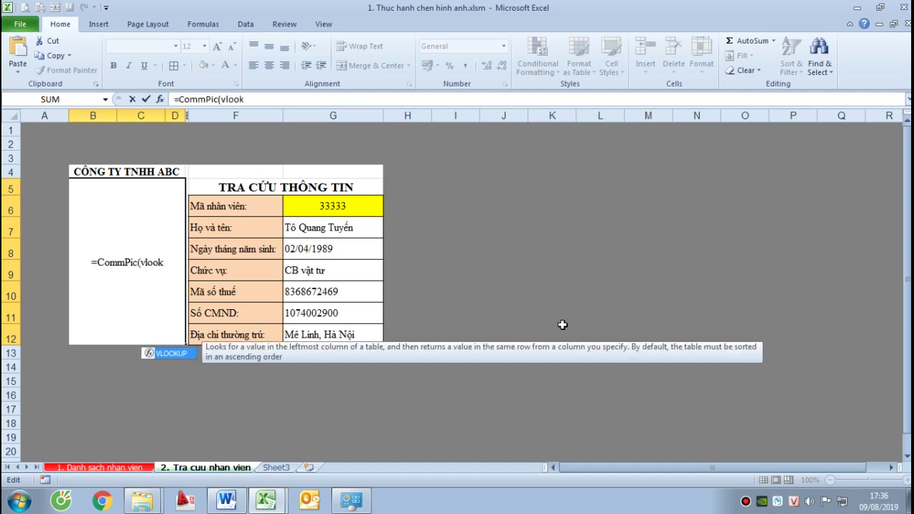
{"action": "key", "text": "Tab"}
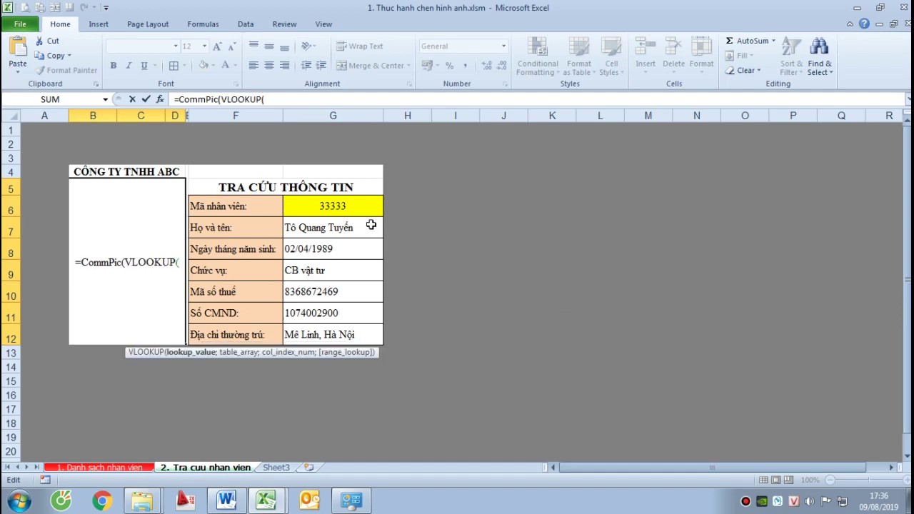
Give VLOOKUP G6 as lookup value and the staff list's absolute range $B$6:$J$14
{"action": "left_click", "coordinate": [348, 205]}
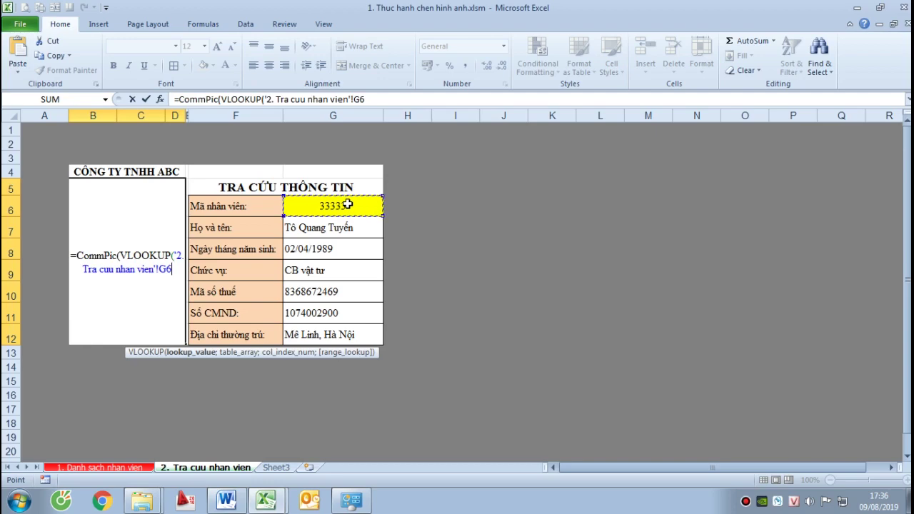
{"action": "type", "text": ";"}
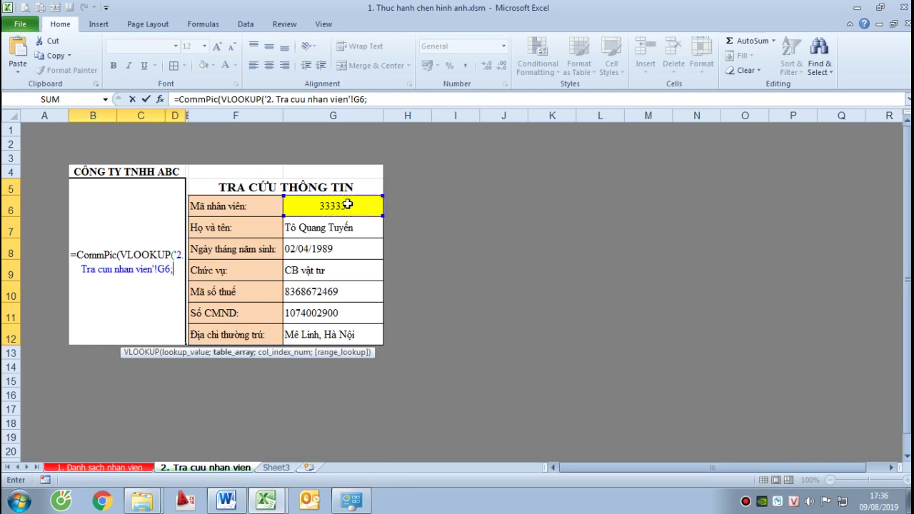
{"action": "left_click", "coordinate": [115, 468]}
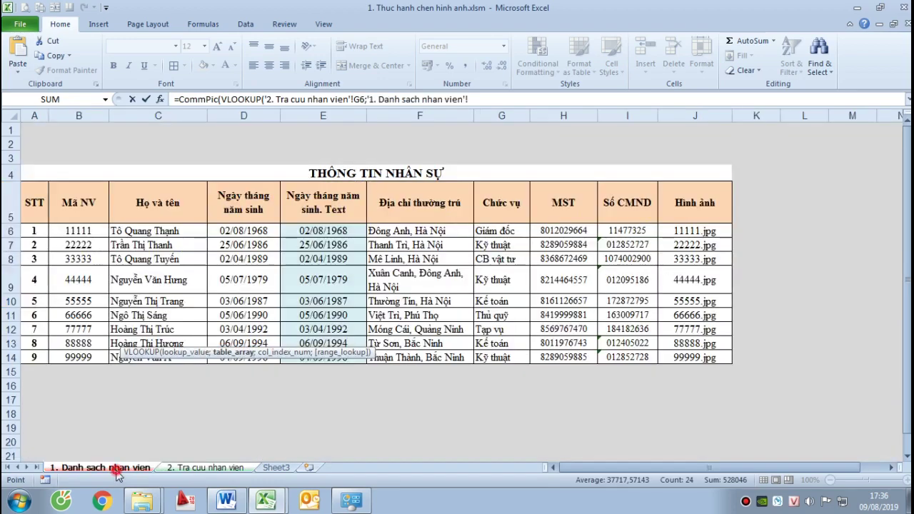
{"action": "left_click", "coordinate": [76, 233]}
{"action": "left_click_drag", "start_coordinate": [76, 233], "coordinate": [734, 360]}
{"action": "left_click", "coordinate": [733, 467]}
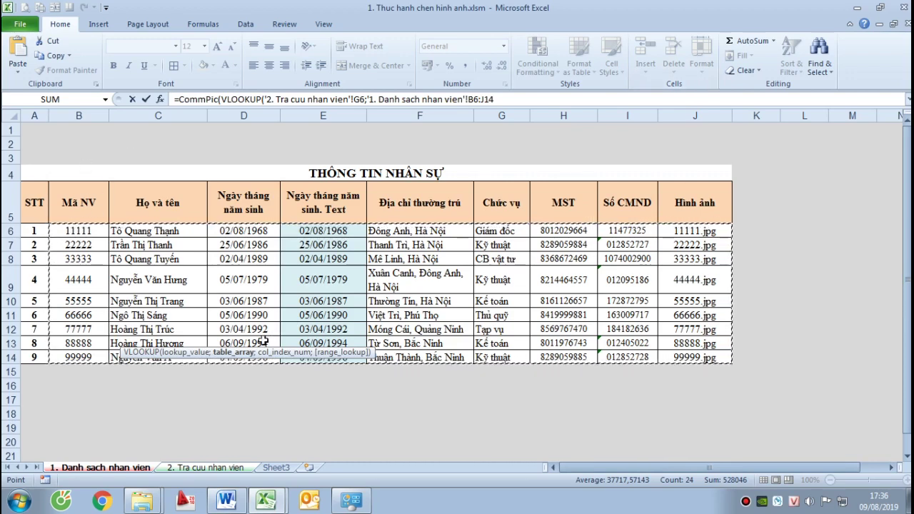
{"action": "left_click", "coordinate": [472, 99]}
{"action": "key", "text": "F4"}
{"action": "double_click", "coordinate": [495, 100]}
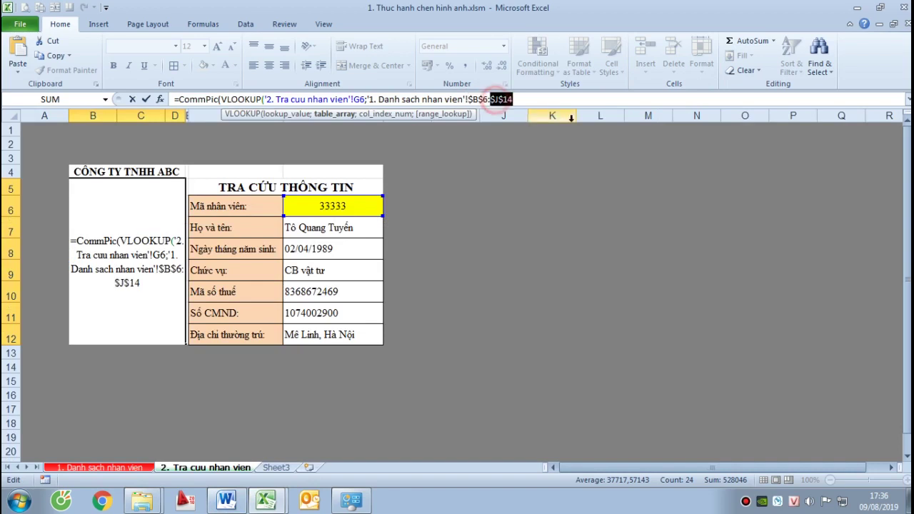
{"action": "key", "text": "F4"}
{"action": "type", "text": ";"}
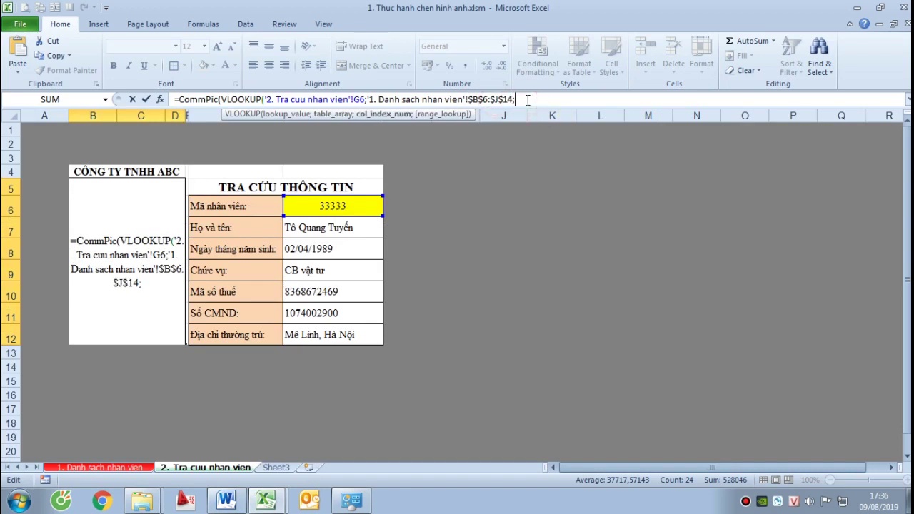
Finish the VLOOKUP with column index 9 and exact match 0, then commit it
{"action": "left_click", "coordinate": [134, 466]}
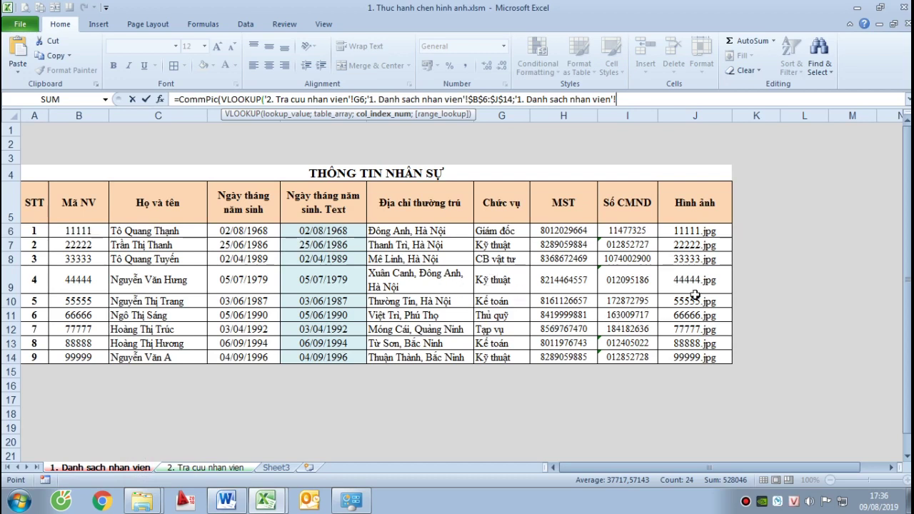
{"action": "left_click", "coordinate": [634, 100]}
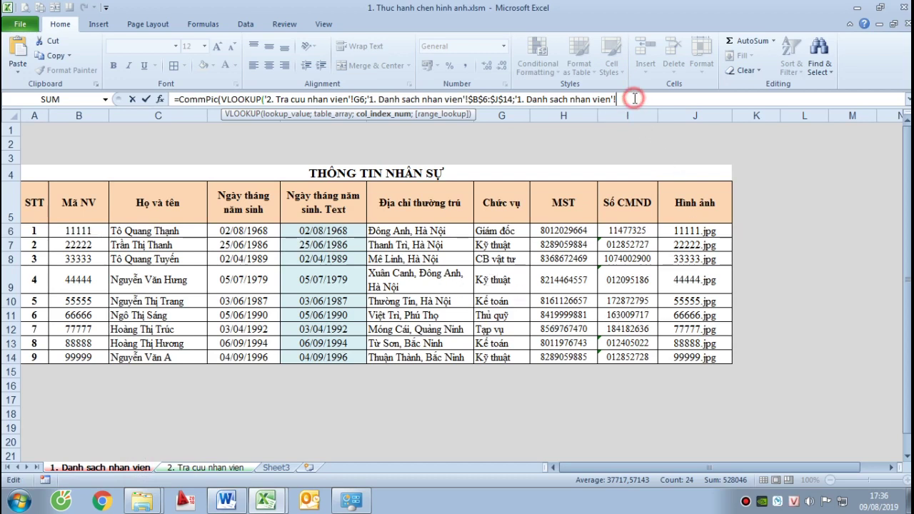
{"action": "left_click_drag", "start_coordinate": [625, 96], "coordinate": [524, 100]}
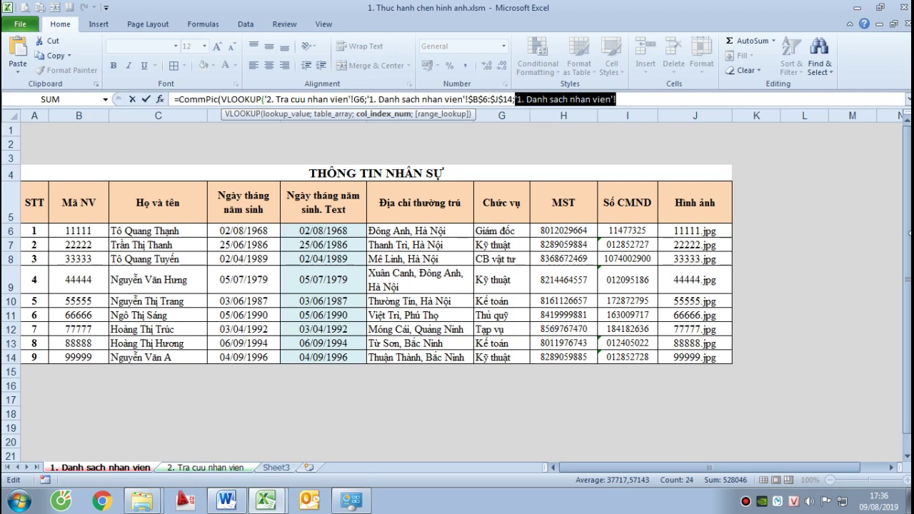
{"action": "type", "text": "9"}
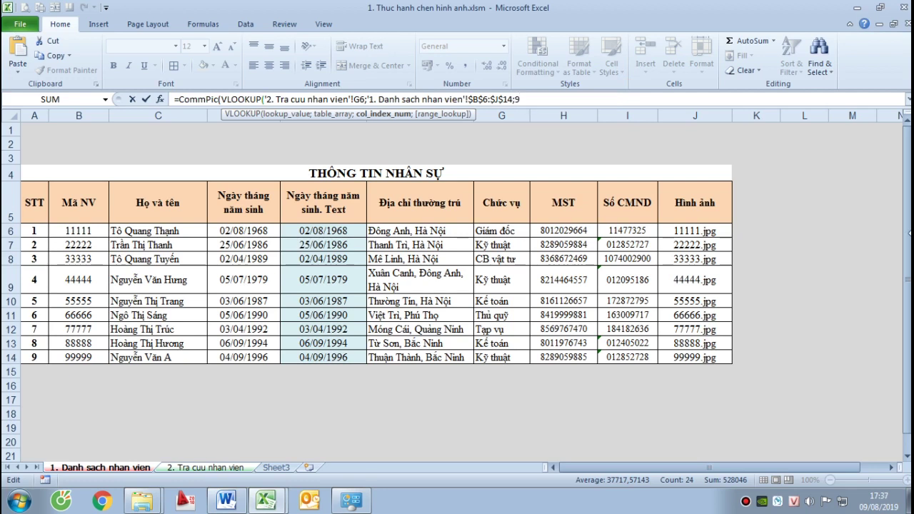
{"action": "type", "text": ";0"}
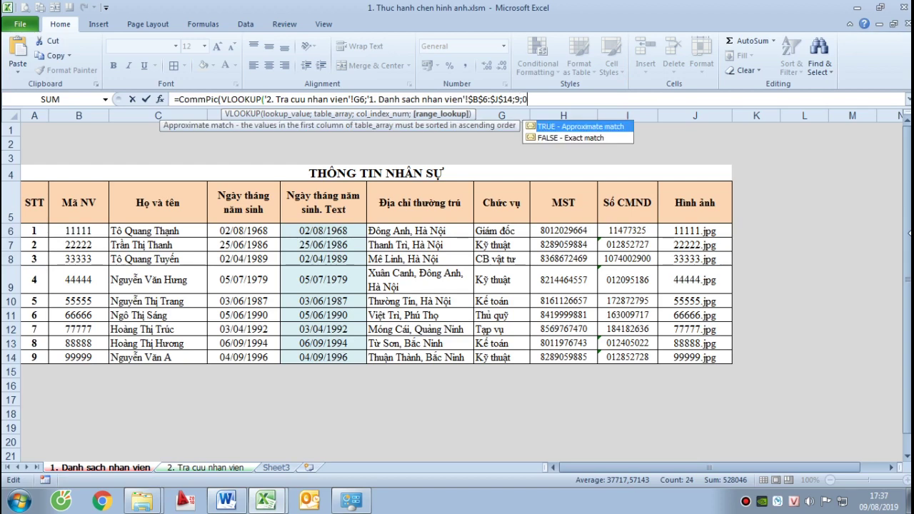
{"action": "key", "text": "Return"}
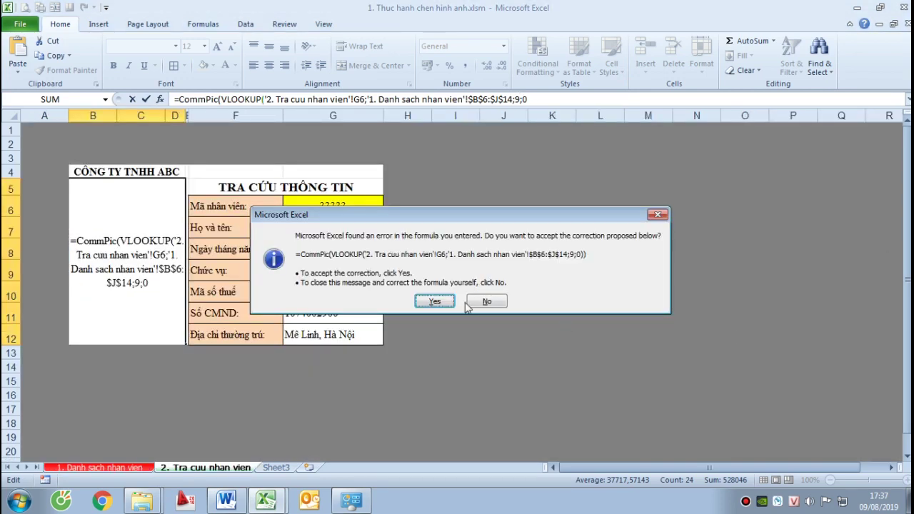
Accept Excel's parentheses correction so employee 33333's photo appears in the merged cell
{"action": "left_click", "coordinate": [435, 301]}
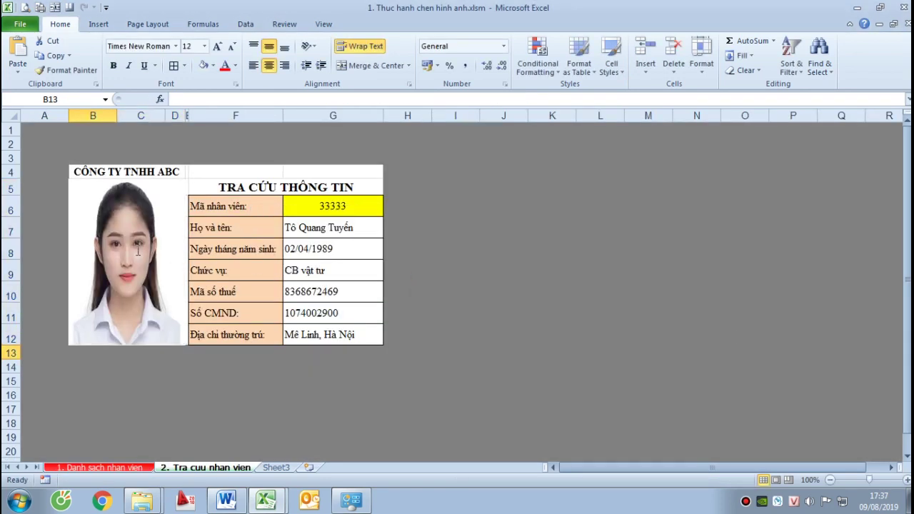
{"action": "left_click", "coordinate": [137, 249]}
{"action": "left_click", "coordinate": [530, 268]}
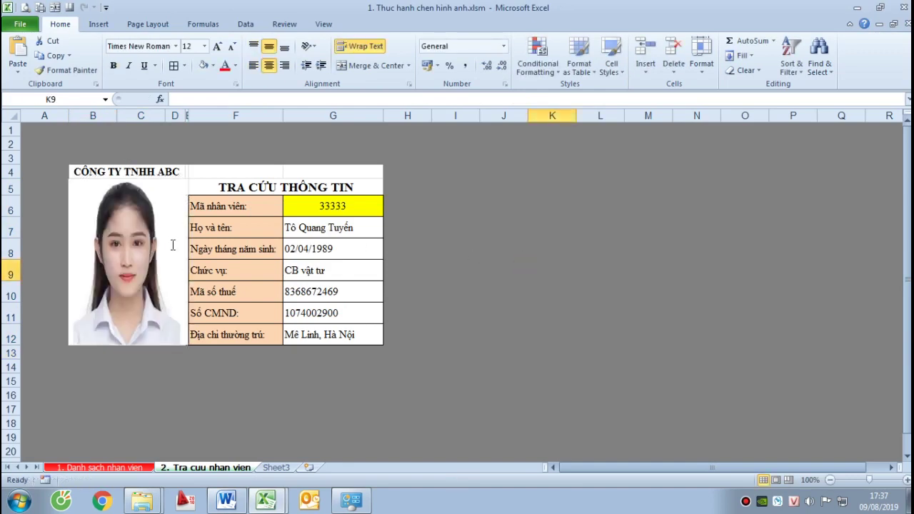
{"action": "left_click", "coordinate": [460, 249]}
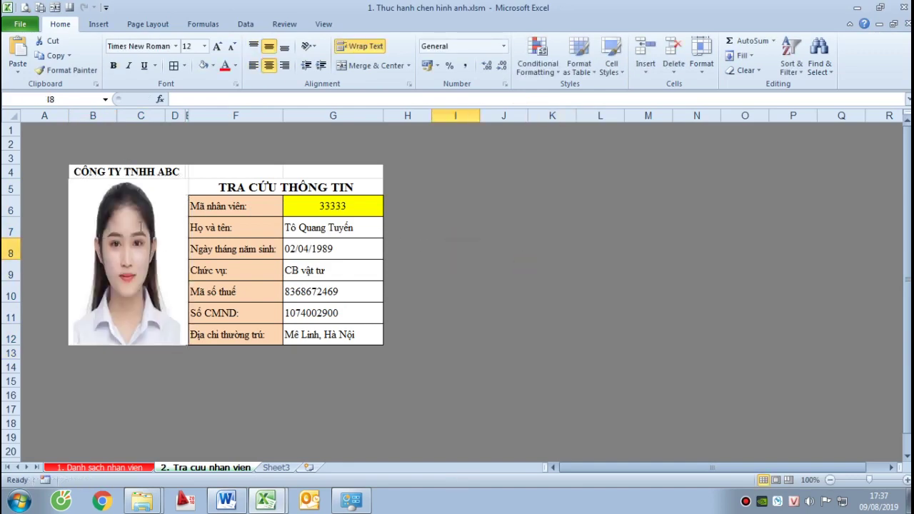
{"action": "left_click", "coordinate": [505, 306]}
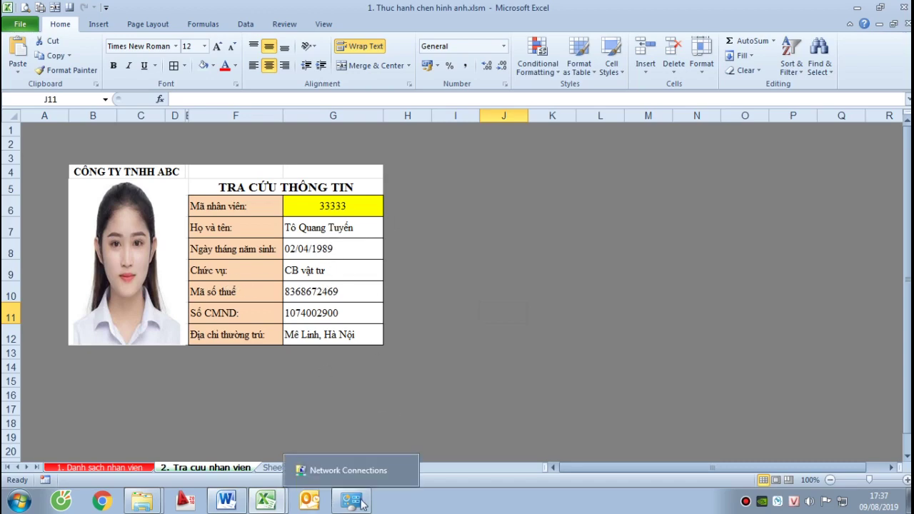
{"action": "mouse_move", "coordinate": [144, 505]}
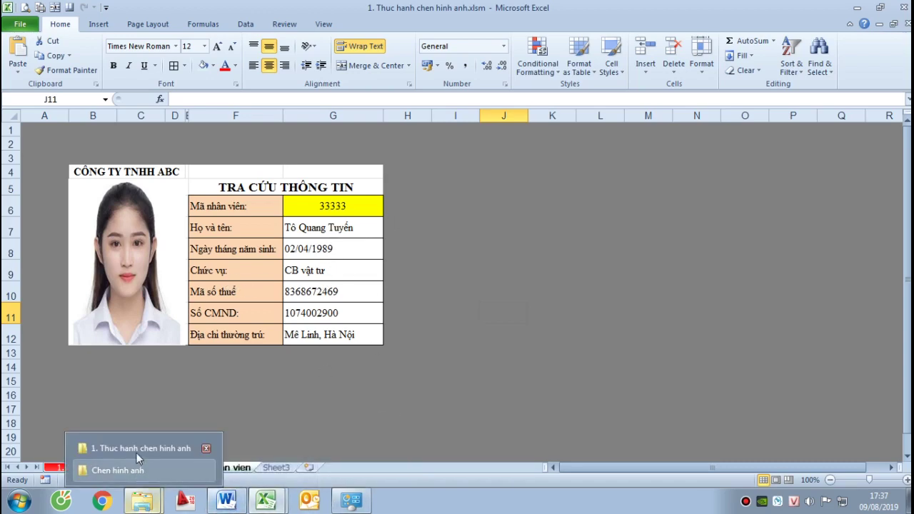
{"action": "left_click", "coordinate": [136, 449]}
{"action": "left_click", "coordinate": [444, 132]}
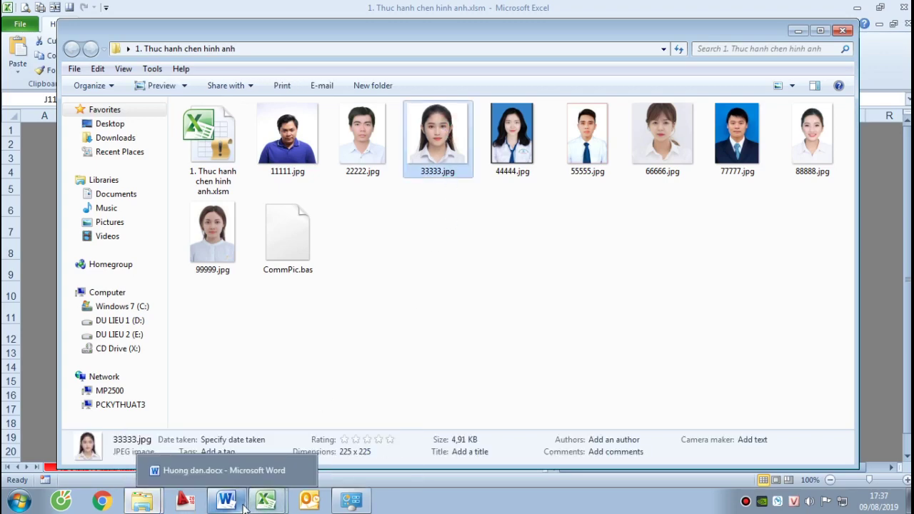
{"action": "mouse_move", "coordinate": [266, 500]}
{"action": "left_click", "coordinate": [232, 470]}
{"action": "left_click", "coordinate": [357, 204]}
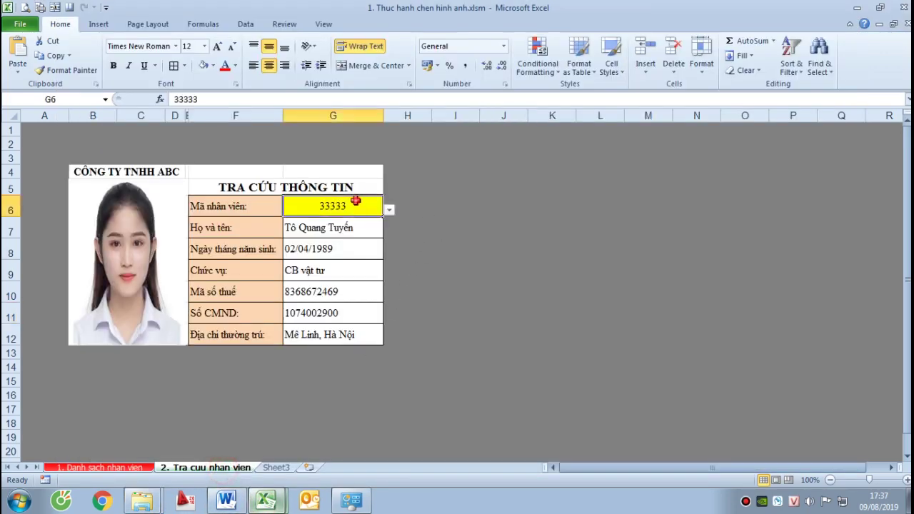
Try employee IDs 11111, 66666 and 99999 in G6's drop-down, ending on 11111
{"action": "left_click", "coordinate": [388, 211]}
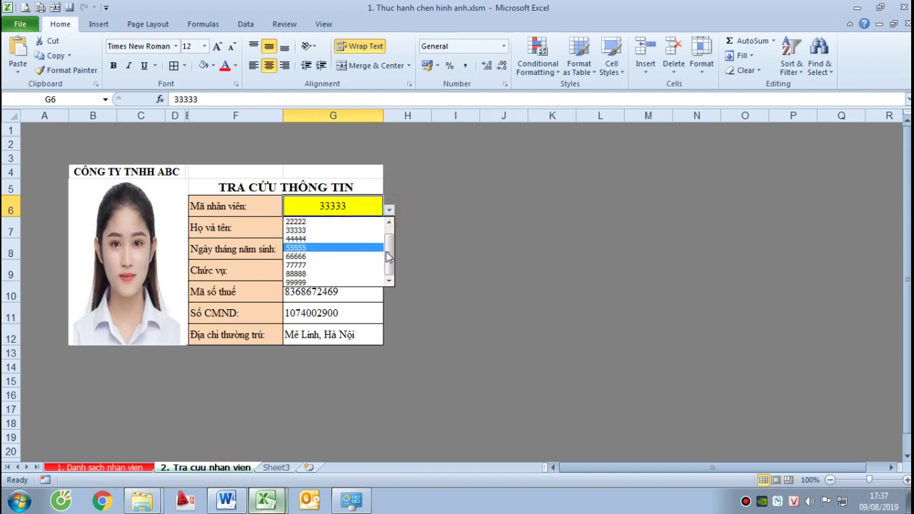
{"action": "scroll", "coordinate": [389, 245], "scroll_direction": "up", "scroll_amount": 1}
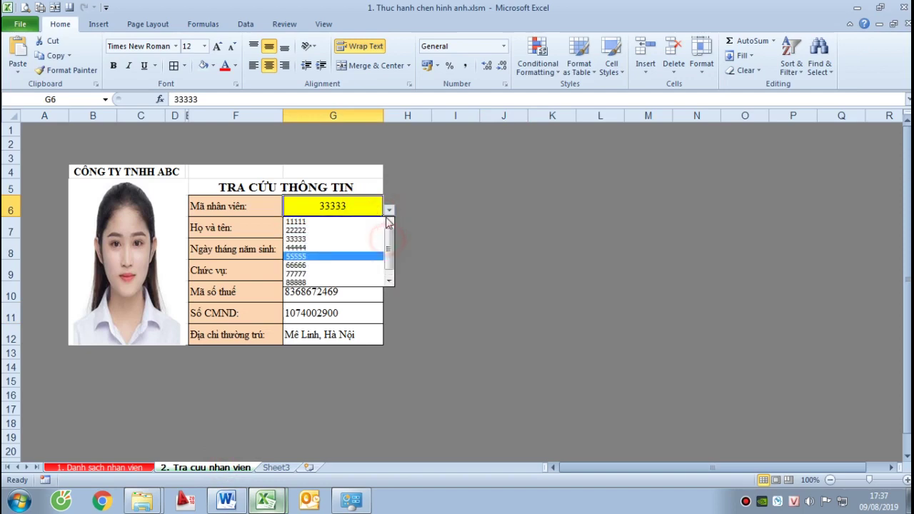
{"action": "left_click", "coordinate": [304, 222]}
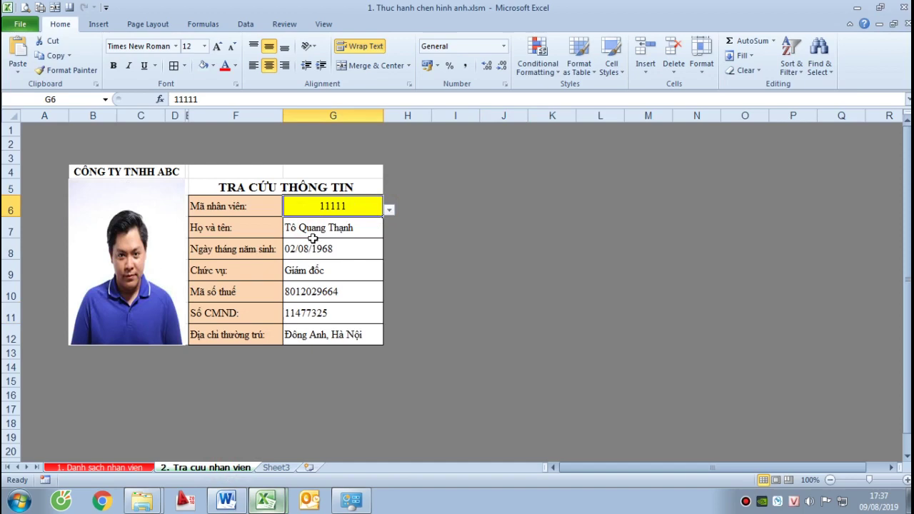
{"action": "left_click", "coordinate": [389, 210]}
{"action": "left_click", "coordinate": [318, 266]}
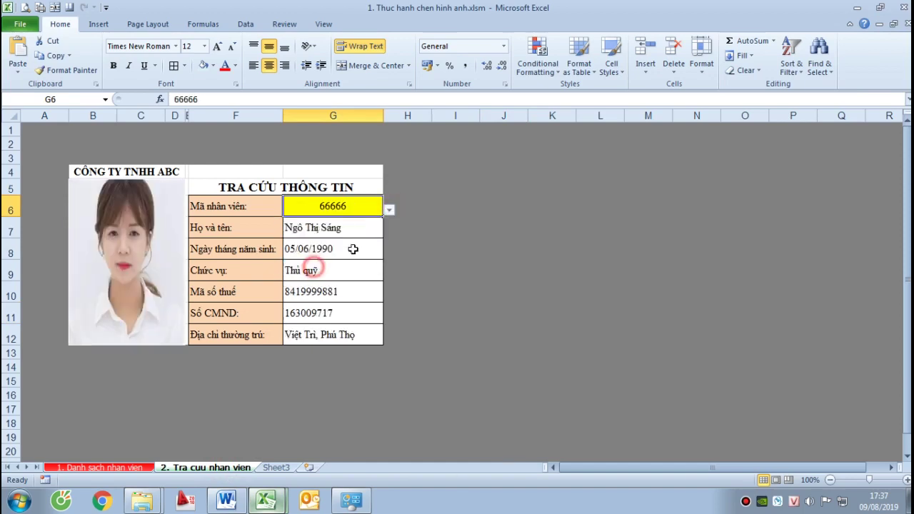
{"action": "left_click", "coordinate": [389, 209]}
{"action": "left_click", "coordinate": [314, 283]}
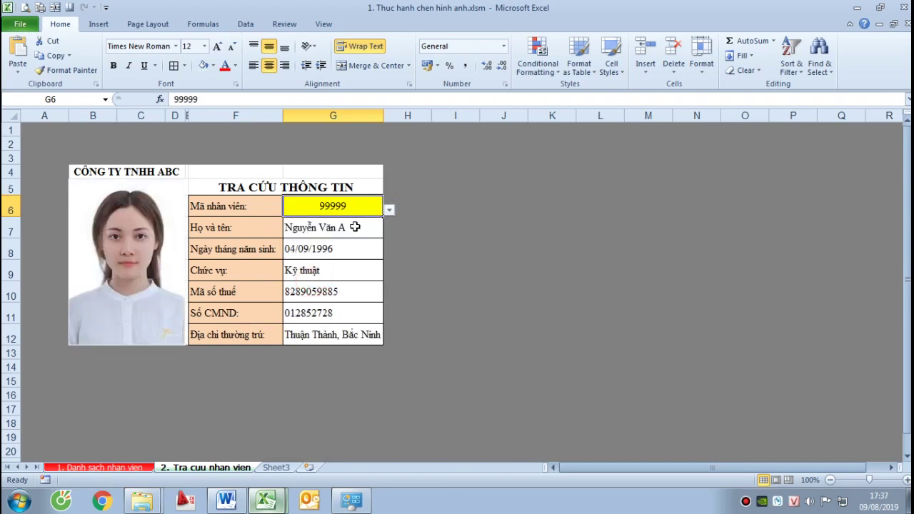
{"action": "left_click", "coordinate": [507, 330]}
{"action": "left_click", "coordinate": [362, 203]}
{"action": "left_click", "coordinate": [396, 207]}
{"action": "left_click", "coordinate": [378, 206]}
{"action": "left_click", "coordinate": [389, 210]}
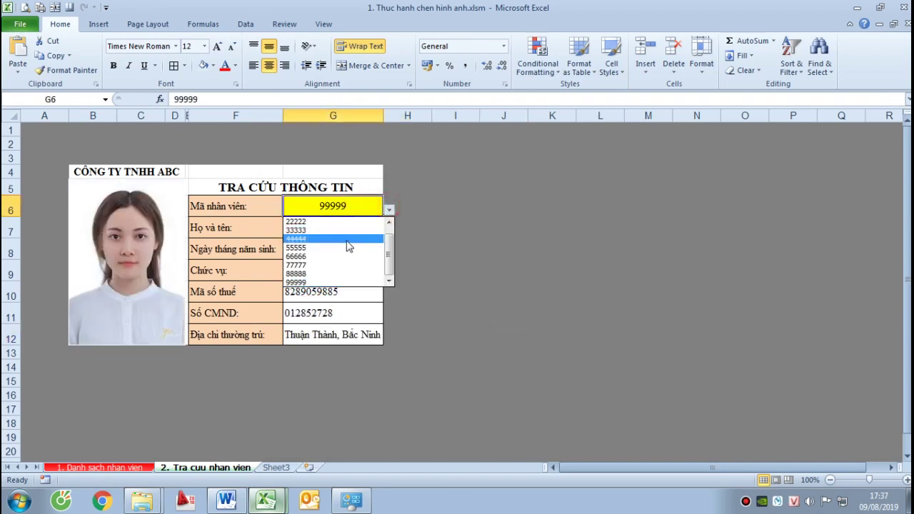
{"action": "left_click_drag", "start_coordinate": [386, 244], "coordinate": [389, 226]}
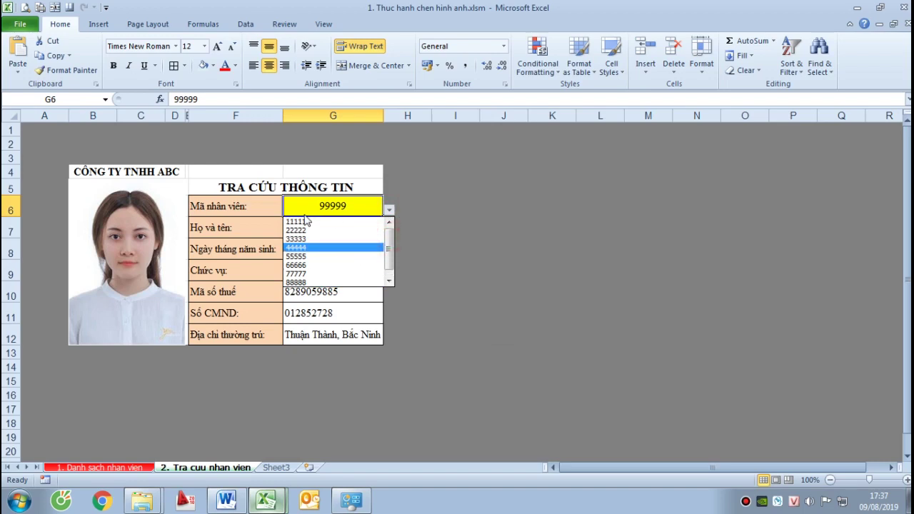
{"action": "left_click", "coordinate": [303, 222]}
Inspect the VLOOKUP formulas in G7–G12 and the employee photo comment
{"action": "left_click", "coordinate": [323, 227]}
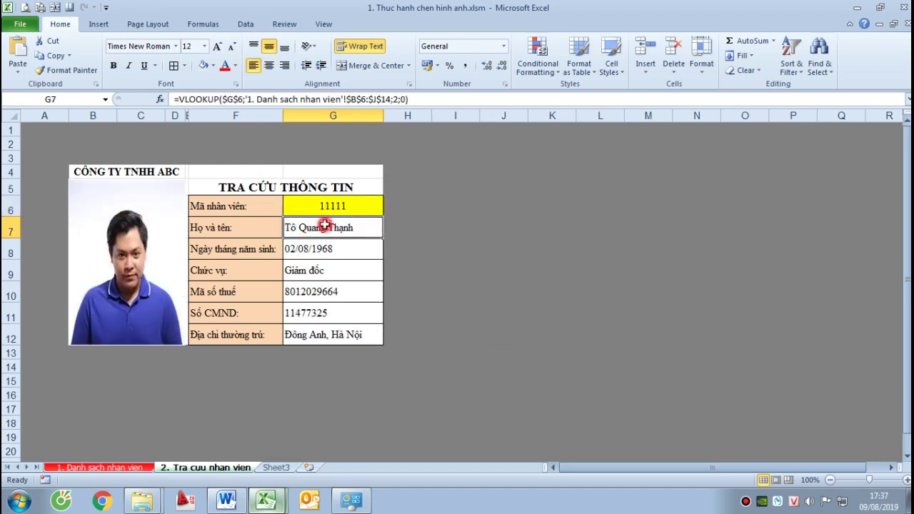
{"action": "left_click", "coordinate": [327, 247]}
{"action": "left_click", "coordinate": [321, 270]}
{"action": "left_click", "coordinate": [328, 302]}
{"action": "left_click", "coordinate": [325, 314]}
{"action": "left_click", "coordinate": [321, 336]}
{"action": "left_click", "coordinate": [121, 235]}
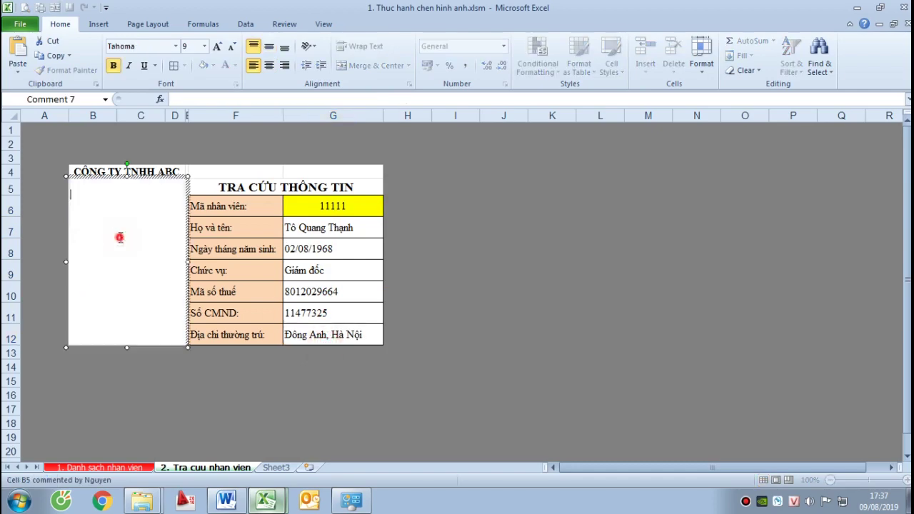
{"action": "left_click", "coordinate": [595, 249]}
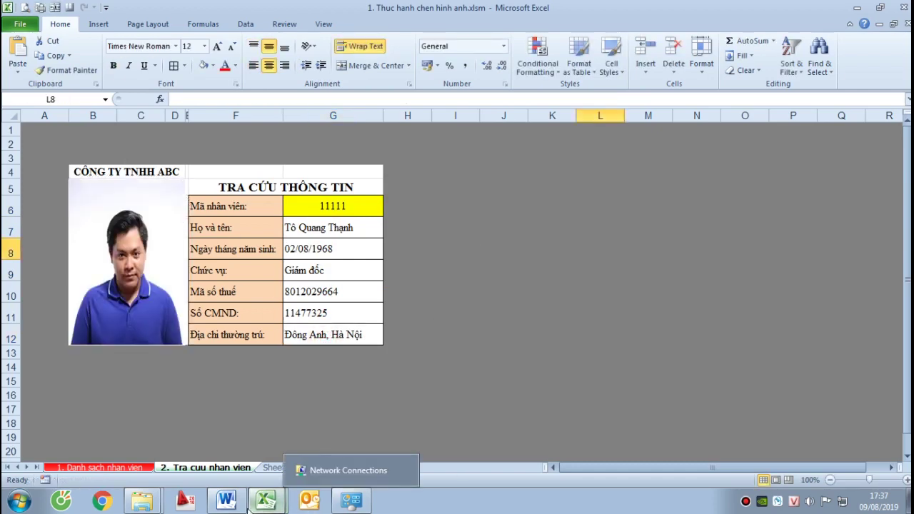
In the Word guide, highlight the Bước 3 sentence in yellow and append '(Quan trọng)'
{"action": "left_click", "coordinate": [226, 499]}
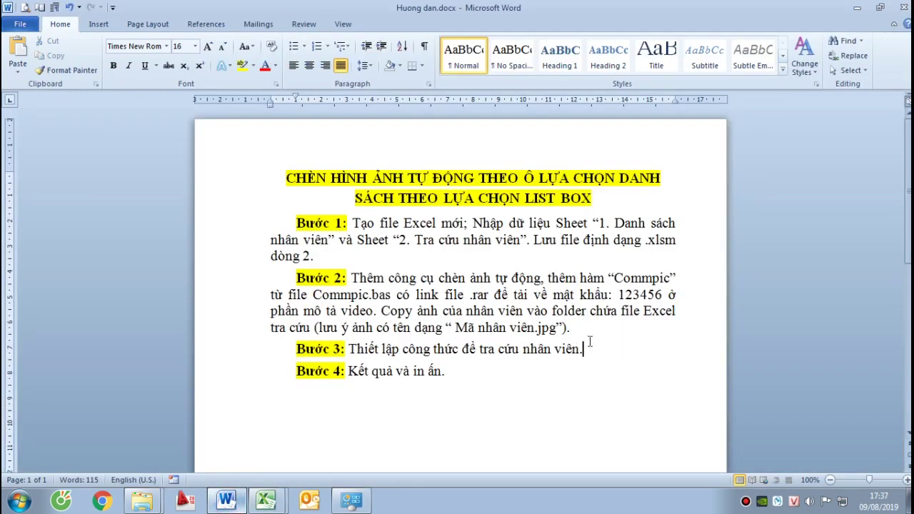
{"action": "left_click_drag", "start_coordinate": [588, 348], "coordinate": [350, 349]}
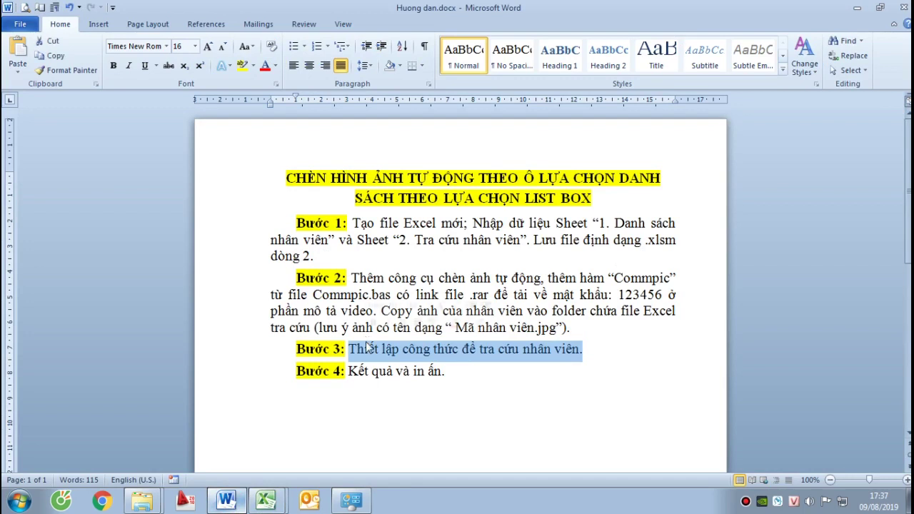
{"action": "left_click", "coordinate": [243, 65]}
{"action": "left_click", "coordinate": [611, 348]}
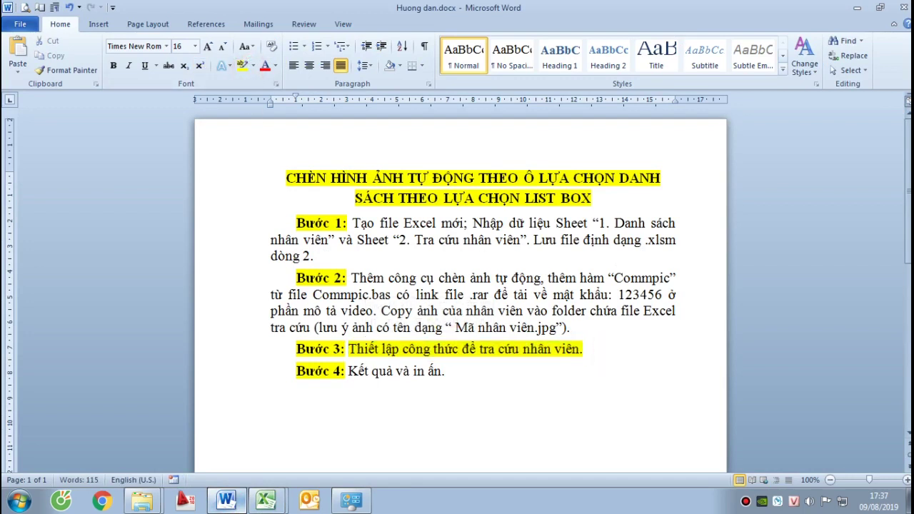
{"action": "type", "text": "(Qua"}
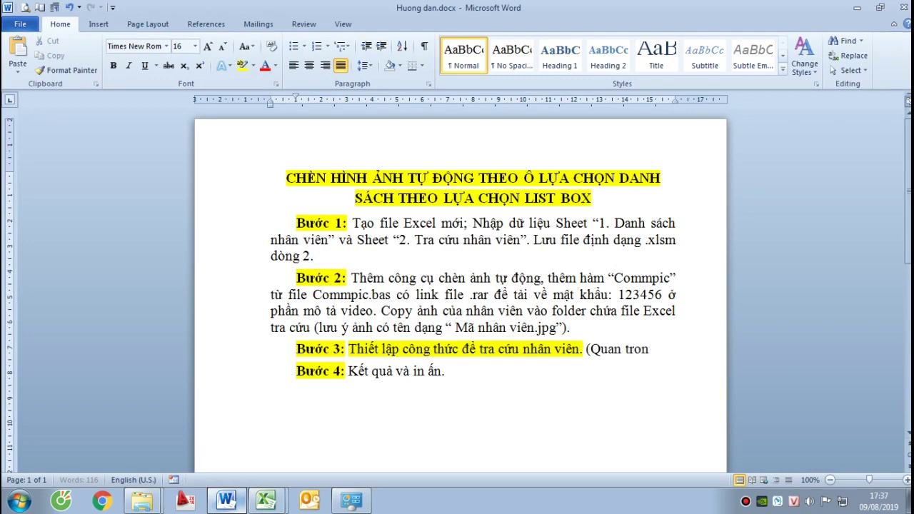
{"action": "type", "text": "n trọng)"}
Put the insertion point after the Bước 4 text, then return to the Excel lookup workbook
{"action": "left_click", "coordinate": [489, 370]}
{"action": "left_click", "coordinate": [489, 371]}
{"action": "mouse_move", "coordinate": [268, 498]}
{"action": "left_click", "coordinate": [191, 473]}
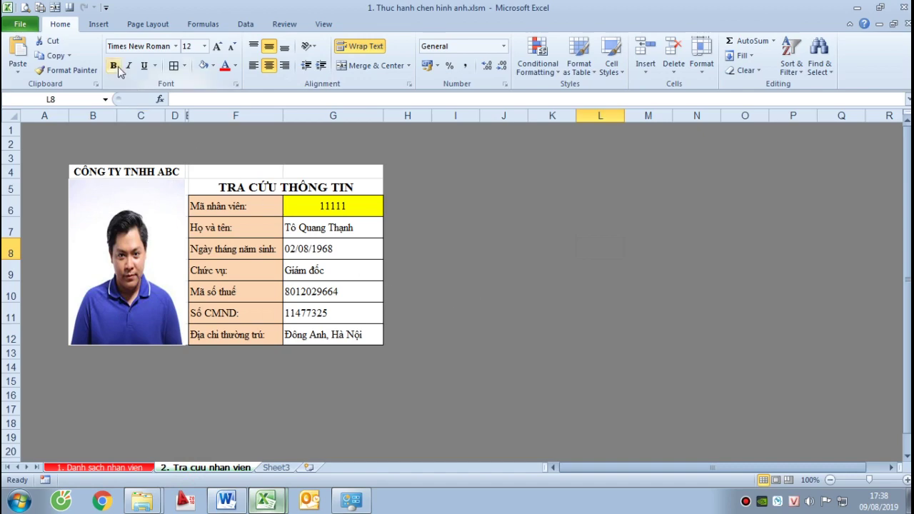
Preview the sheet's current printout twice, closing the preview each time
{"action": "key", "text": "ctrl+F2"}
{"action": "key", "text": "Escape"}
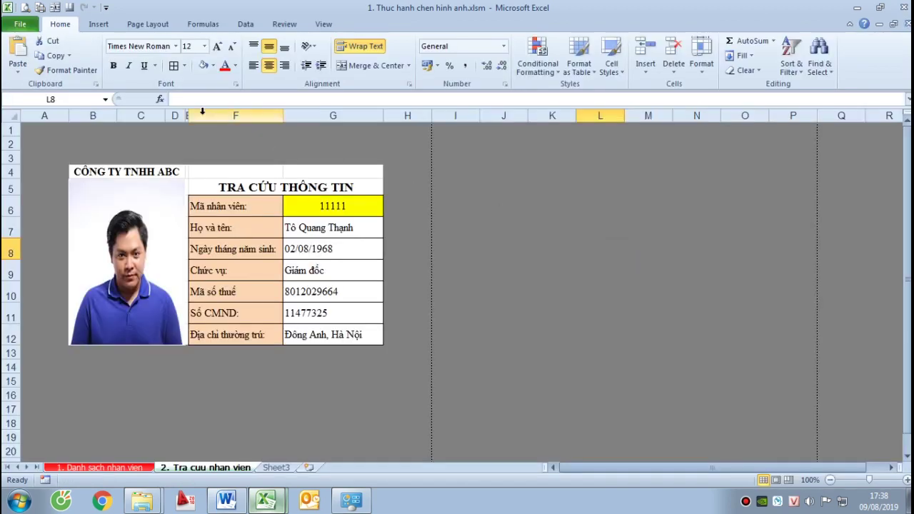
{"action": "left_click", "coordinate": [26, 7]}
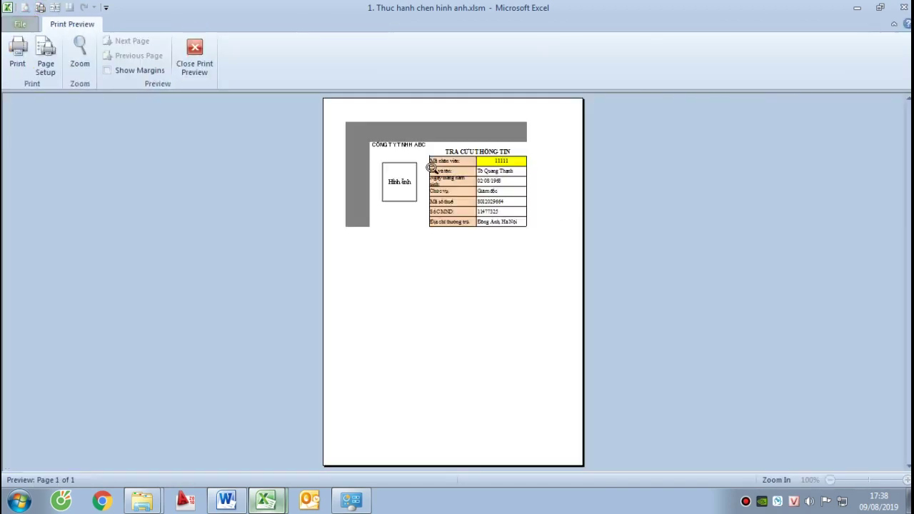
{"action": "key", "text": "Escape"}
Set B4:G12 as the print area in Page Break Preview and preview the printed page
{"action": "left_click_drag", "start_coordinate": [94, 168], "coordinate": [341, 335]}
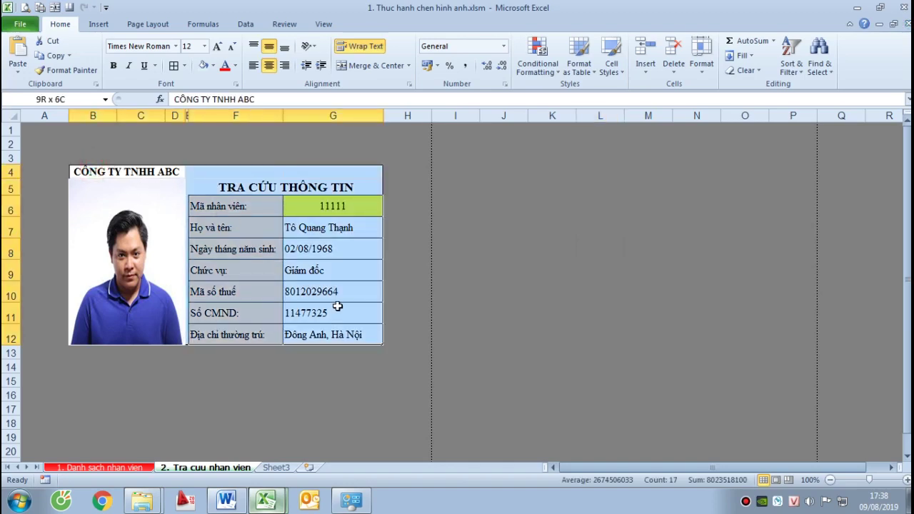
{"action": "left_click", "coordinate": [320, 25]}
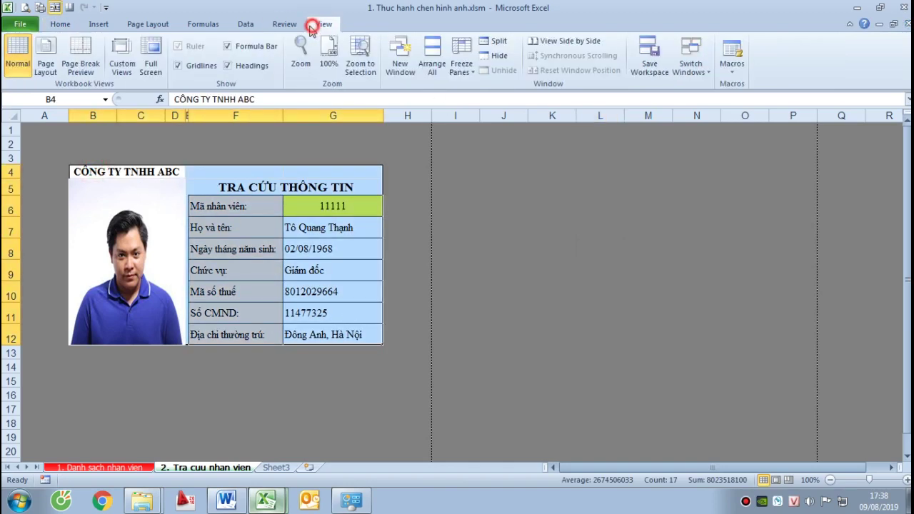
{"action": "left_click", "coordinate": [80, 61]}
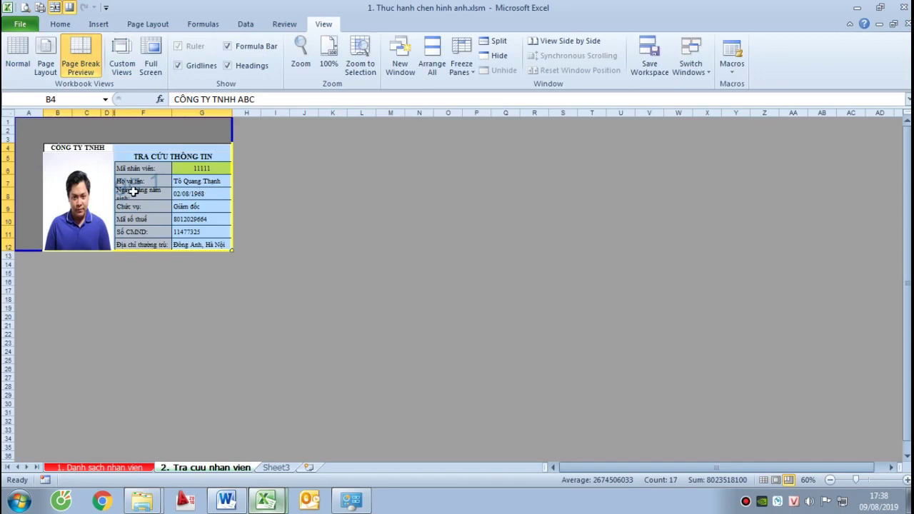
{"action": "scroll", "coordinate": [133, 191], "scroll_direction": "up", "scroll_amount": 5}
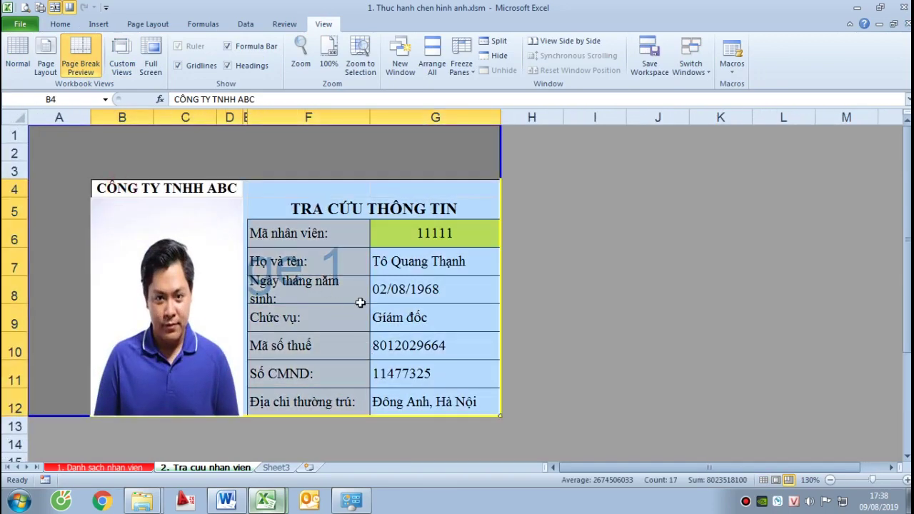
{"action": "right_click", "coordinate": [360, 302]}
{"action": "left_click", "coordinate": [391, 231]}
{"action": "left_click", "coordinate": [713, 293]}
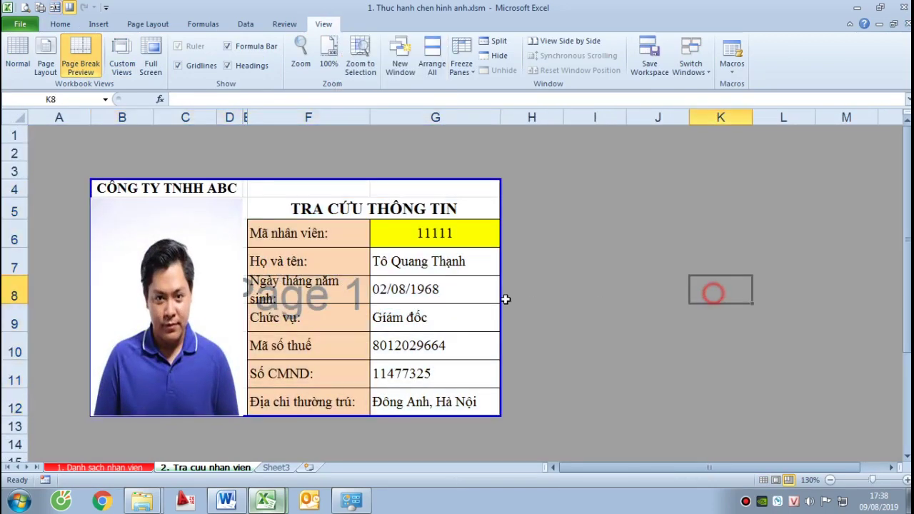
{"action": "key", "text": "ctrl+F2"}
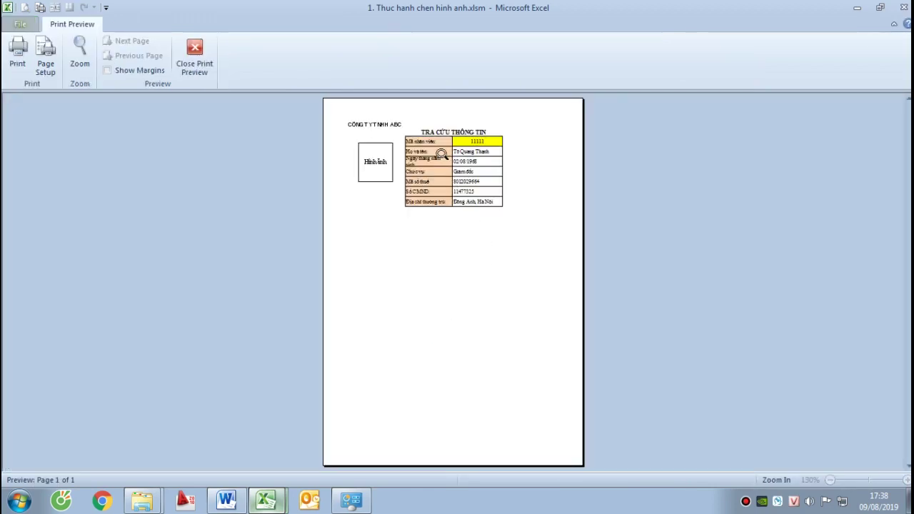
Zoom in and out on the previewed lookup page, showing the Hình ảnh box, then close the preview
{"action": "left_click", "coordinate": [441, 154]}
{"action": "left_click", "coordinate": [428, 296]}
{"action": "left_click", "coordinate": [442, 204]}
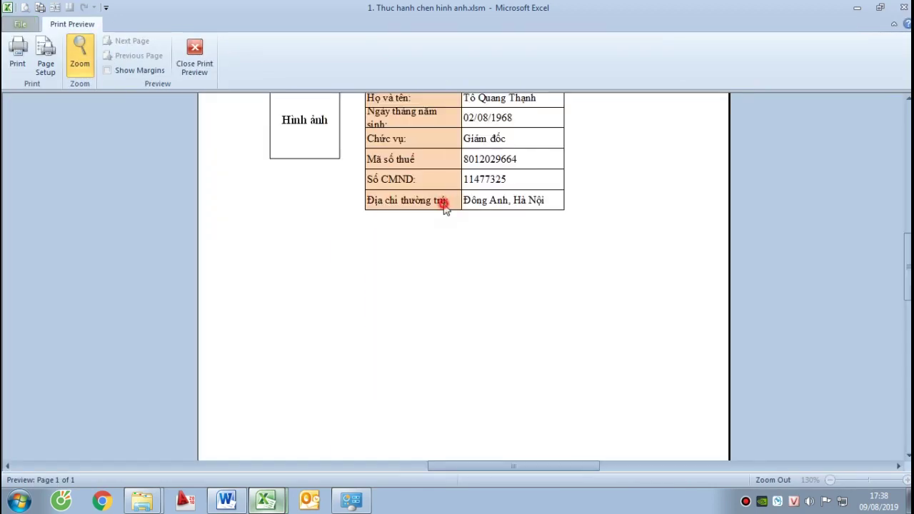
{"action": "left_click", "coordinate": [443, 204]}
{"action": "left_click", "coordinate": [314, 250]}
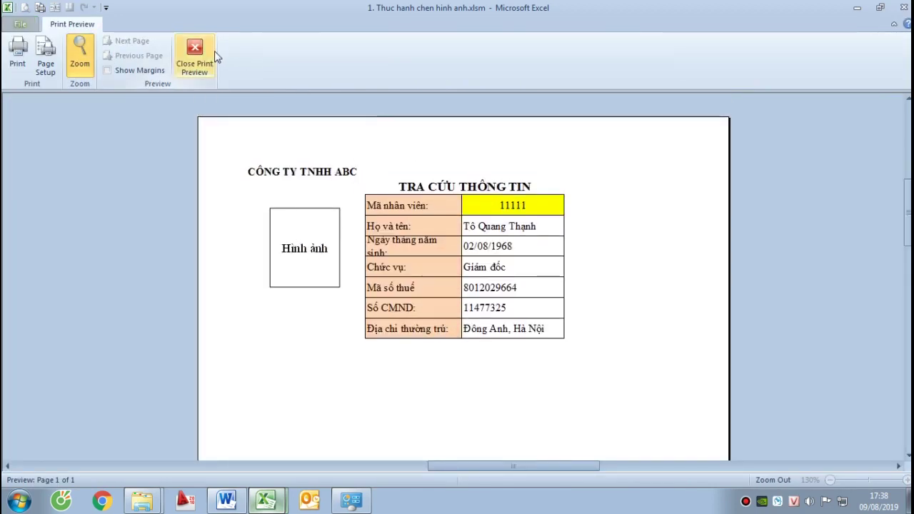
{"action": "left_click", "coordinate": [212, 53]}
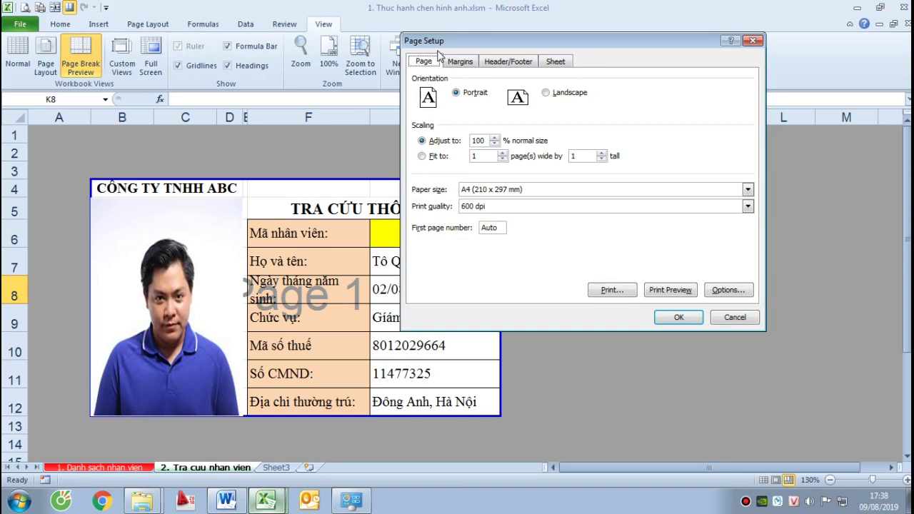
On the Page Setup Sheet tab, set Comments to 'As displayed on sheet' and apply
{"action": "left_click", "coordinate": [557, 64]}
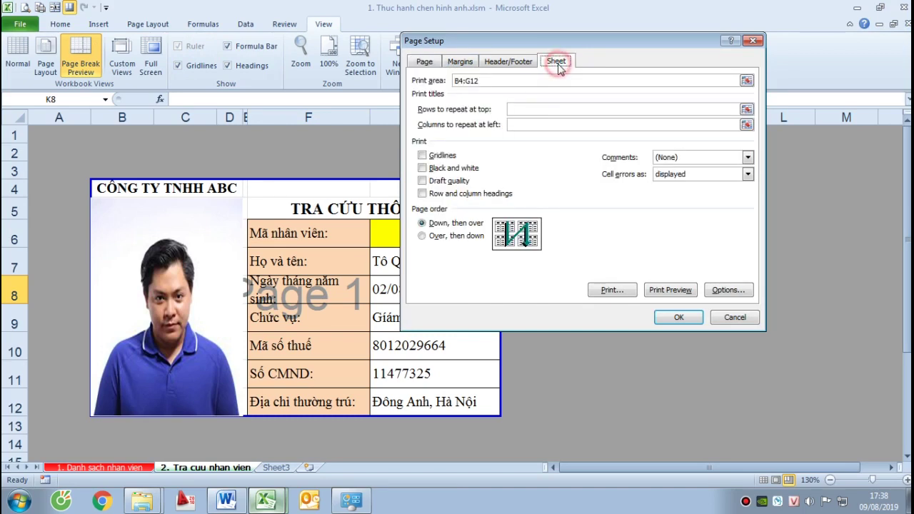
{"action": "left_click", "coordinate": [696, 157]}
{"action": "left_click", "coordinate": [696, 185]}
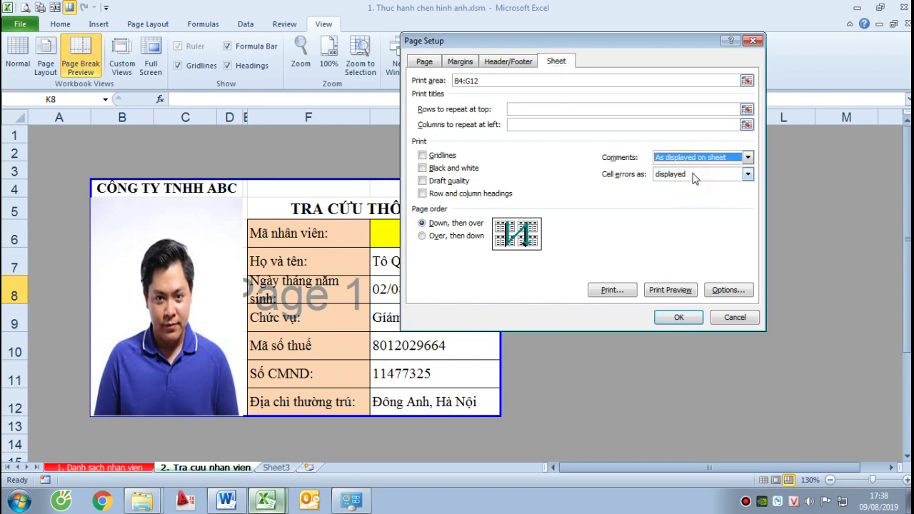
{"action": "left_click", "coordinate": [678, 317]}
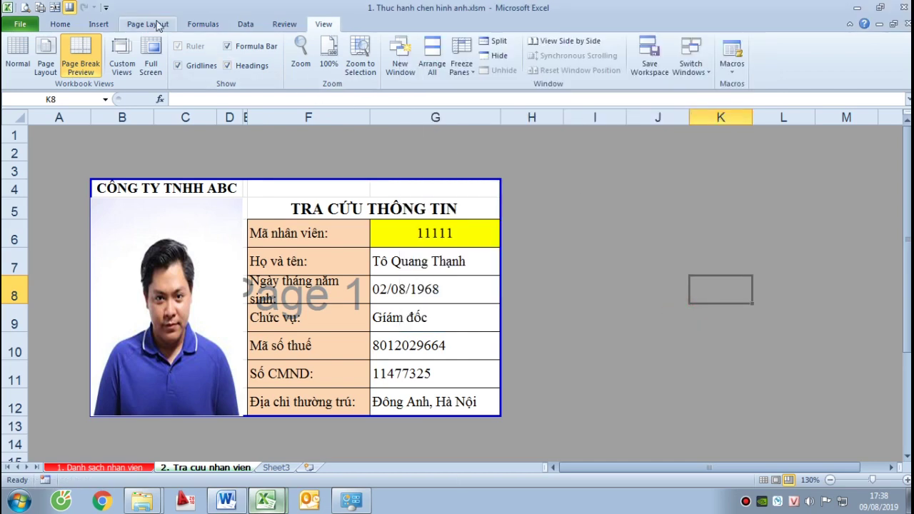
Check in Print Preview that the employee photo prints, then close it and deselect
{"action": "left_click", "coordinate": [25, 8]}
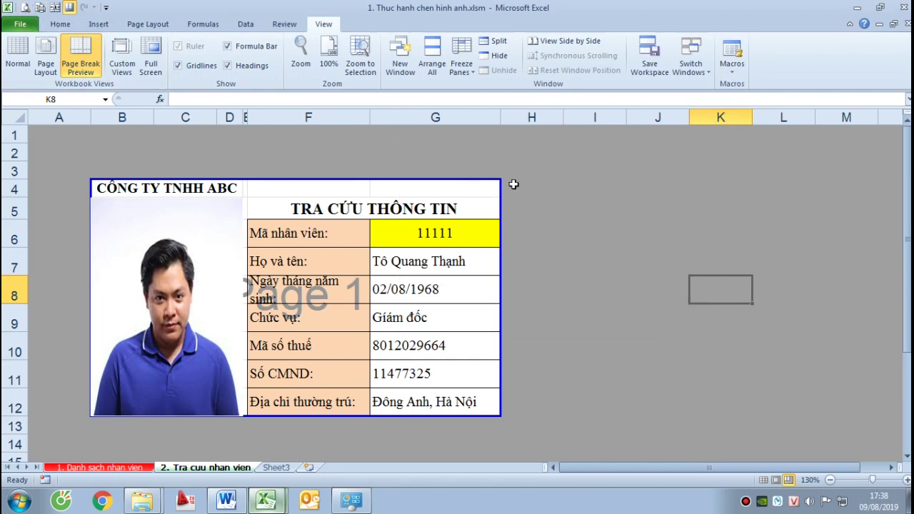
{"action": "left_click", "coordinate": [349, 243]}
{"action": "left_click", "coordinate": [402, 180]}
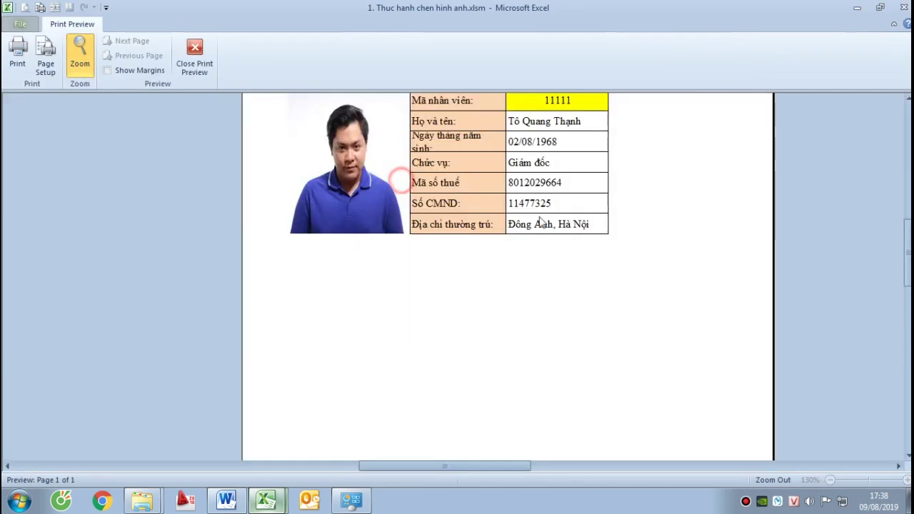
{"action": "scroll", "coordinate": [548, 244], "scroll_direction": "up", "scroll_amount": 3}
{"action": "left_click", "coordinate": [555, 303]}
{"action": "left_click", "coordinate": [431, 192]}
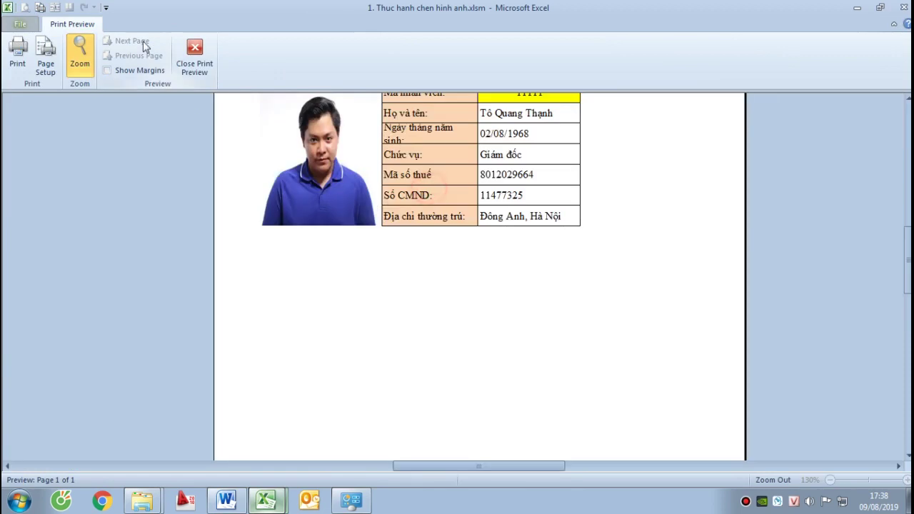
{"action": "left_click", "coordinate": [194, 55]}
{"action": "left_click", "coordinate": [601, 241]}
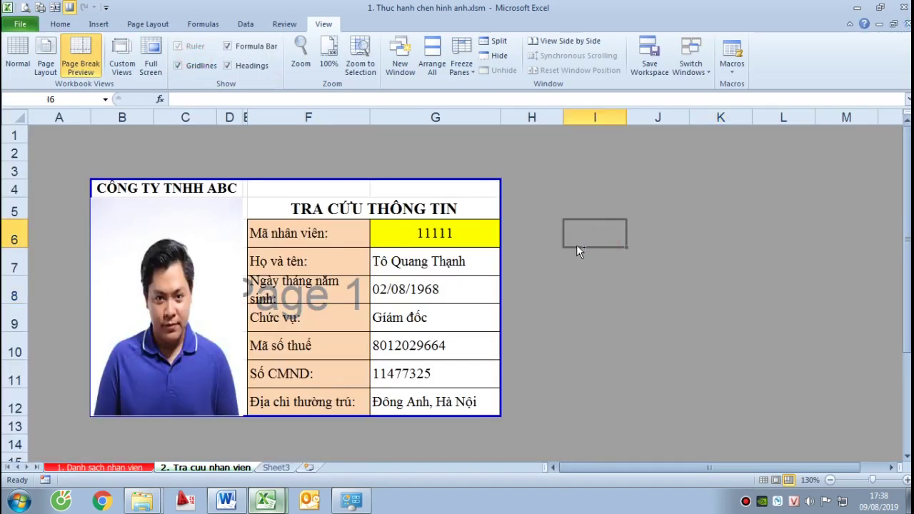